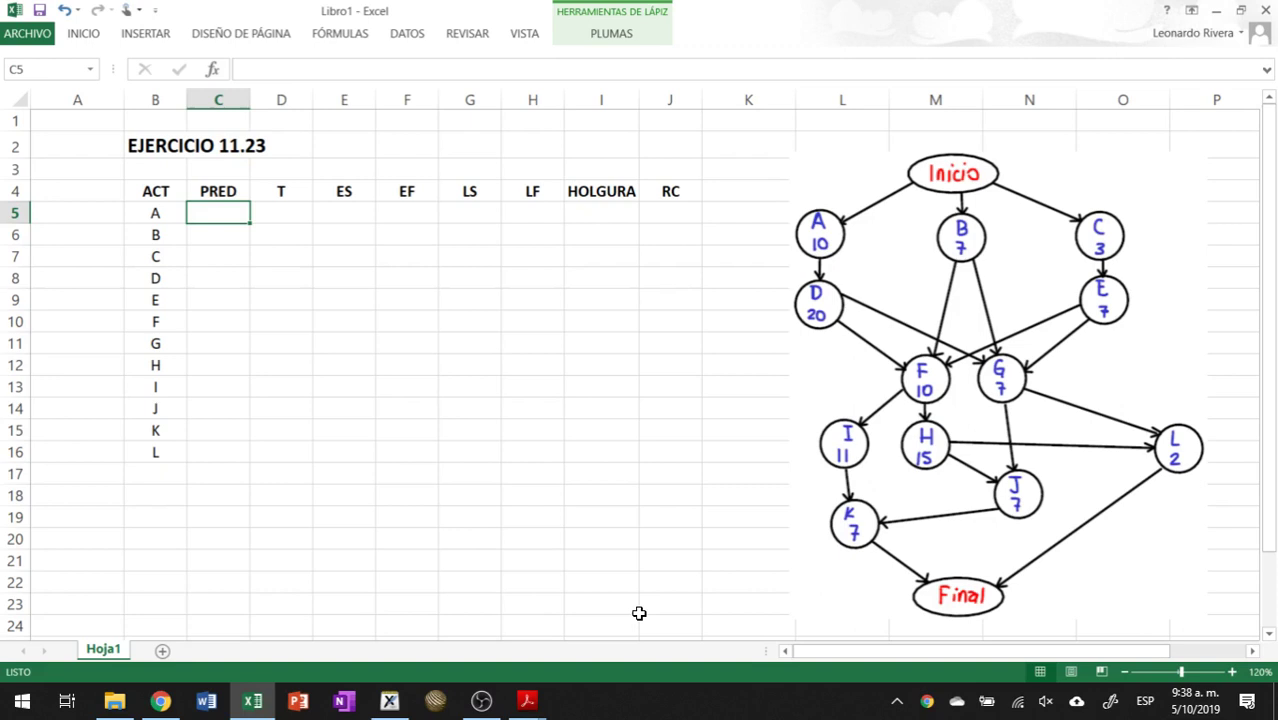
# Step: Enter '--' as the predecessor for activities A, B and C
pyautogui.write("'-")
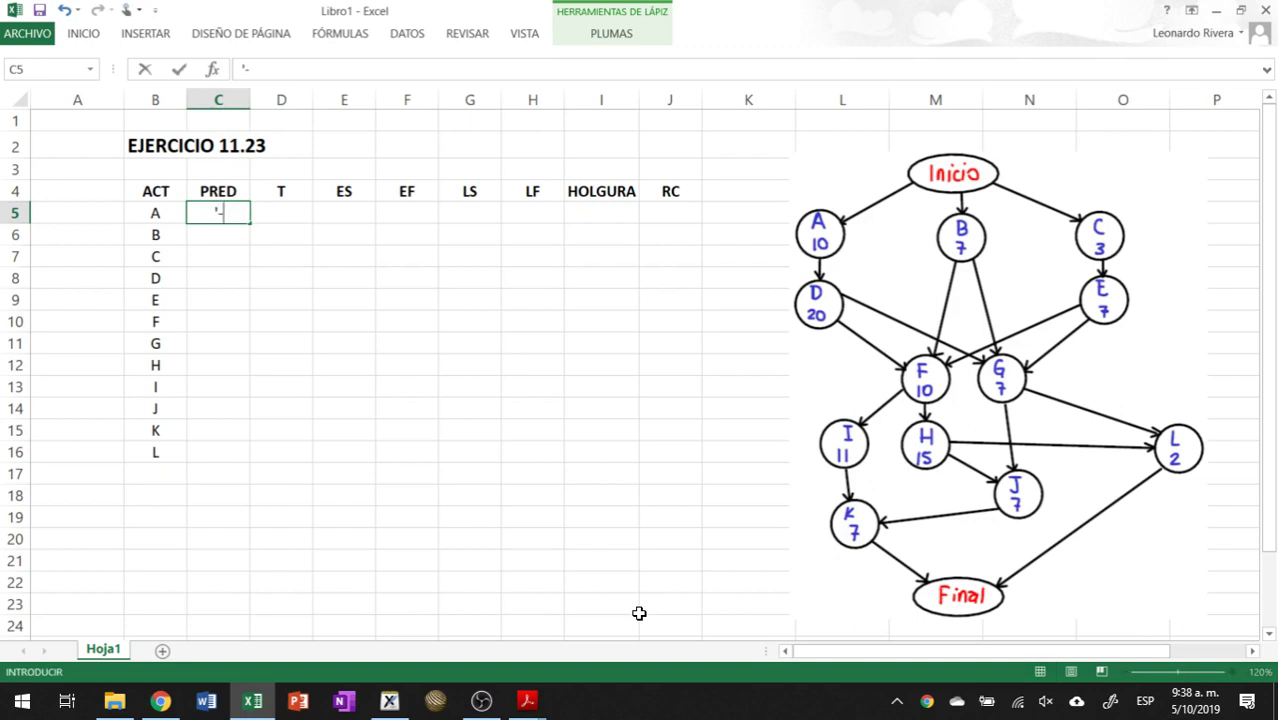
pyautogui.write('-')
pyautogui.press('Return')
pyautogui.press('Up')
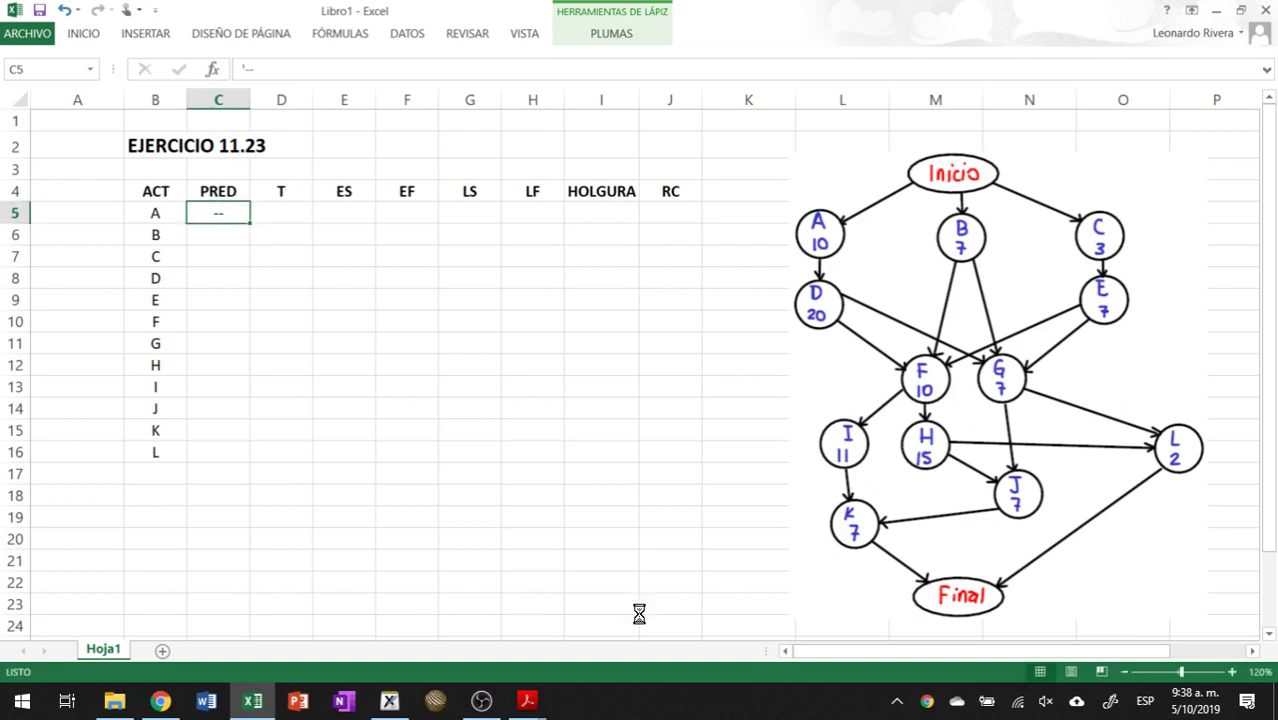
pyautogui.hotkey('ctrl', 'c')
pyautogui.press('Down')
pyautogui.hotkey('ctrl', 'v')
pyautogui.press('Down')
pyautogui.hotkey('ctrl', 'v')
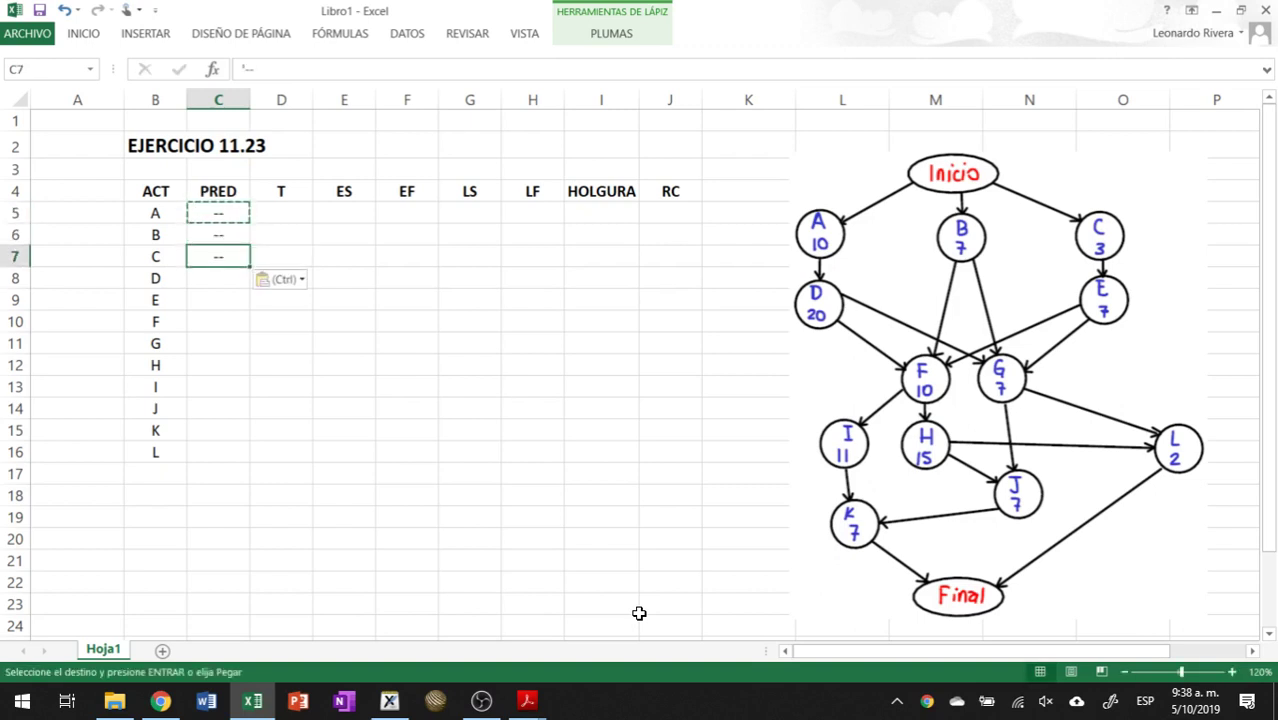
# Step: Enter predecessors for D through J: A, C, D, E, D, E, F, F, and G, H
pyautogui.press('Down')
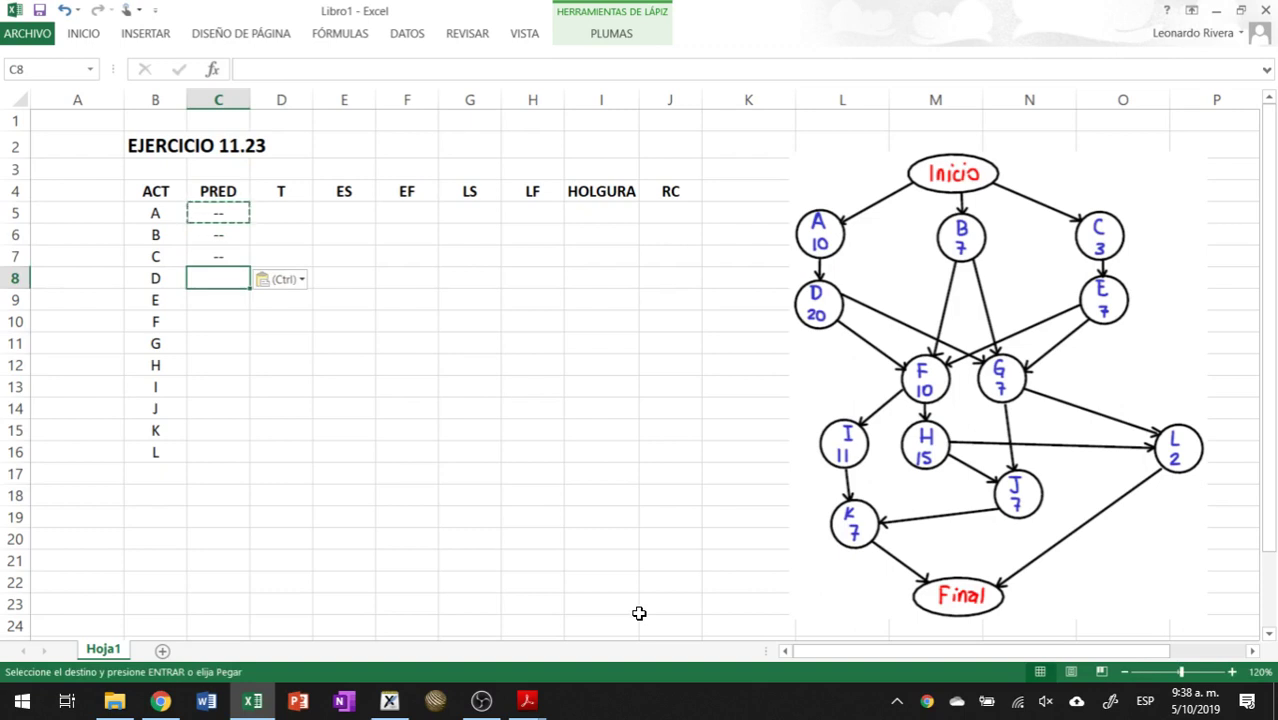
pyautogui.write('A')
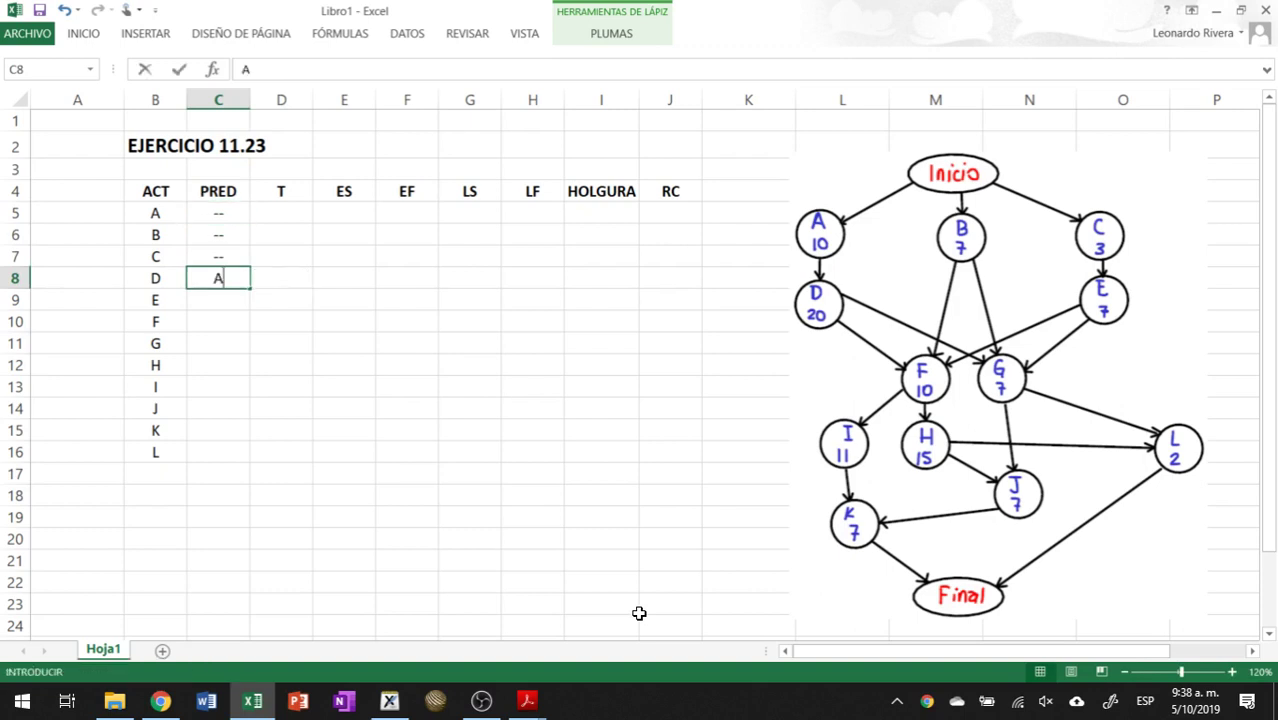
pyautogui.press('Return')
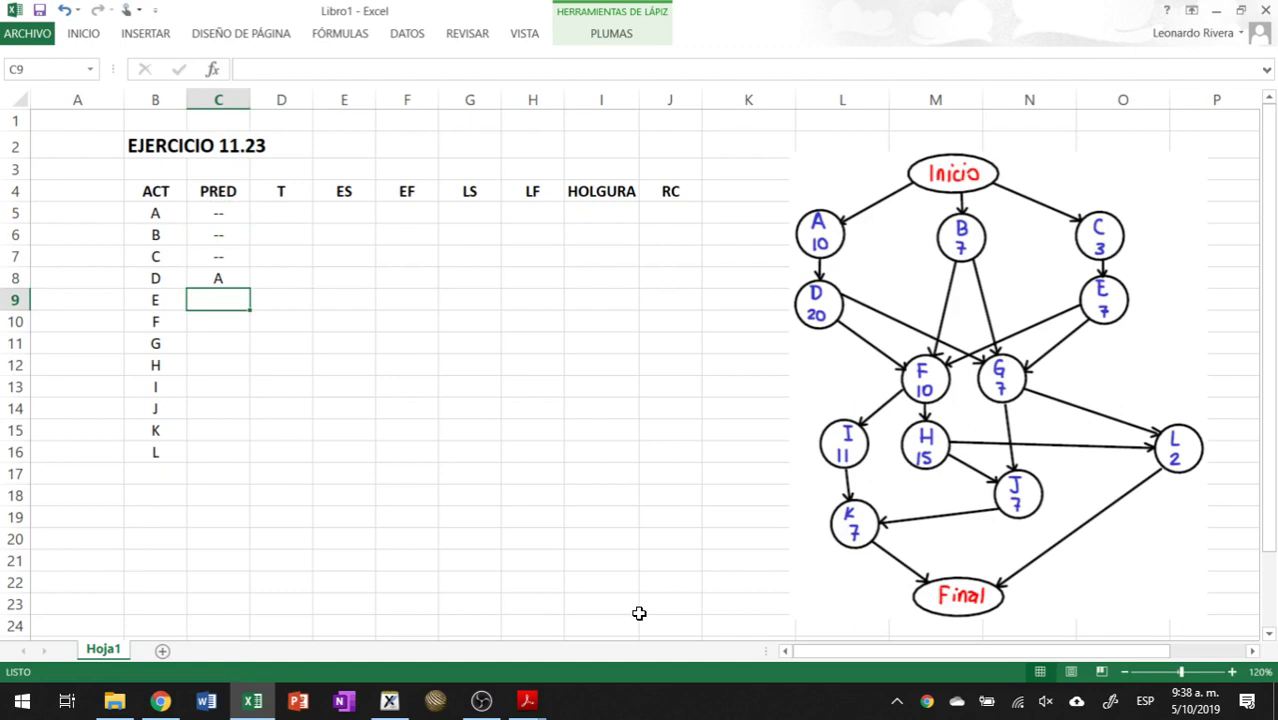
pyautogui.write('C')
pyautogui.press('Return')
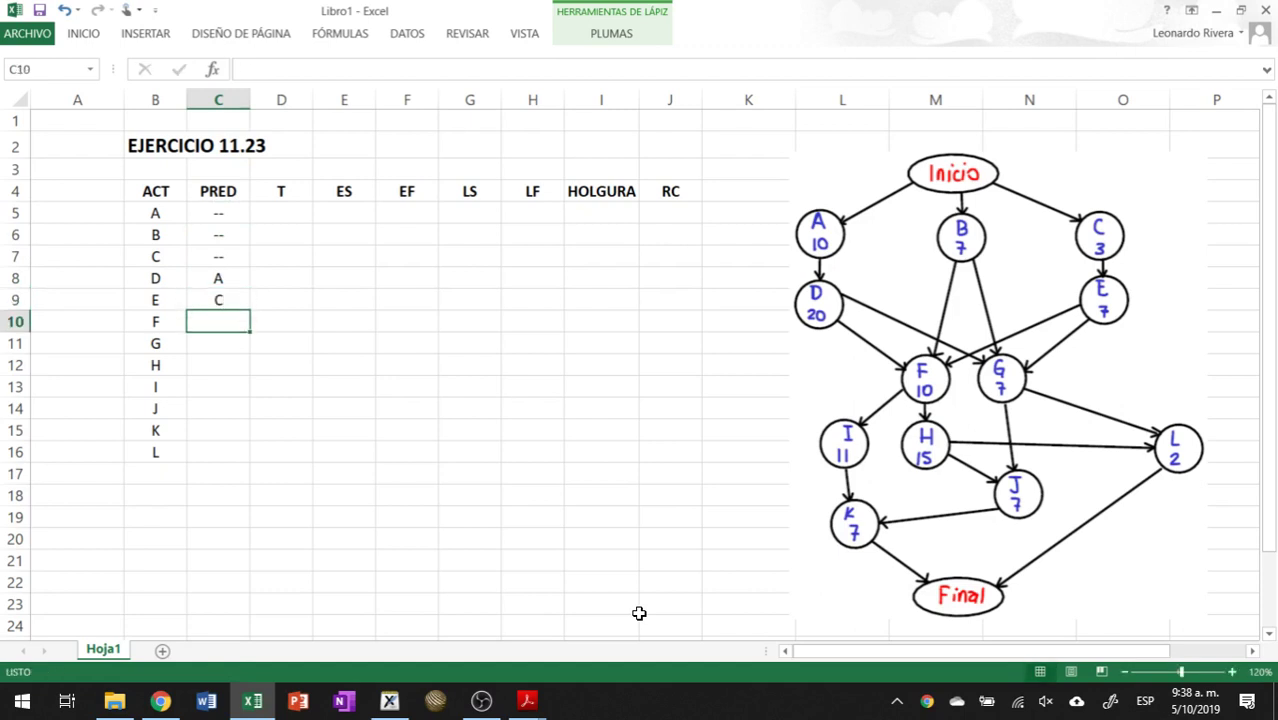
pyautogui.write('D, E')
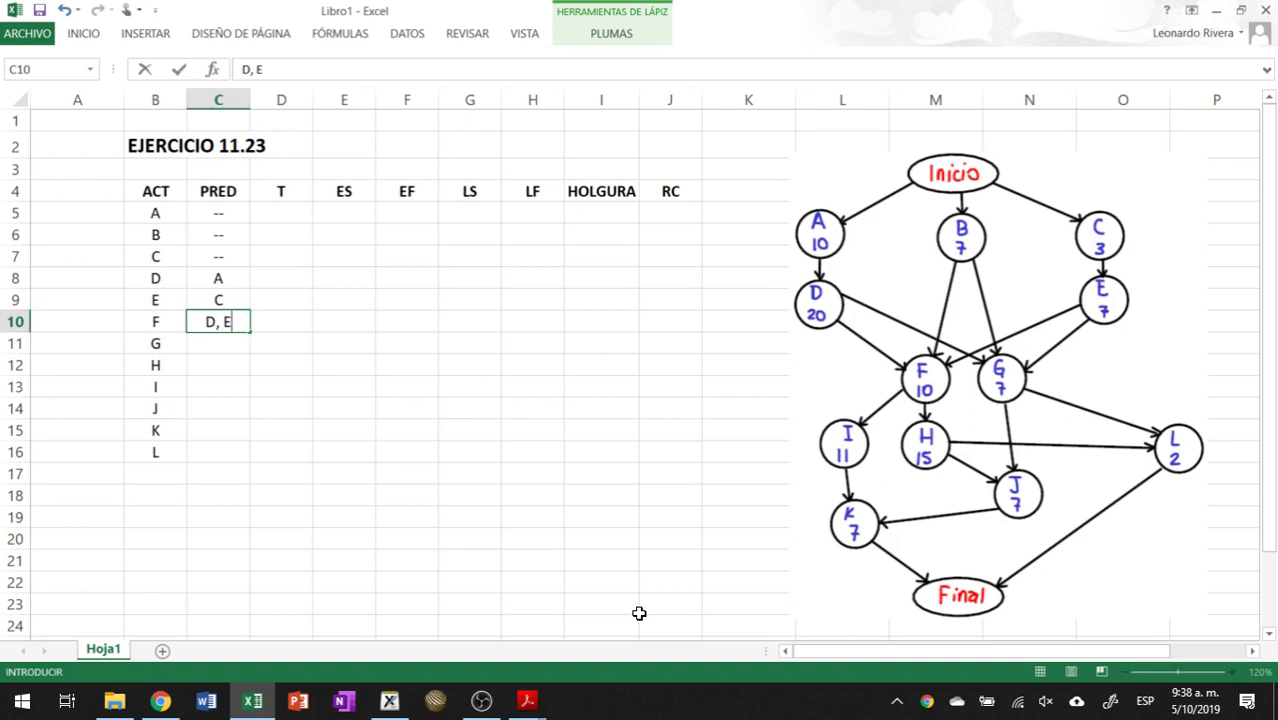
pyautogui.press('Return')
pyautogui.write('D, ')
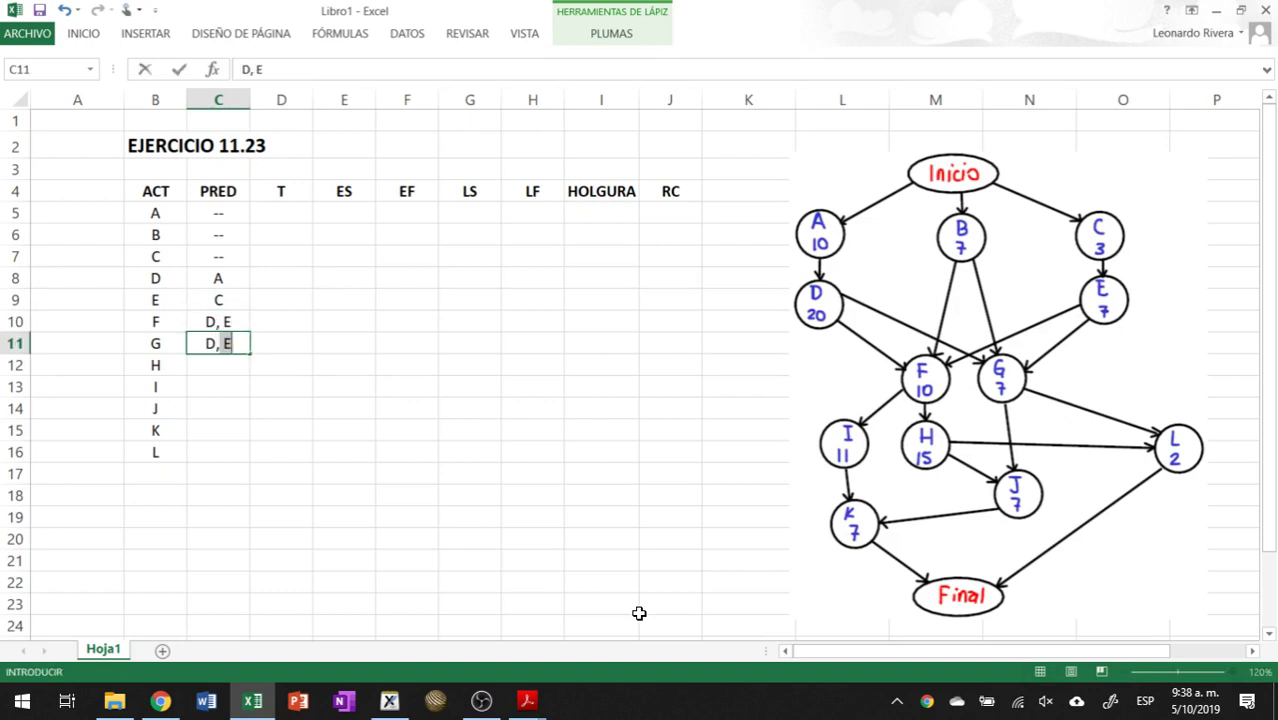
pyautogui.write('E')
pyautogui.press('Return')
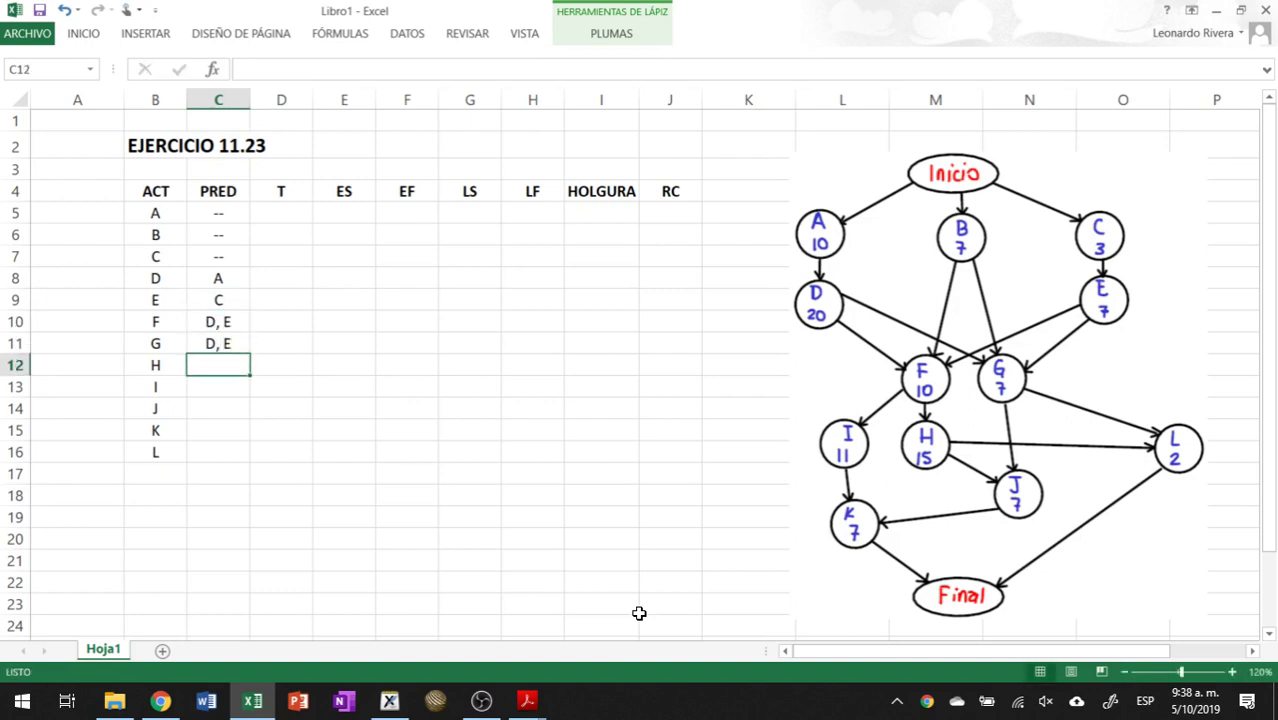
pyautogui.write('F')
pyautogui.press('Return')
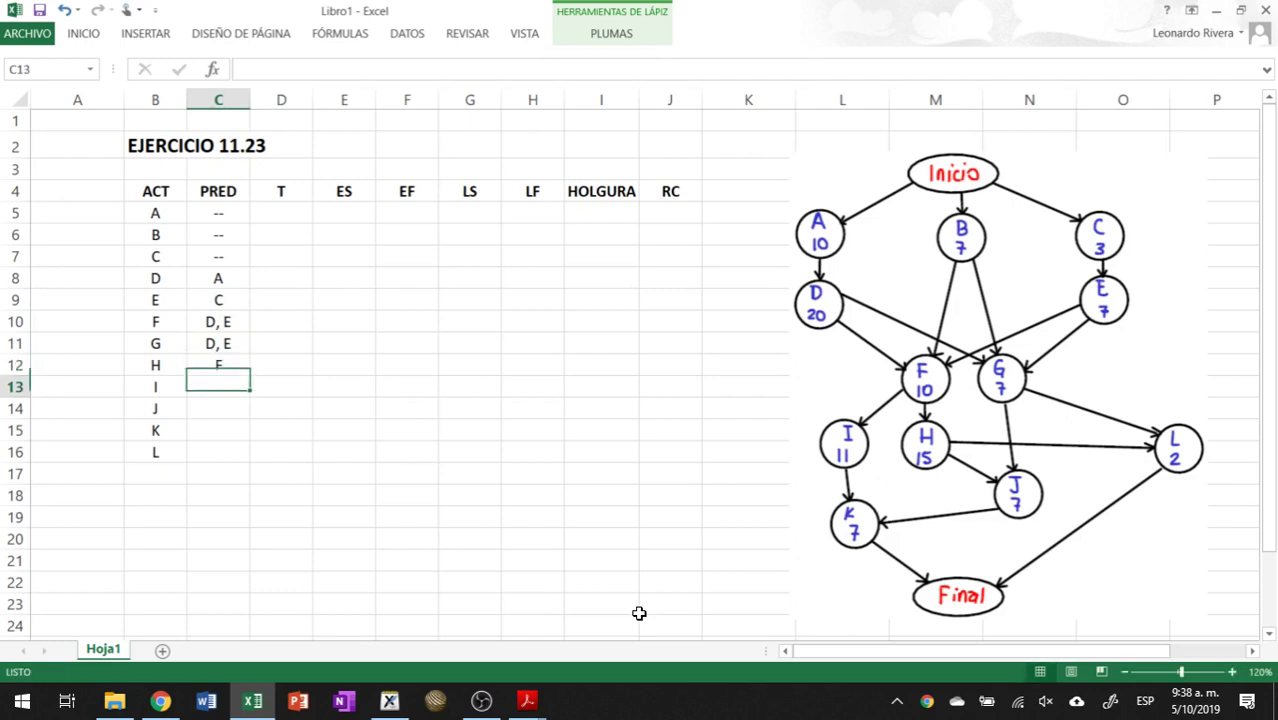
pyautogui.write('F')
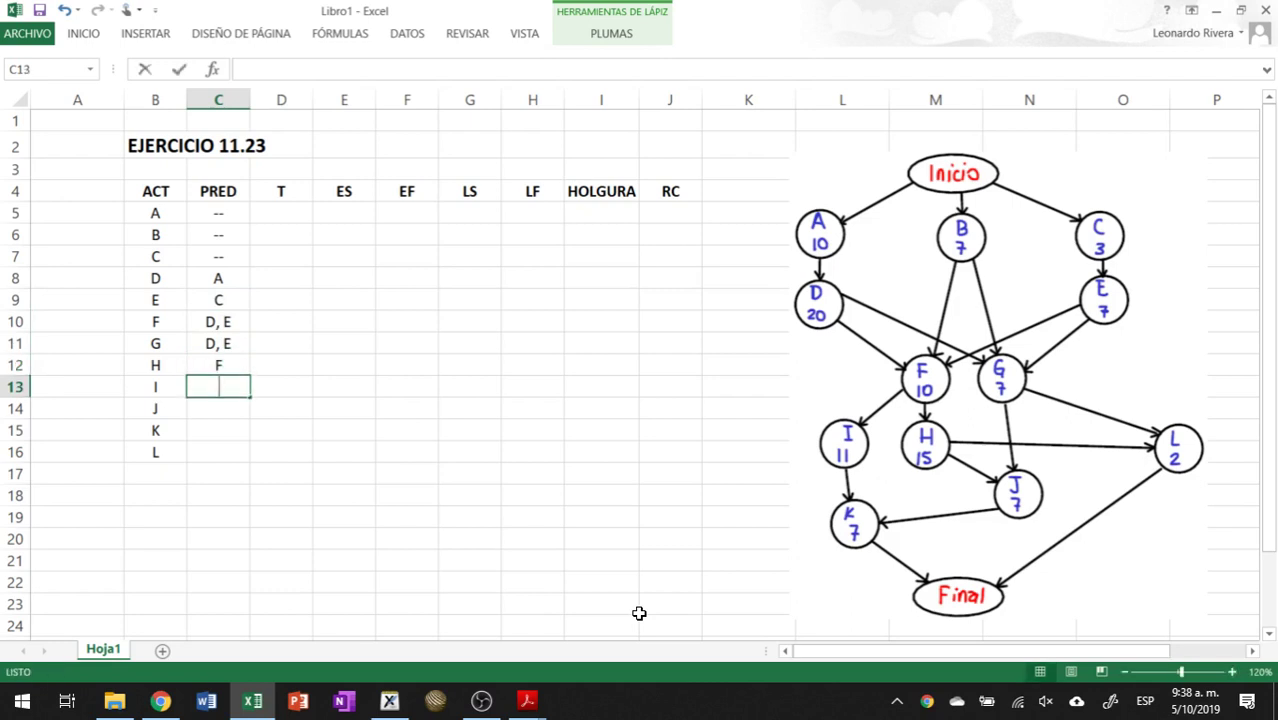
pyautogui.press('Return')
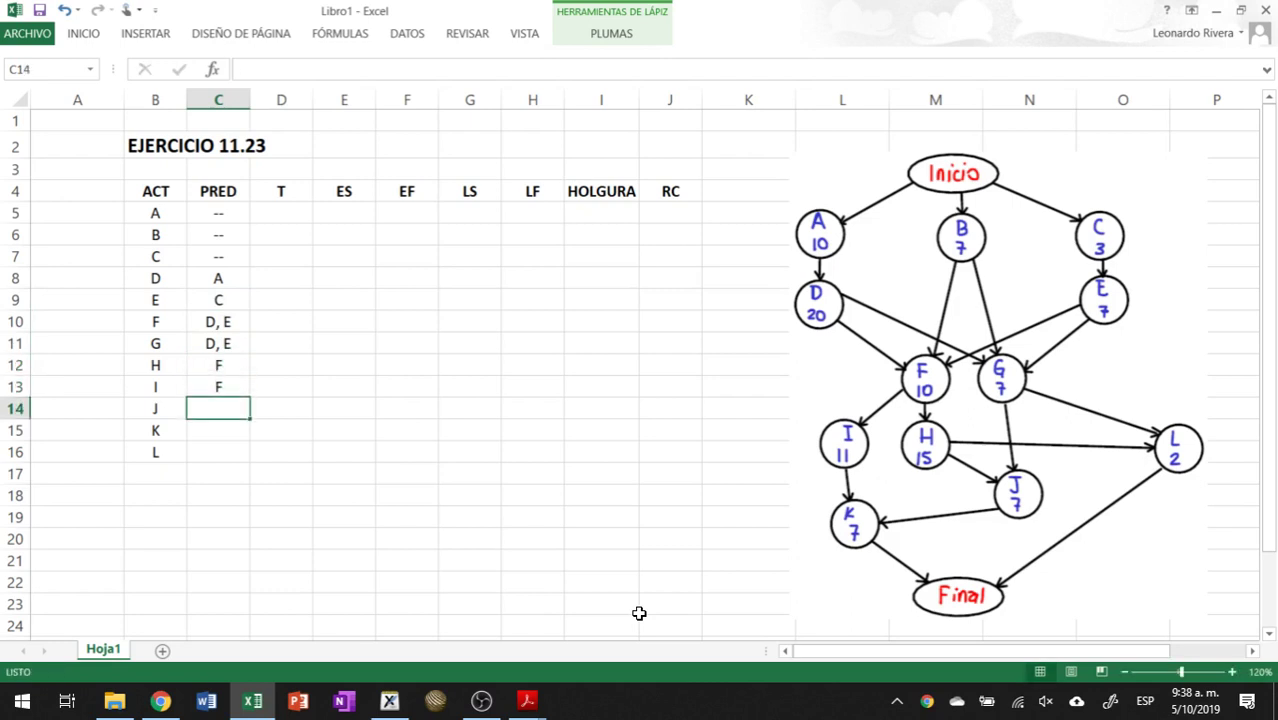
pyautogui.write('G')
pyautogui.write(', H')
pyautogui.press('Return')
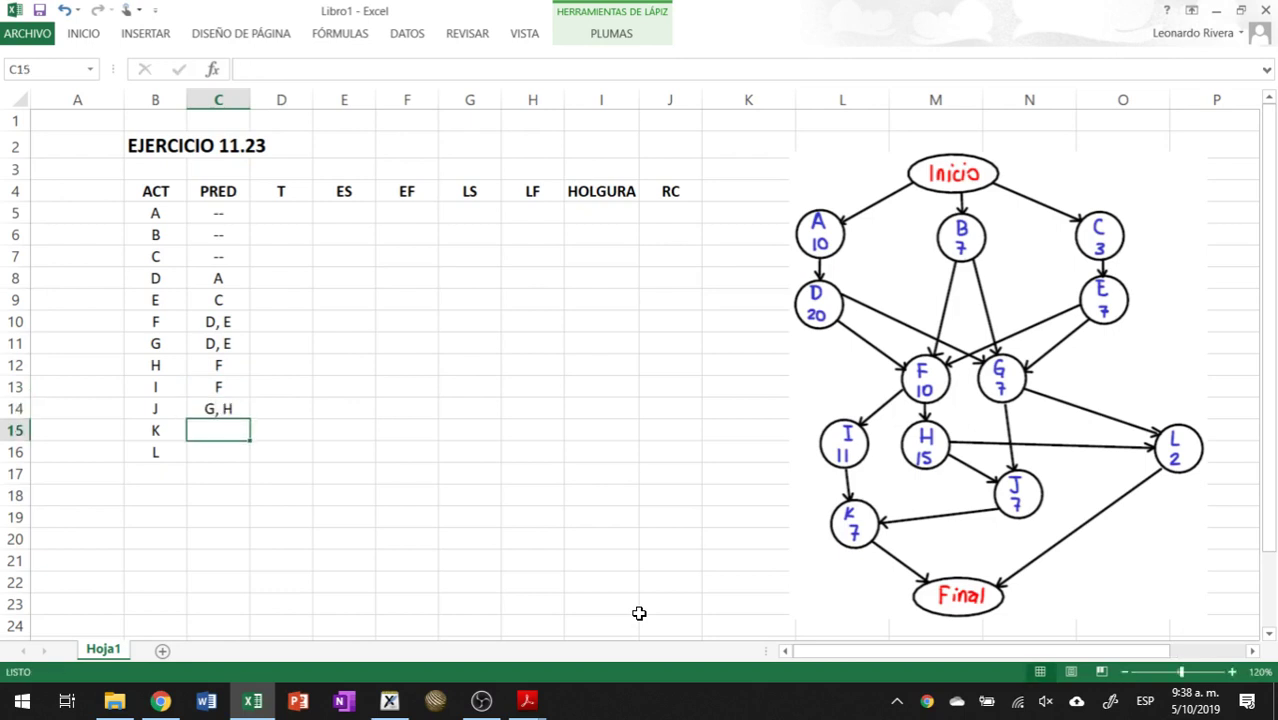
pyautogui.press('Up')
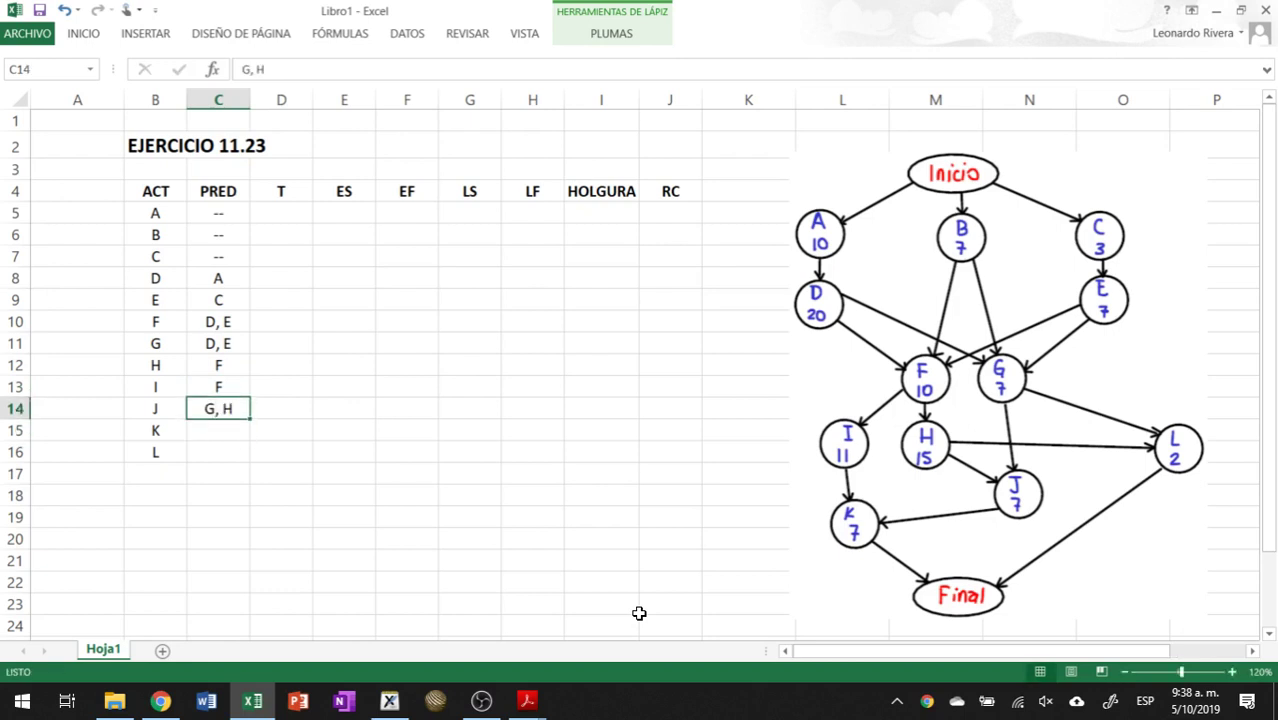
pyautogui.press('Up')
pyautogui.press('Up')
# Step: Add B to F's and G's predecessors so both read 'B, D, E'
pyautogui.press('Up')
pyautogui.press('Up')
pyautogui.press('Up')
pyautogui.press('Up')
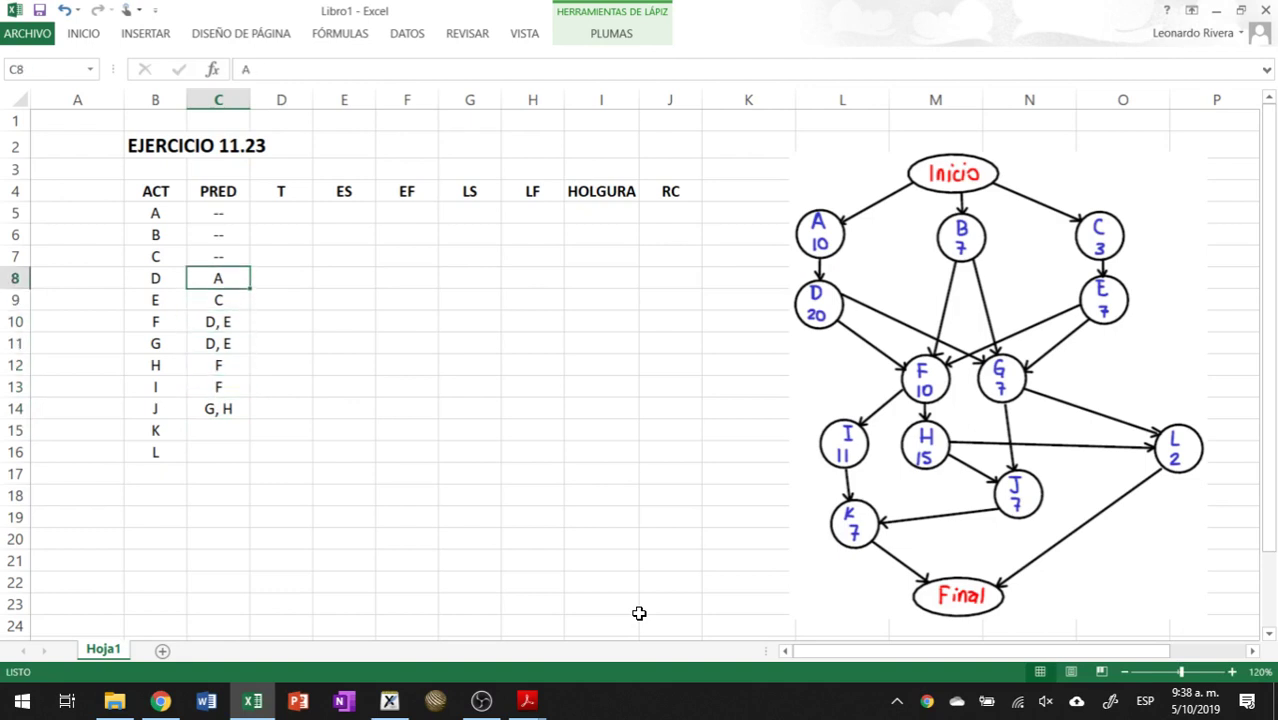
pyautogui.press('Up')
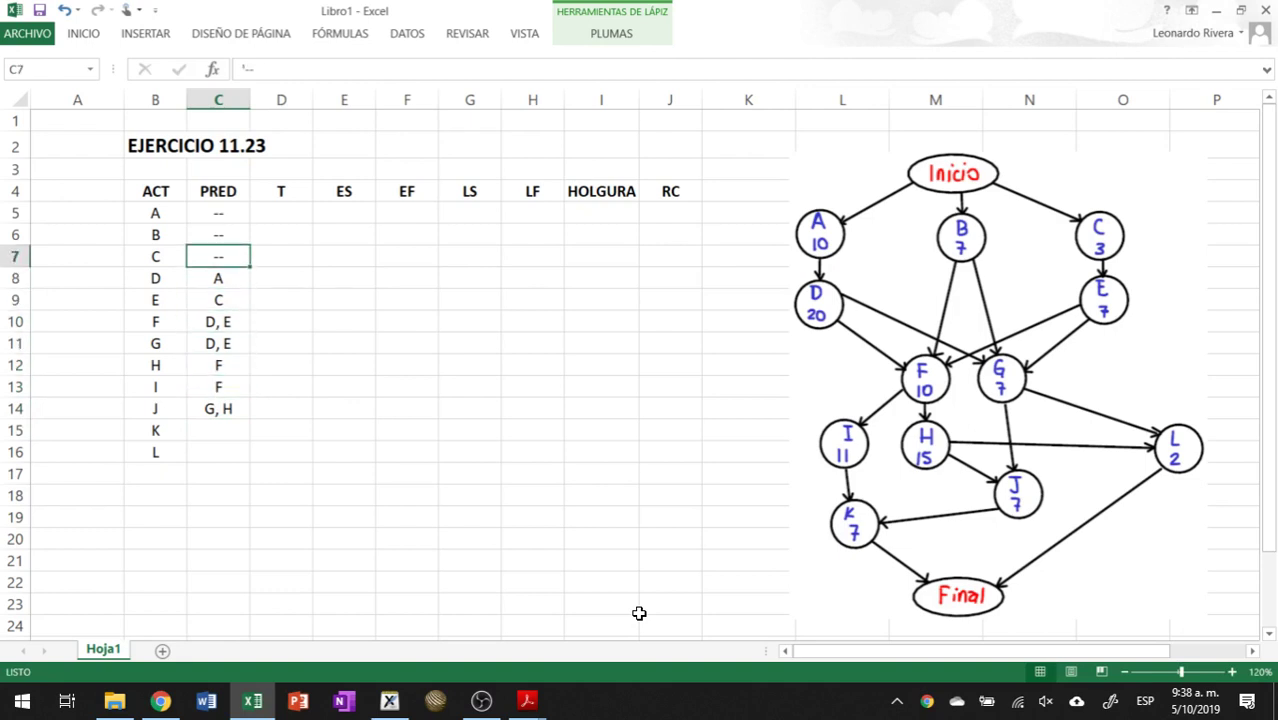
pyautogui.press('Down')
pyautogui.press('Down')
pyautogui.press('Down')
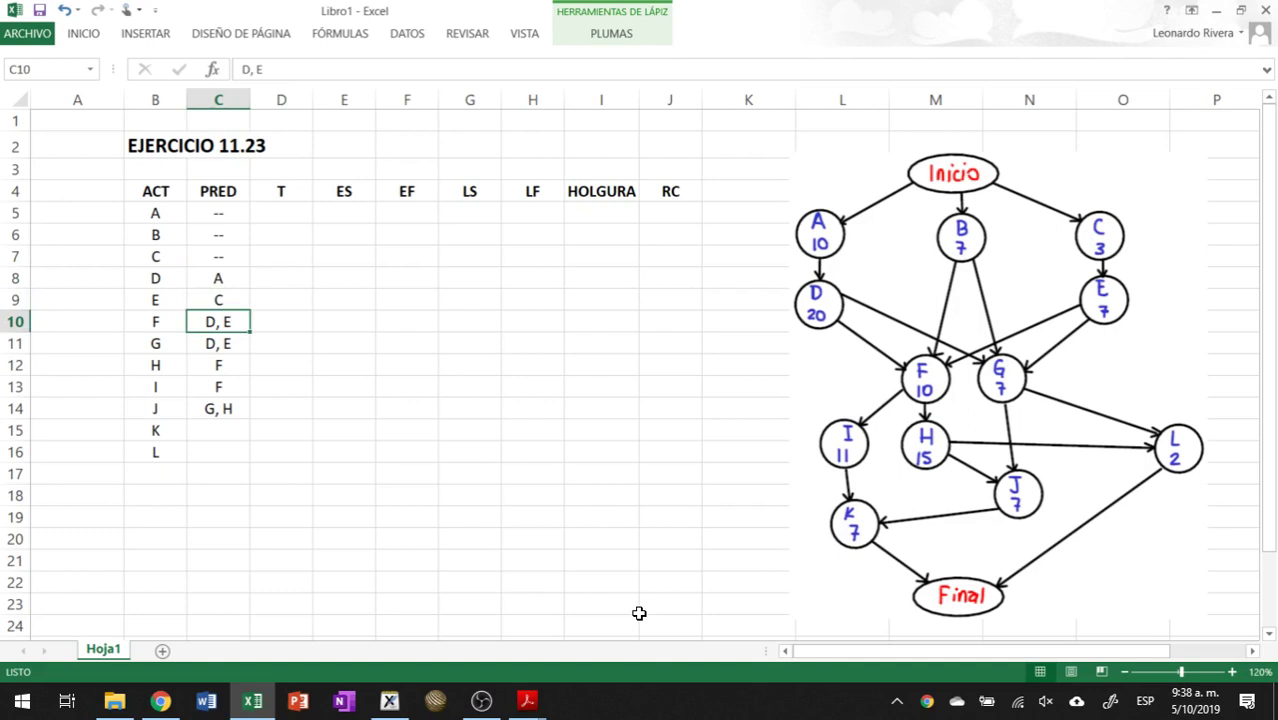
pyautogui.press('F2')
pyautogui.press('Left')
pyautogui.press('Left')
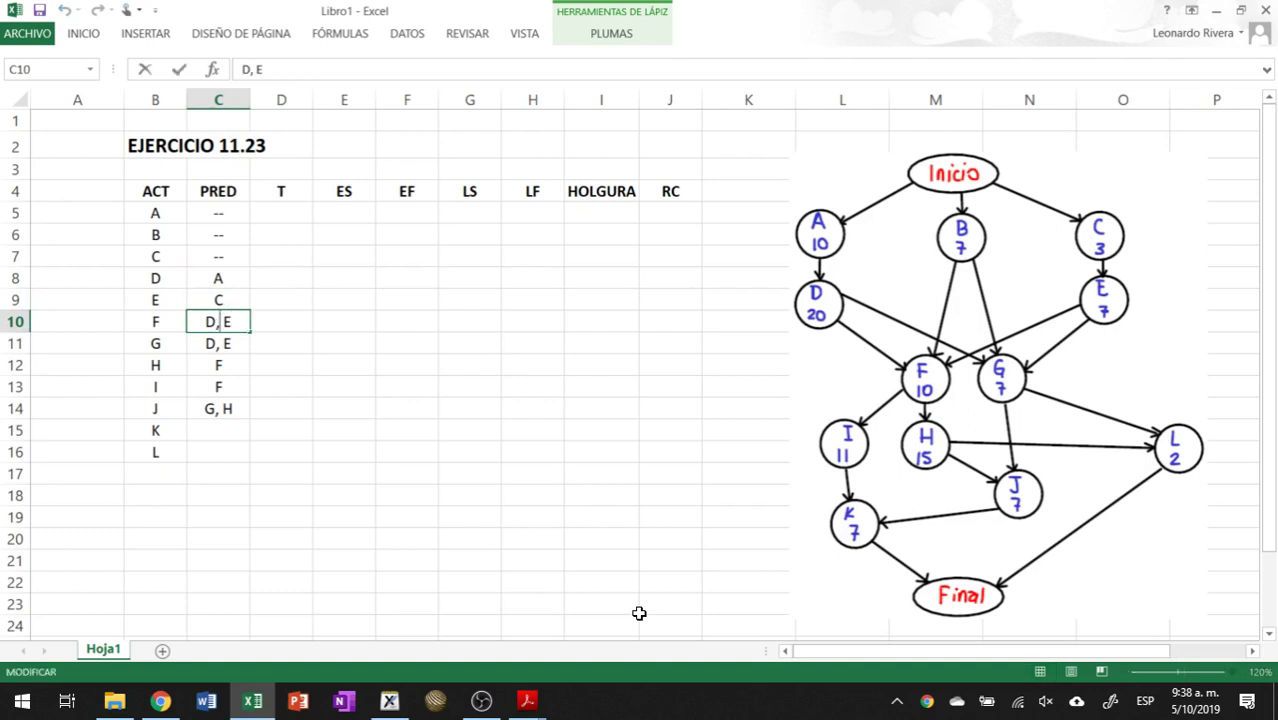
pyautogui.press('Left')
pyautogui.press('Left')
pyautogui.write('B,')
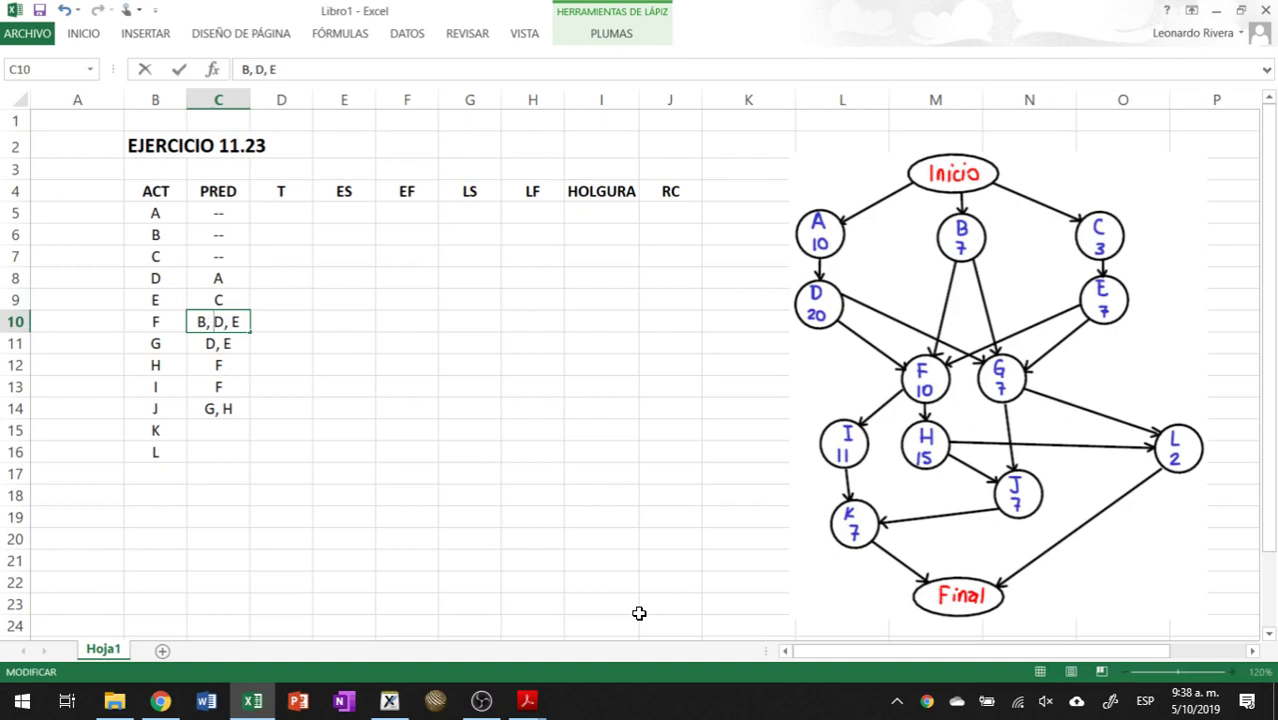
pyautogui.press('Return')
pyautogui.press('F2')
pyautogui.press('Left')
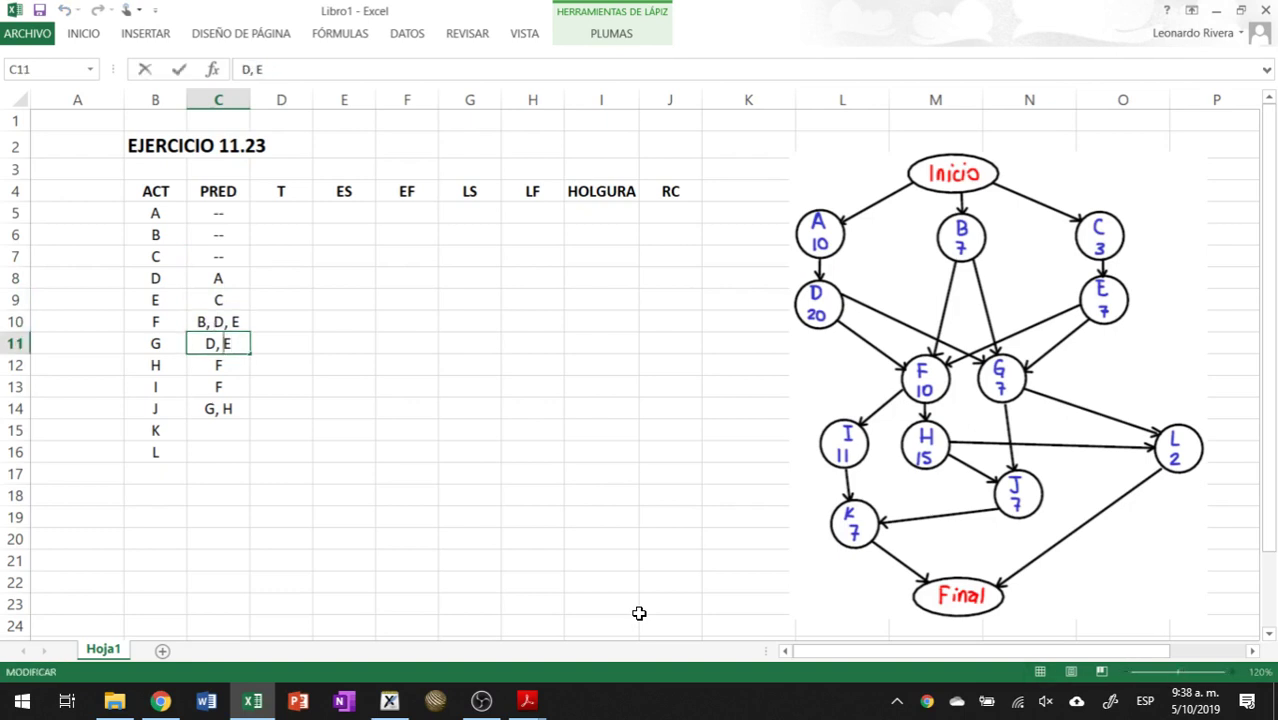
pyautogui.press('Left')
pyautogui.press('Left')
pyautogui.press('Left')
pyautogui.write('B,')
pyautogui.press('Return')
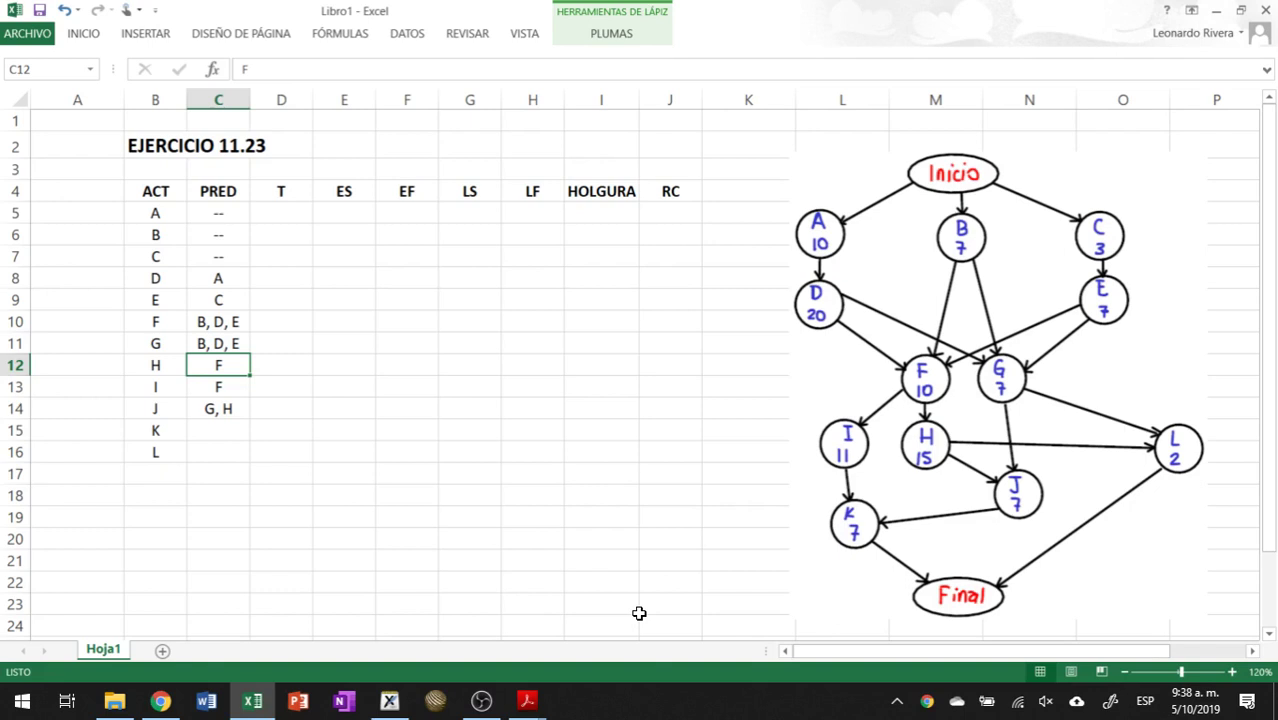
# Step: Enter 'I, J' as K's predecessors and 'G, H' as L's
pyautogui.press('Return')
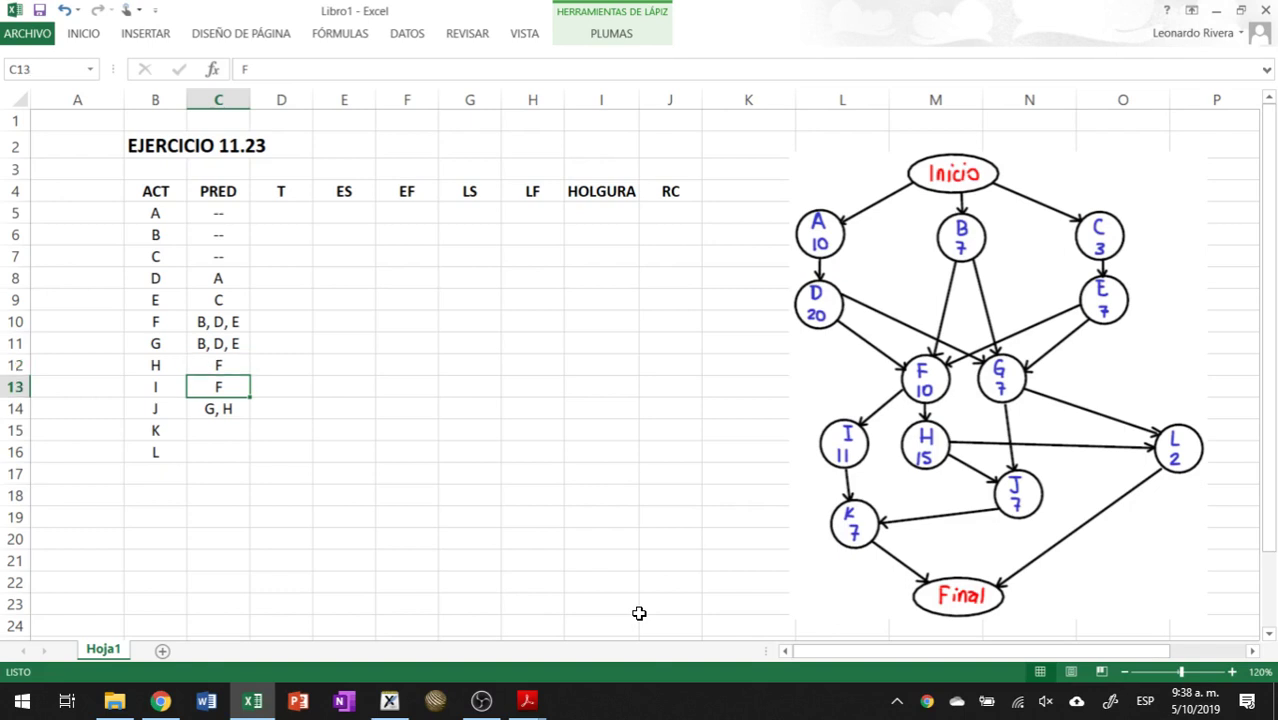
pyautogui.press('Return')
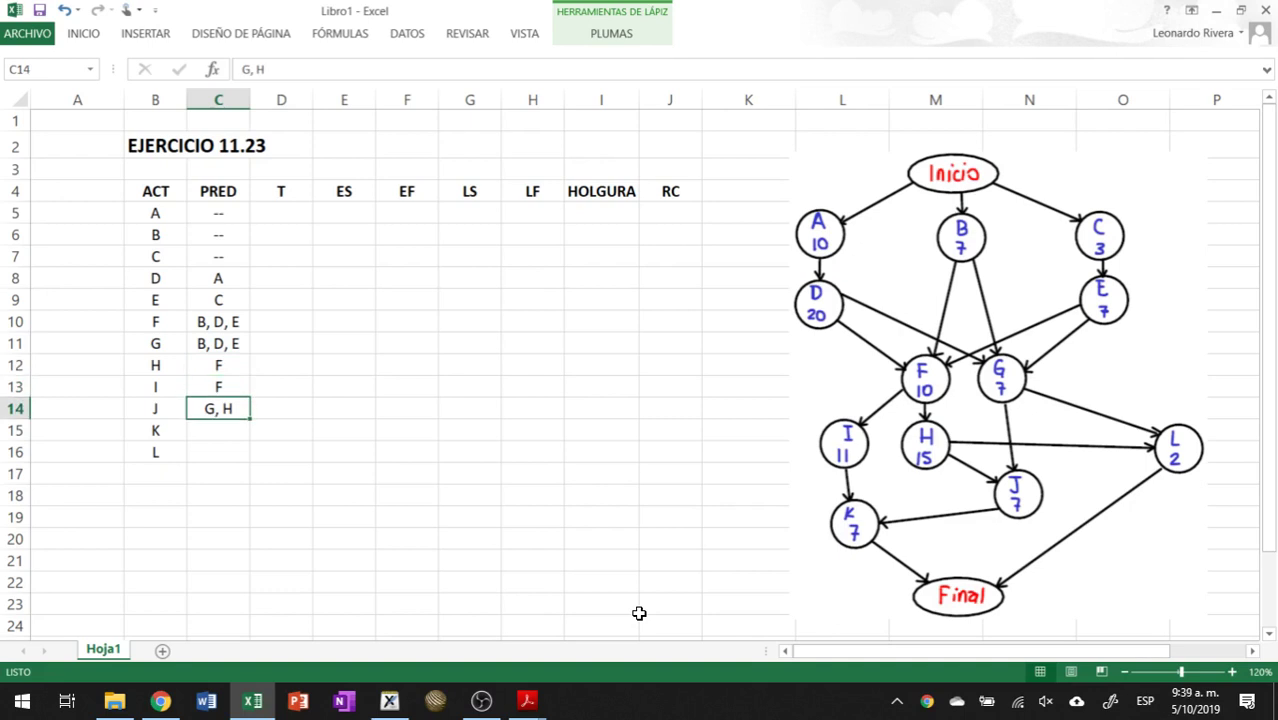
pyautogui.press('Return')
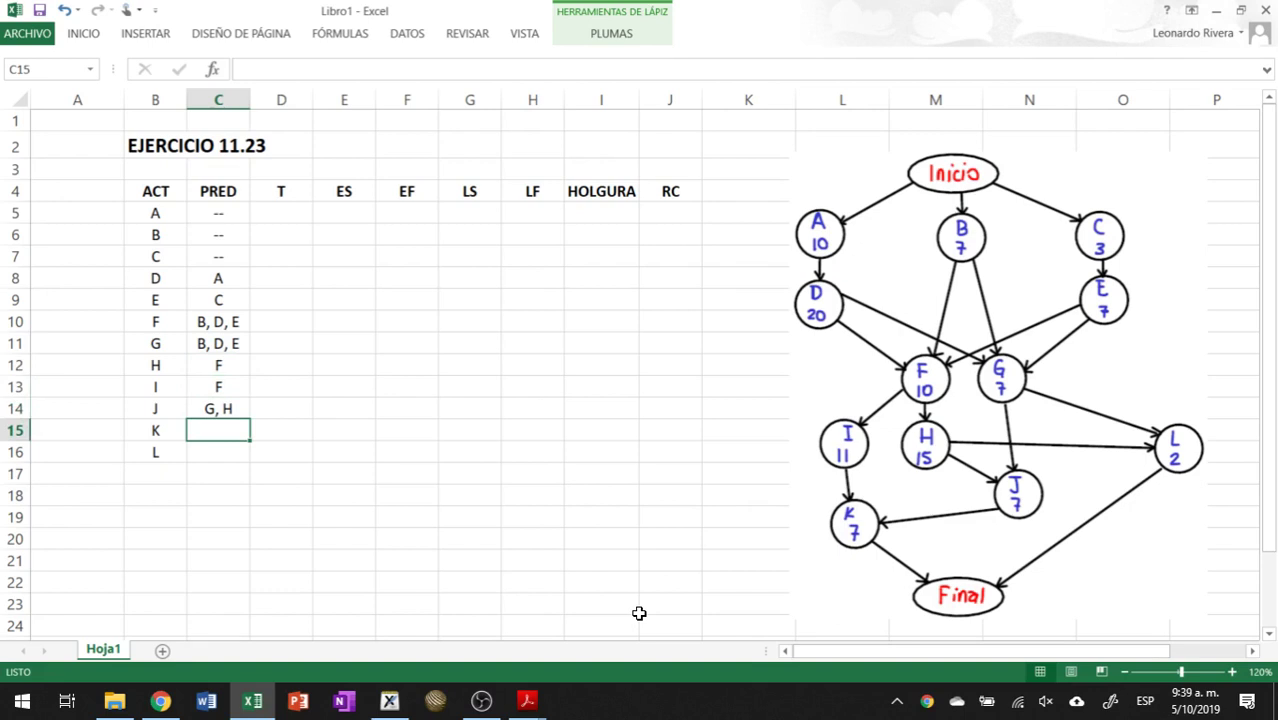
pyautogui.write('I, ')
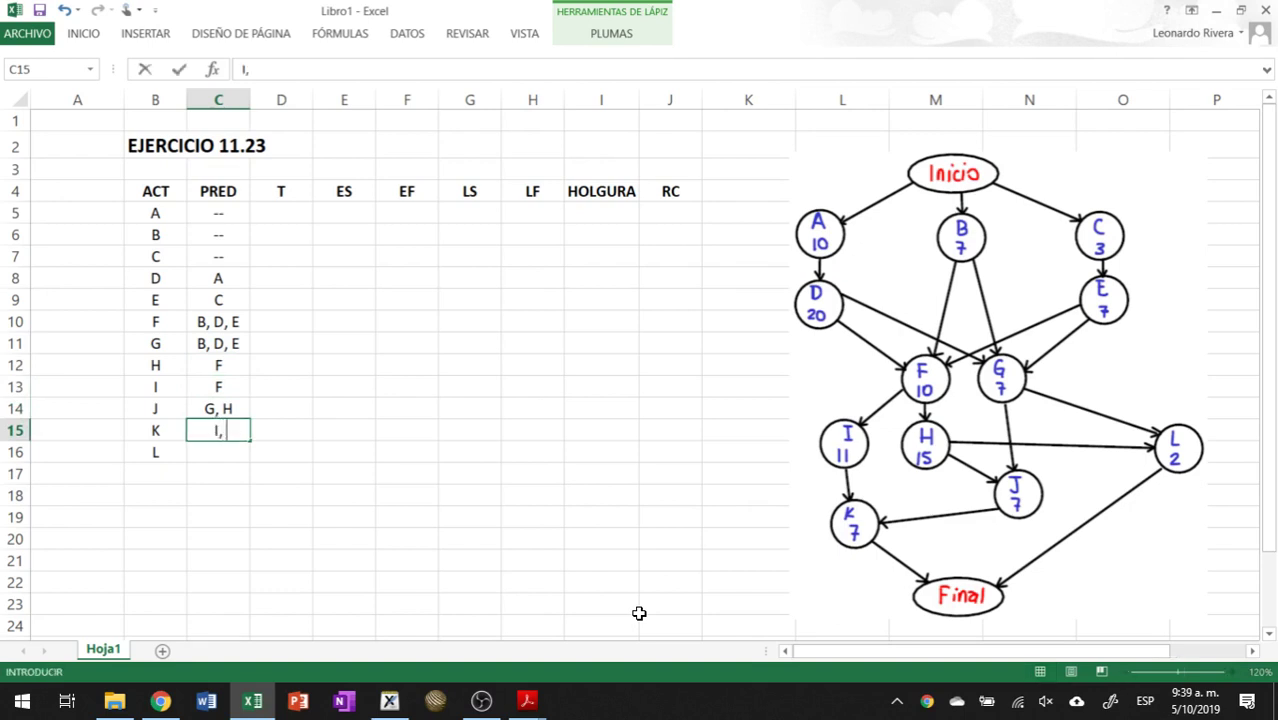
pyautogui.write('J')
pyautogui.press('Return')
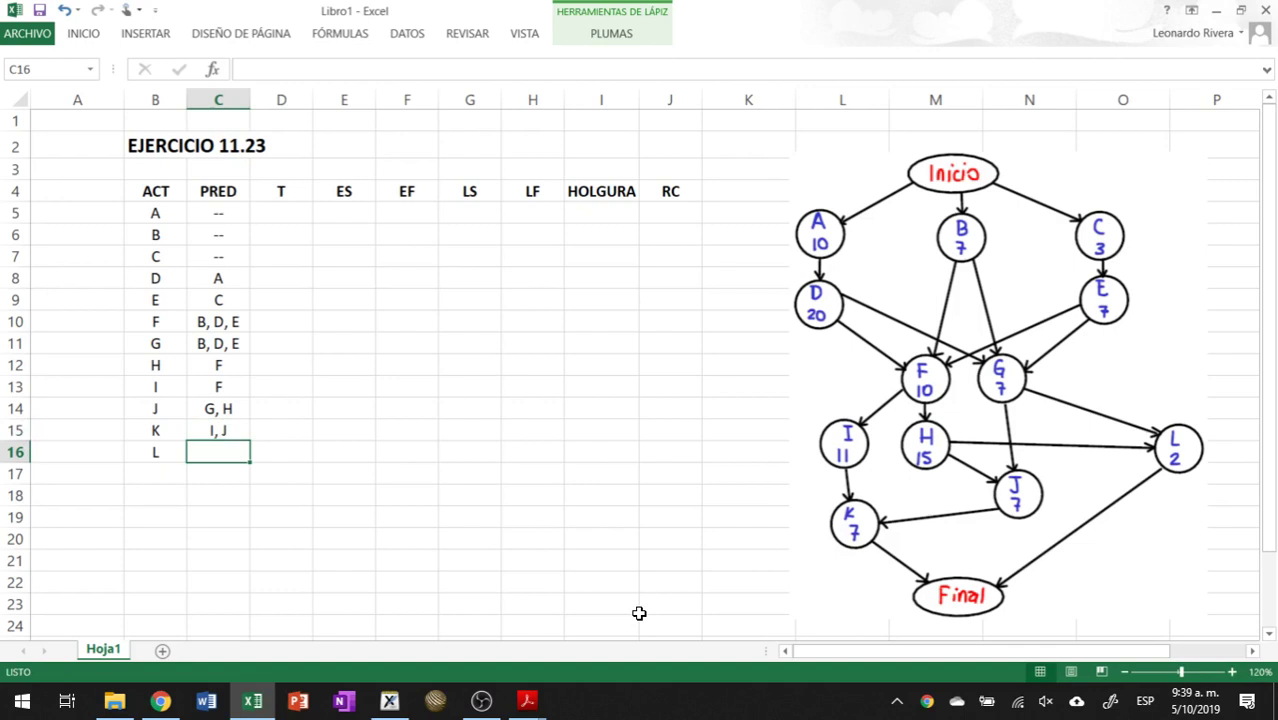
pyautogui.write('I')
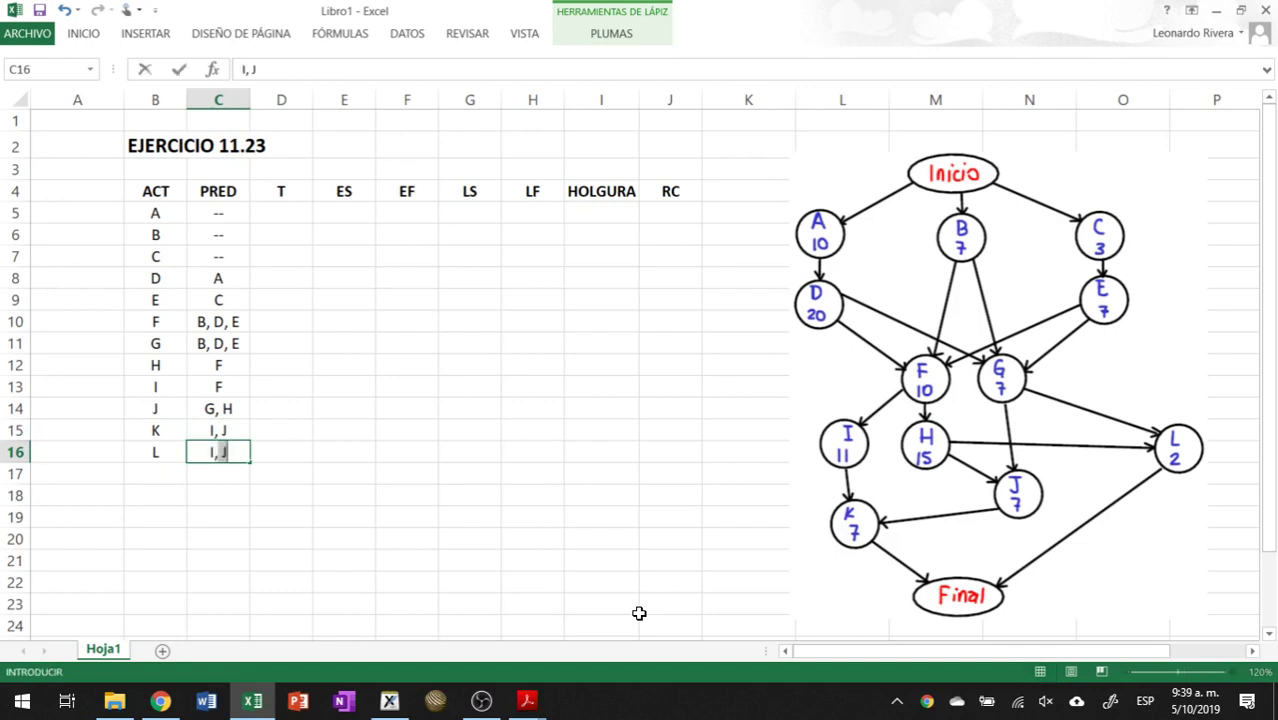
pyautogui.press('BackSpace')
pyautogui.press('BackSpace')
pyautogui.press('BackSpace')
pyautogui.write('G')
pyautogui.write(', H')
# Step: Add a FINAL activity row with predecessors 'K, L' and T of 0
pyautogui.press('Return')
pyautogui.press('Left')
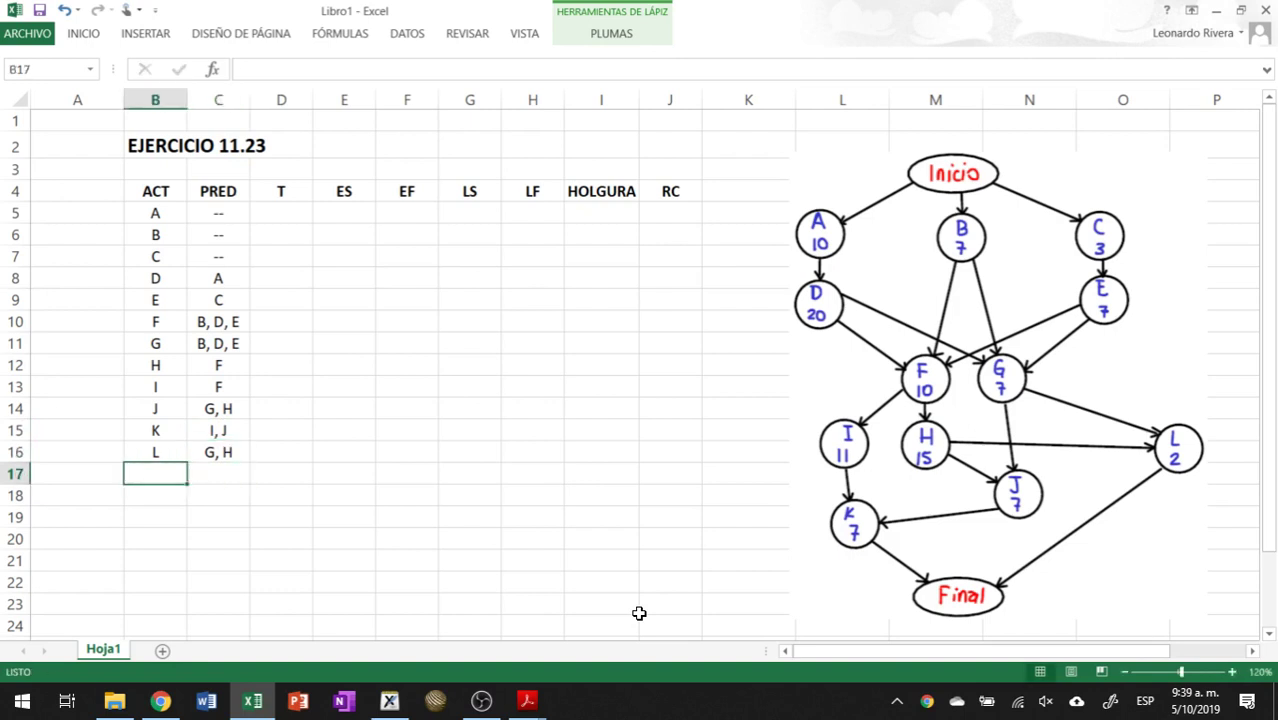
pyautogui.write('FINAL')
pyautogui.press('Right')
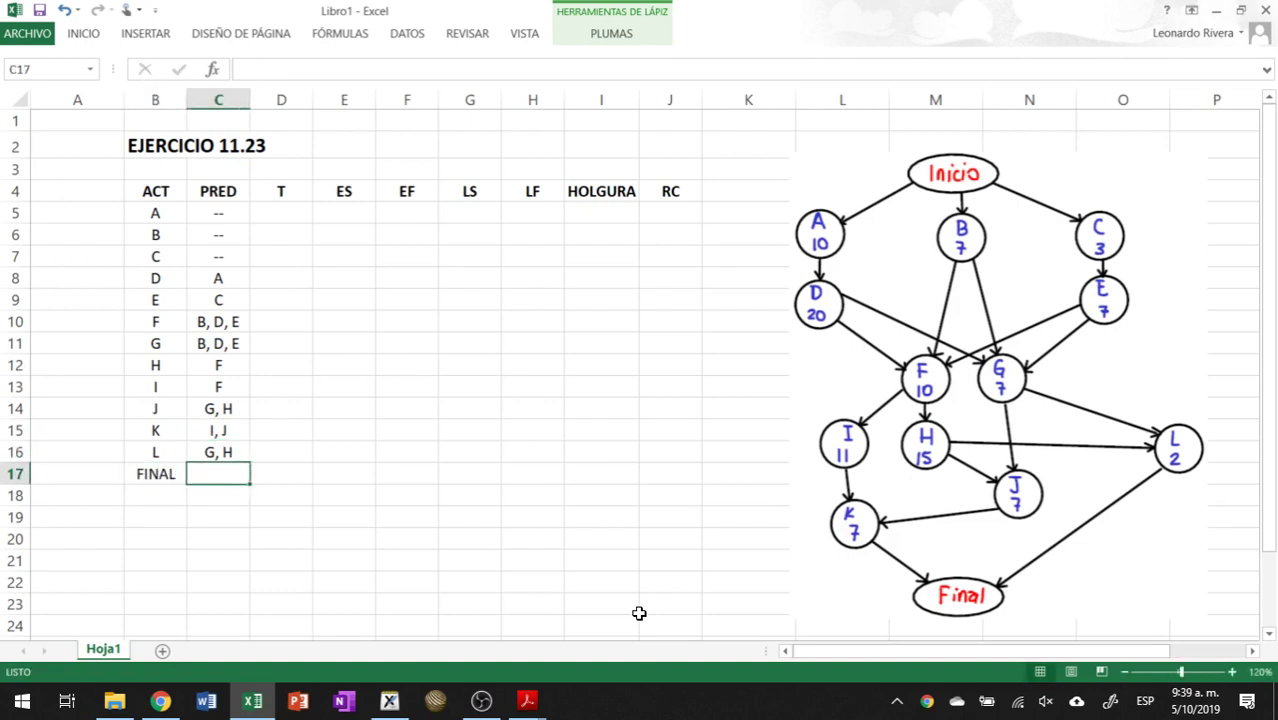
pyautogui.write('K')
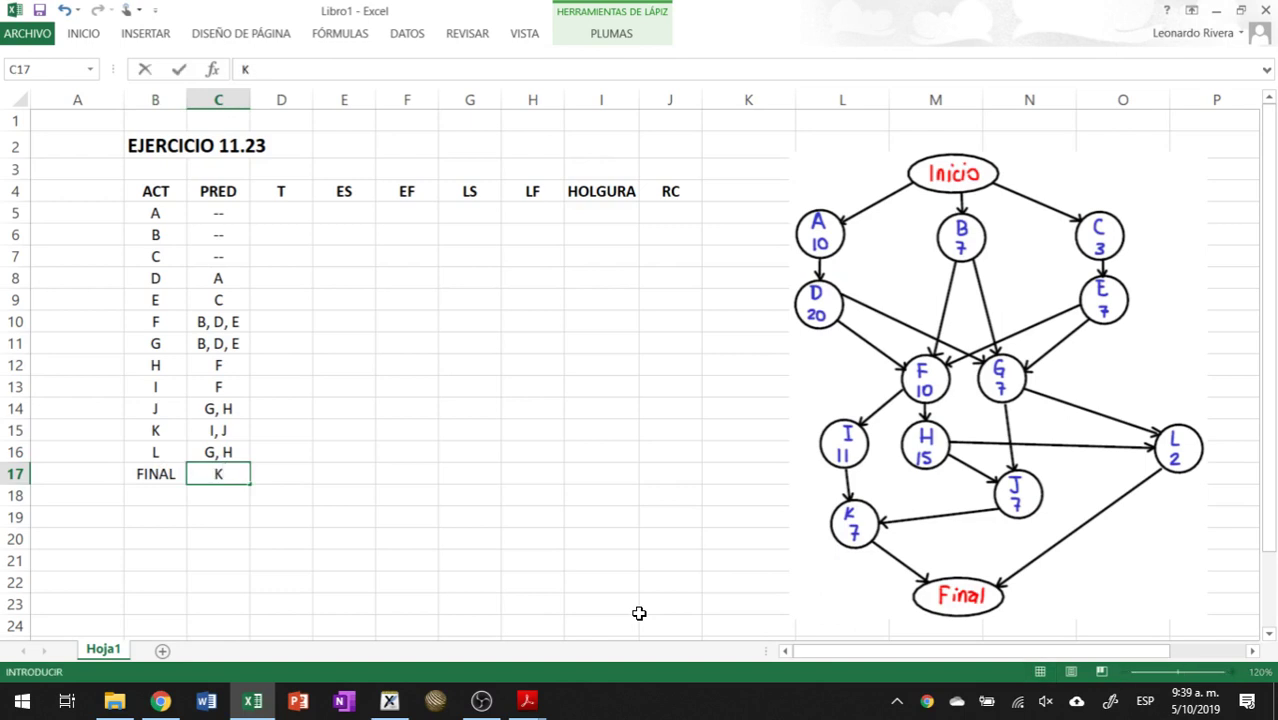
pyautogui.write(', L')
pyautogui.press('Right')
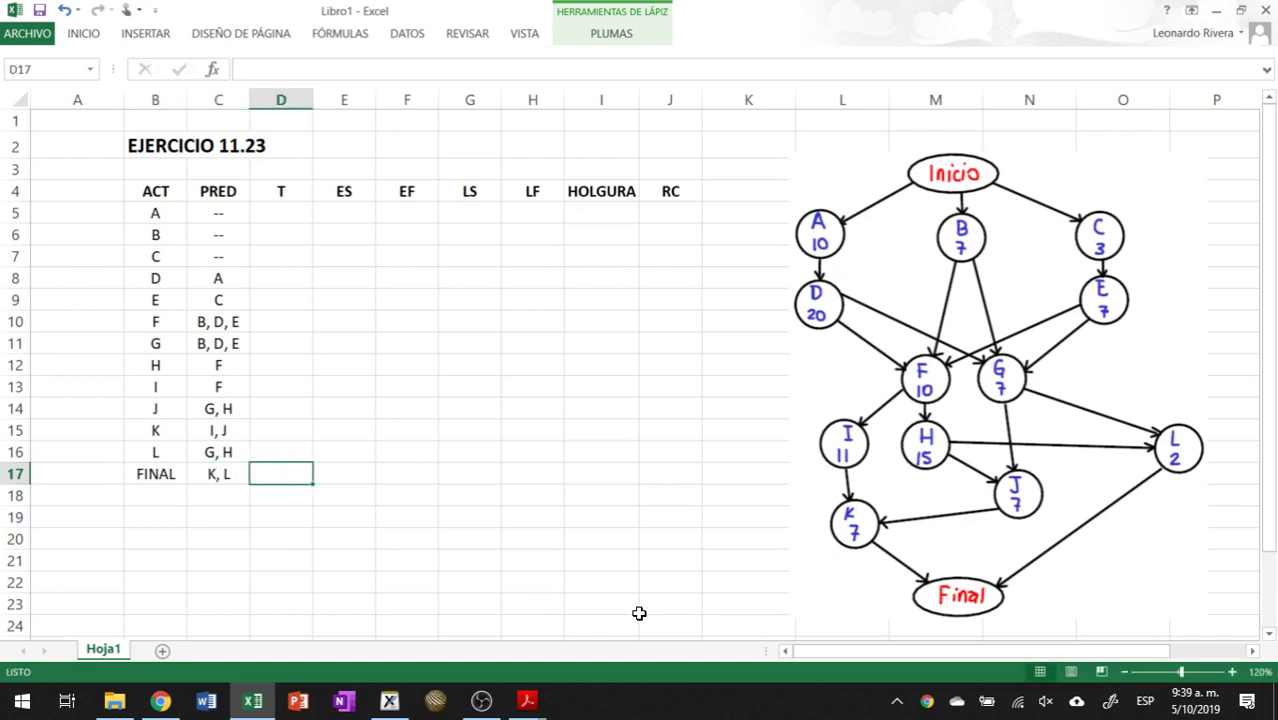
pyautogui.write('0')
pyautogui.press('Up')
pyautogui.press('Up')
pyautogui.press('Up')
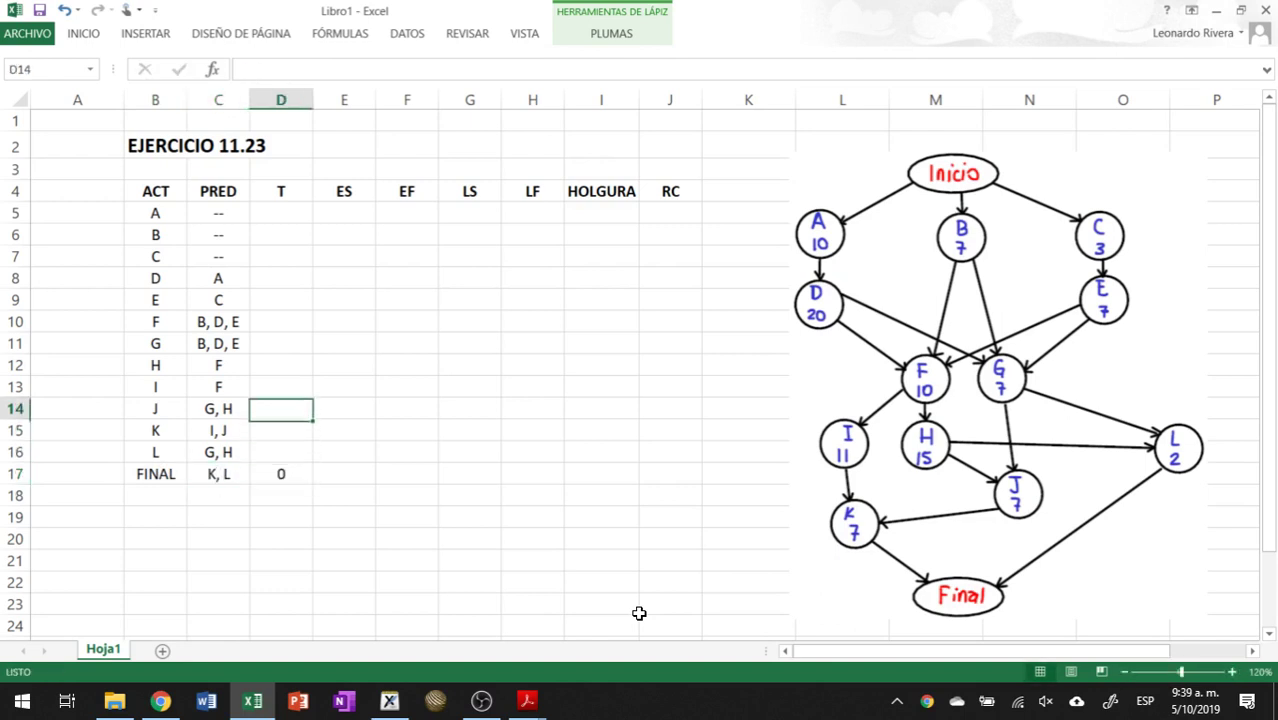
pyautogui.press('Up')
pyautogui.press('Up')
pyautogui.press('Up')
pyautogui.press('Up')
pyautogui.press('Up')
pyautogui.press('Up')
pyautogui.press('Up')
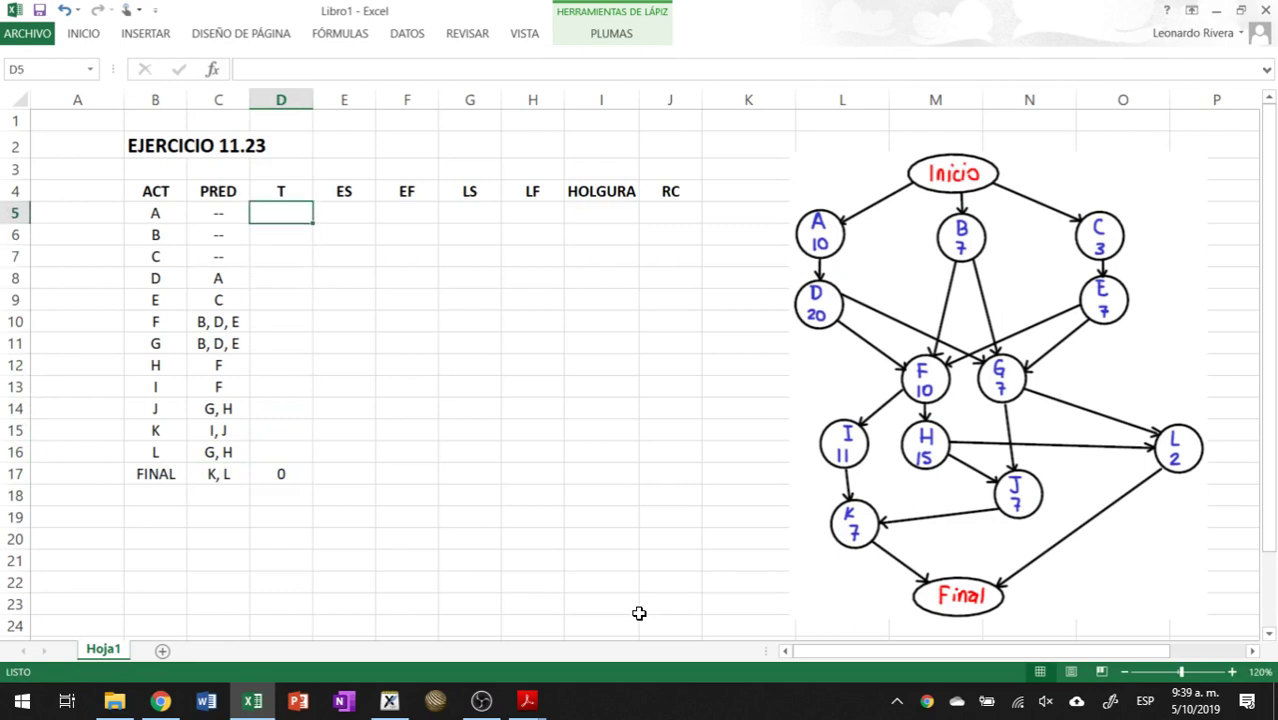
# Step: Enter durations 10, 7, 3, 20, 7 and 10 for activities A through F
pyautogui.write('10')
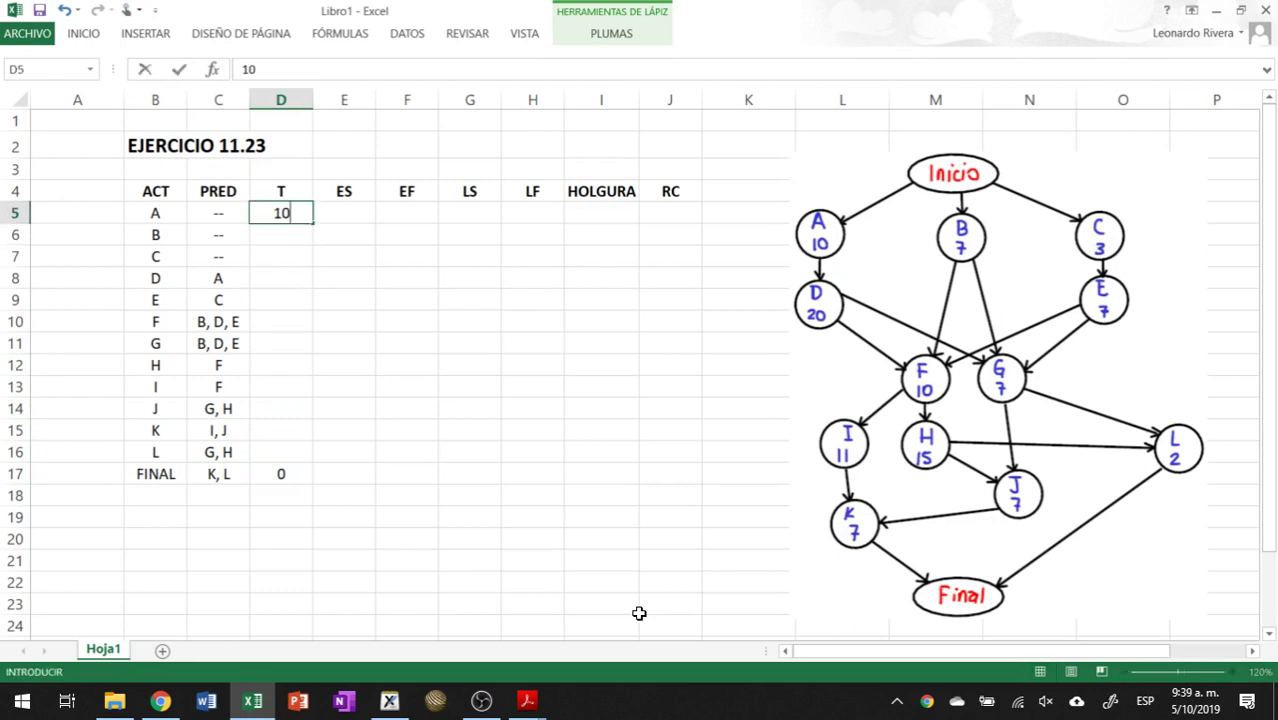
pyautogui.press('Return')
pyautogui.write('7')
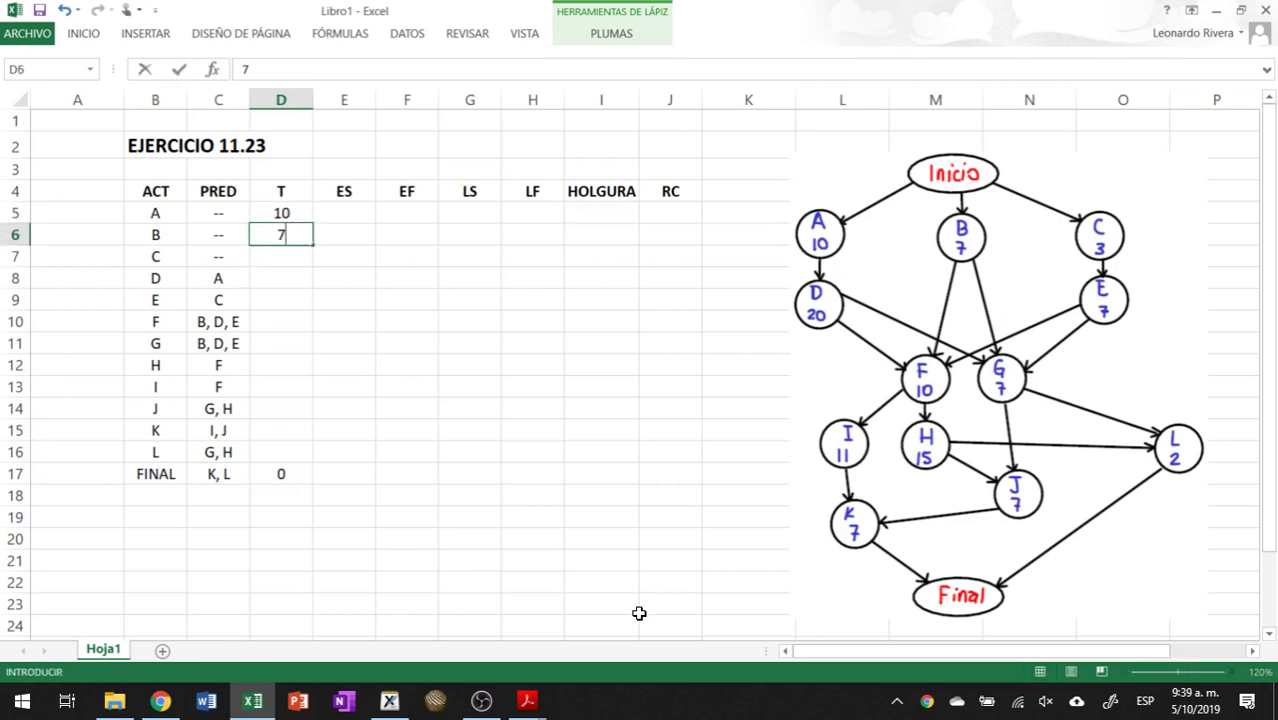
pyautogui.press('Return')
pyautogui.write('3')
pyautogui.press('Return')
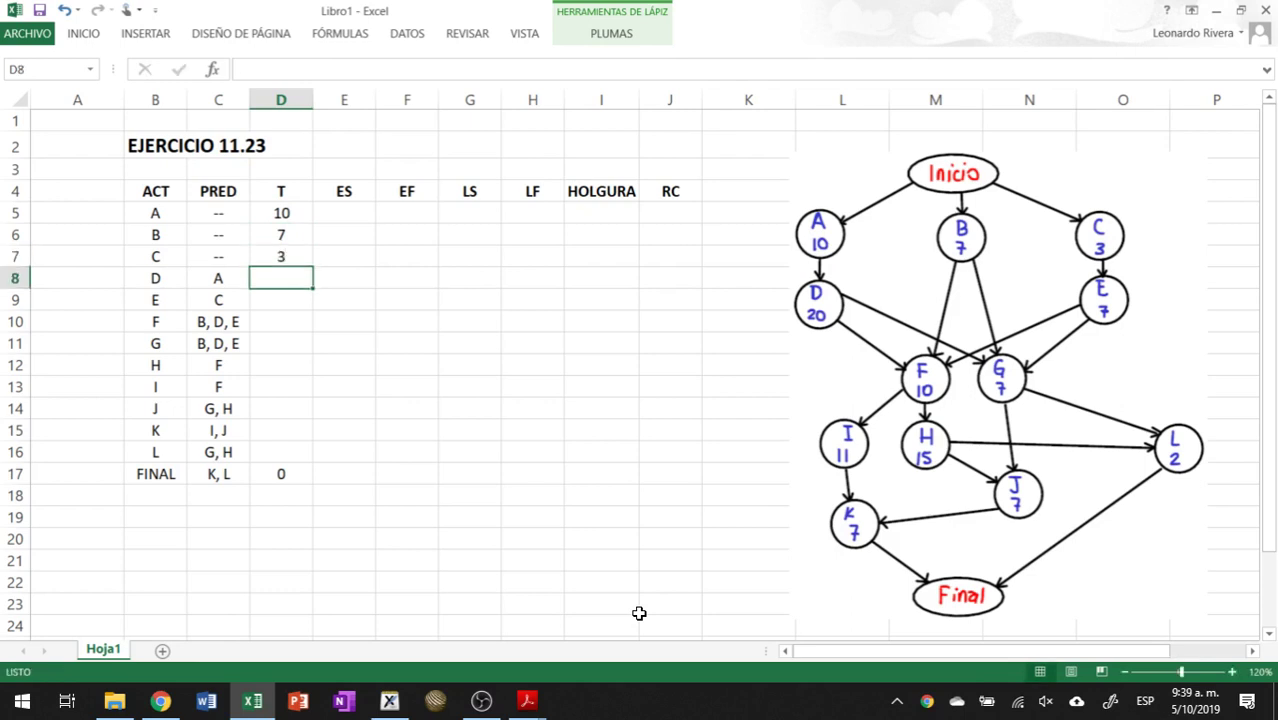
pyautogui.write('20')
pyautogui.press('Return')
pyautogui.write('7')
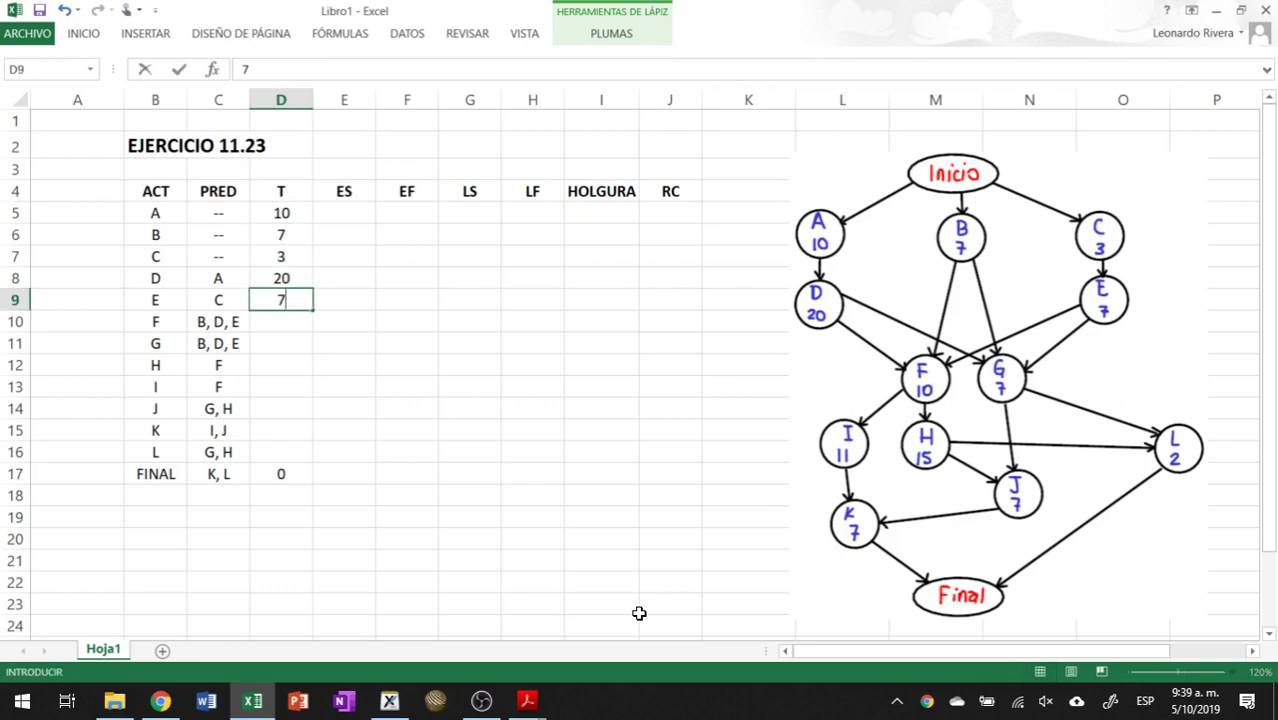
pyautogui.press('Return')
pyautogui.write('10')
pyautogui.press('Return')
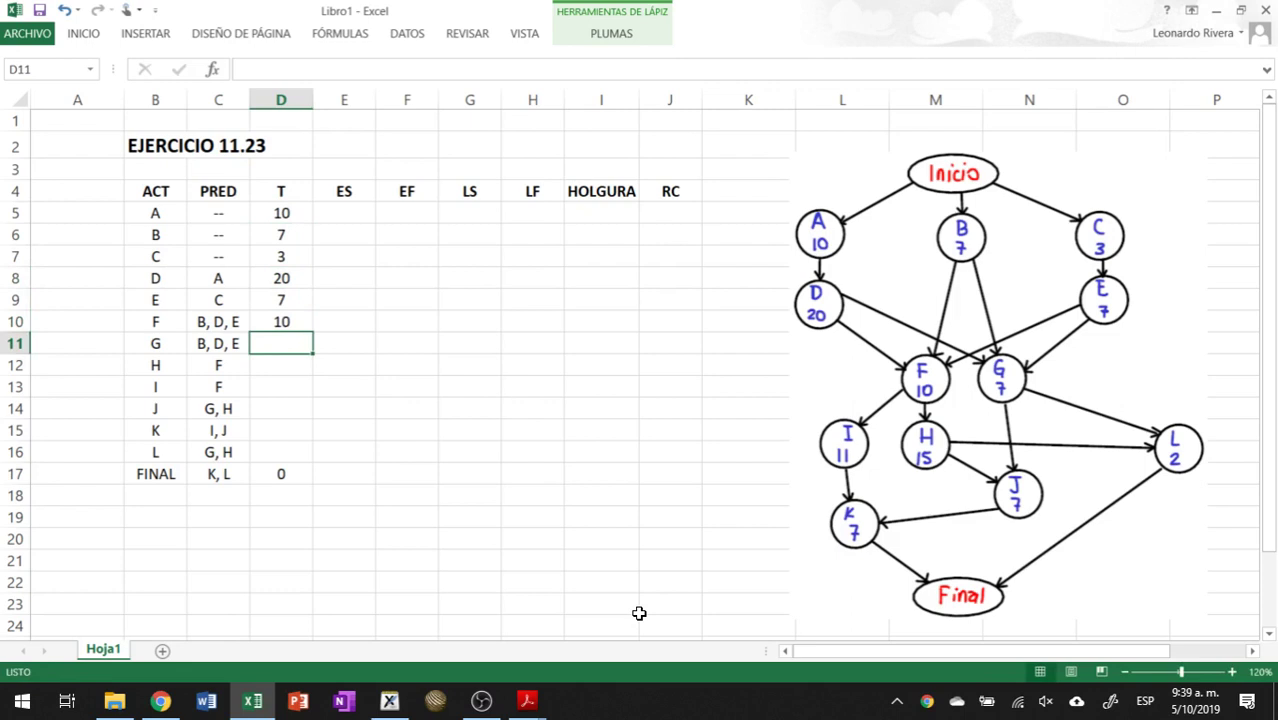
# Step: Enter durations 7, 15, 11, 7, 7 and 2 for activities G through L
pyautogui.write('7')
pyautogui.press('Return')
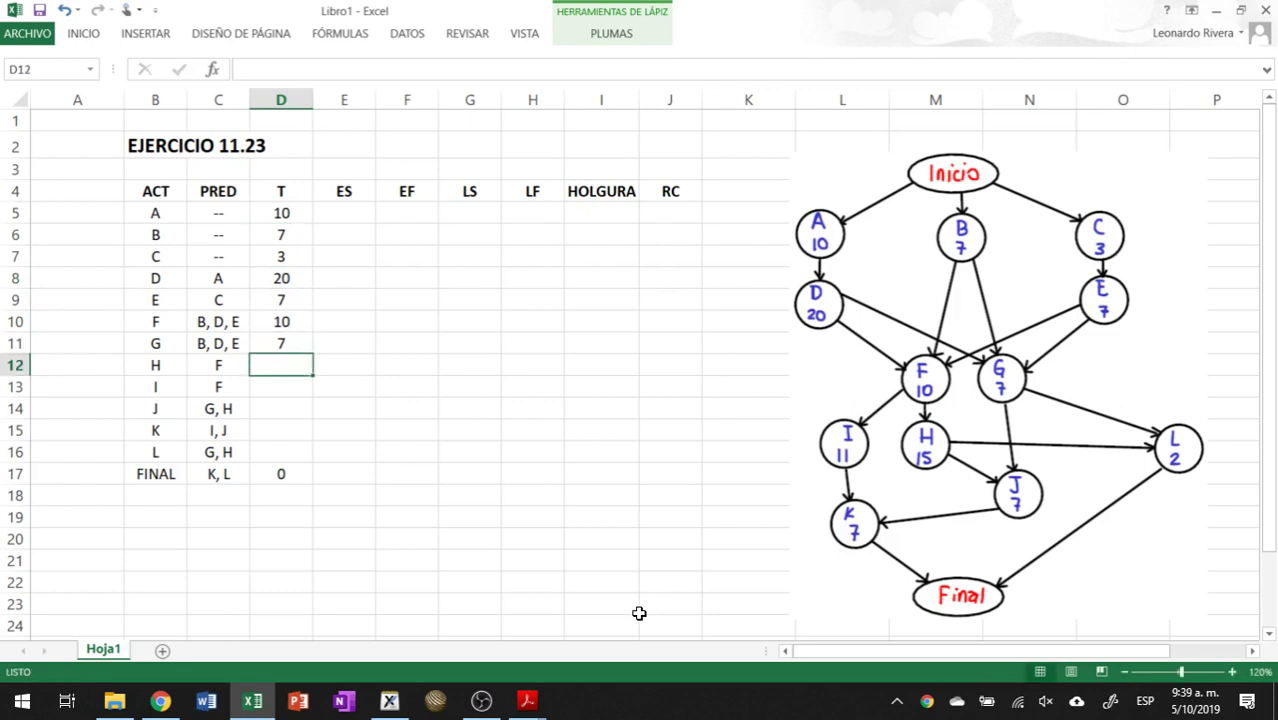
pyautogui.write('15')
pyautogui.press('Return')
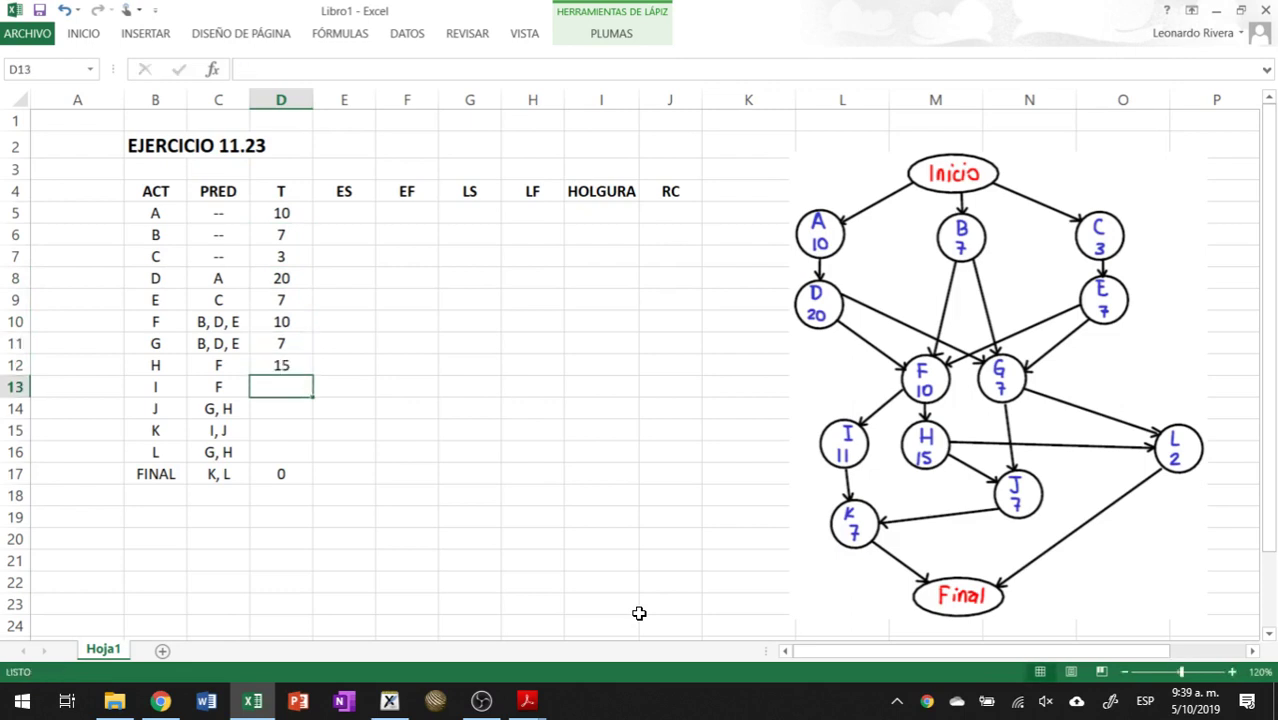
pyautogui.write('11')
pyautogui.press('Return')
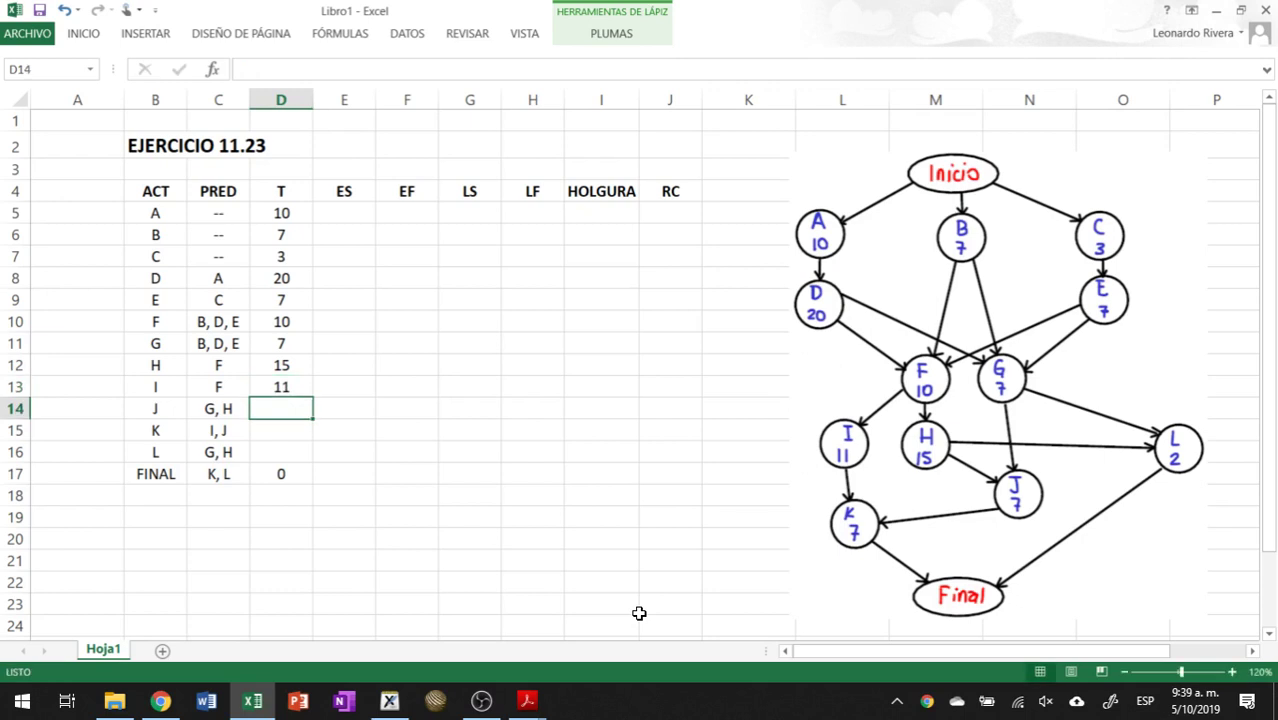
pyautogui.write('7')
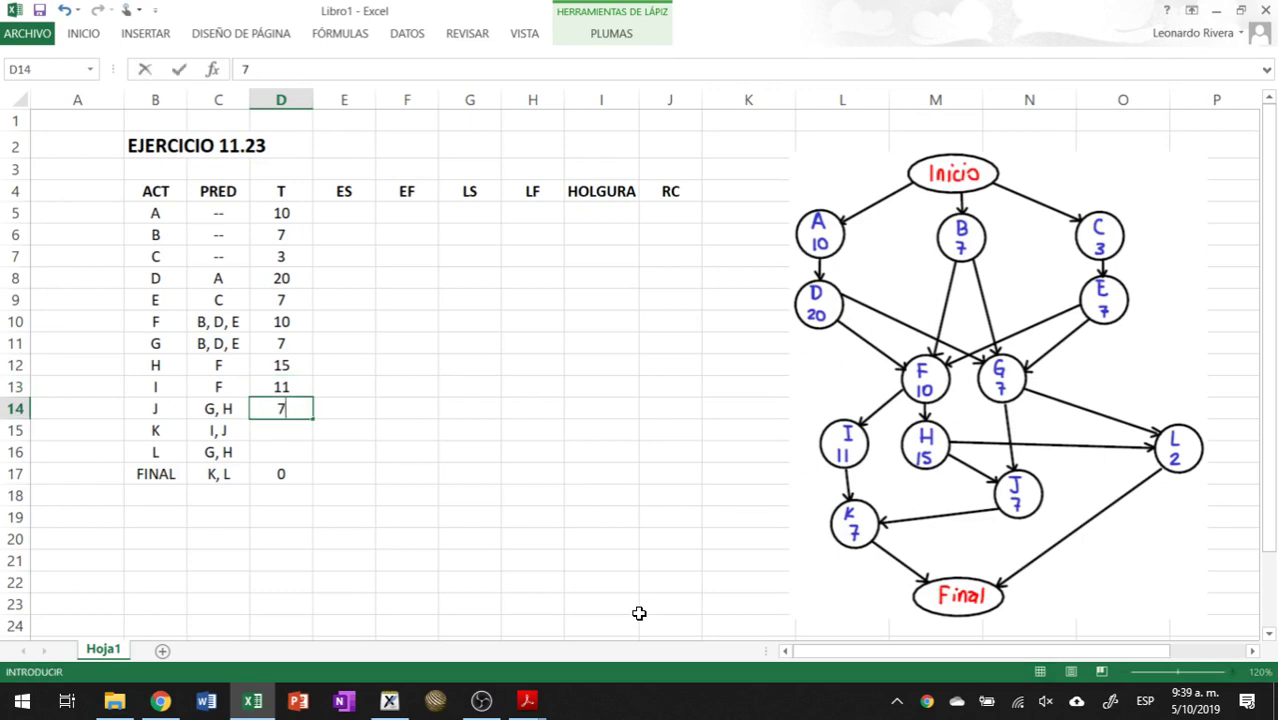
pyautogui.hotkey('ctrl', 'Return')
pyautogui.press('Down')
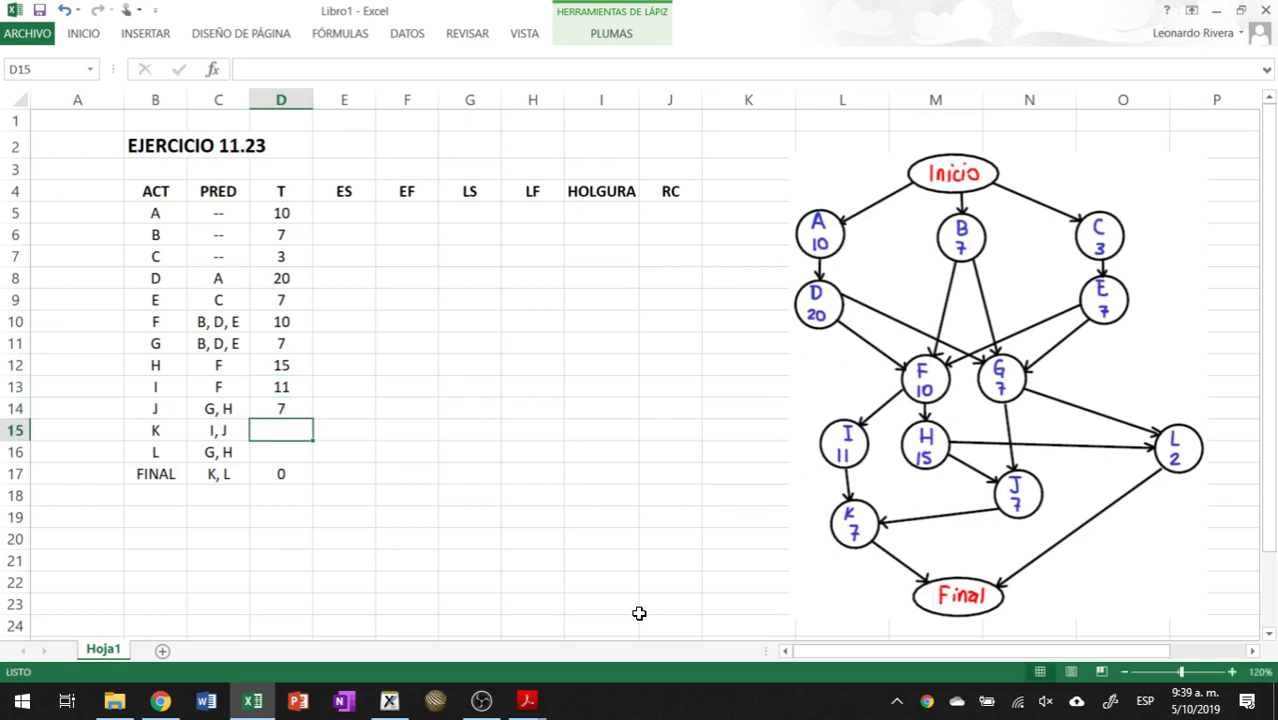
pyautogui.write('7')
pyautogui.press('Return')
pyautogui.write('2')
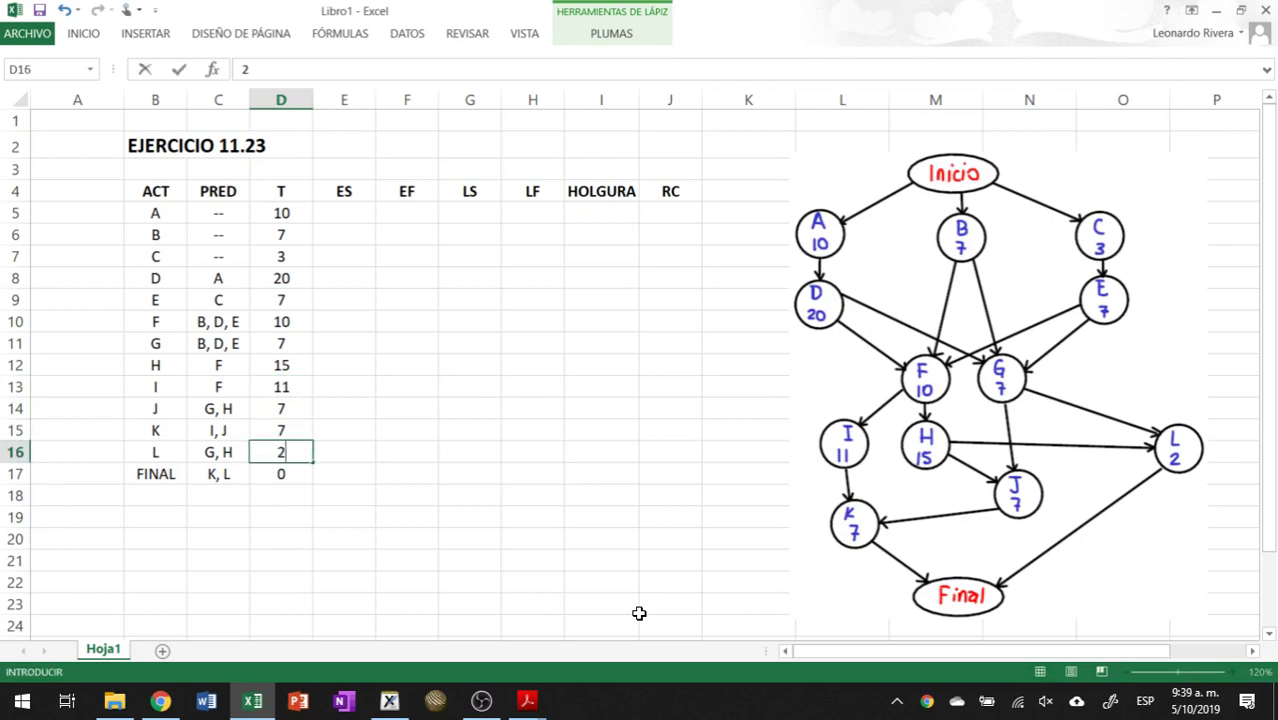
pyautogui.hotkey('ctrl', 'Return')
pyautogui.press('Down')
pyautogui.press('Right')
pyautogui.press('Right')
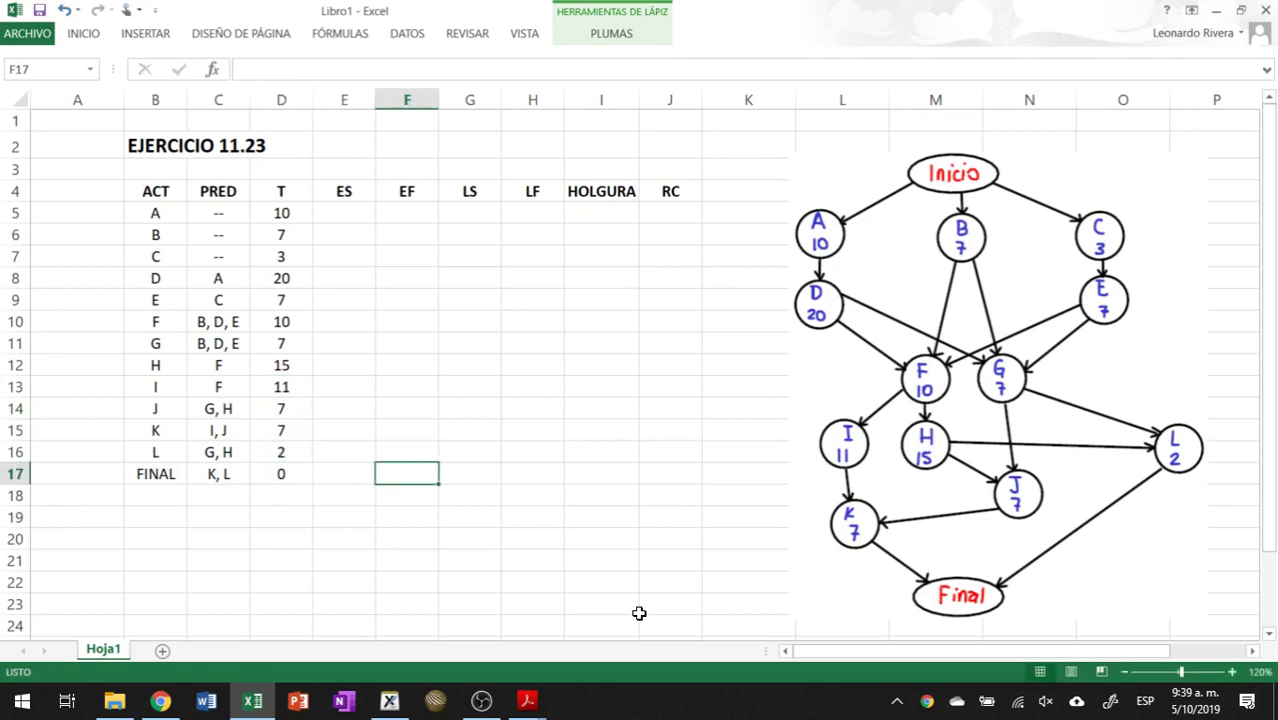
# Step: Enter A's EF formula as ES plus T and fill it down through FINAL
pyautogui.press('Up')
pyautogui.press('Up')
pyautogui.press('Up')
pyautogui.press('Up')
pyautogui.press('Up')
pyautogui.press('Up')
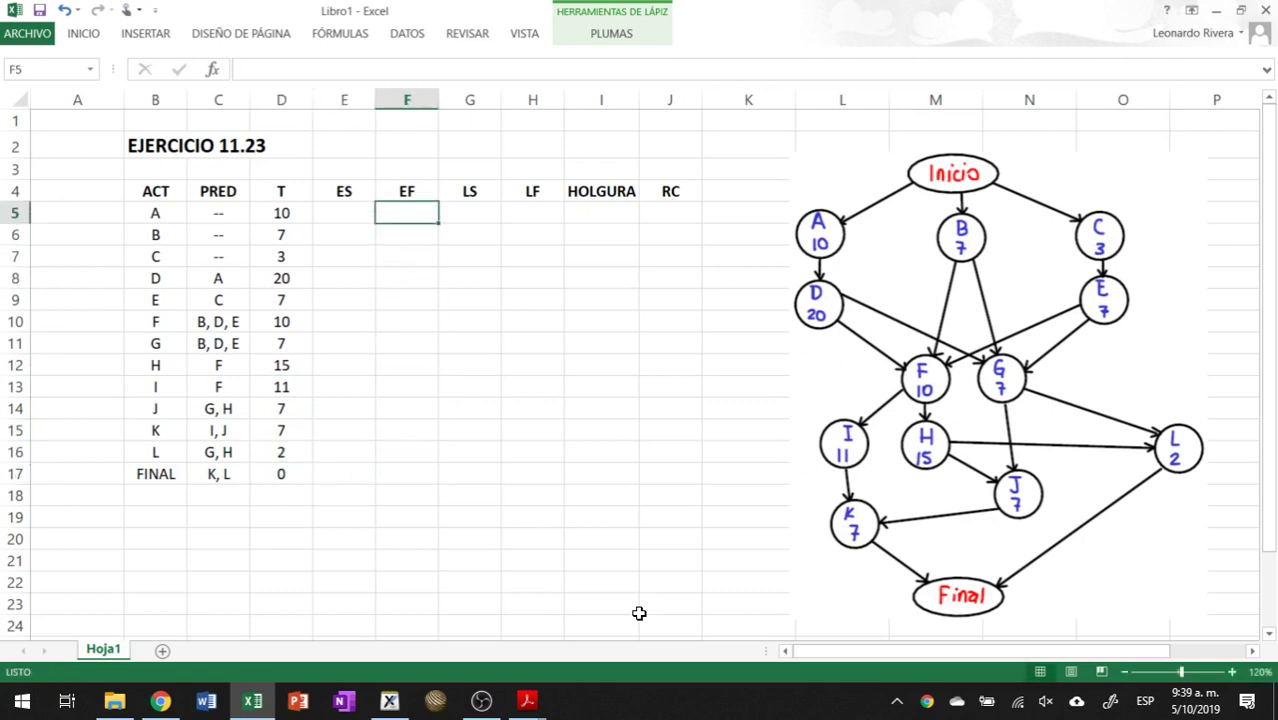
pyautogui.write('=')
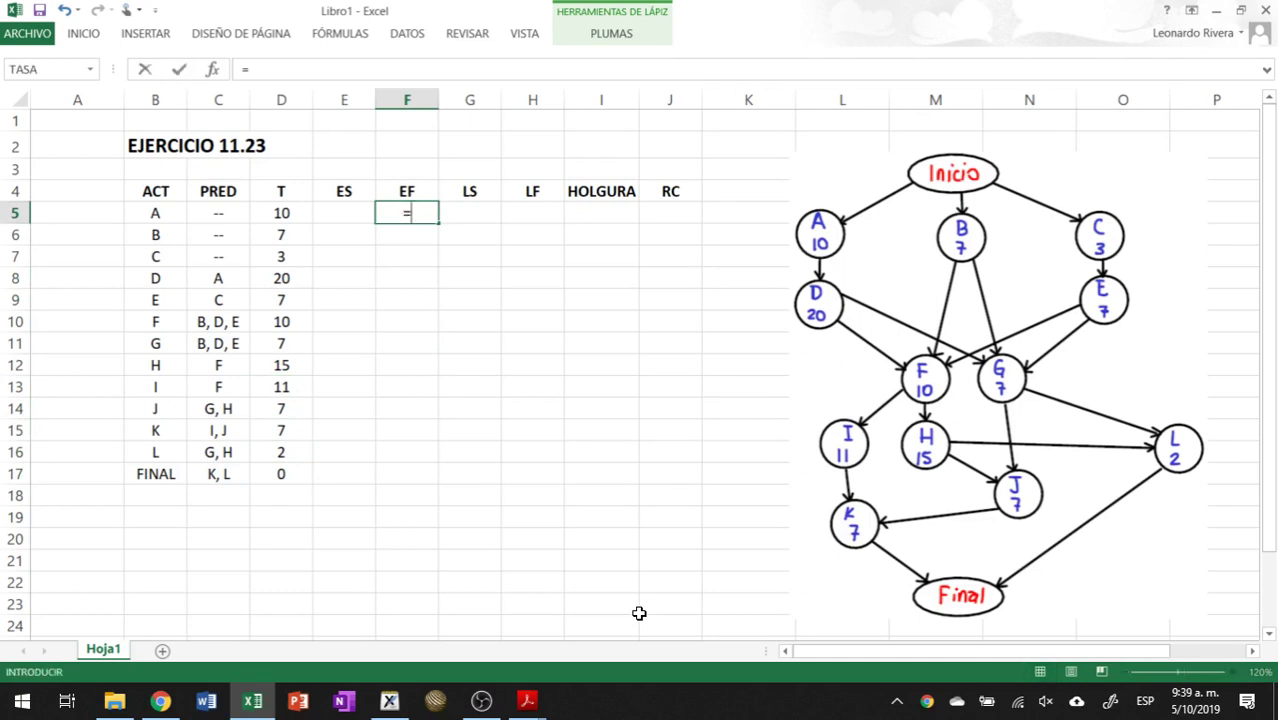
pyautogui.press('Left')
pyautogui.press('Left')
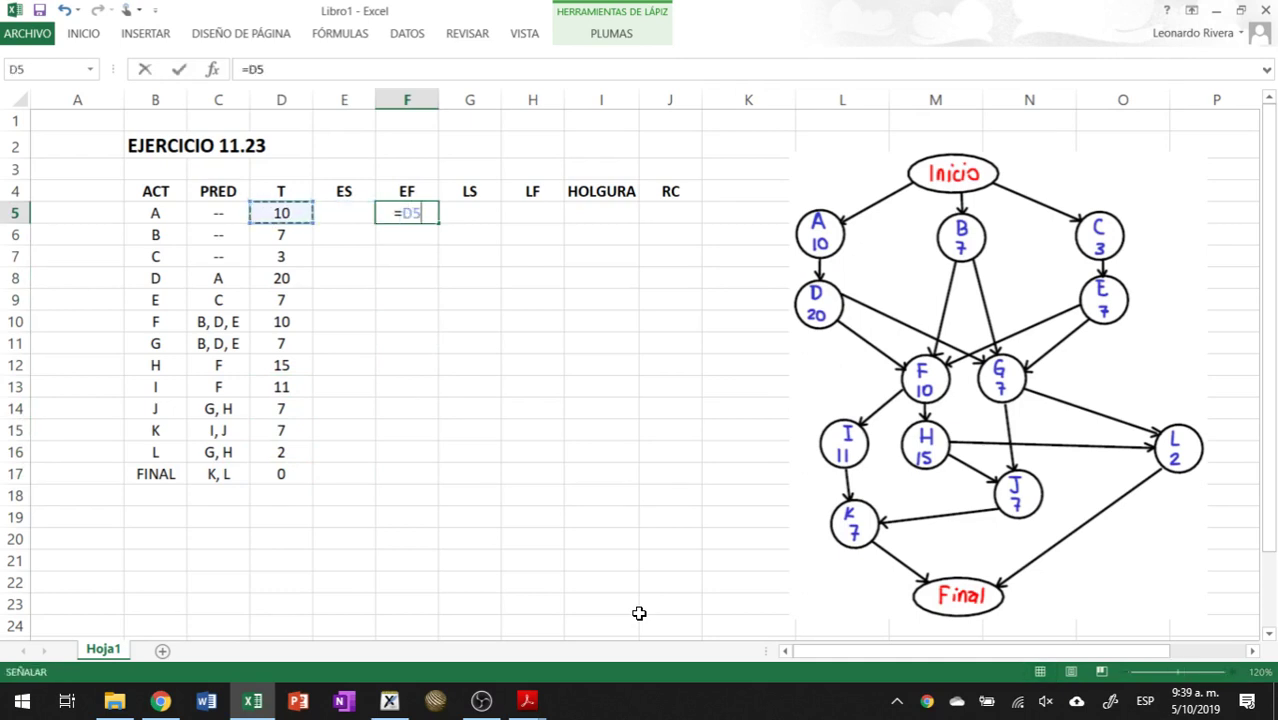
pyautogui.press('Right')
pyautogui.write('+')
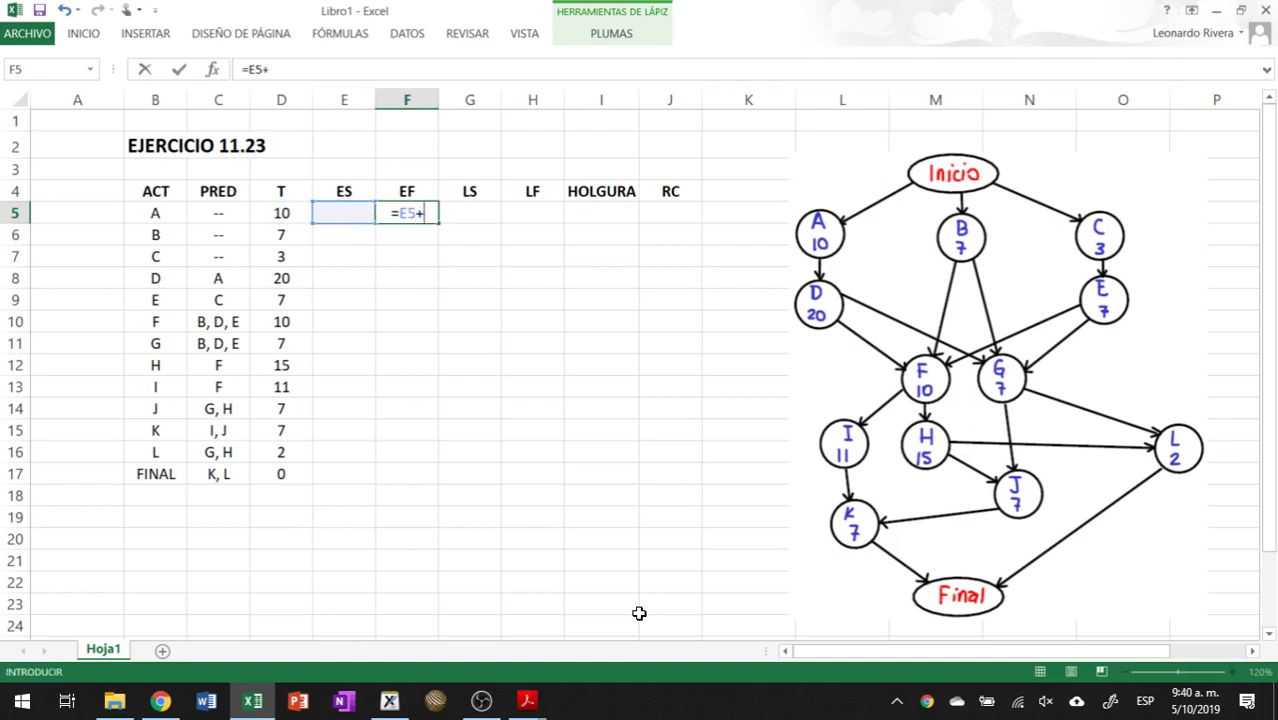
pyautogui.press('Left')
pyautogui.press('Left')
pyautogui.press('Return')
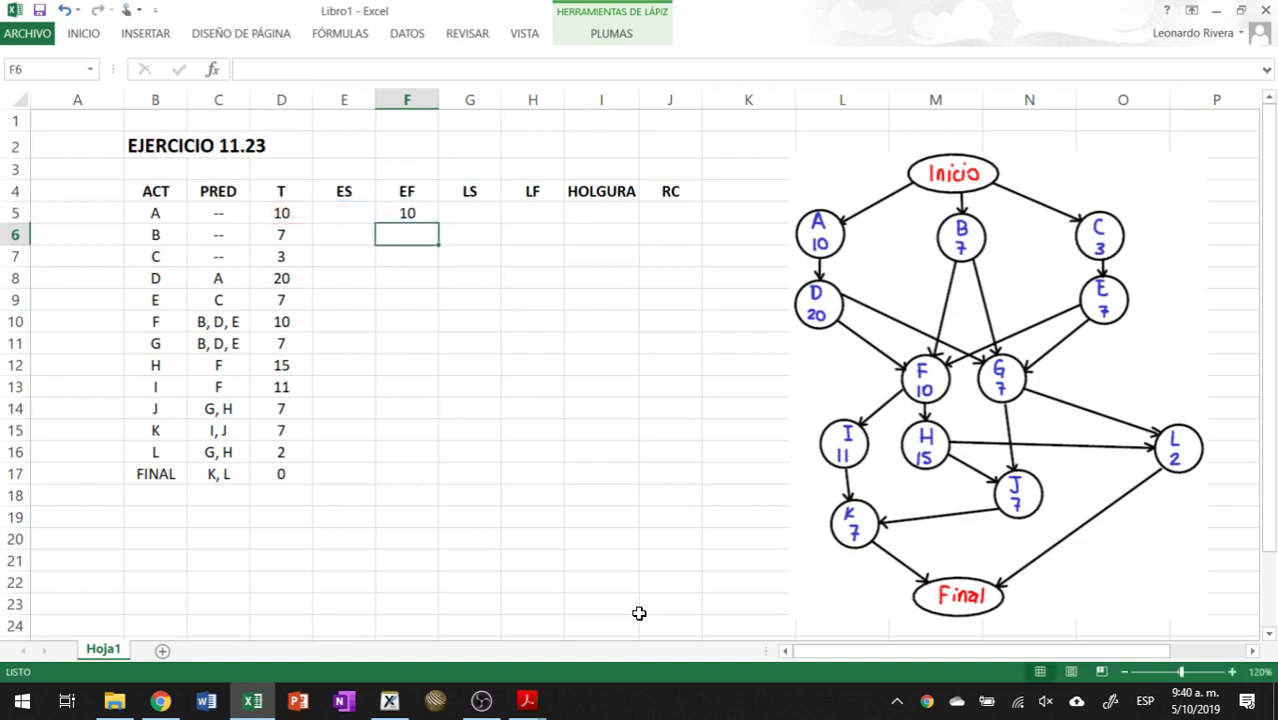
pyautogui.press('Up')
pyautogui.hotkey('ctrl', 'c')
pyautogui.press('Down')
pyautogui.hotkey('shift', 'Down')
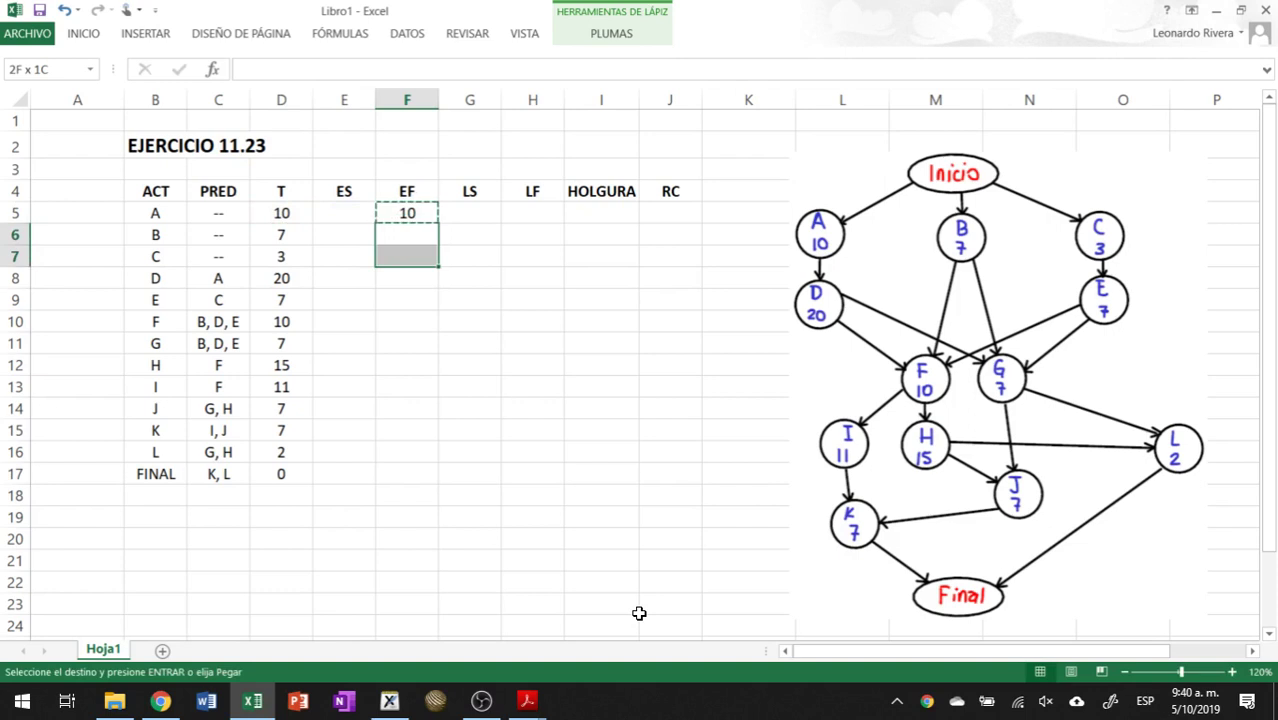
pyautogui.hotkey('shift', 'Down')
pyautogui.hotkey('shift', 'Down')
pyautogui.hotkey('shift', 'Down')
pyautogui.hotkey('shift', 'Up')
pyautogui.hotkey('ctrl', 'v')
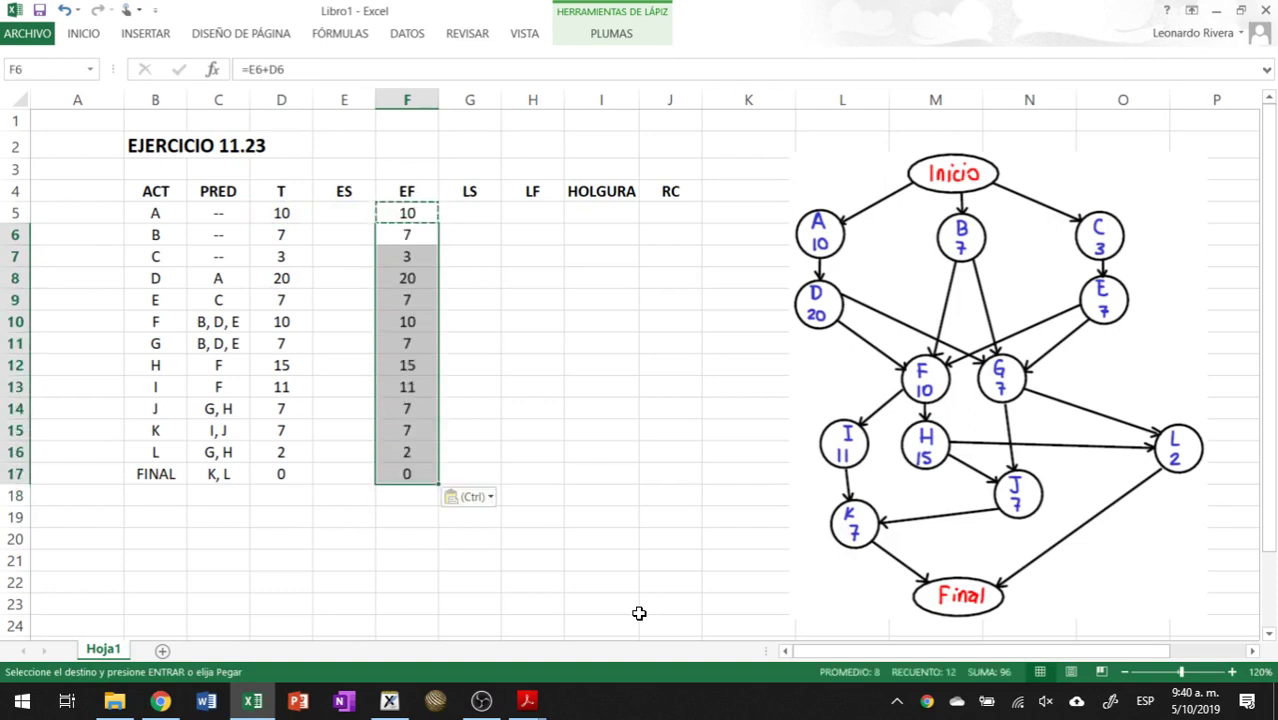
# Step: Enter A's LS formula as LF minus T and copy it down the LS column
pyautogui.press('Right')
pyautogui.press('Up')
pyautogui.write('=')
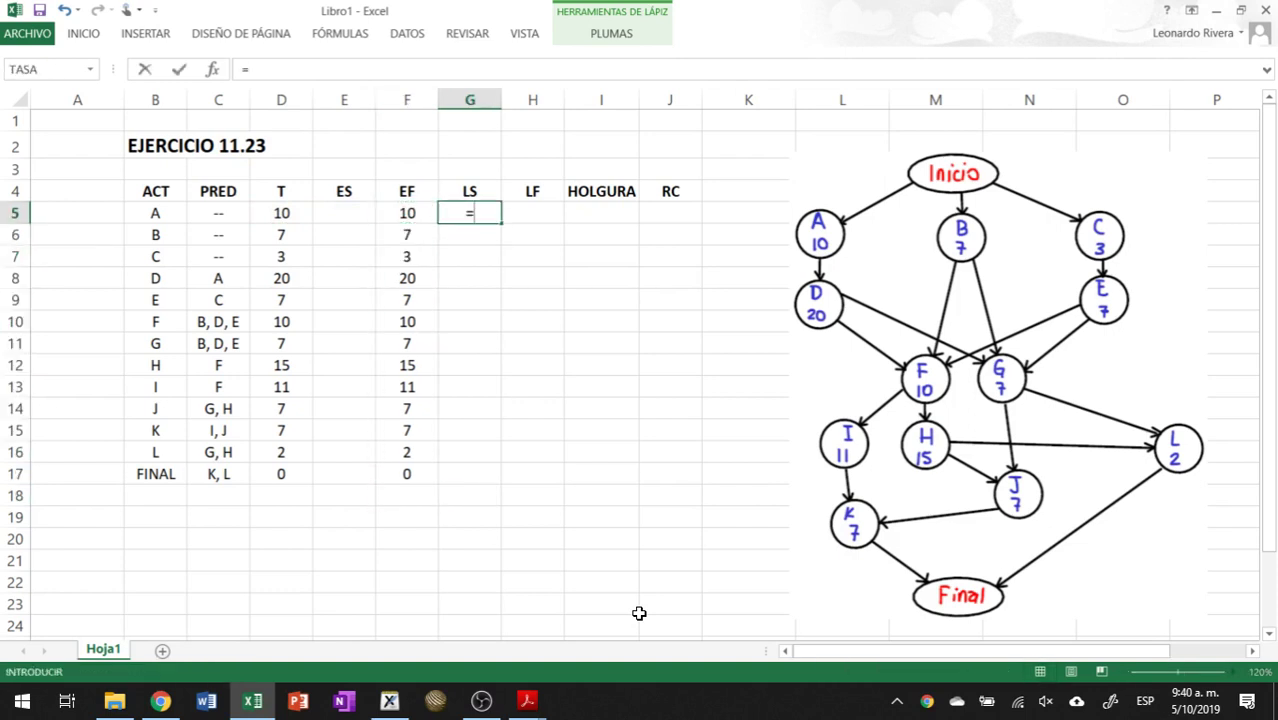
pyautogui.press('Right')
pyautogui.write('-')
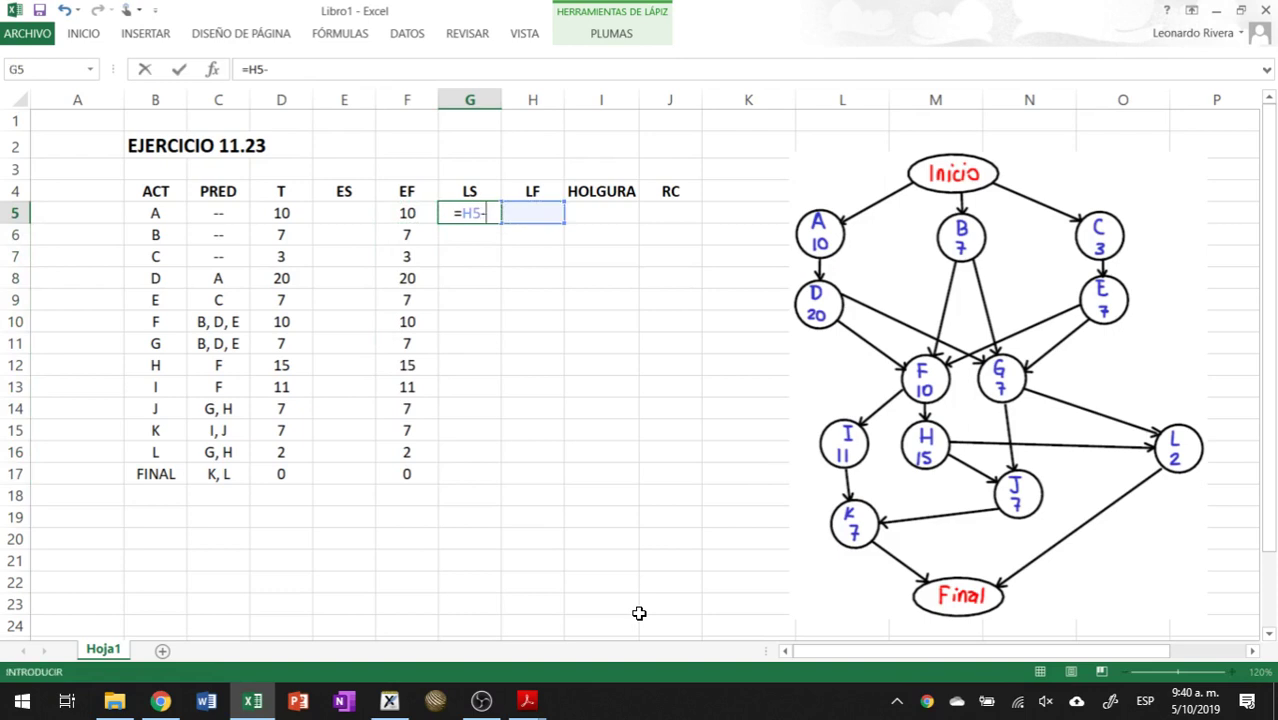
pyautogui.press('Left')
pyautogui.press('Left')
pyautogui.press('Left')
pyautogui.press('Return')
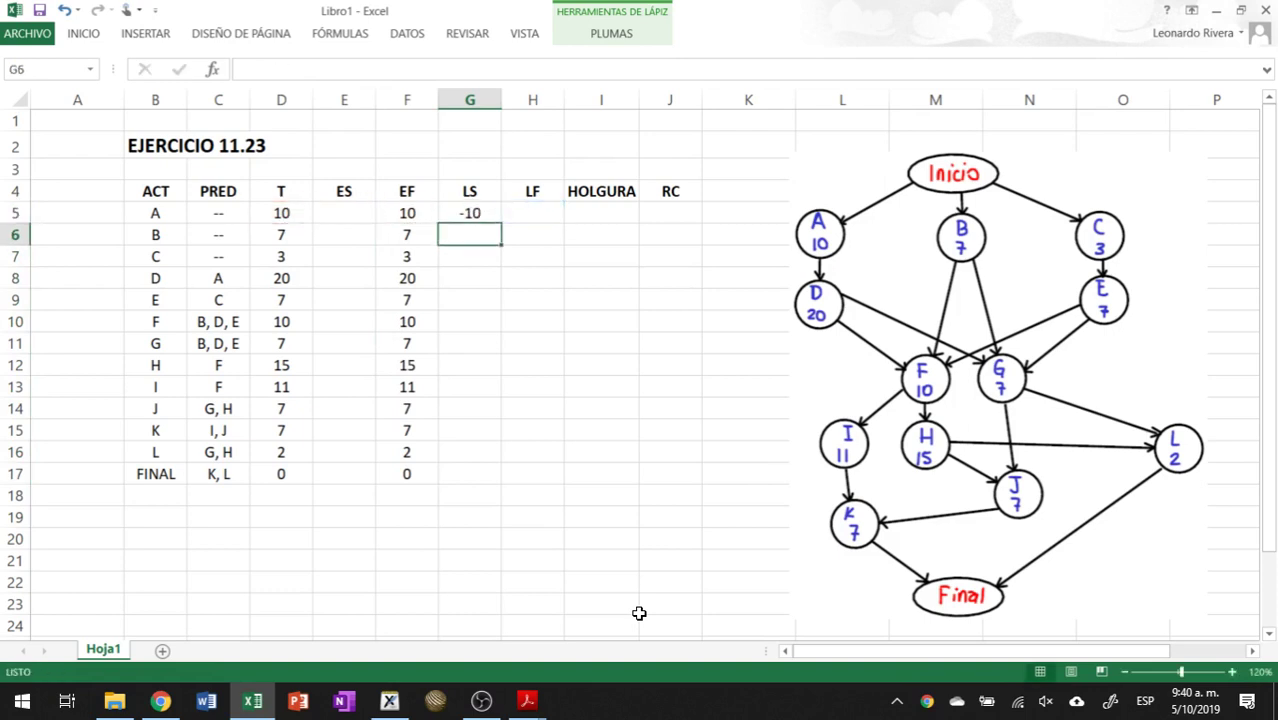
pyautogui.press('Up')
pyautogui.hotkey('ctrl', 'c')
pyautogui.press('Down')
pyautogui.hotkey('shift', 'Down')
pyautogui.hotkey('shift', 'Down')
pyautogui.hotkey('shift', 'Down')
pyautogui.hotkey('shift', 'Down')
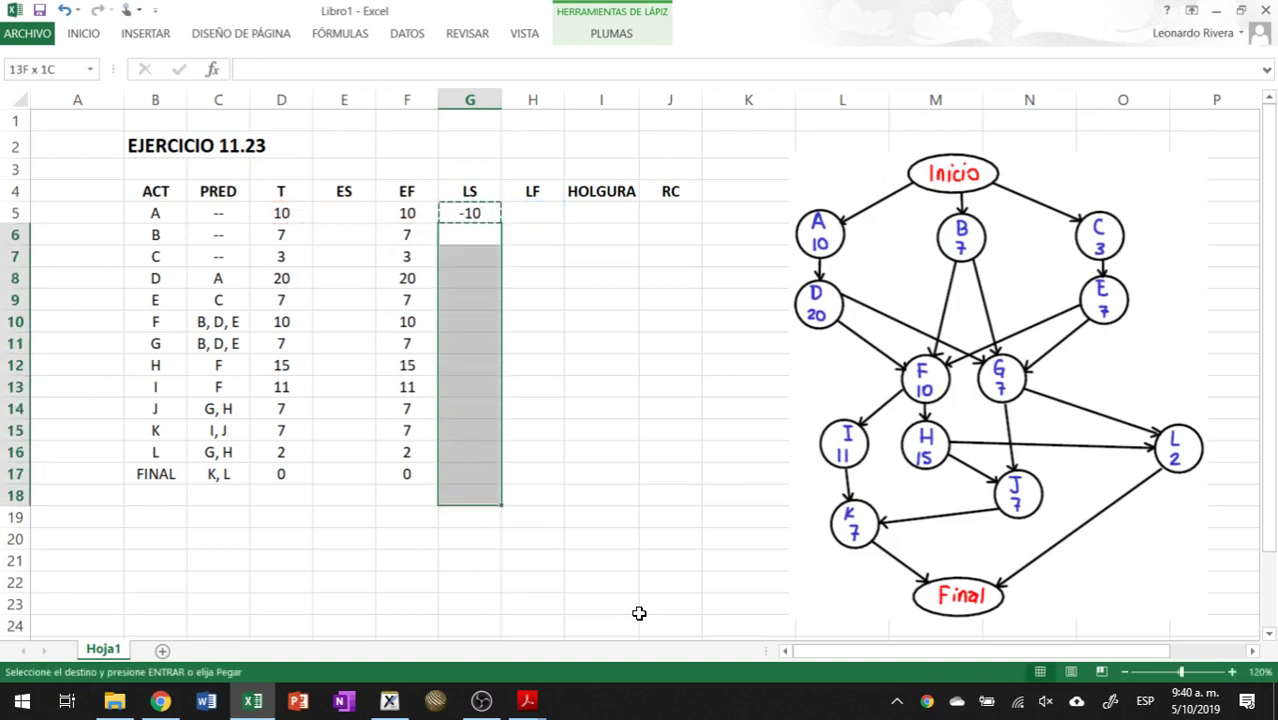
pyautogui.hotkey('shift', 'Down')
pyautogui.hotkey('shift', 'Up')
pyautogui.hotkey('shift', 'Up')
pyautogui.hotkey('ctrl', 'v')
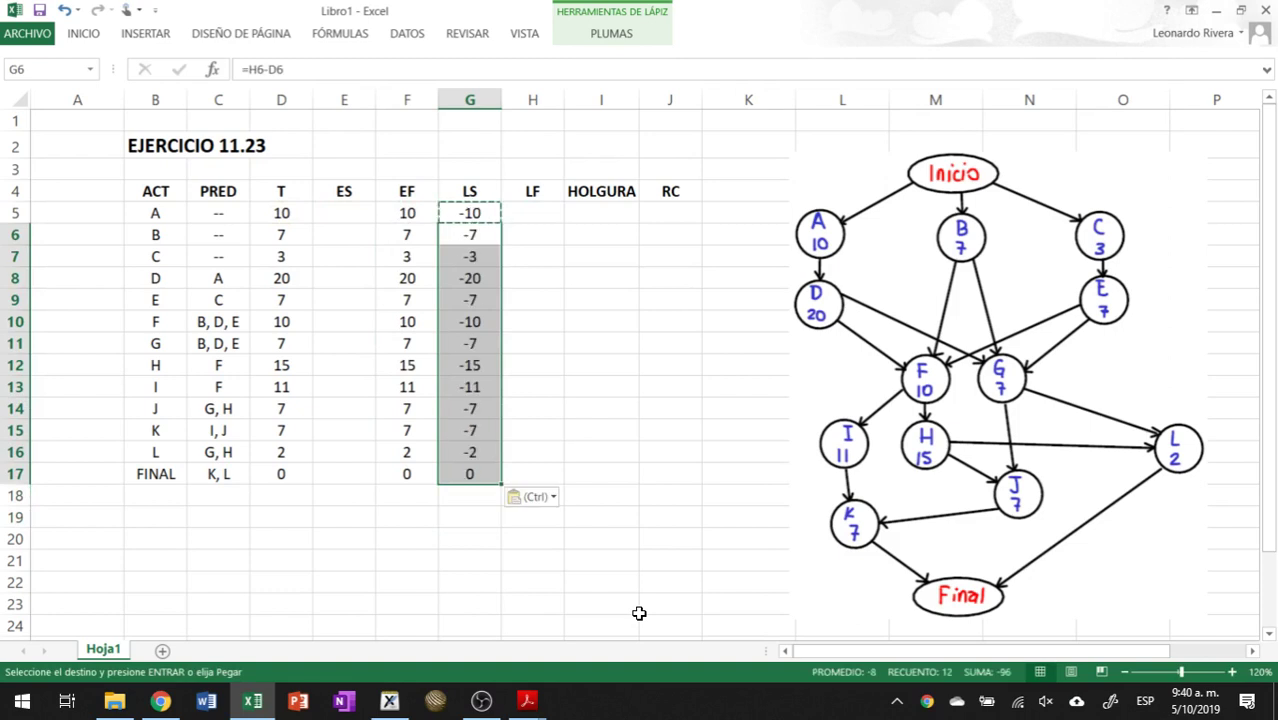
pyautogui.press('Left')
pyautogui.press('Left')
# Step: Enter 0 as the early start of A, B and C, and begin D's formula
pyautogui.press('Up')
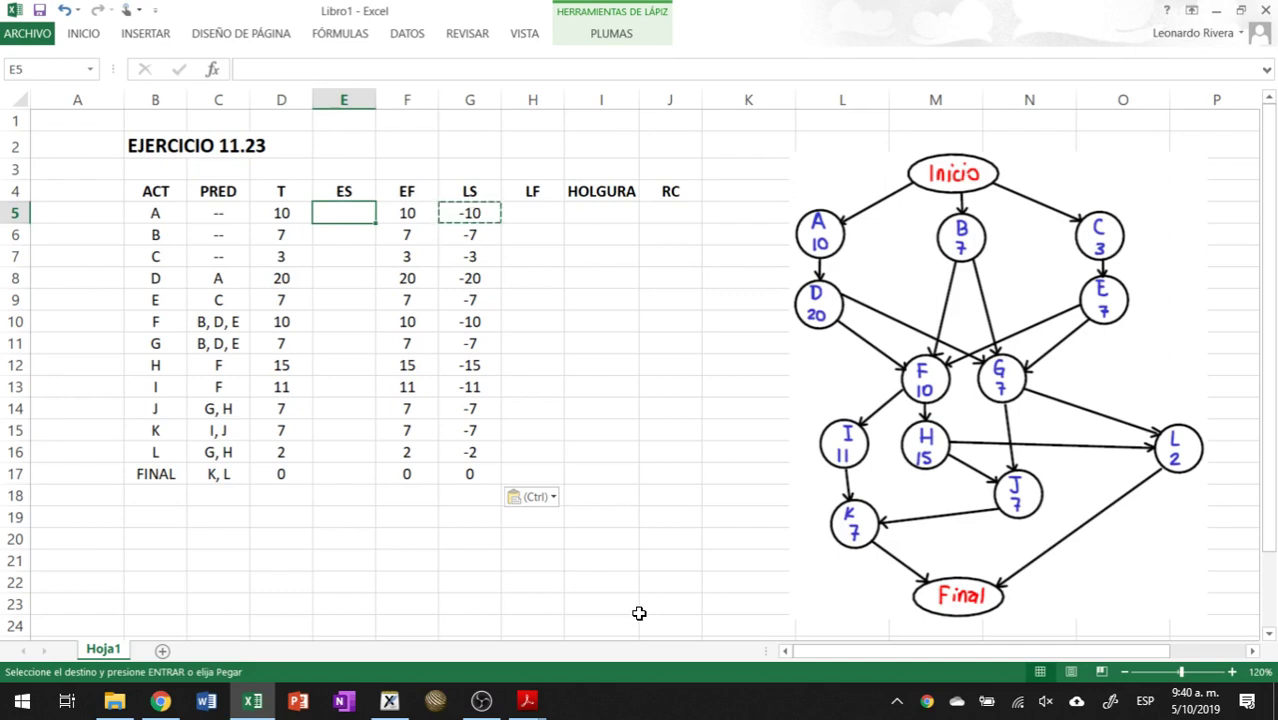
pyautogui.write('0')
pyautogui.press('Return')
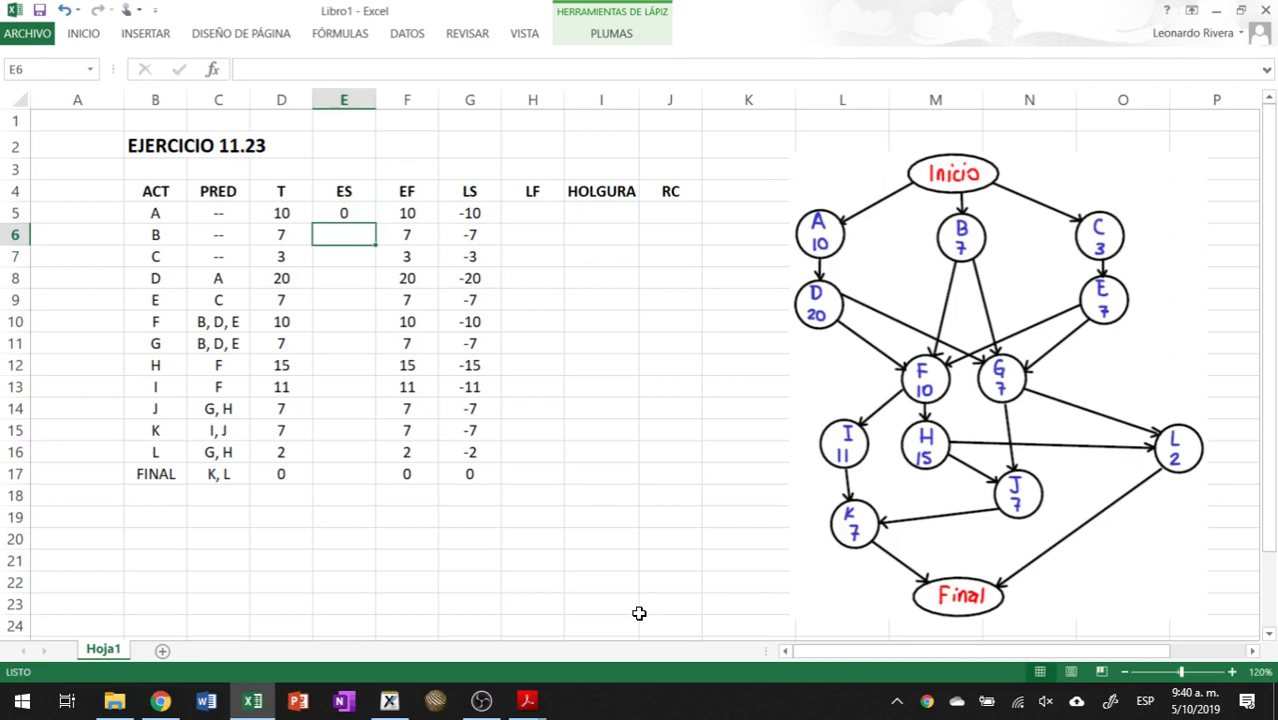
pyautogui.write('0')
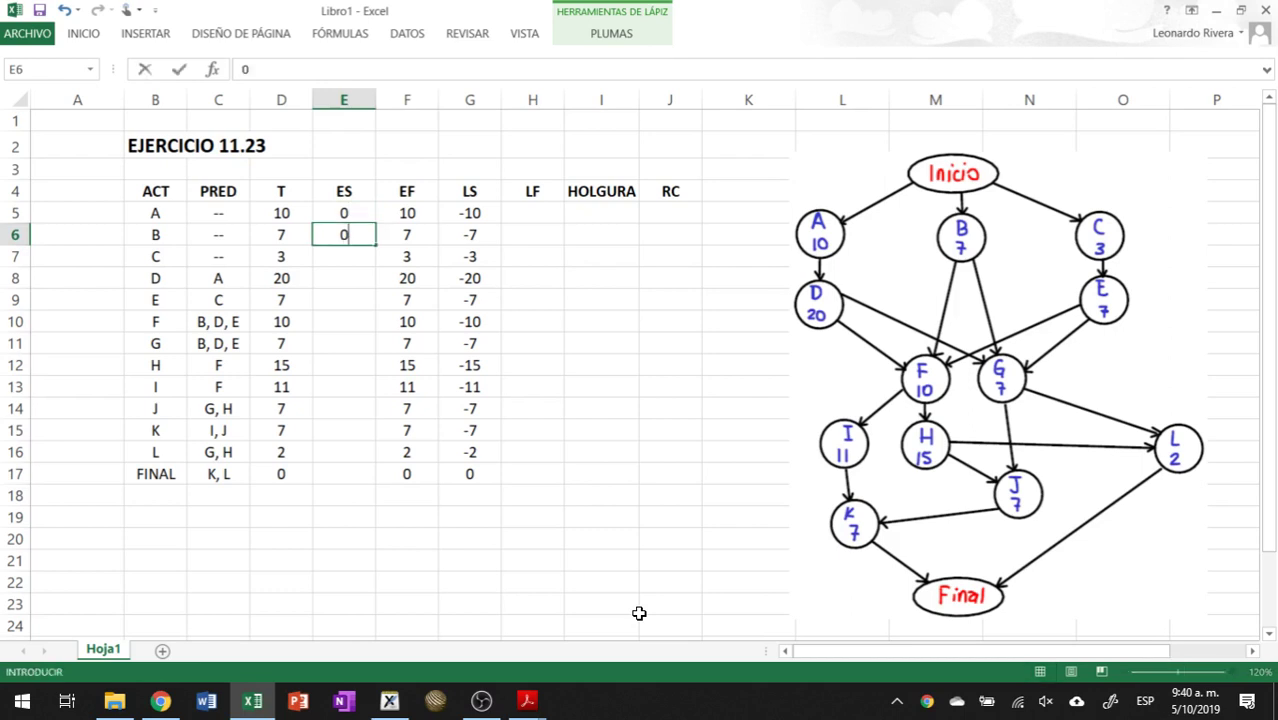
pyautogui.press('Return')
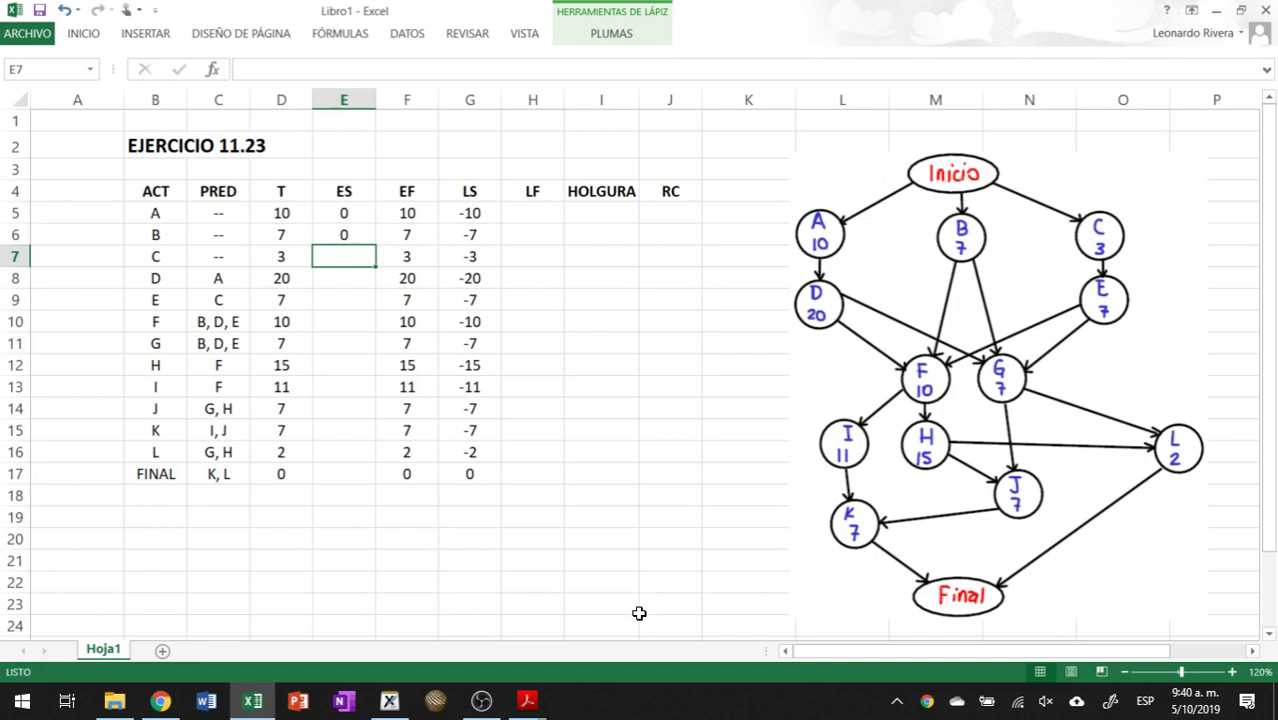
pyautogui.write('0')
pyautogui.press('Return')
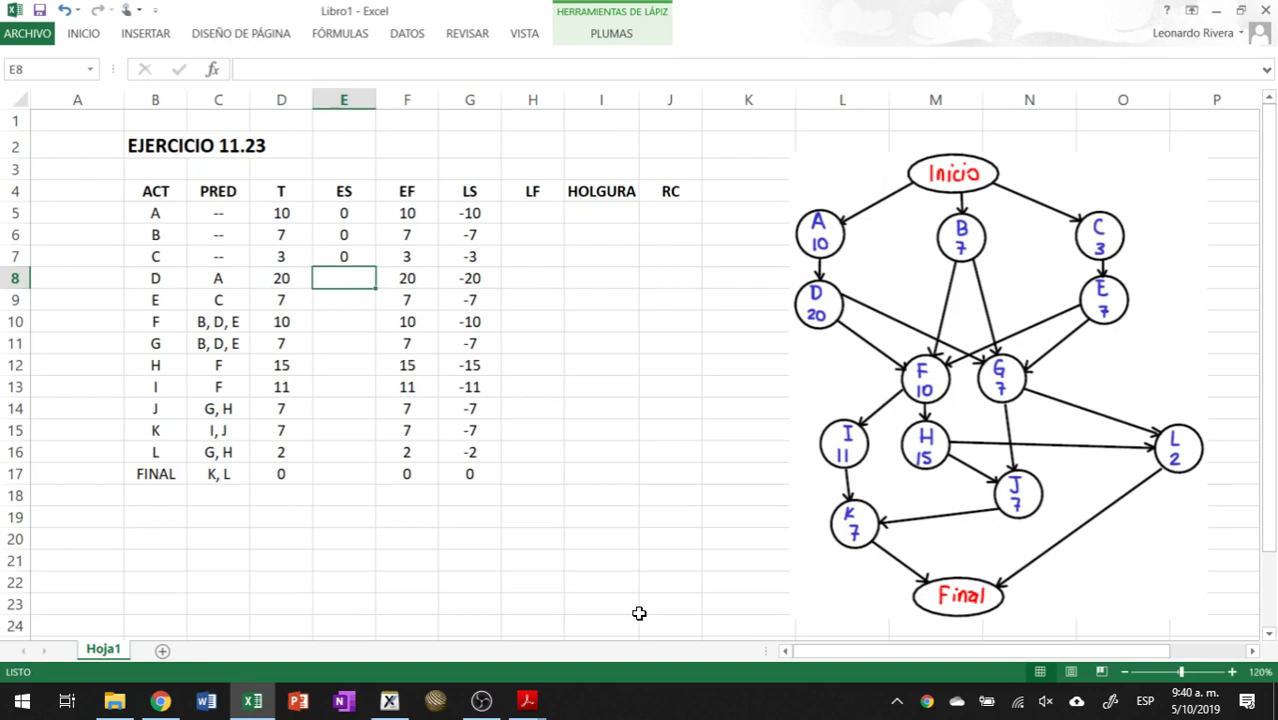
pyautogui.write('=')
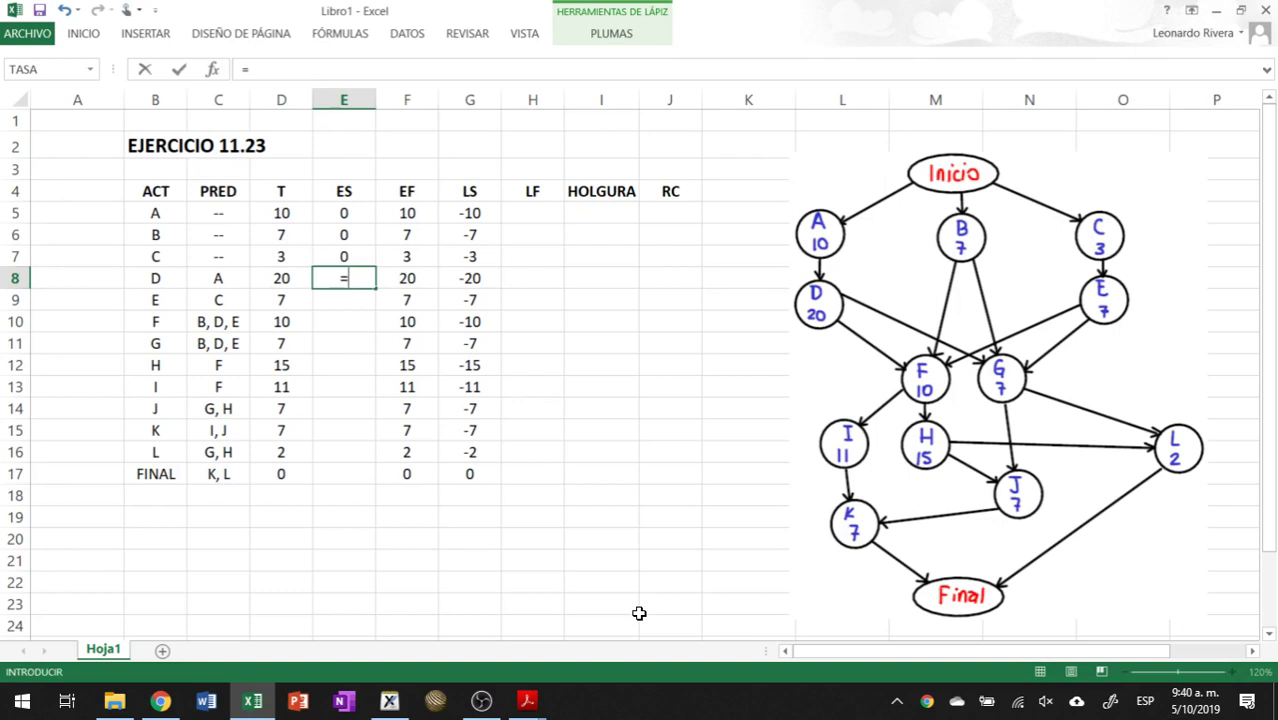
# Step: Set D's early start to =F5 (A's finish) and trace its precedent arrow
pyautogui.press('Up')
pyautogui.press('Up')
pyautogui.press('Up')
pyautogui.press('Up')
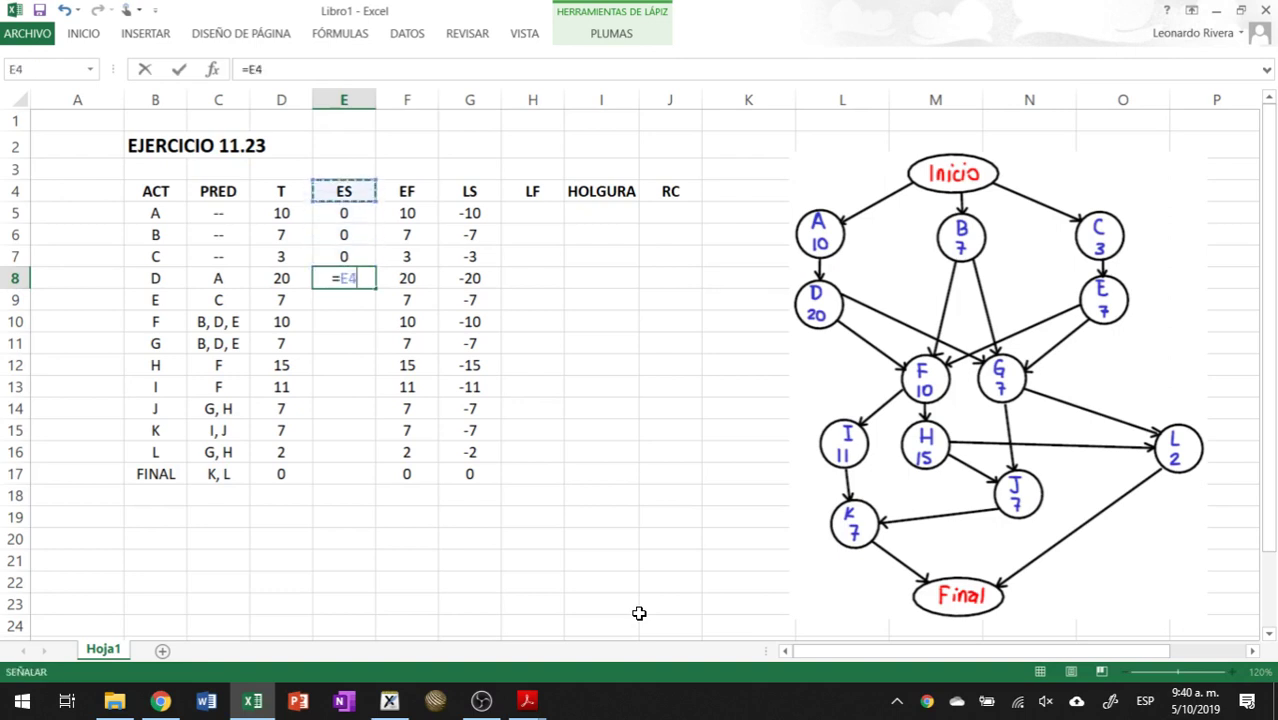
pyautogui.press('Right')
pyautogui.press('Down')
pyautogui.press('Return')
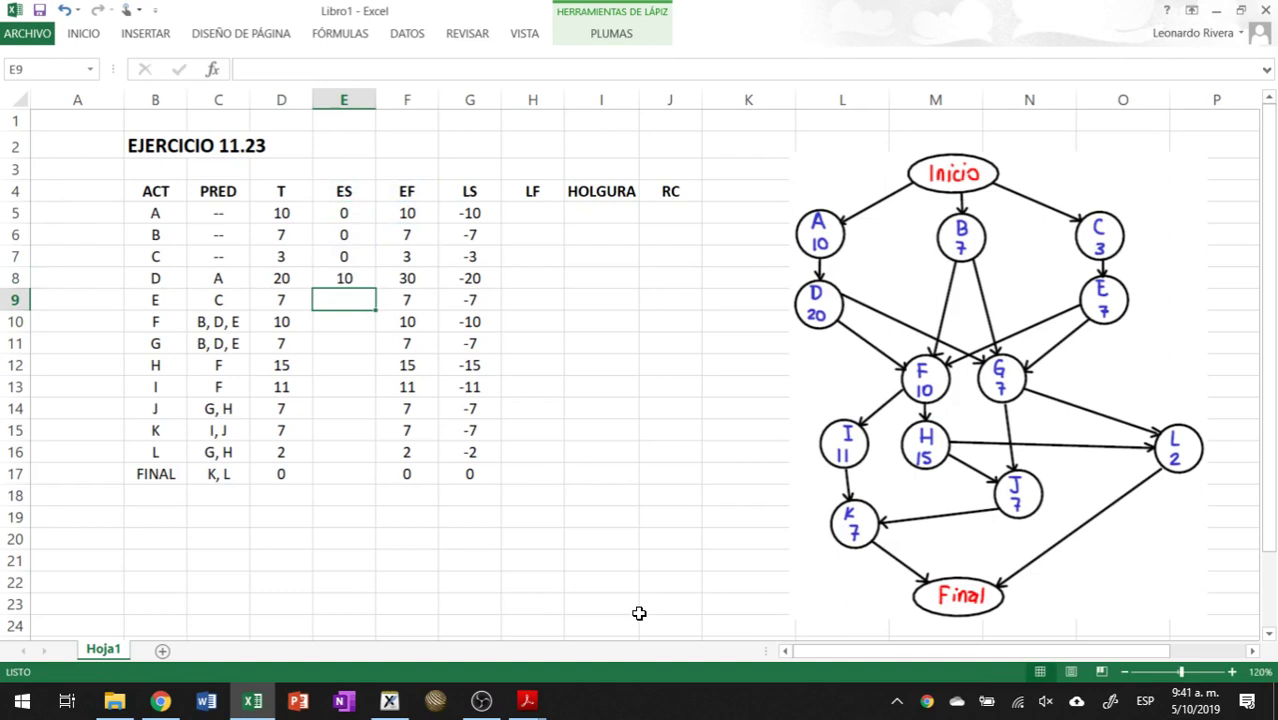
pyautogui.press('Up')
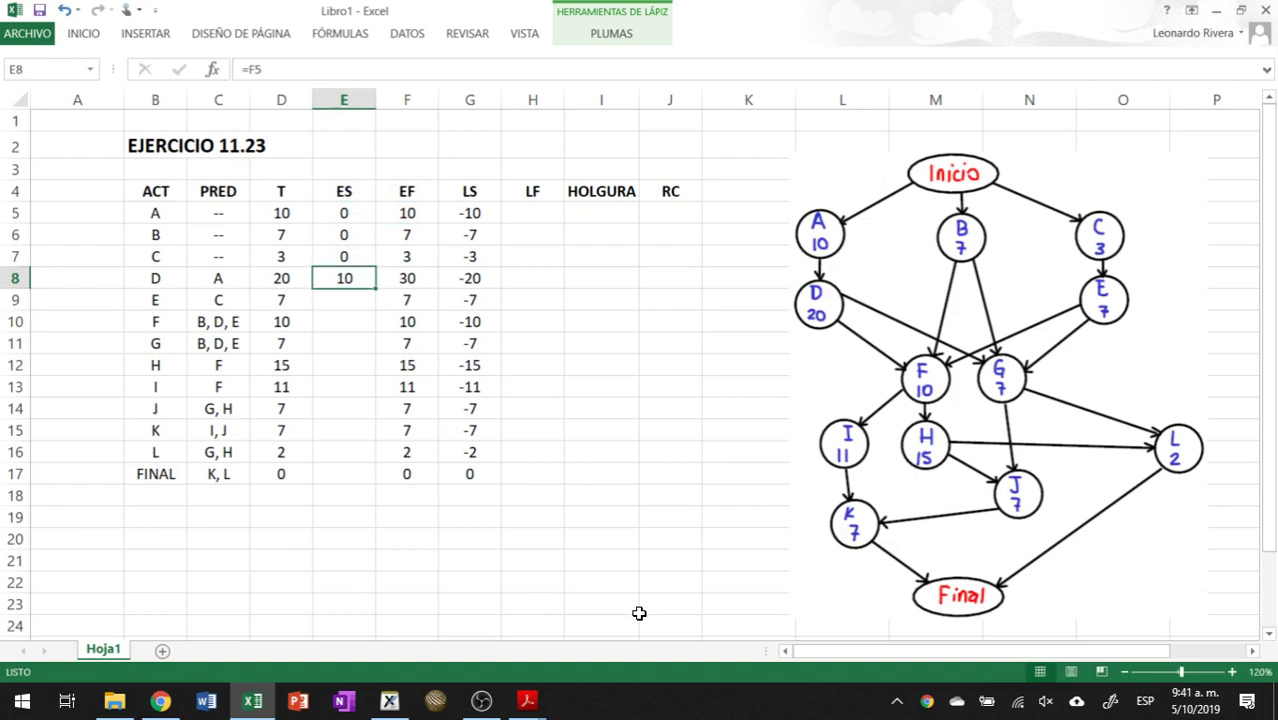
pyautogui.click(340, 33)
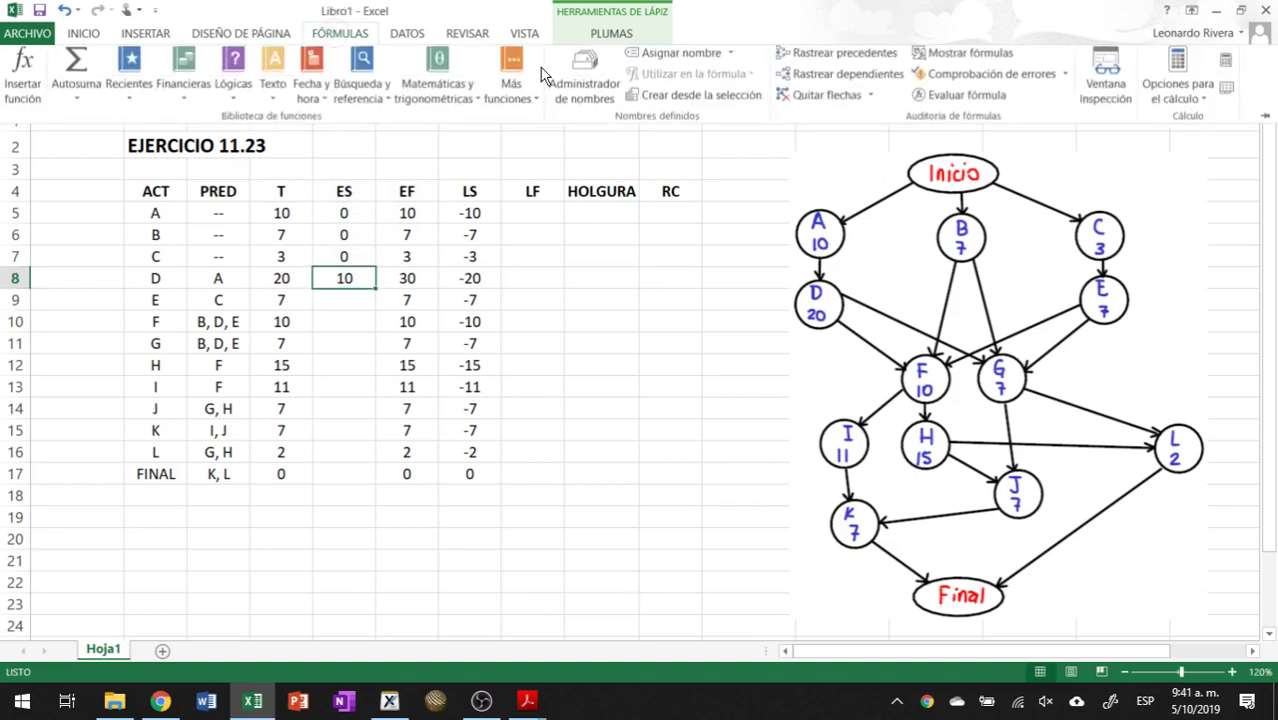
pyautogui.click(787, 66)
# Step: Set E's early start to =F7 (C's finish) and trace its precedent arrow
pyautogui.click(334, 305)
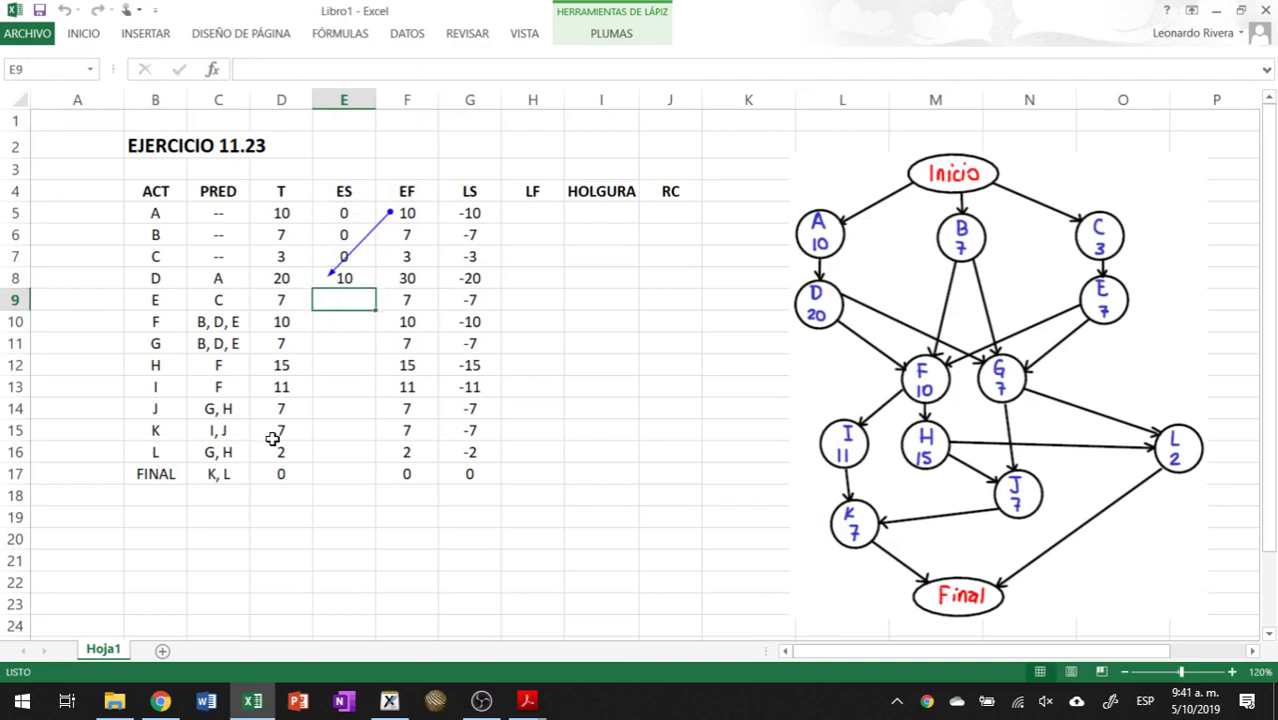
pyautogui.write('=')
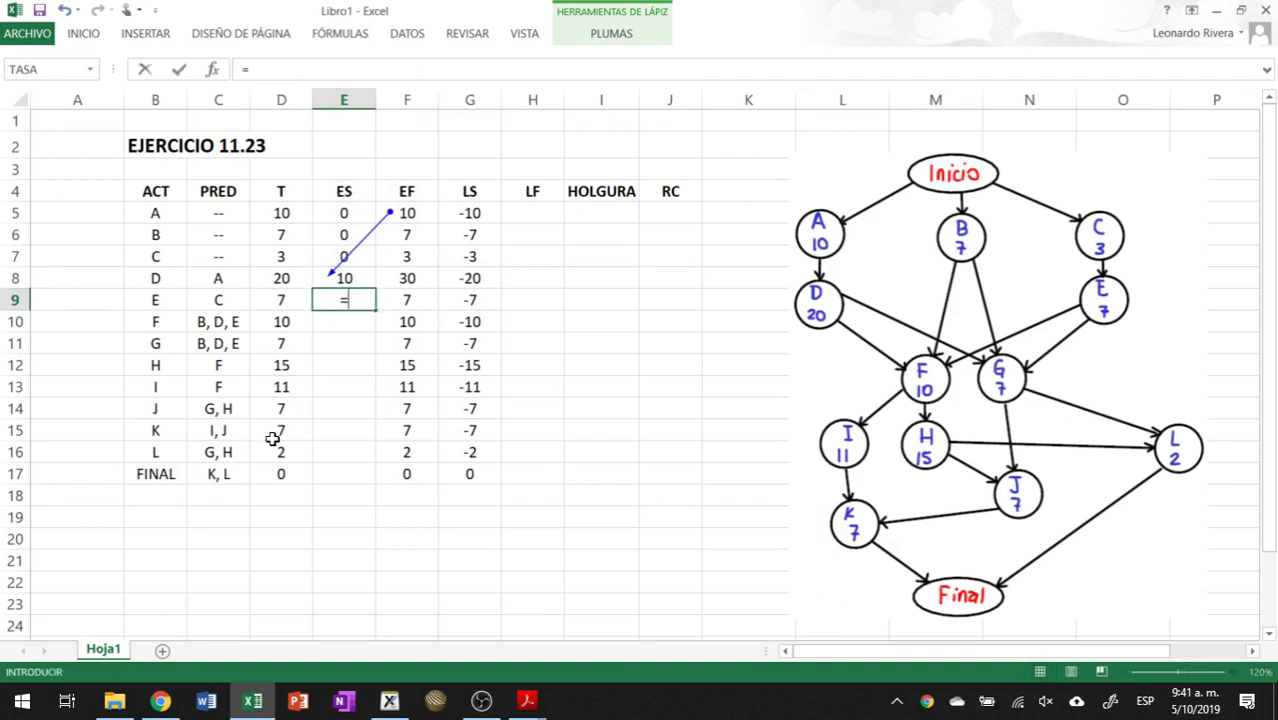
pyautogui.click(407, 258)
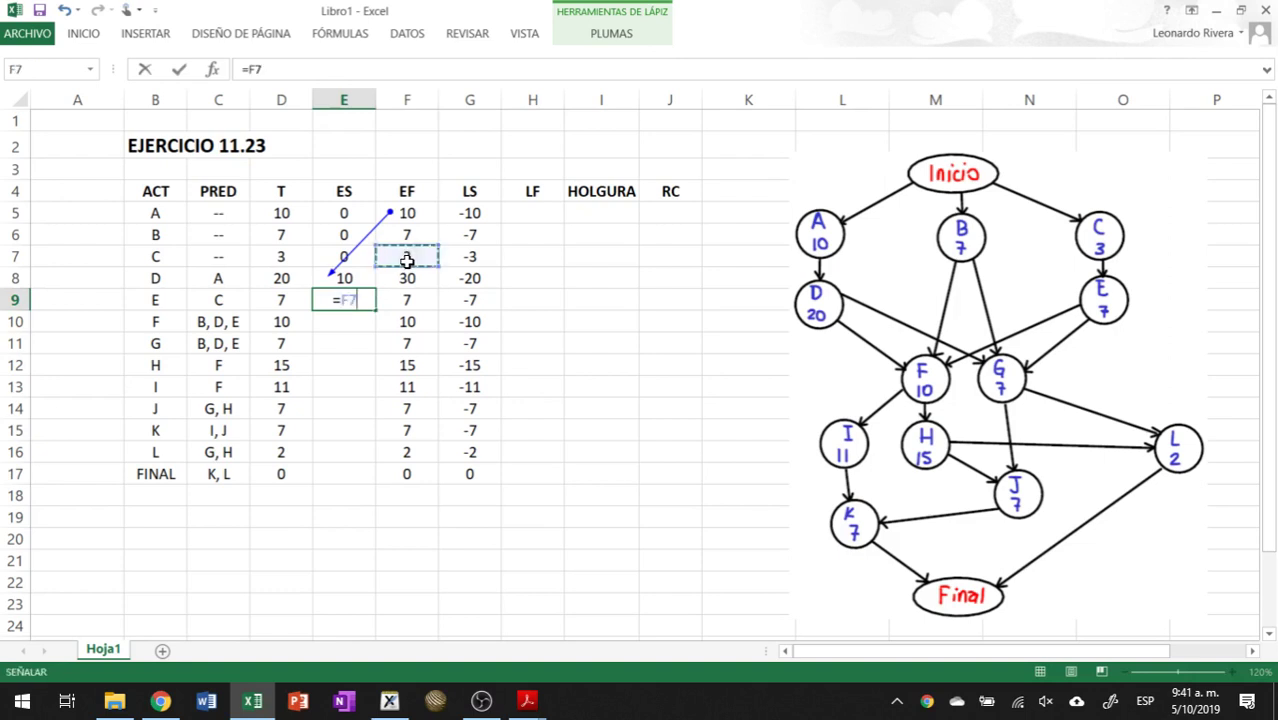
pyautogui.press('Return')
pyautogui.click(346, 306)
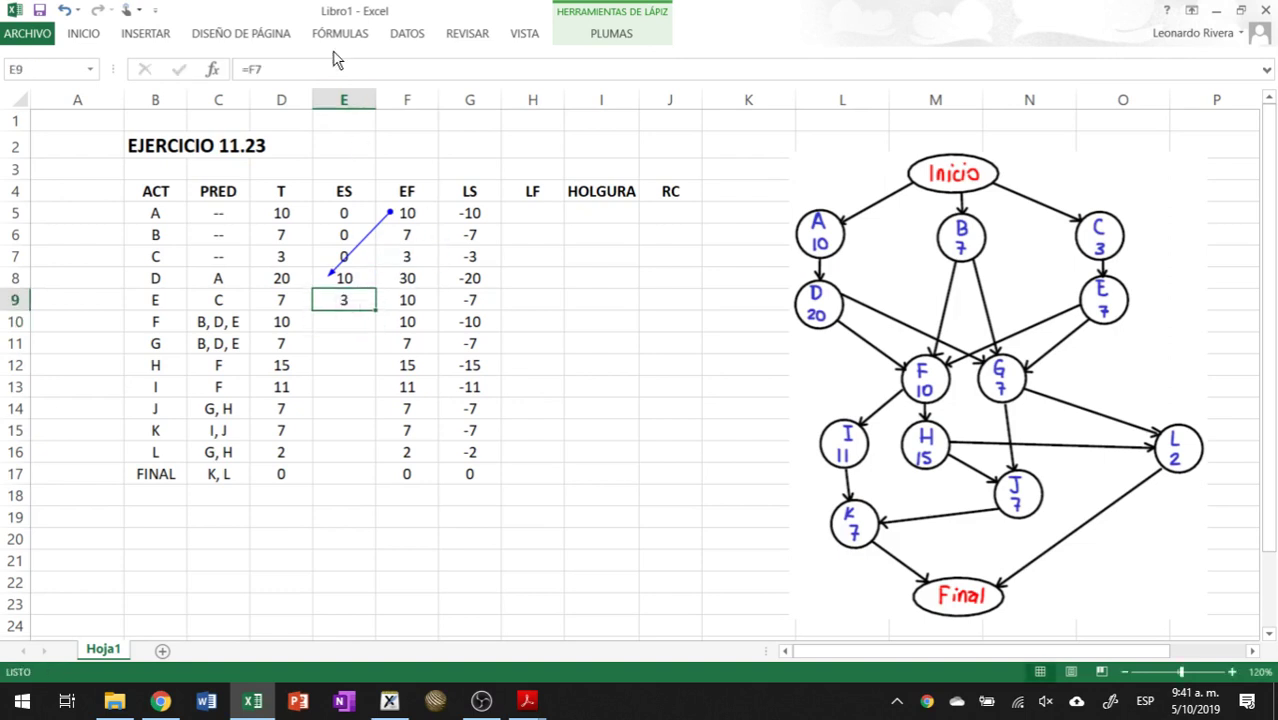
pyautogui.click(340, 33)
pyautogui.moveTo(390, 256); pyautogui.dragTo(330, 297)
pyautogui.click(345, 321)
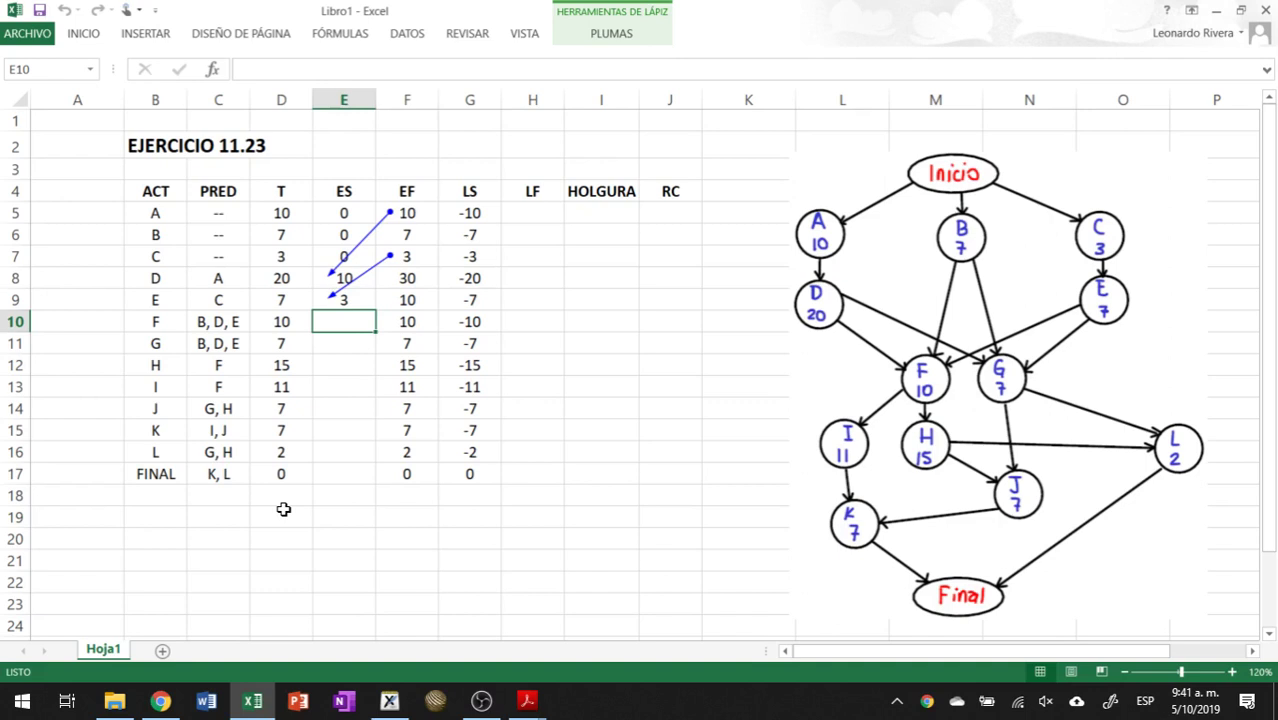
# Step: Enter =MAX(F6;F8;F9) as F's early start in E10, giving 30
pyautogui.write('=')
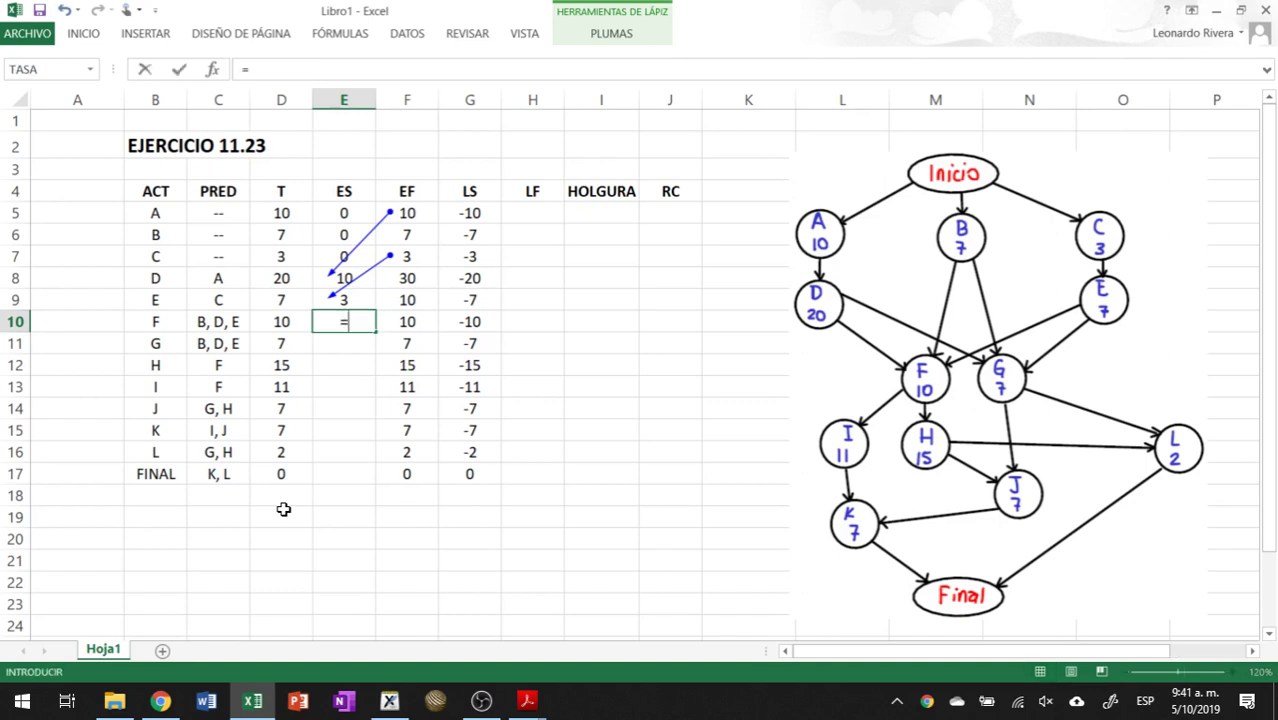
pyautogui.write('max(')
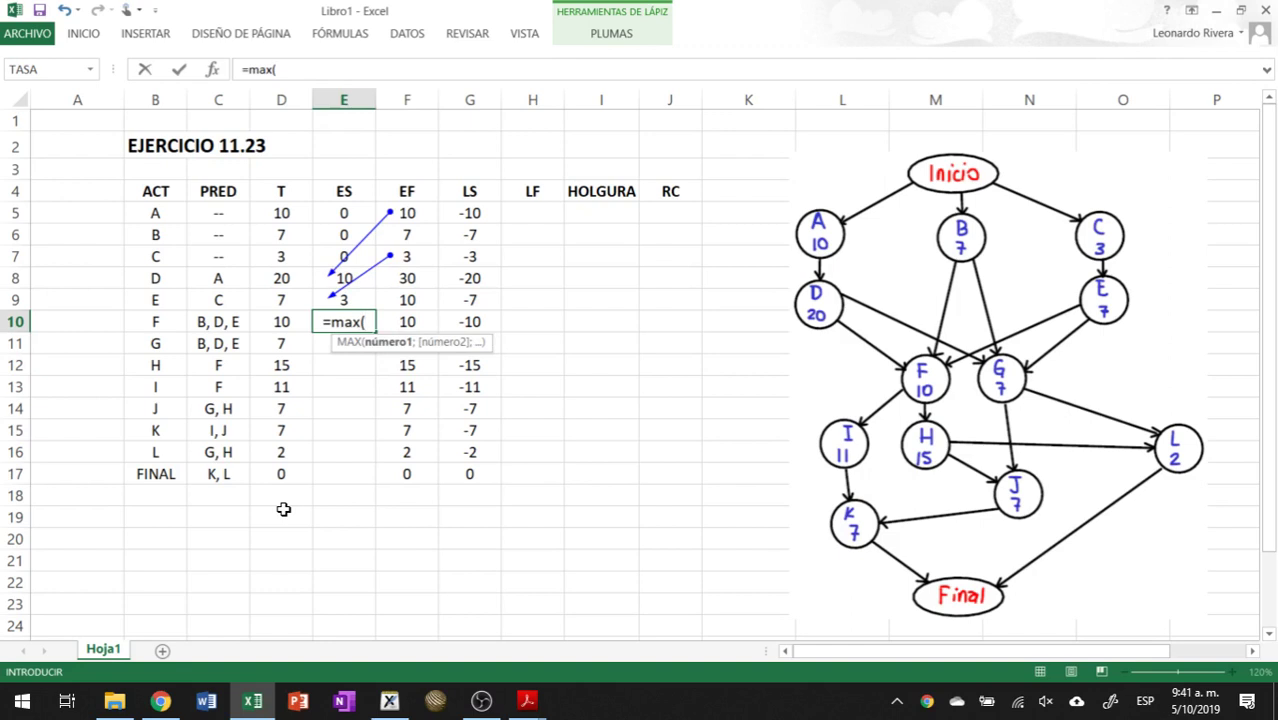
pyautogui.click(433, 235)
pyautogui.write(';')
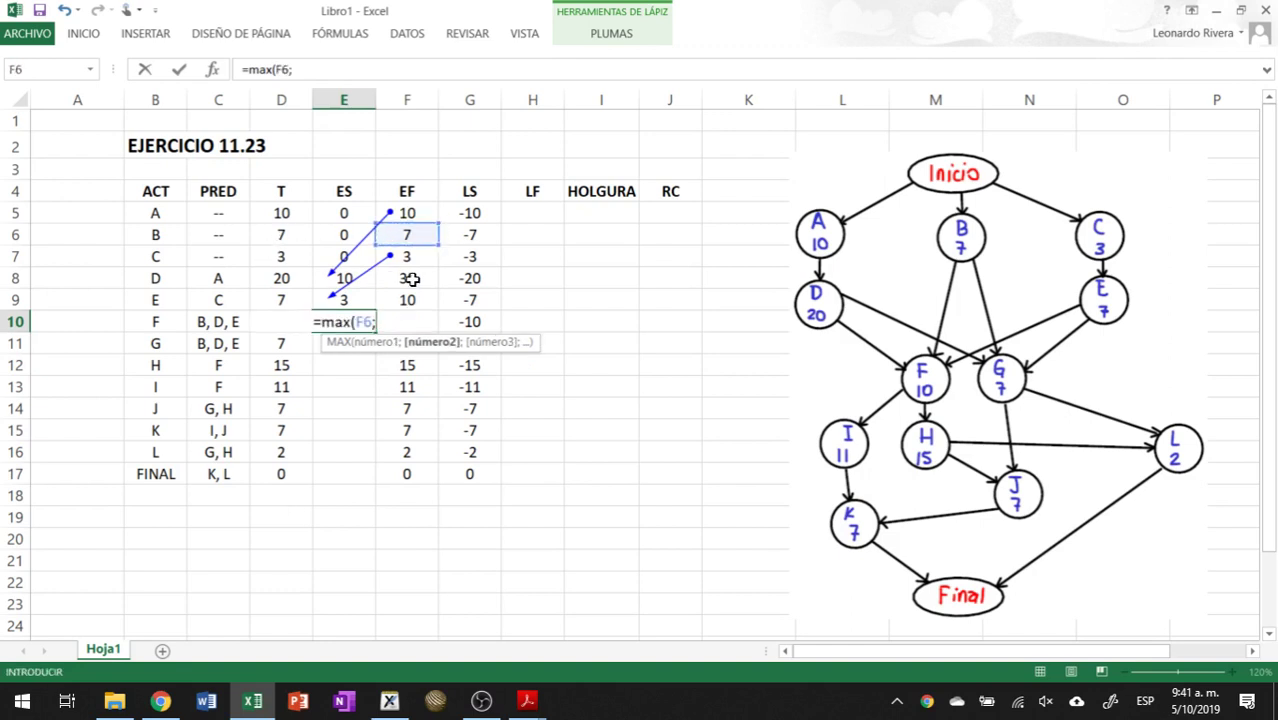
pyautogui.click(418, 277)
pyautogui.write(';')
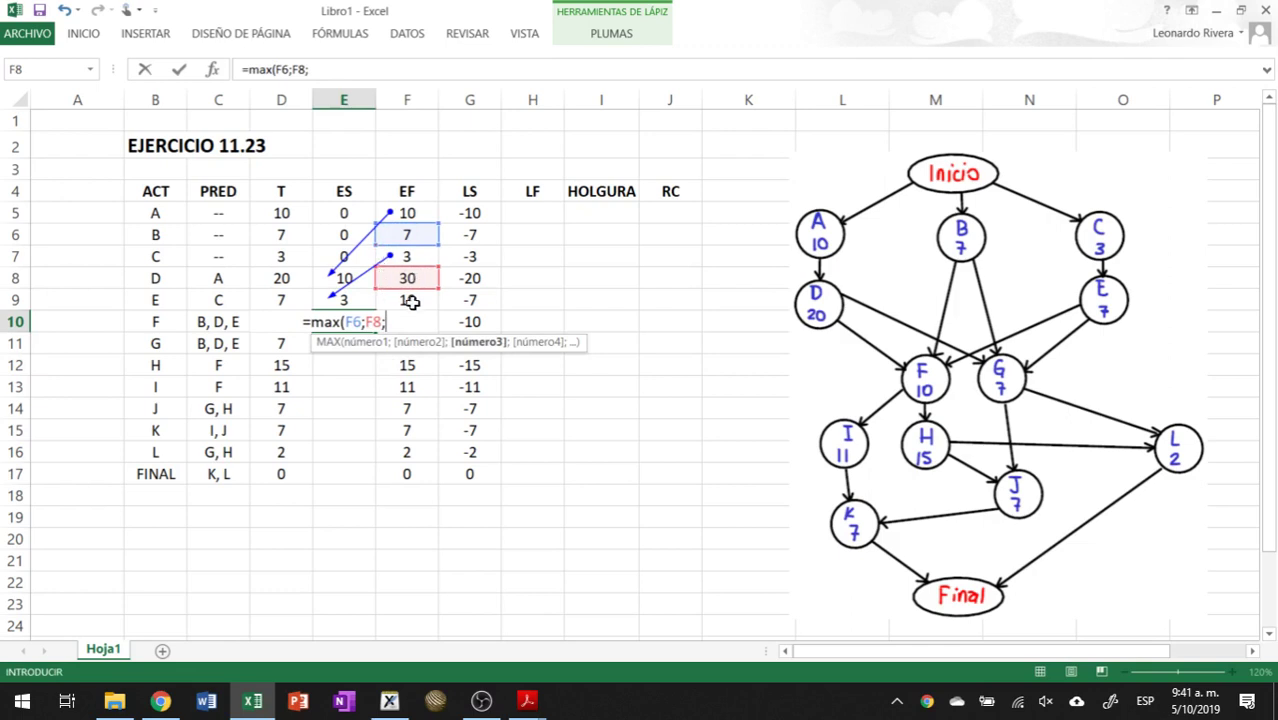
pyautogui.click(415, 300)
pyautogui.write(')')
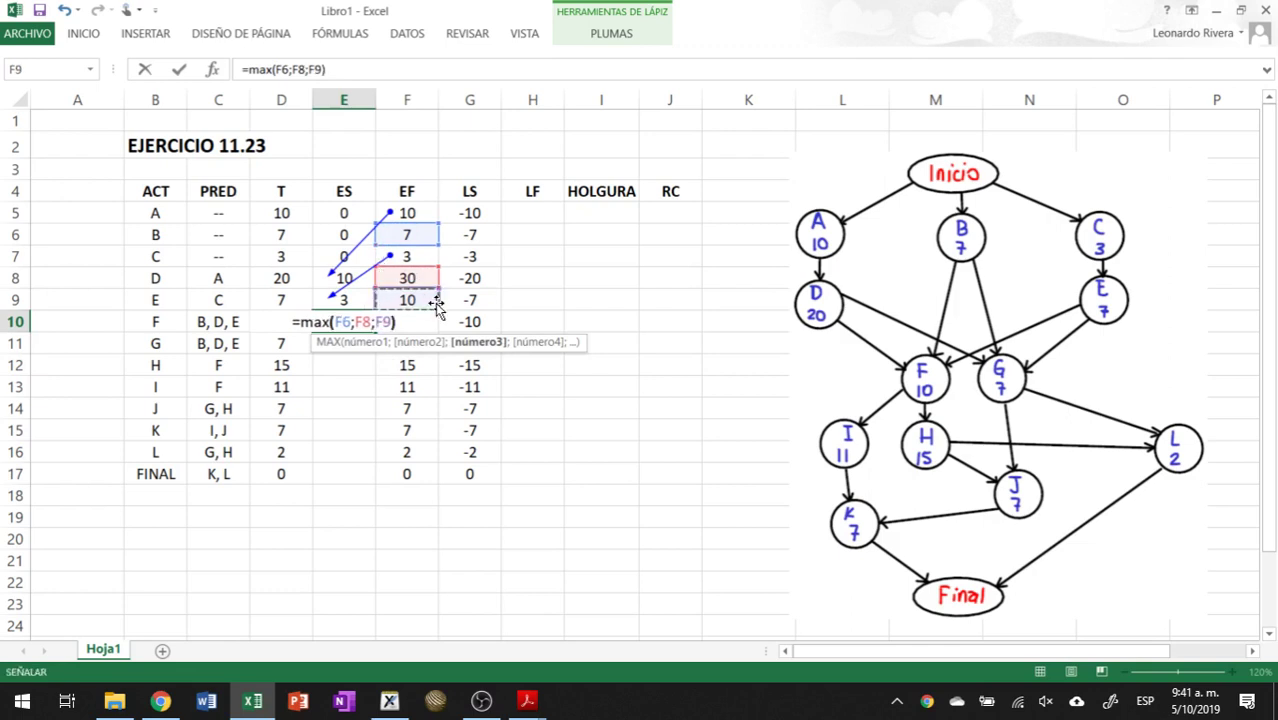
pyautogui.press('Return')
# Step: Clear the old trace arrows and trace the precedents of E10 from B, D and E
pyautogui.click(340, 318)
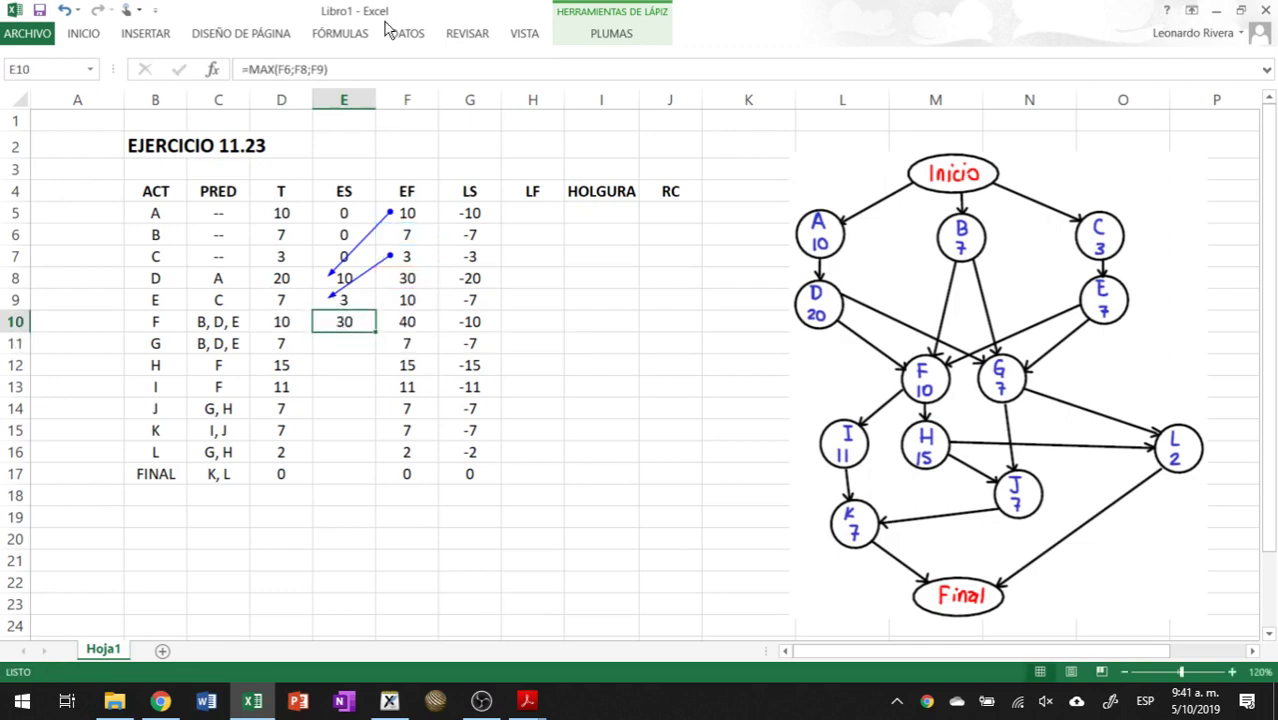
pyautogui.click(340, 33)
pyautogui.click(815, 100)
pyautogui.click(824, 60)
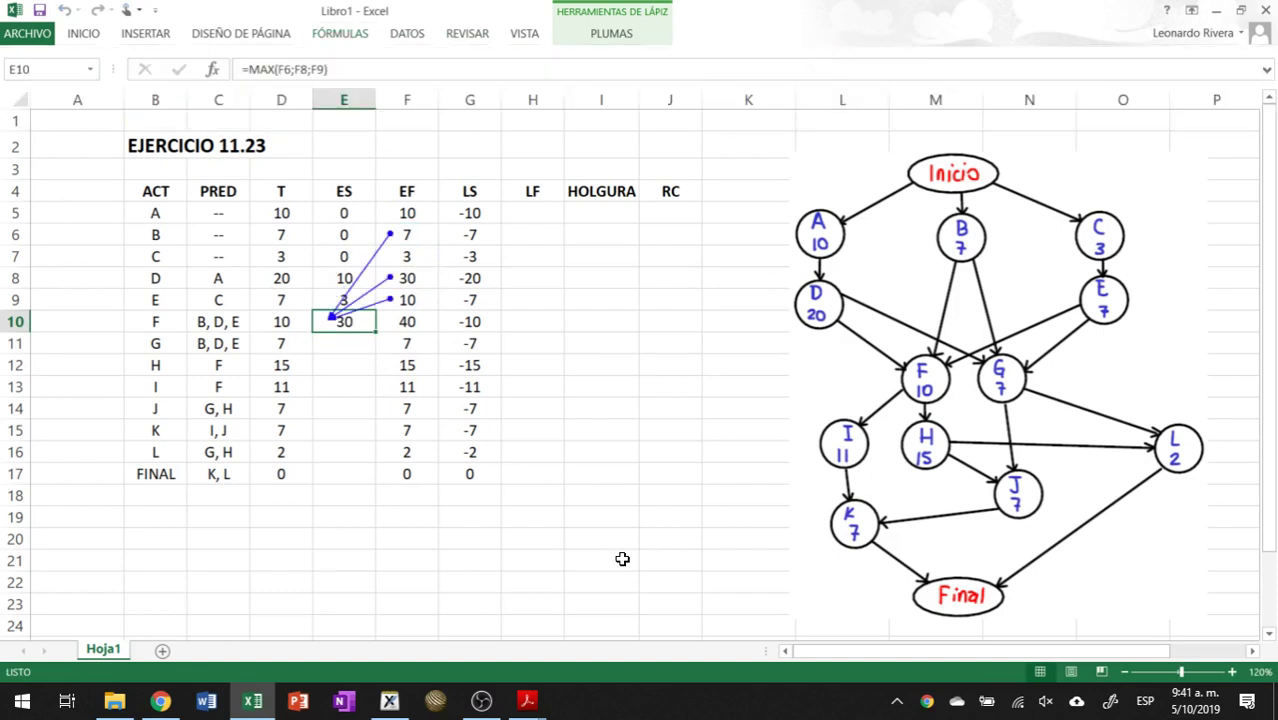
pyautogui.click(340, 348)
# Step: Enter a MAX formula of the predecessors' finishes as G's early start in E11
pyautogui.moveTo(392, 700)
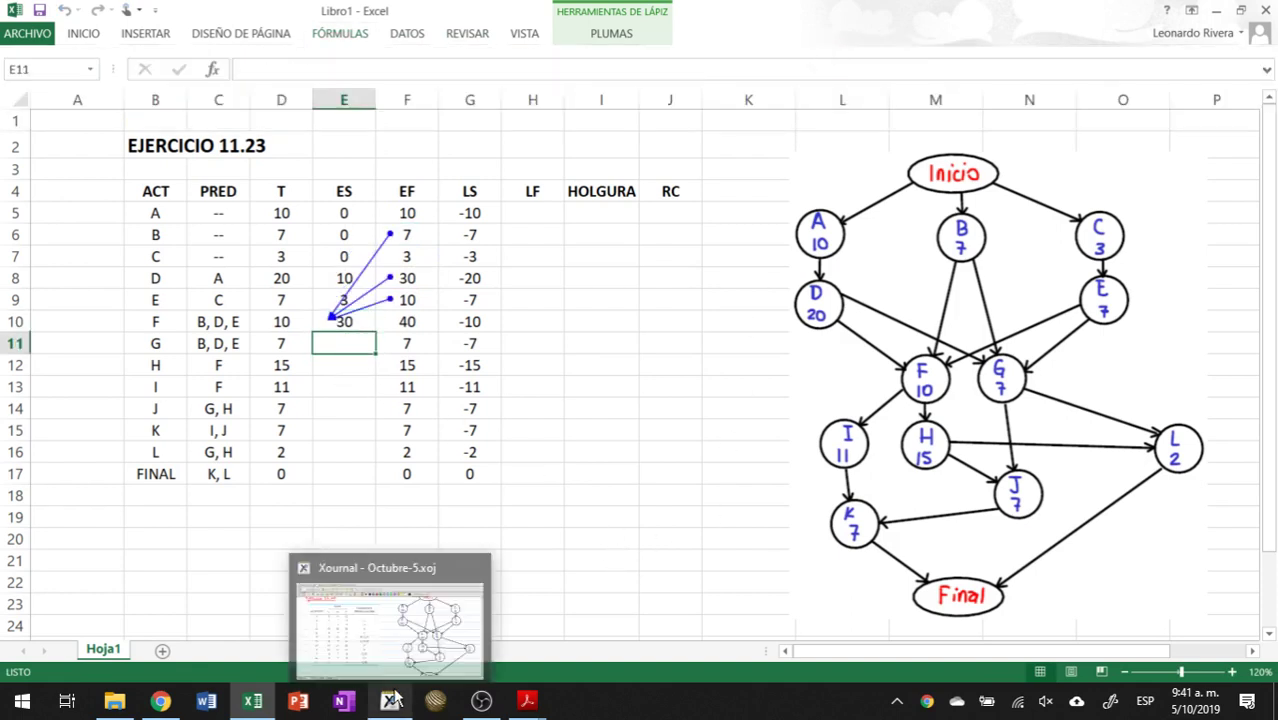
pyautogui.write('=ma')
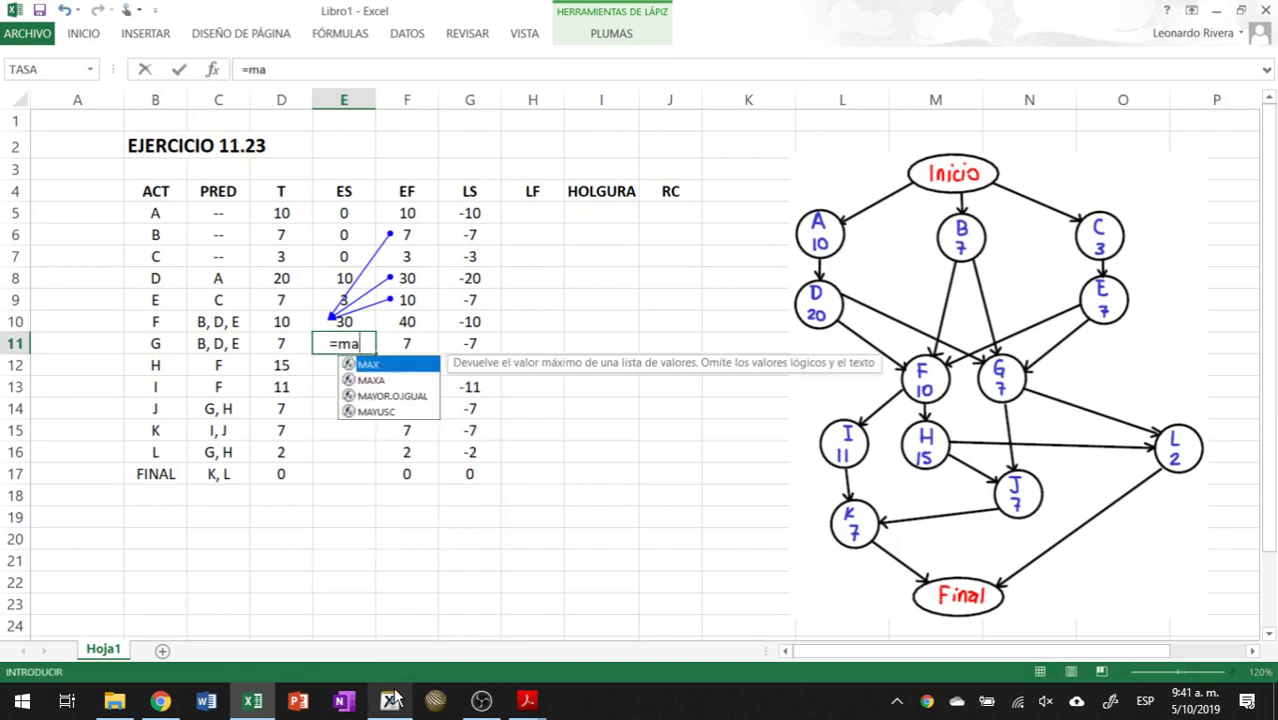
pyautogui.write('x(')
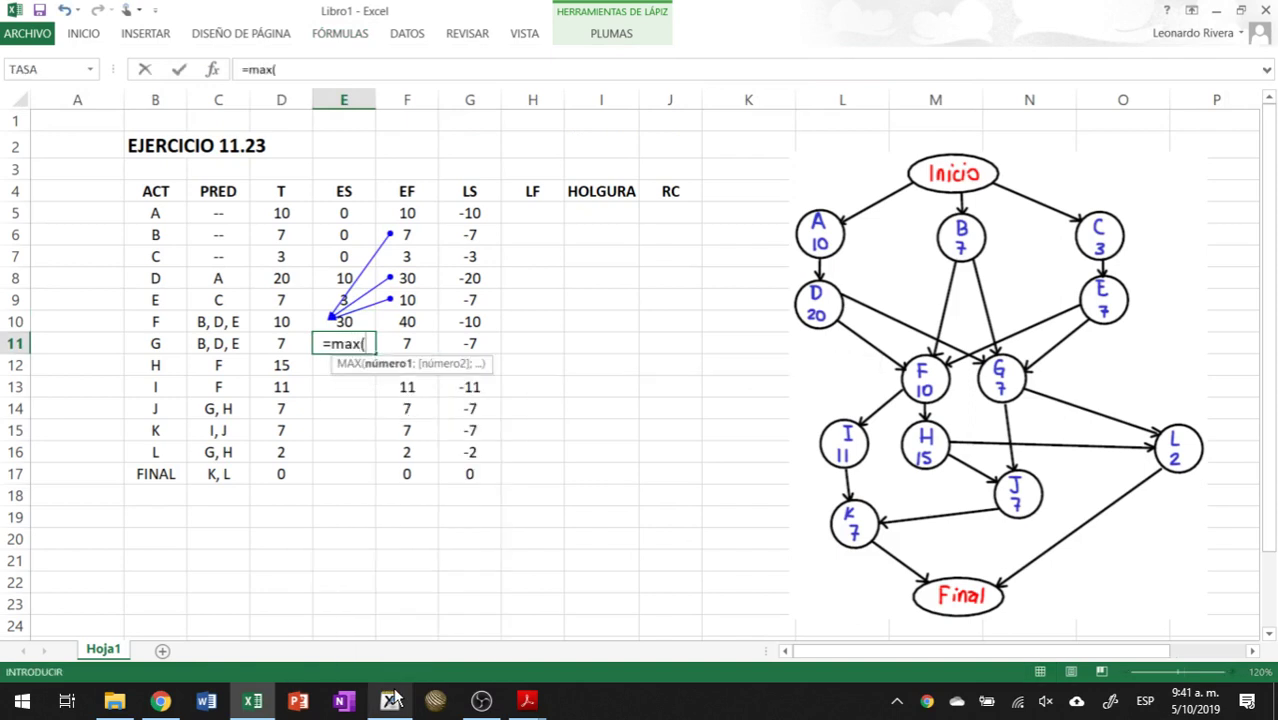
pyautogui.press('Up')
pyautogui.press('Up')
pyautogui.press('Up')
pyautogui.press('Up')
pyautogui.press('Up')
pyautogui.press('Right')
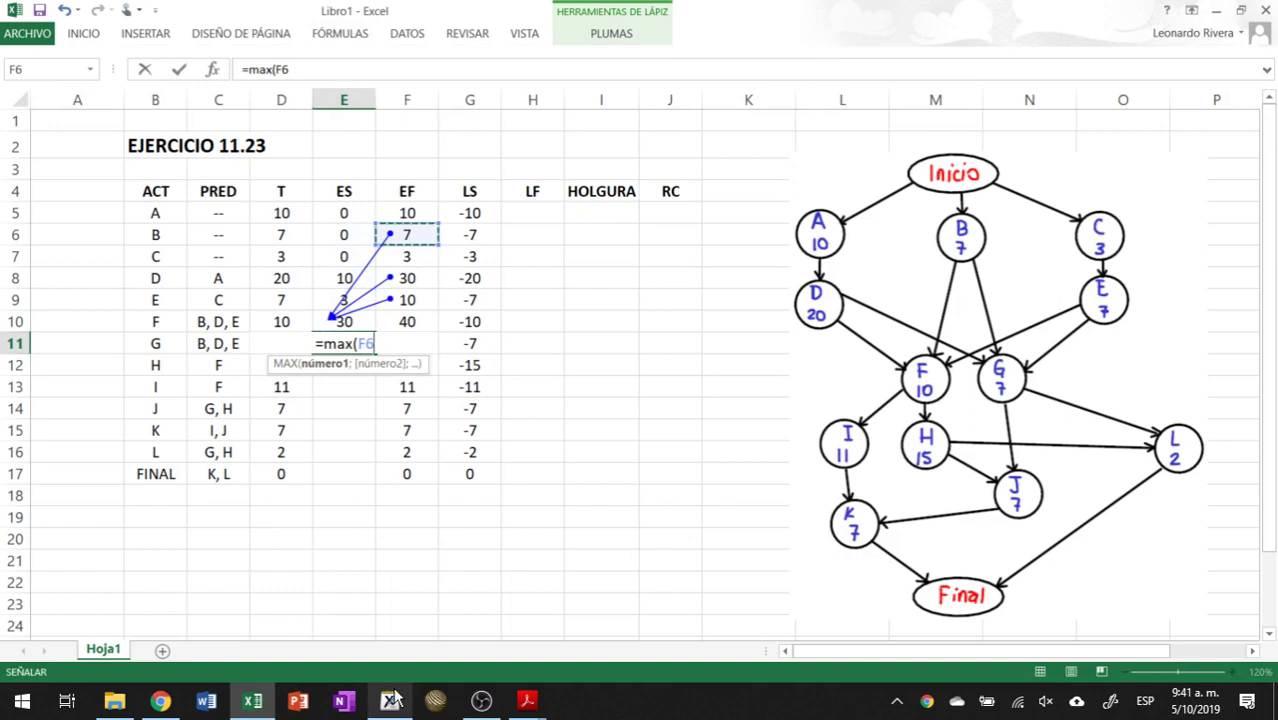
pyautogui.write(';')
pyautogui.press('Up')
pyautogui.press('Up')
pyautogui.press('Up')
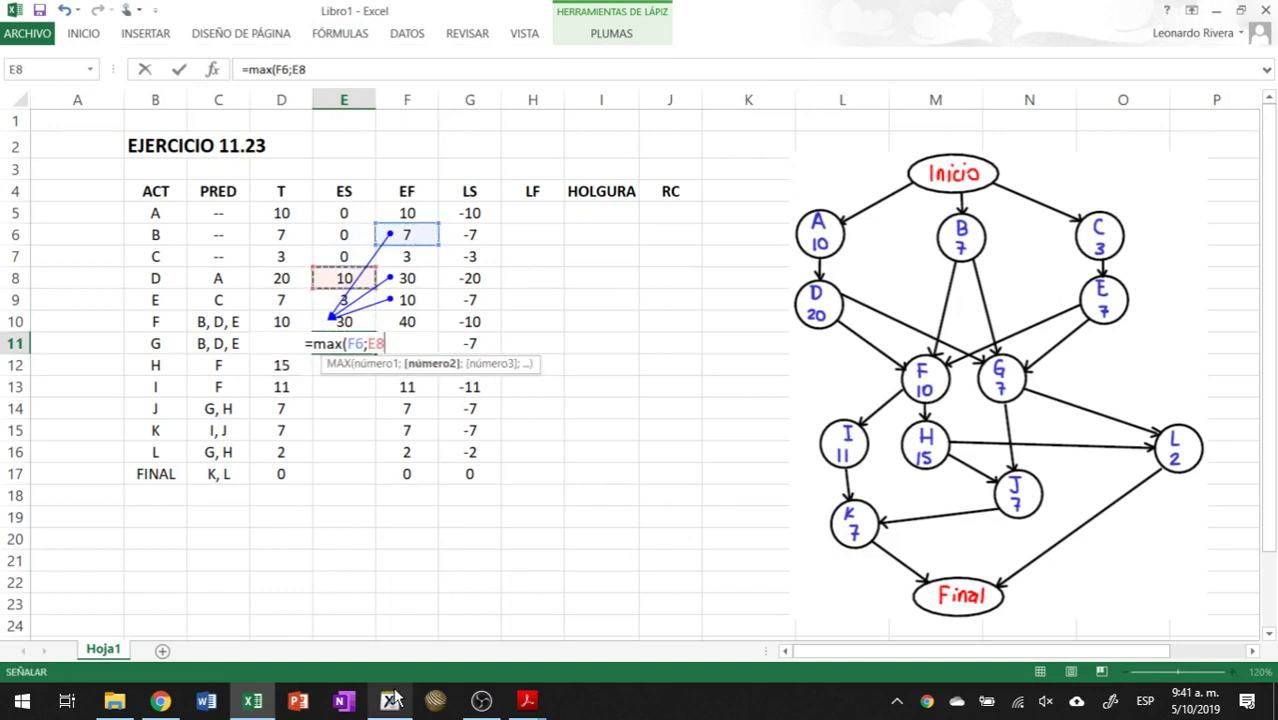
pyautogui.press('Right')
pyautogui.write(';')
pyautogui.press('Up')
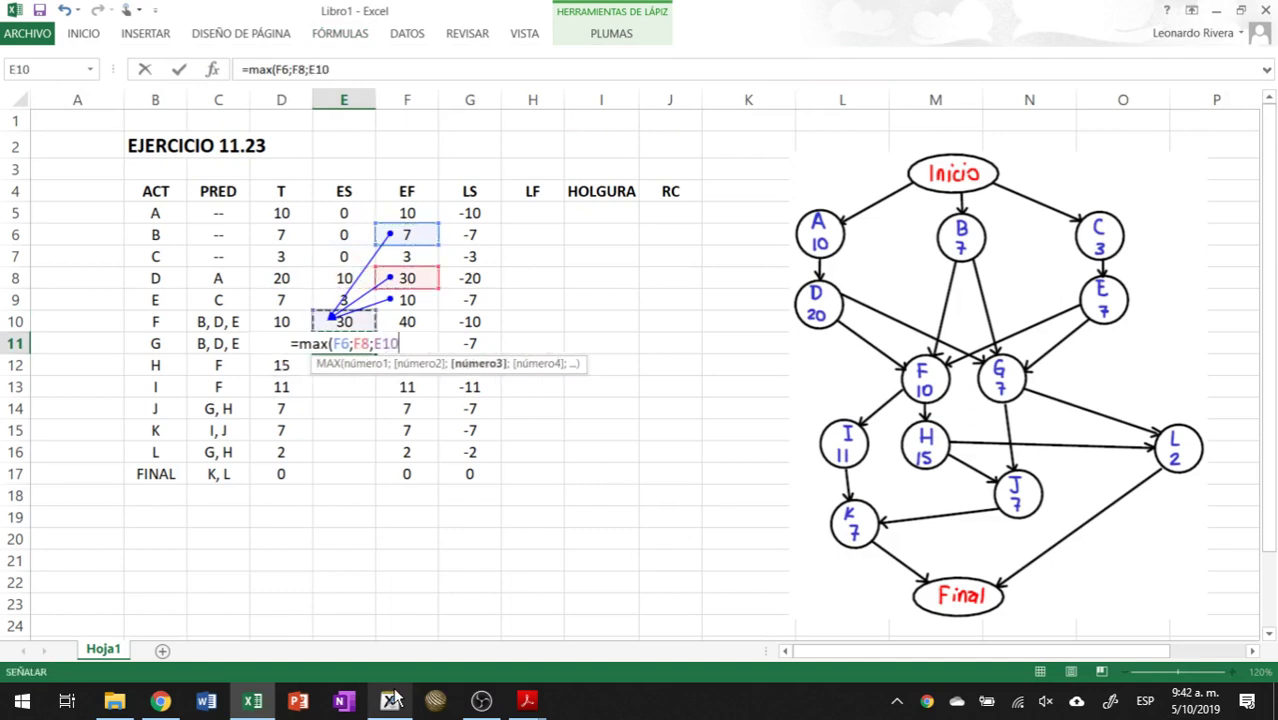
pyautogui.press('Right')
pyautogui.write(')')
pyautogui.press('Return')
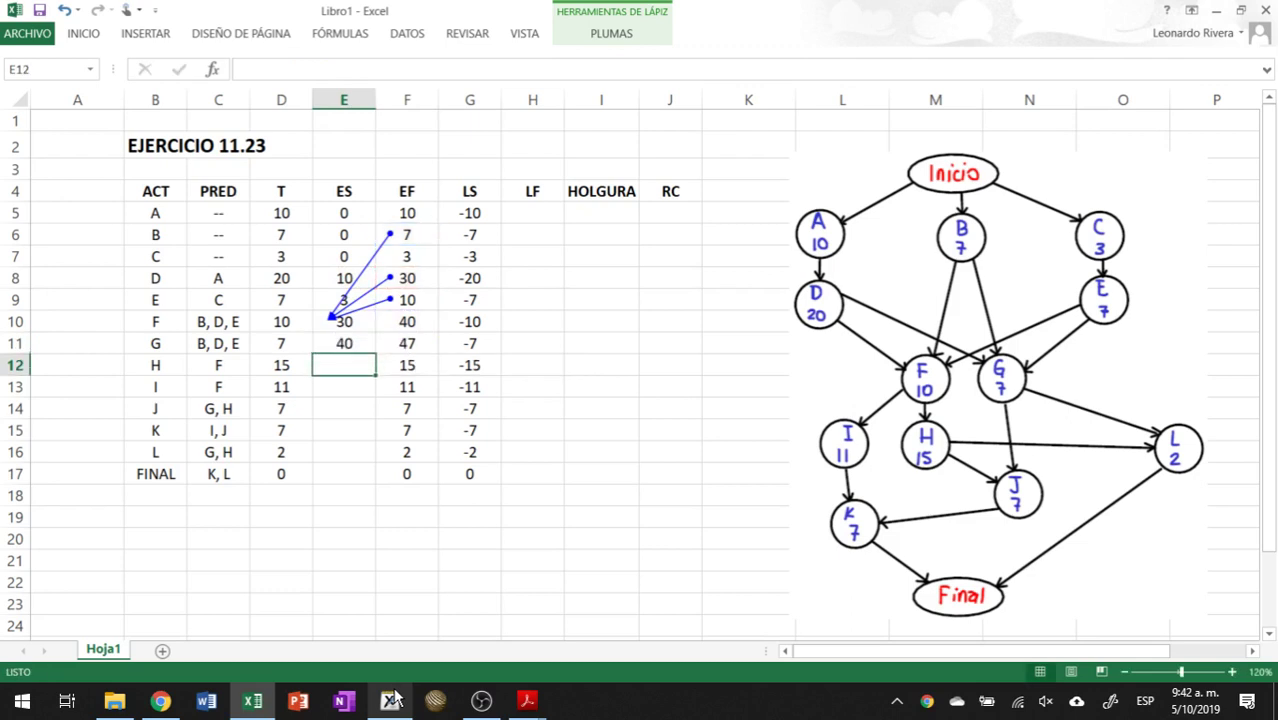
# Step: Trace E11's precedents and correct its wrong F10 reference to F9
pyautogui.click(362, 346)
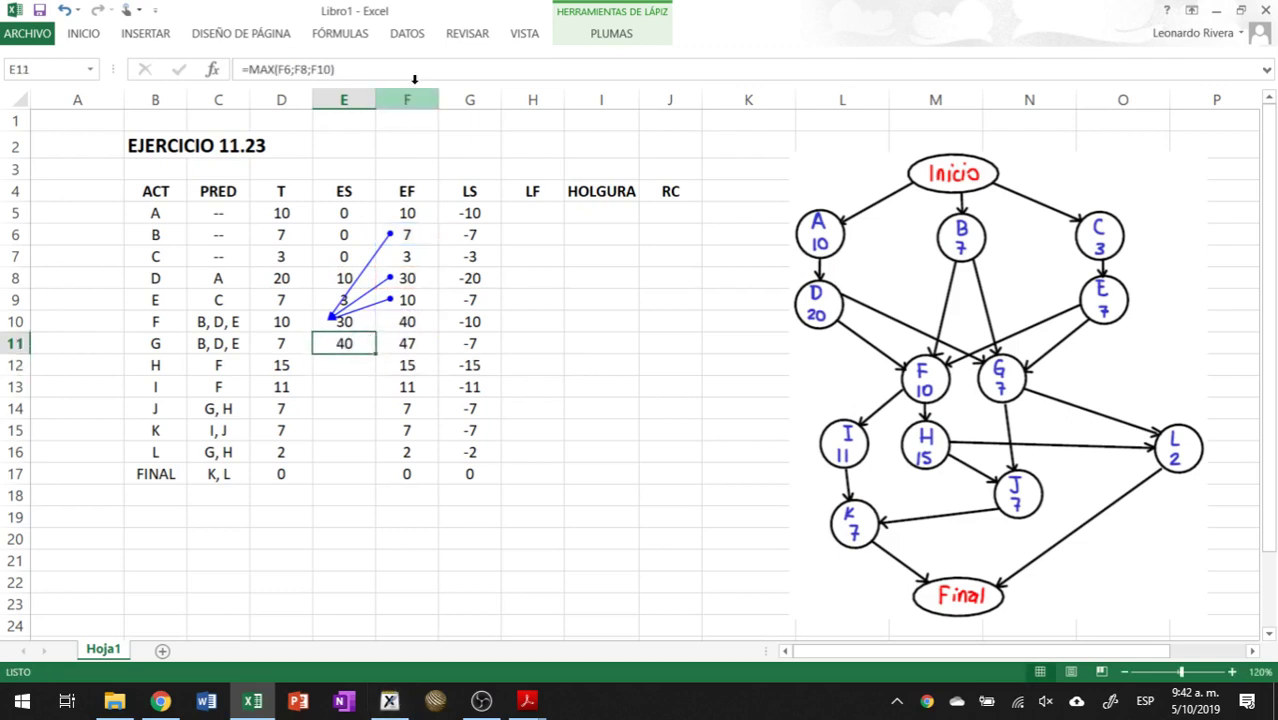
pyautogui.click(343, 31)
pyautogui.click(790, 57)
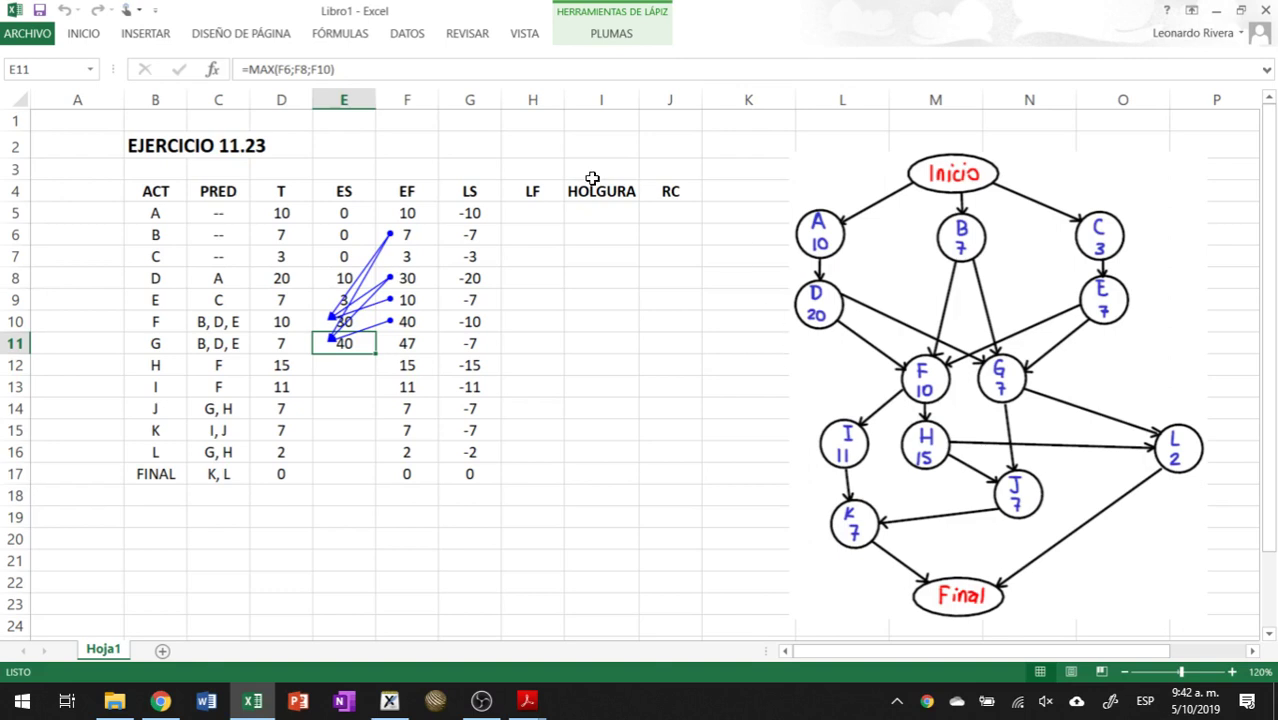
pyautogui.click(322, 70)
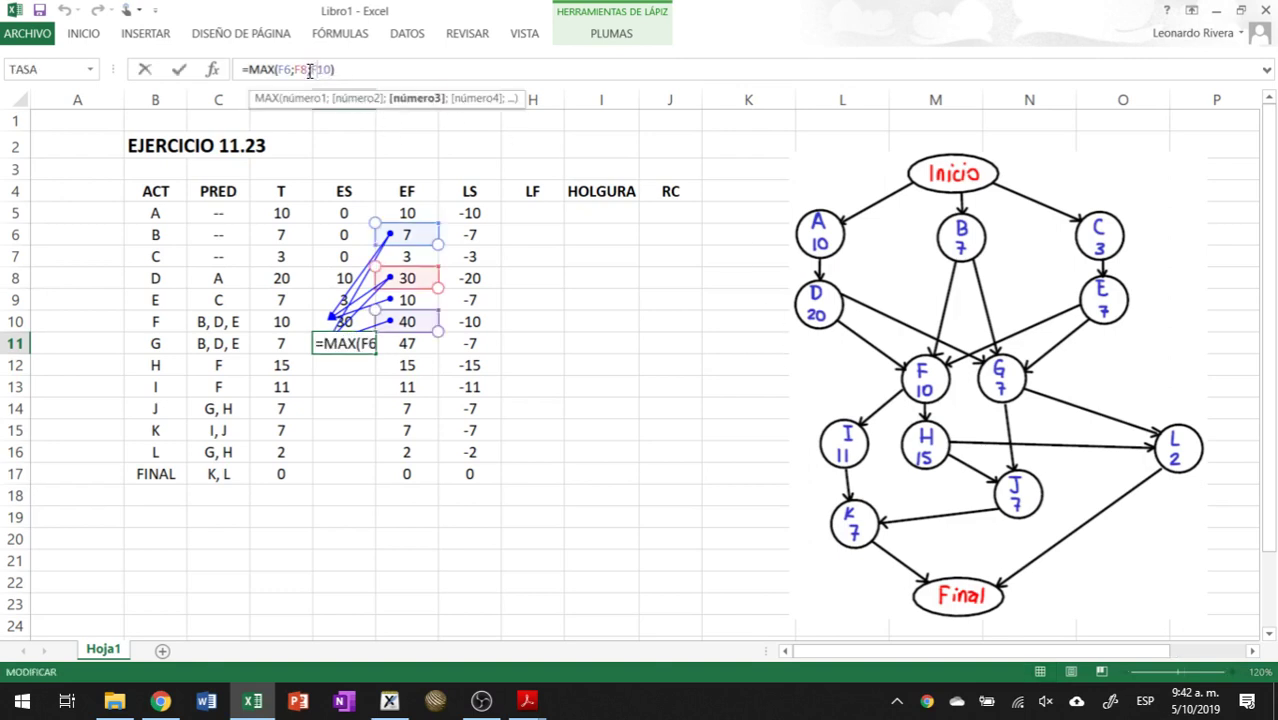
pyautogui.click(307, 70)
pyautogui.press('Right')
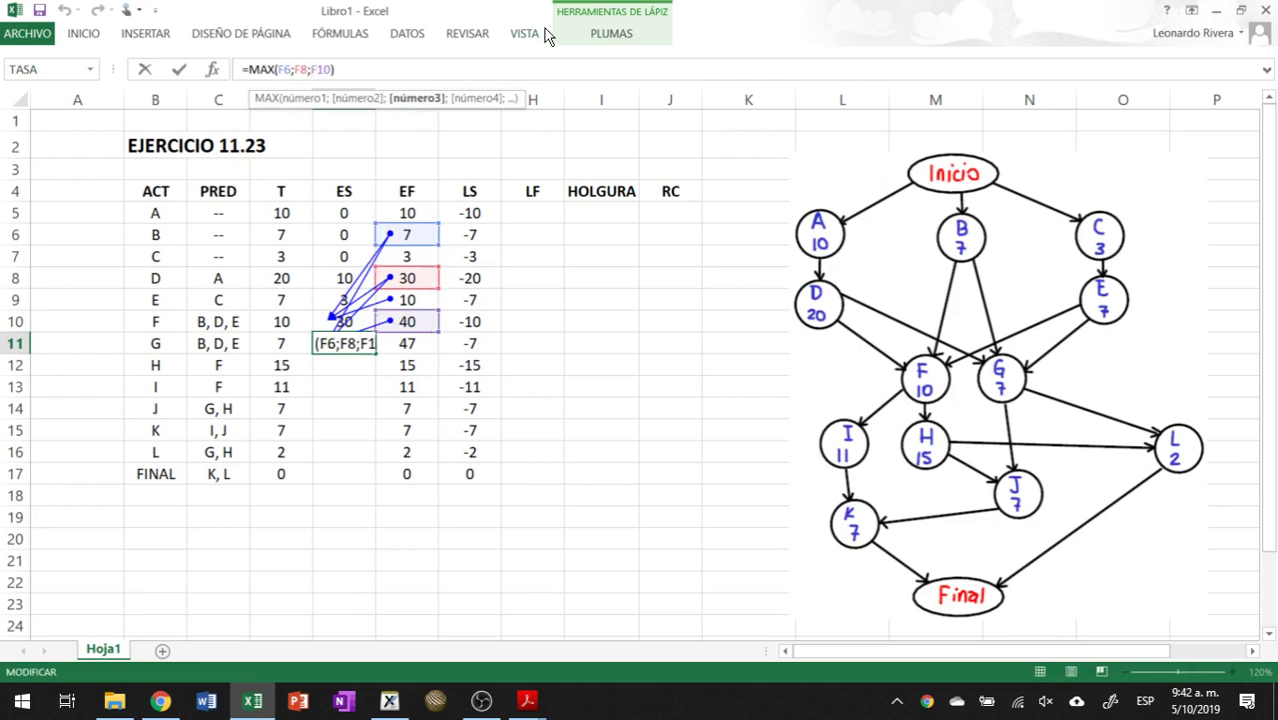
pyautogui.press('Delete')
pyautogui.press('Delete')
pyautogui.press('Delete')
pyautogui.write('F9')
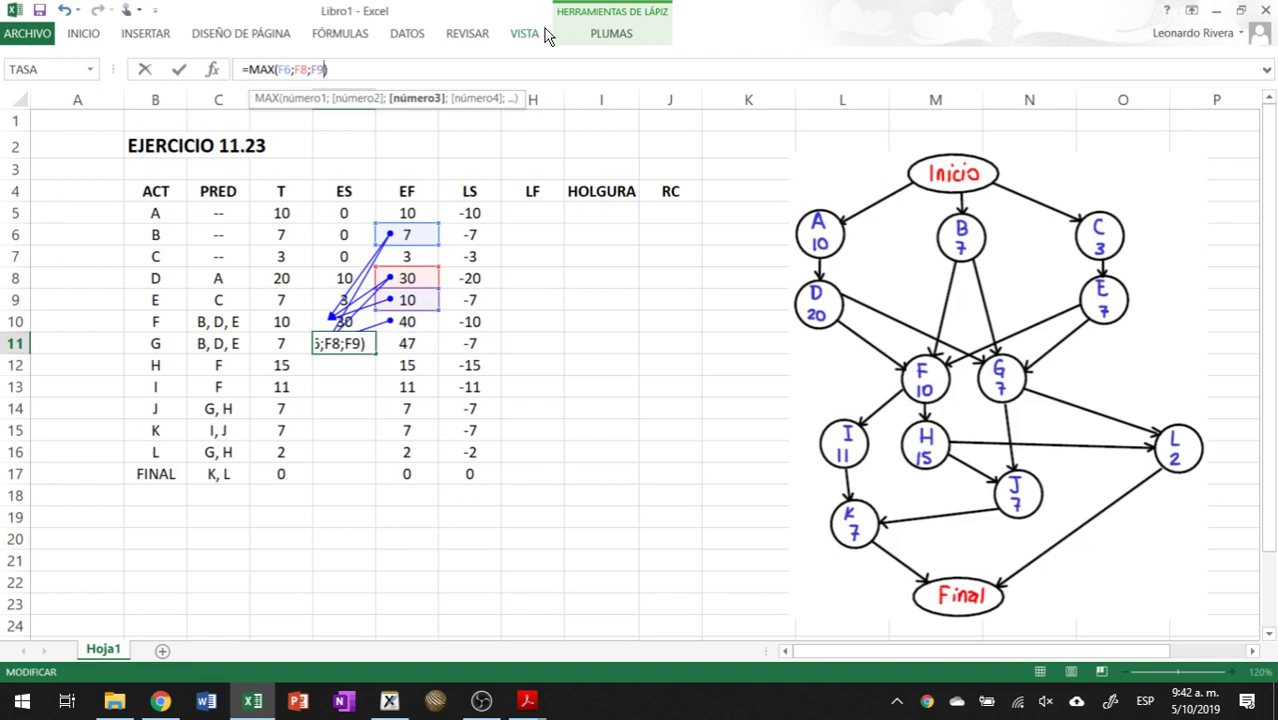
pyautogui.press('Return')
# Step: Trace the precedents of the corrected =MAX(F6;F8;F9) formula in E11
pyautogui.click(350, 342)
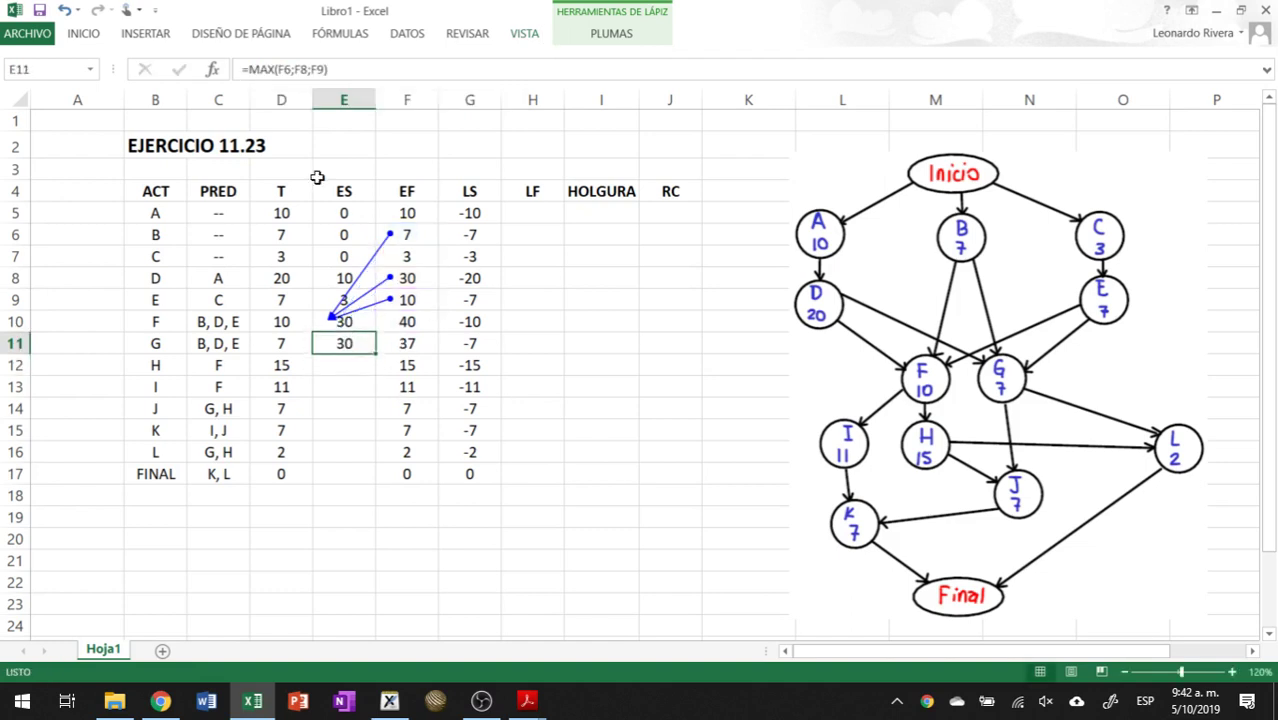
pyautogui.click(339, 33)
pyautogui.click(838, 57)
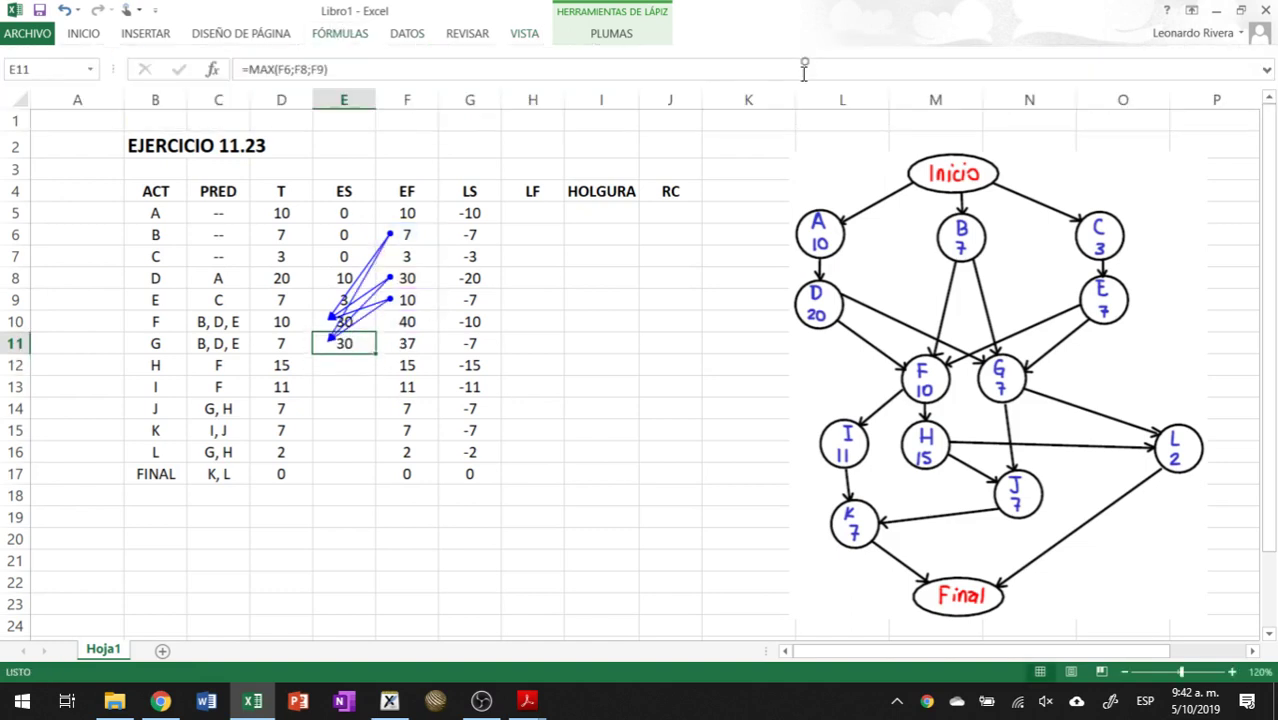
pyautogui.click(340, 368)
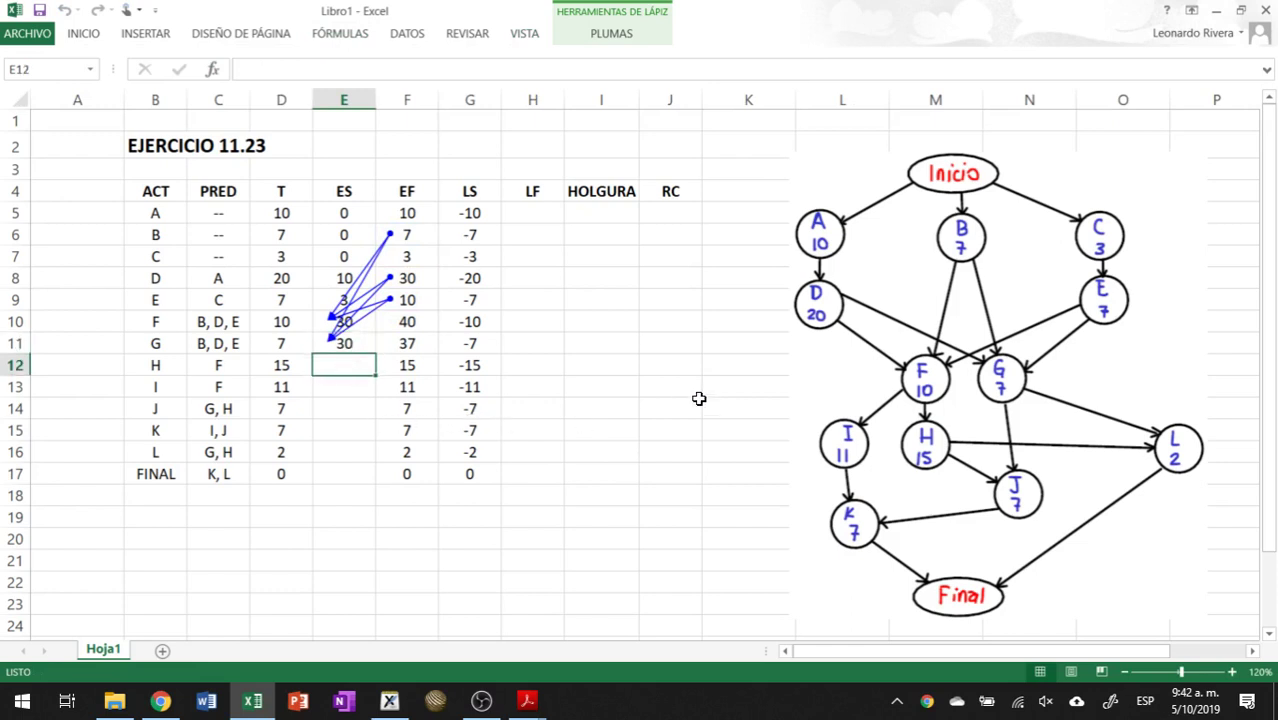
# Step: Set H's and I's early starts in E12 and E13 to =F10, giving 40
pyautogui.write('=')
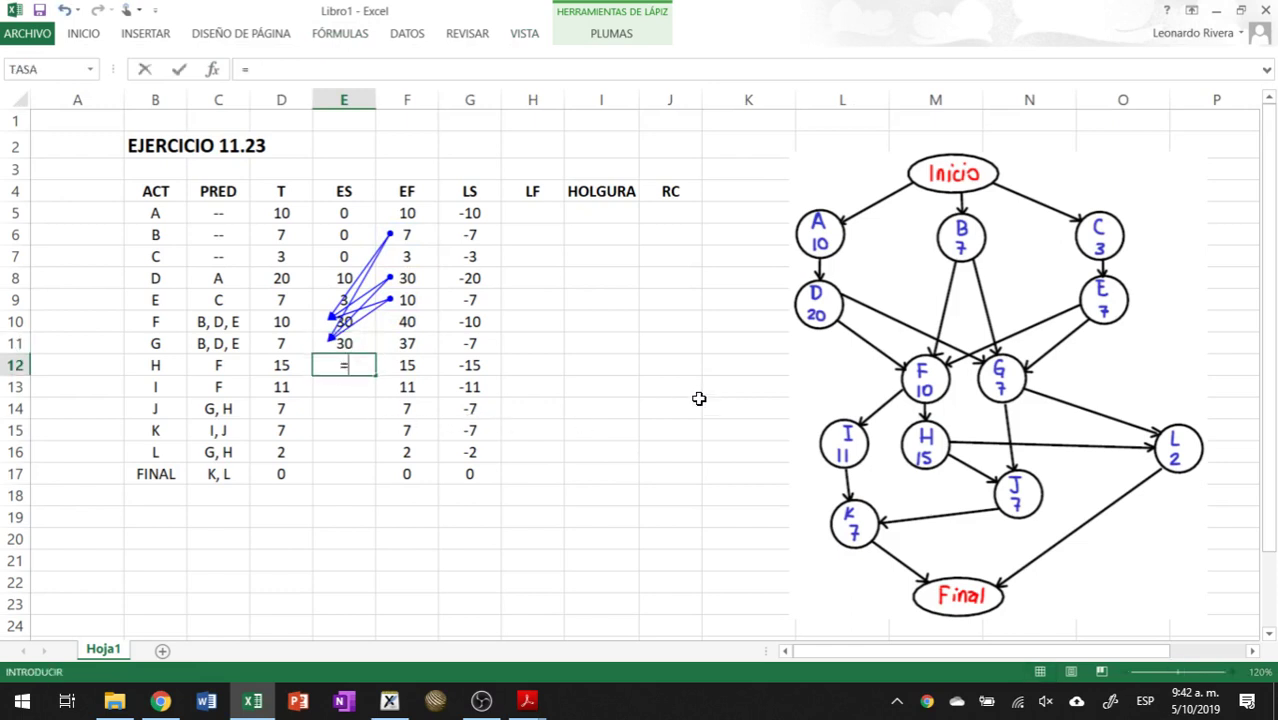
pyautogui.click(406, 322)
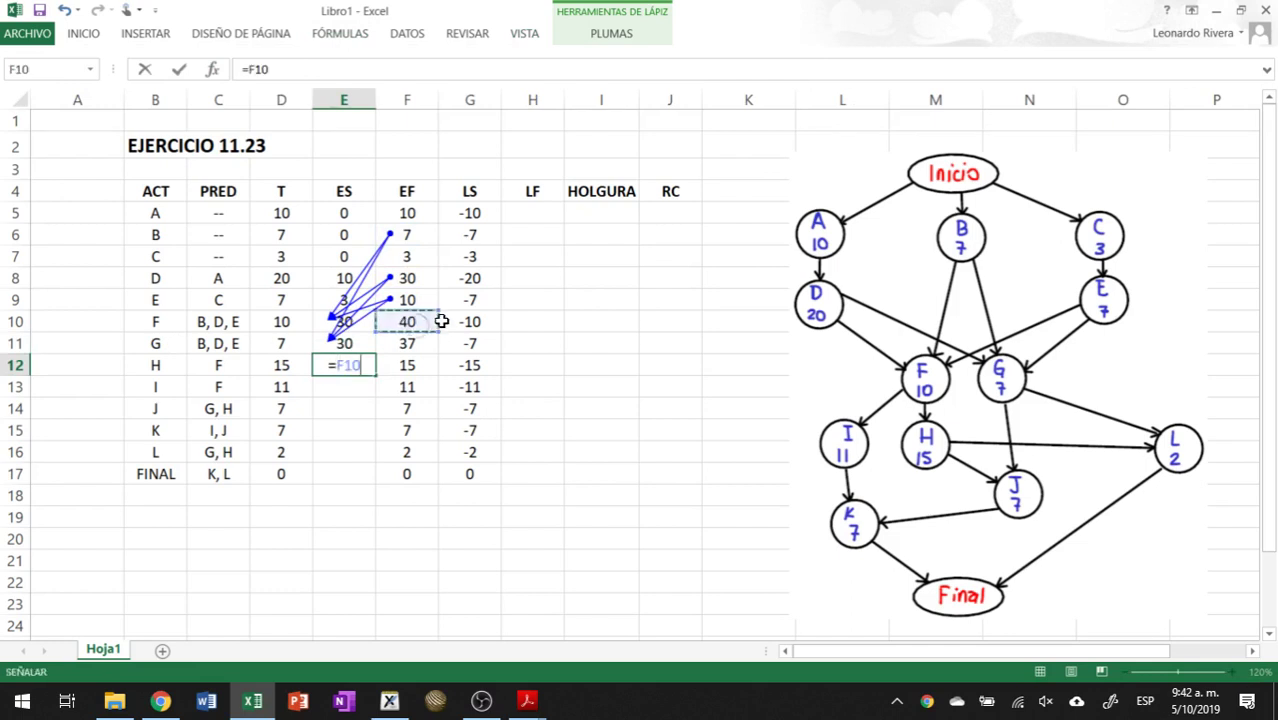
pyautogui.press('Return')
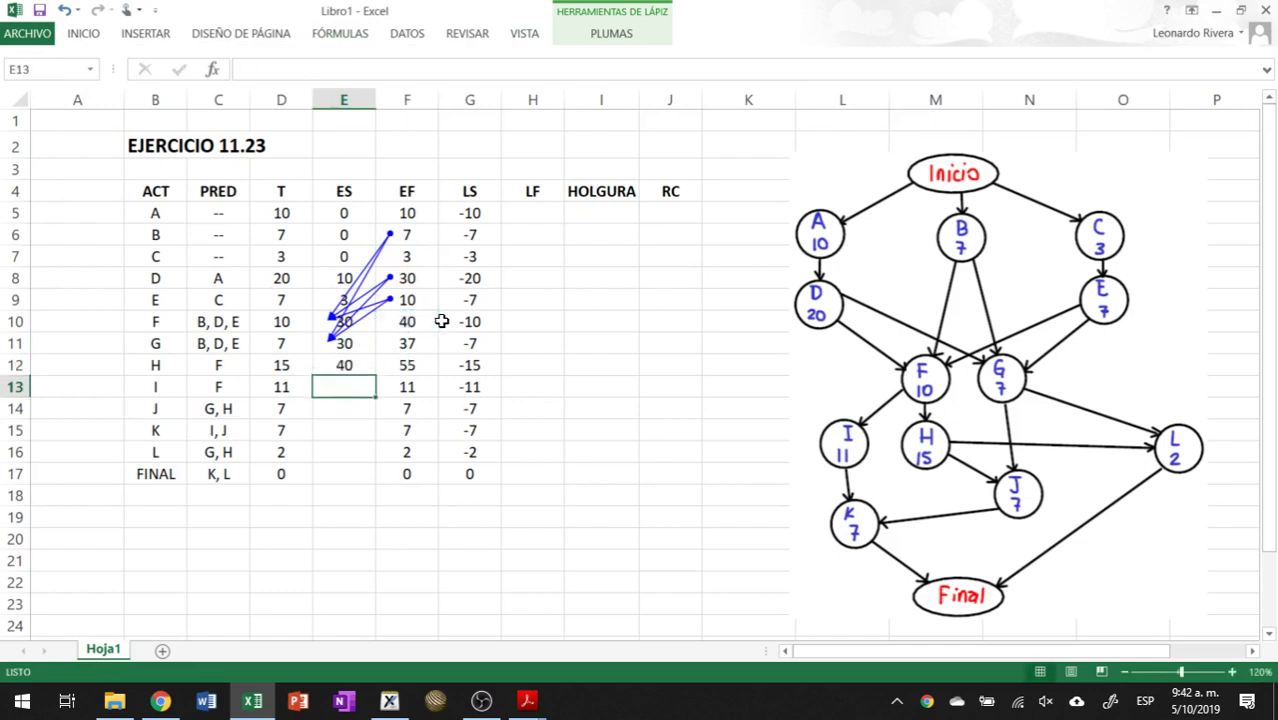
pyautogui.write('=')
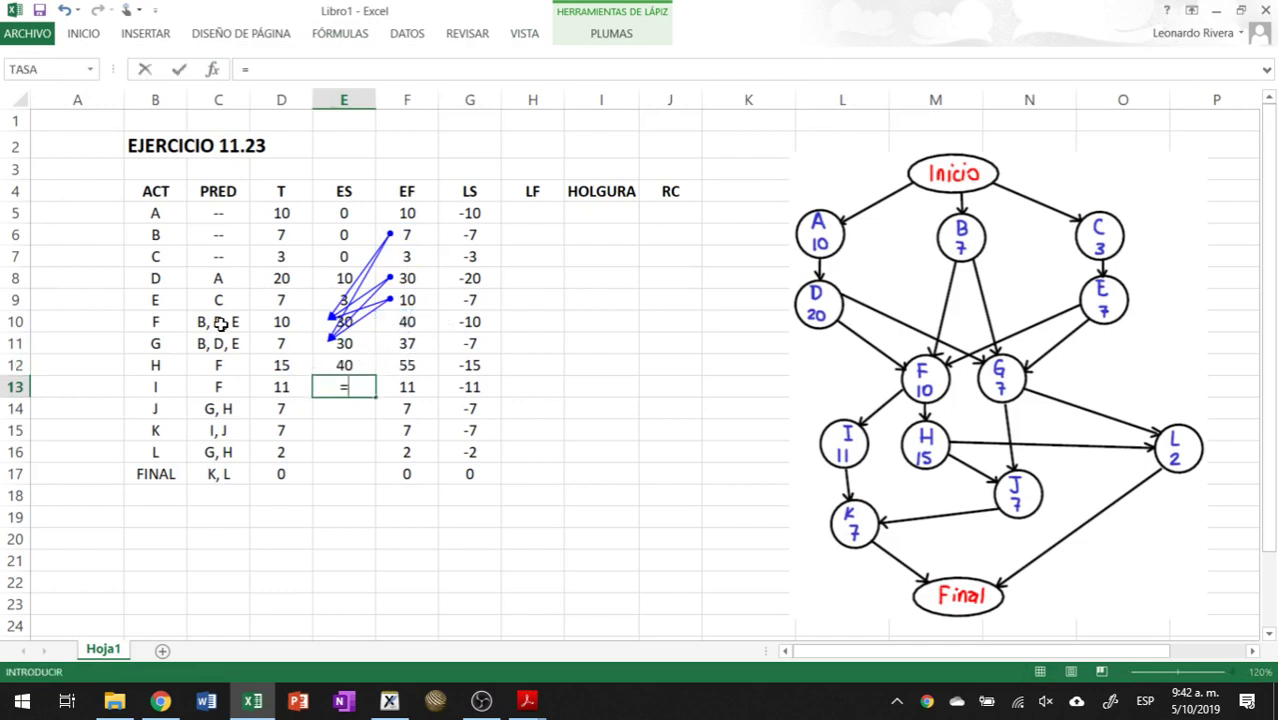
pyautogui.click(432, 320)
pyautogui.press('Return')
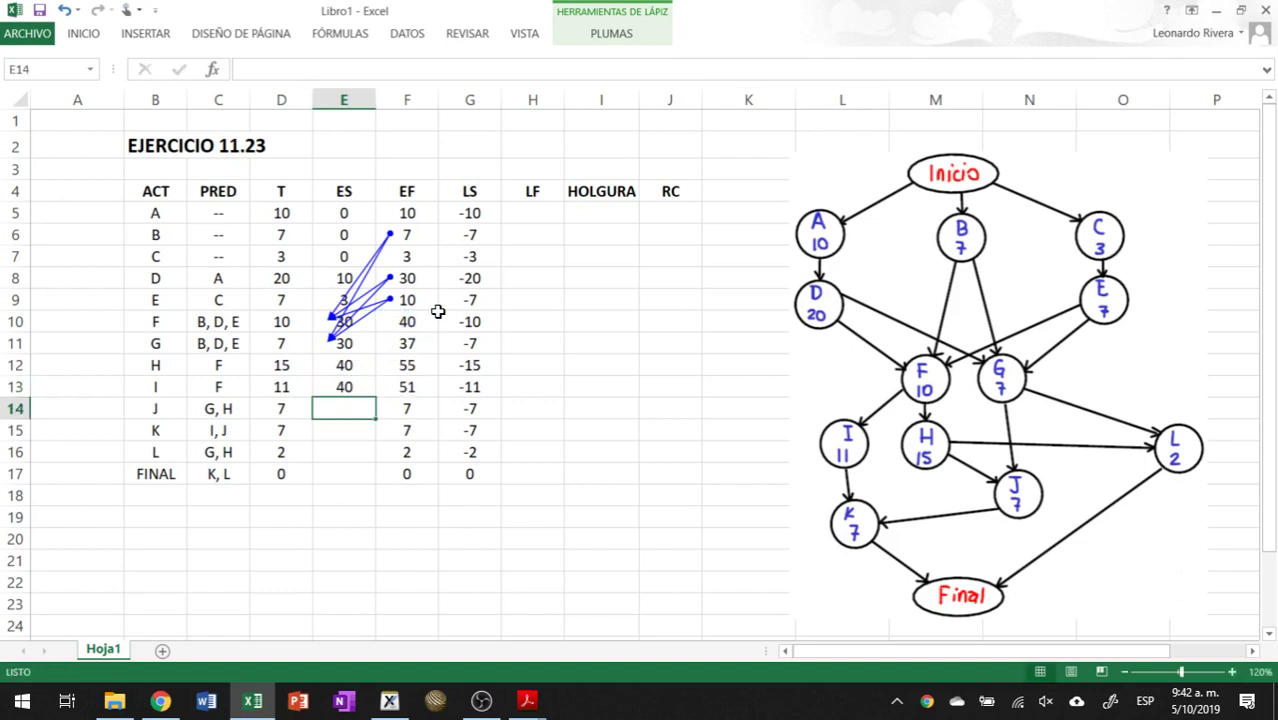
# Step: Enter =MAX(F11;F12) as J's early start in E14, giving 55
pyautogui.write('=')
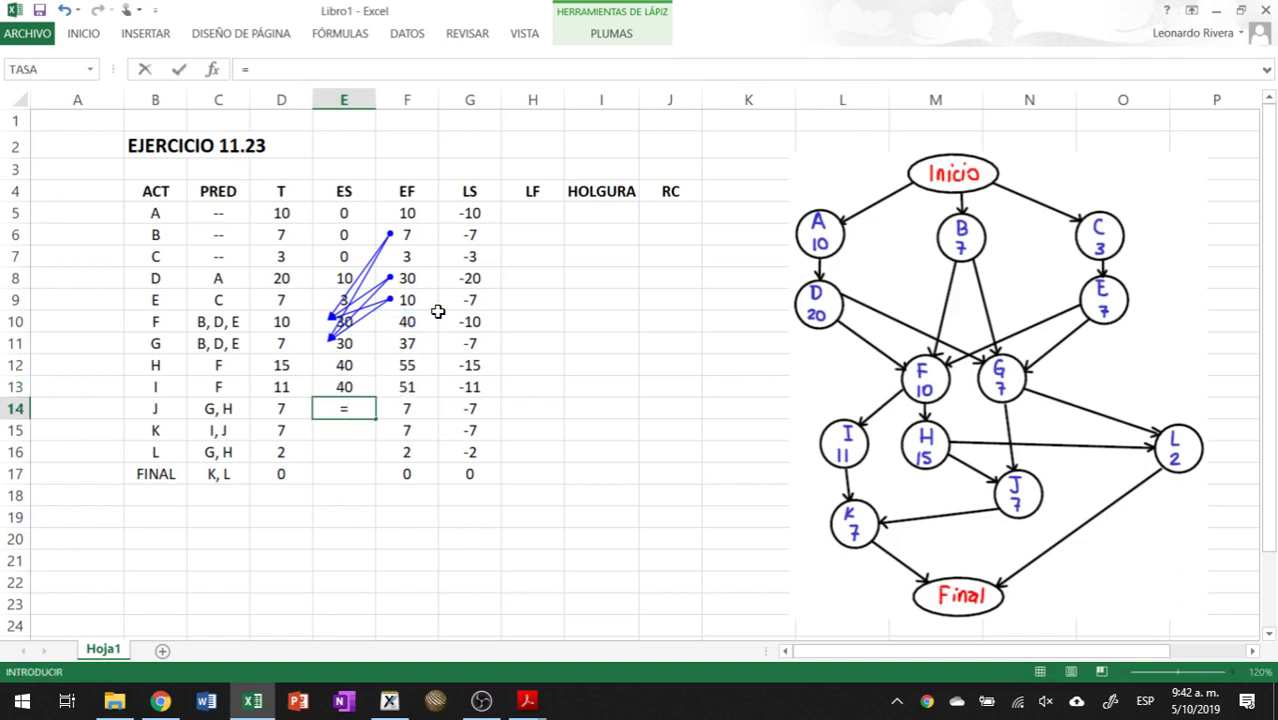
pyautogui.write('max')
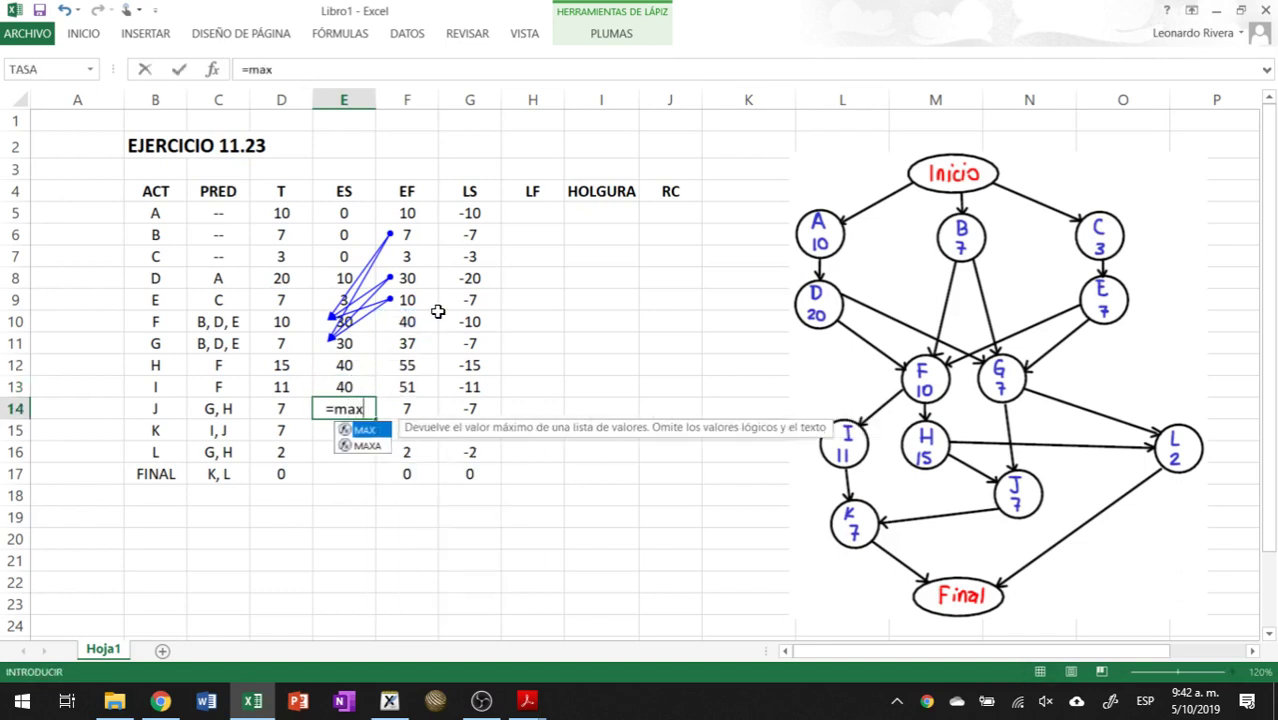
pyautogui.write('(')
pyautogui.press('Up')
pyautogui.press('Up')
pyautogui.press('Up')
pyautogui.press('Right')
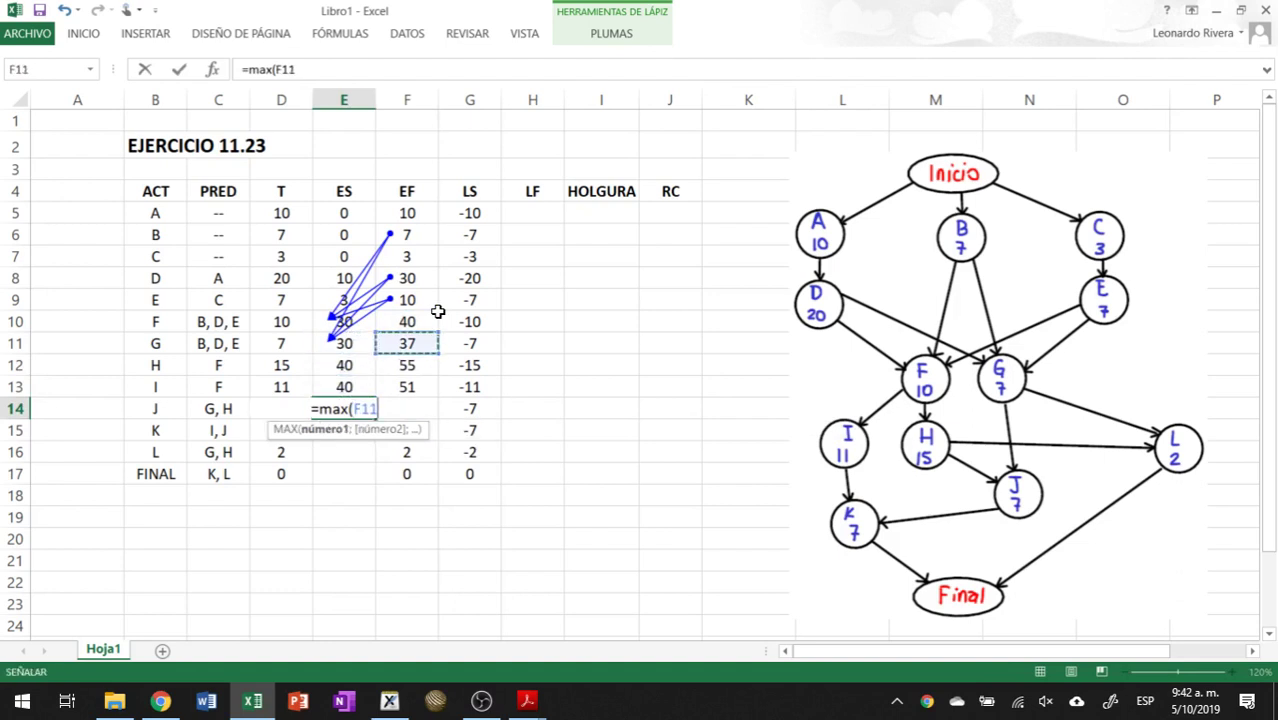
pyautogui.write(';')
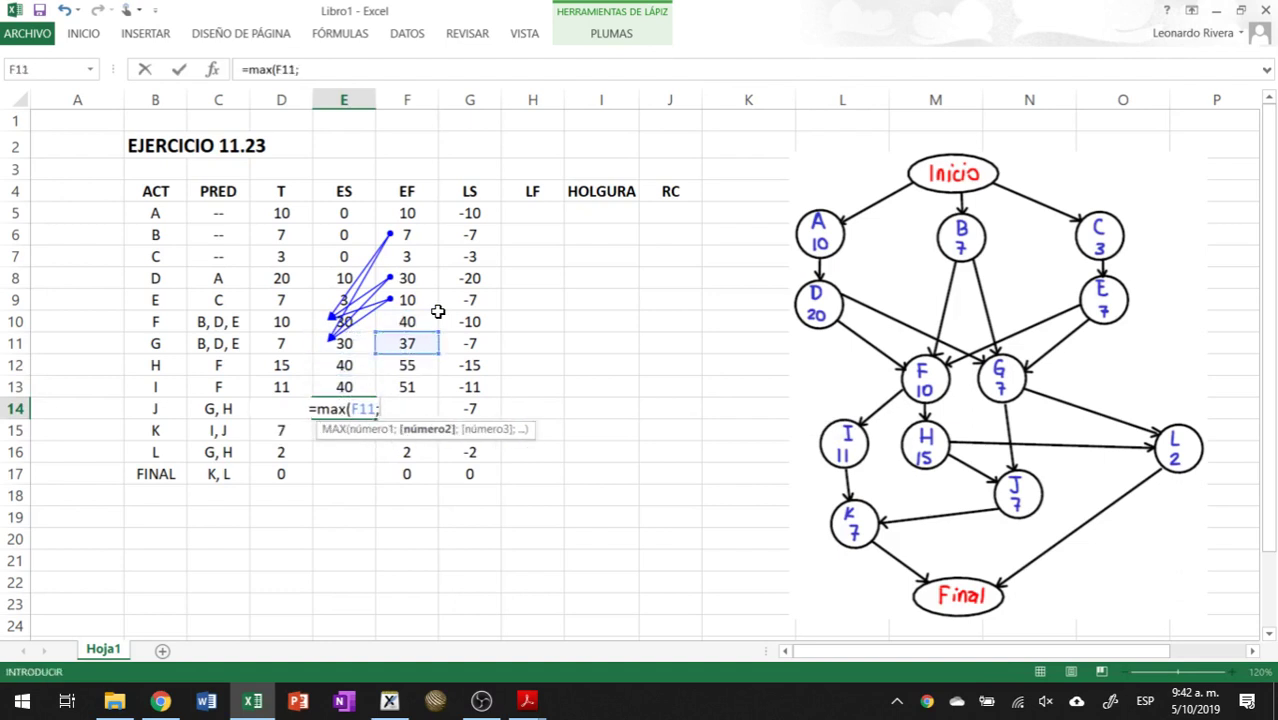
pyautogui.press('Right')
pyautogui.press('Up')
pyautogui.press('Up')
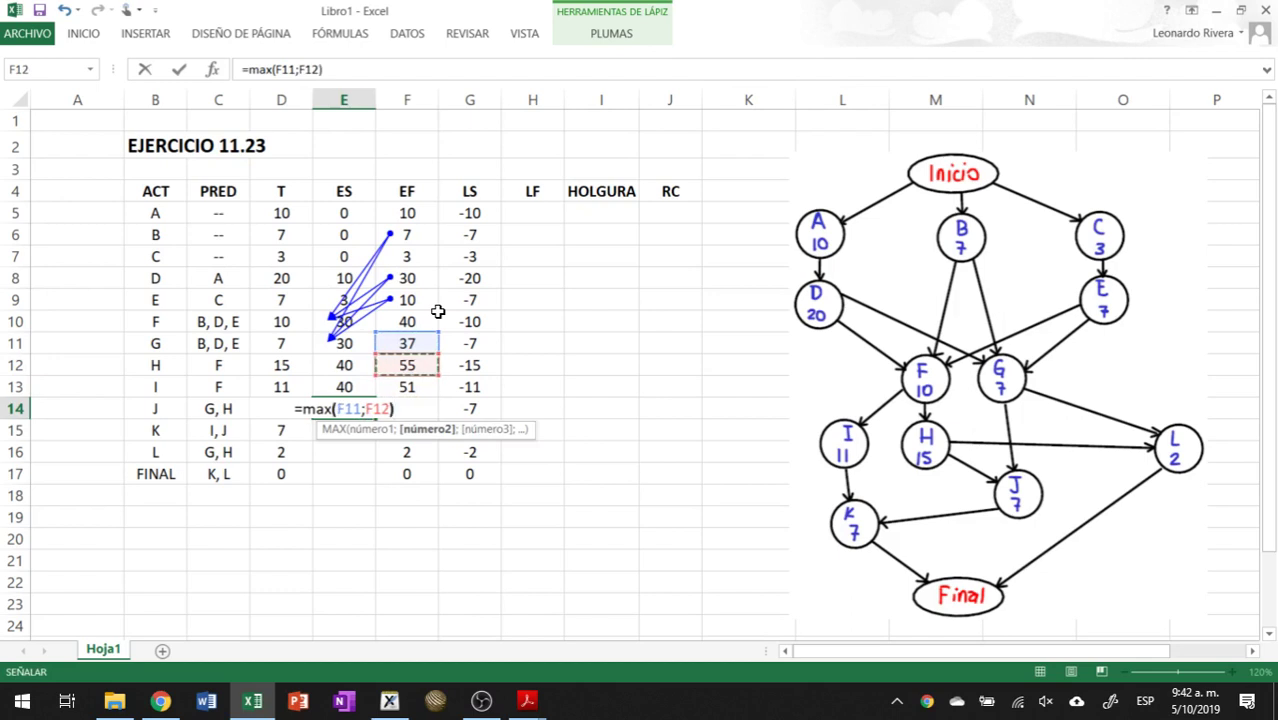
pyautogui.press('Return')
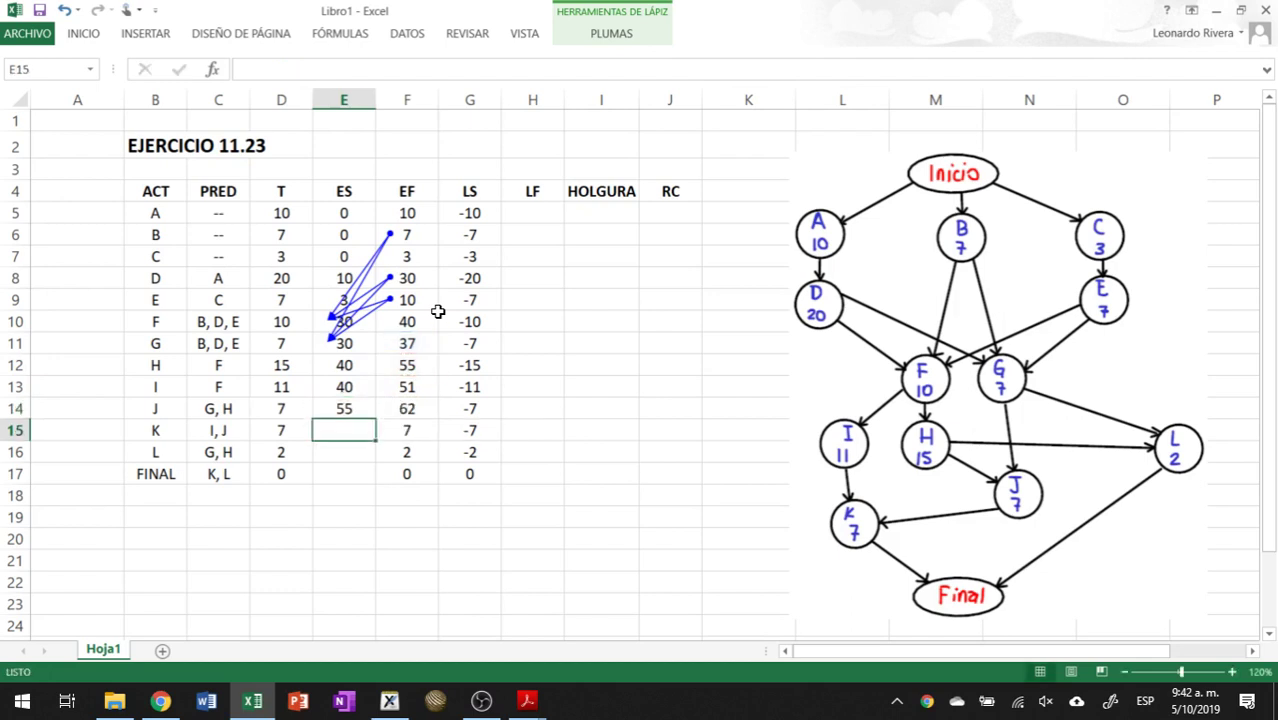
# Step: Enter =MAX(F13;F14) as K's early start in E15, giving 62
pyautogui.write('=max')
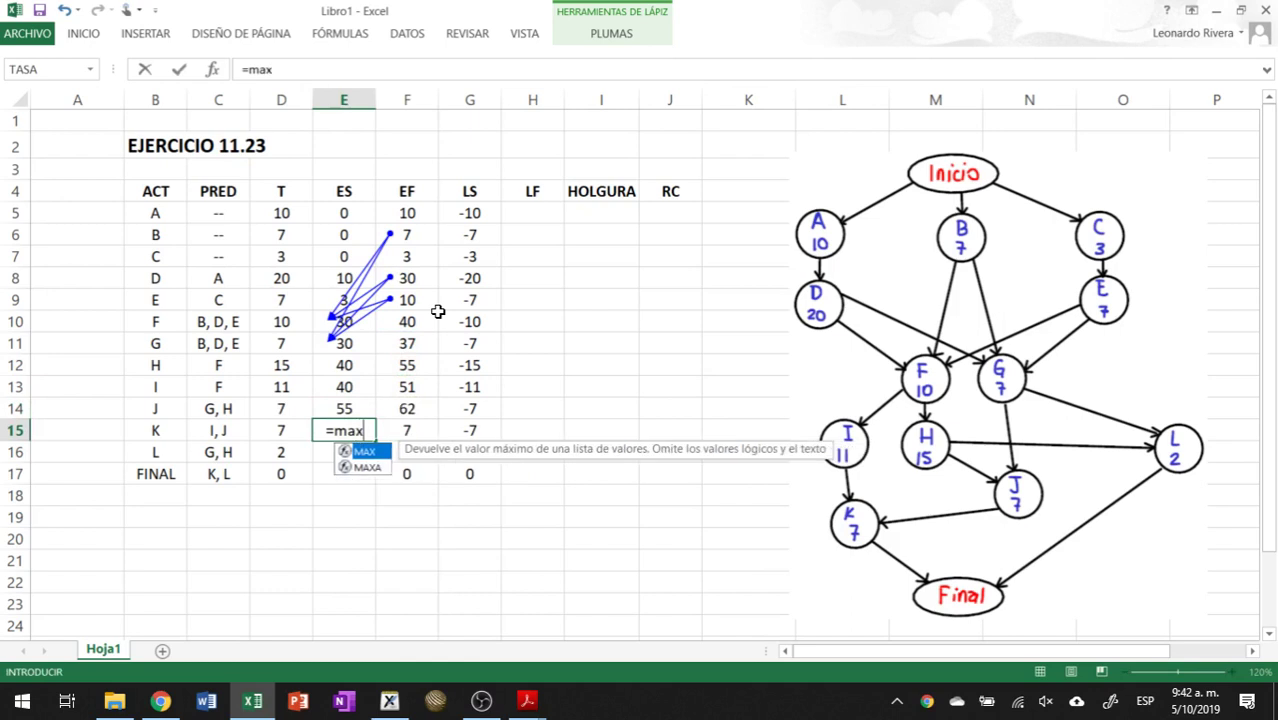
pyautogui.write('(')
pyautogui.press('Up')
pyautogui.press('Up')
pyautogui.press('Right')
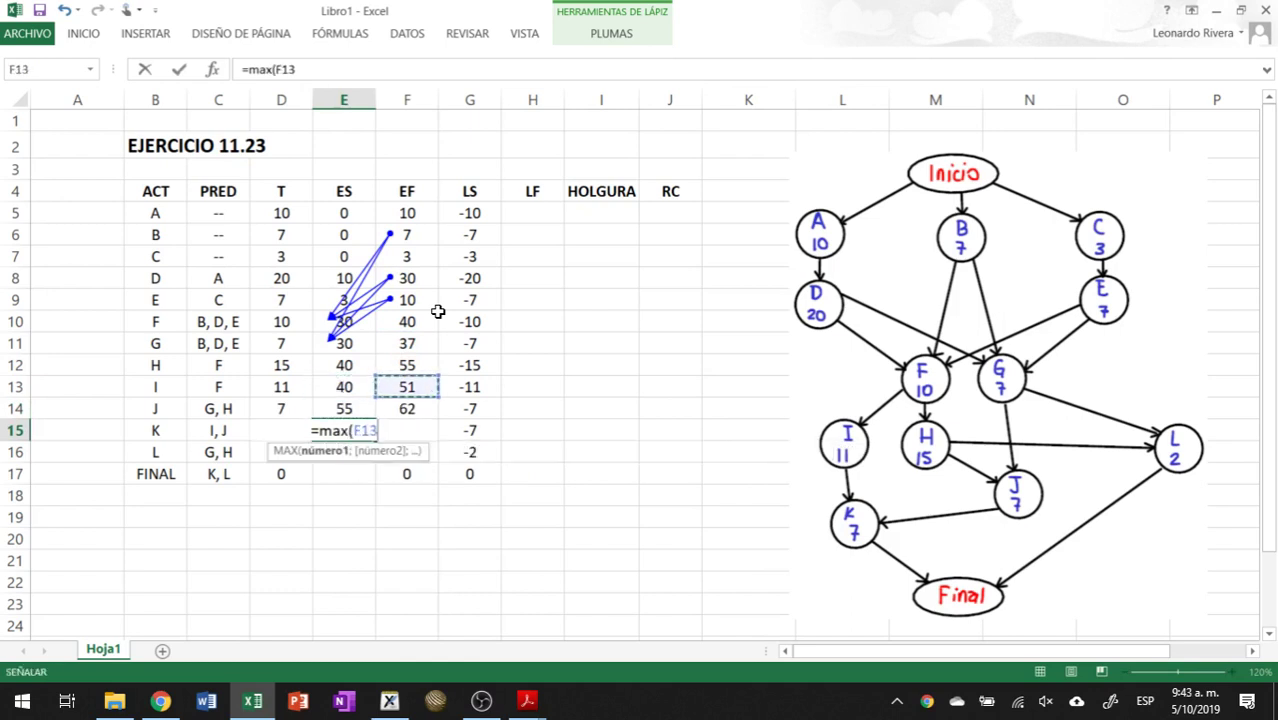
pyautogui.write(';')
pyautogui.press('Down')
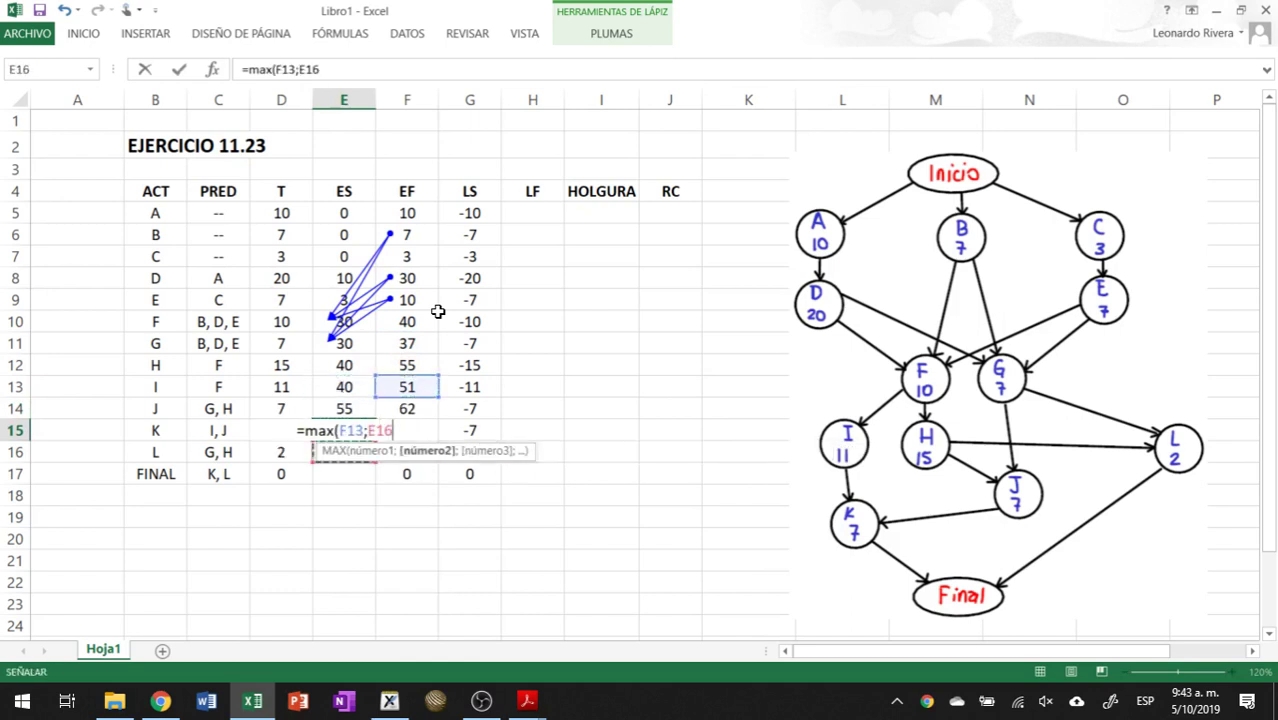
pyautogui.press('Up')
pyautogui.press('Up')
pyautogui.press('Right')
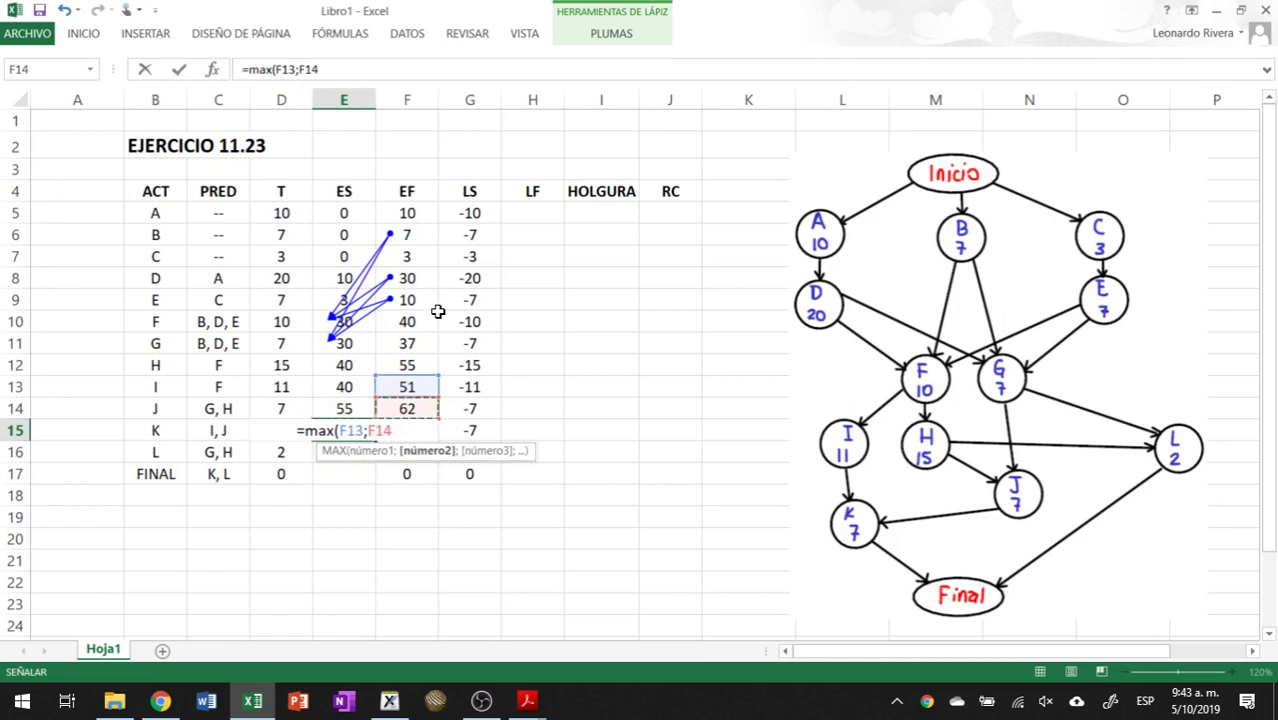
pyautogui.write(')')
pyautogui.press('Return')
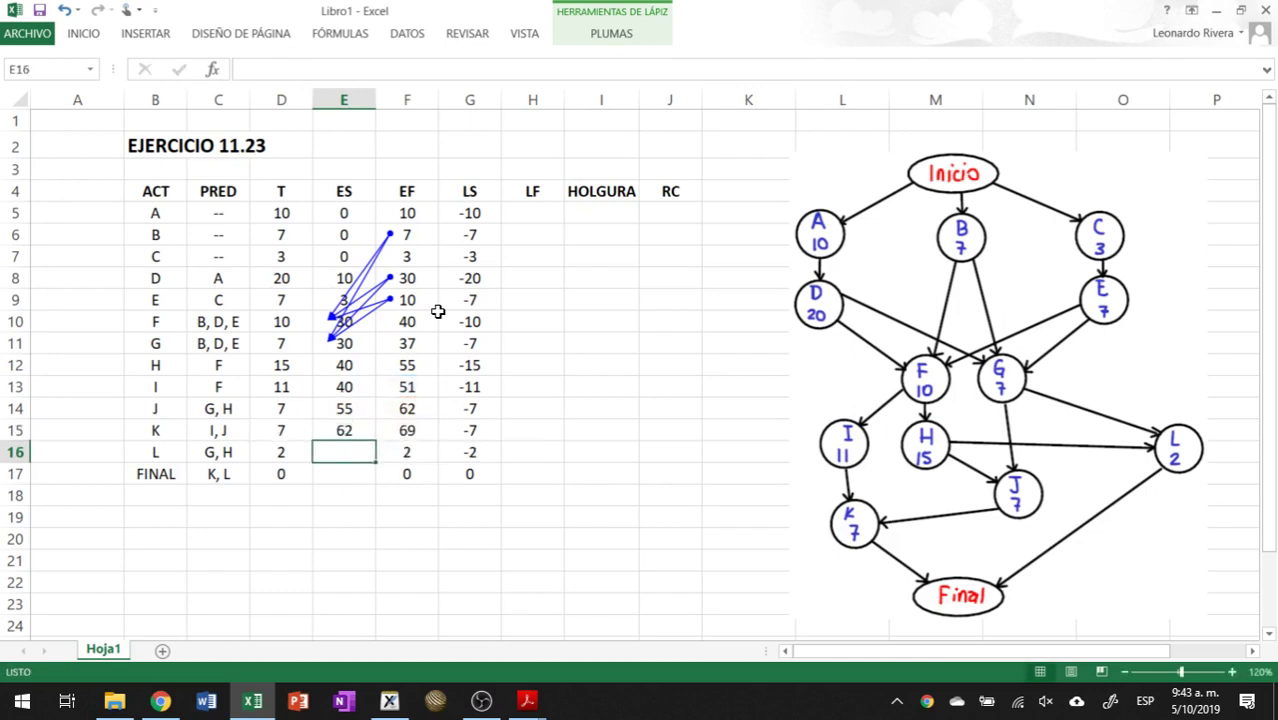
# Step: Enter =MAX(F11;F12) as L's early start in E16, giving 55
pyautogui.write('=')
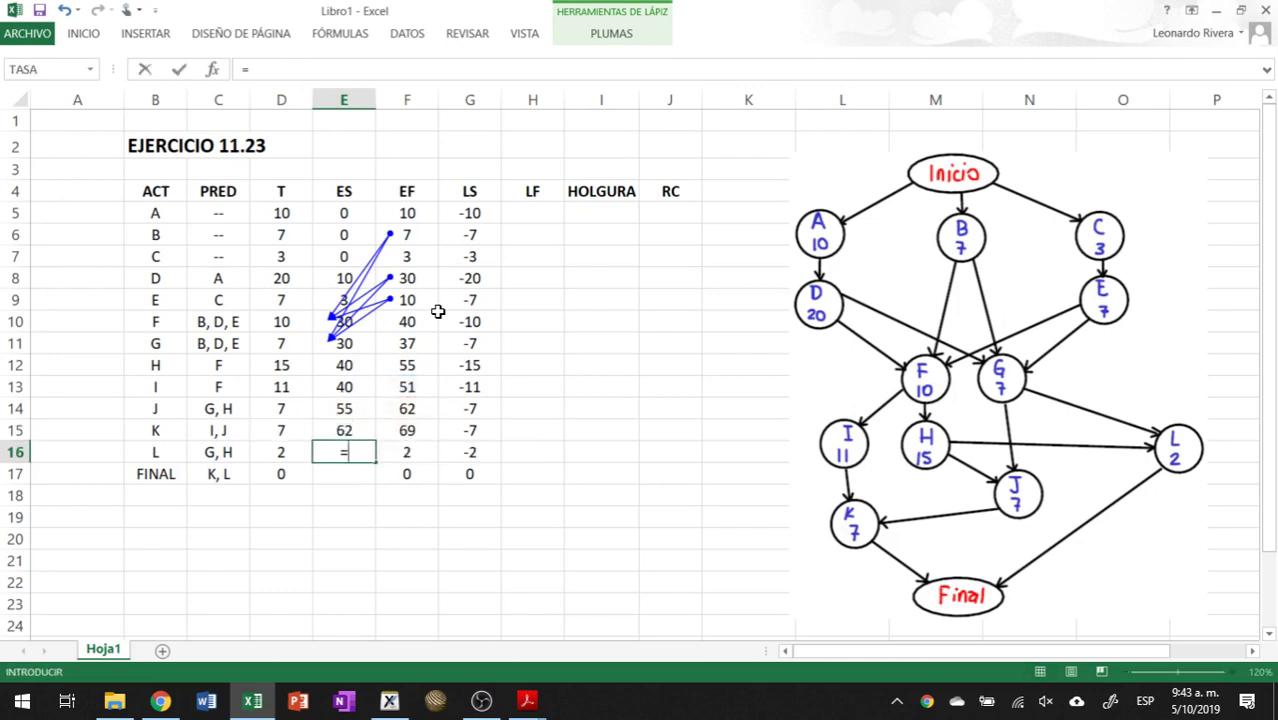
pyautogui.write('max(')
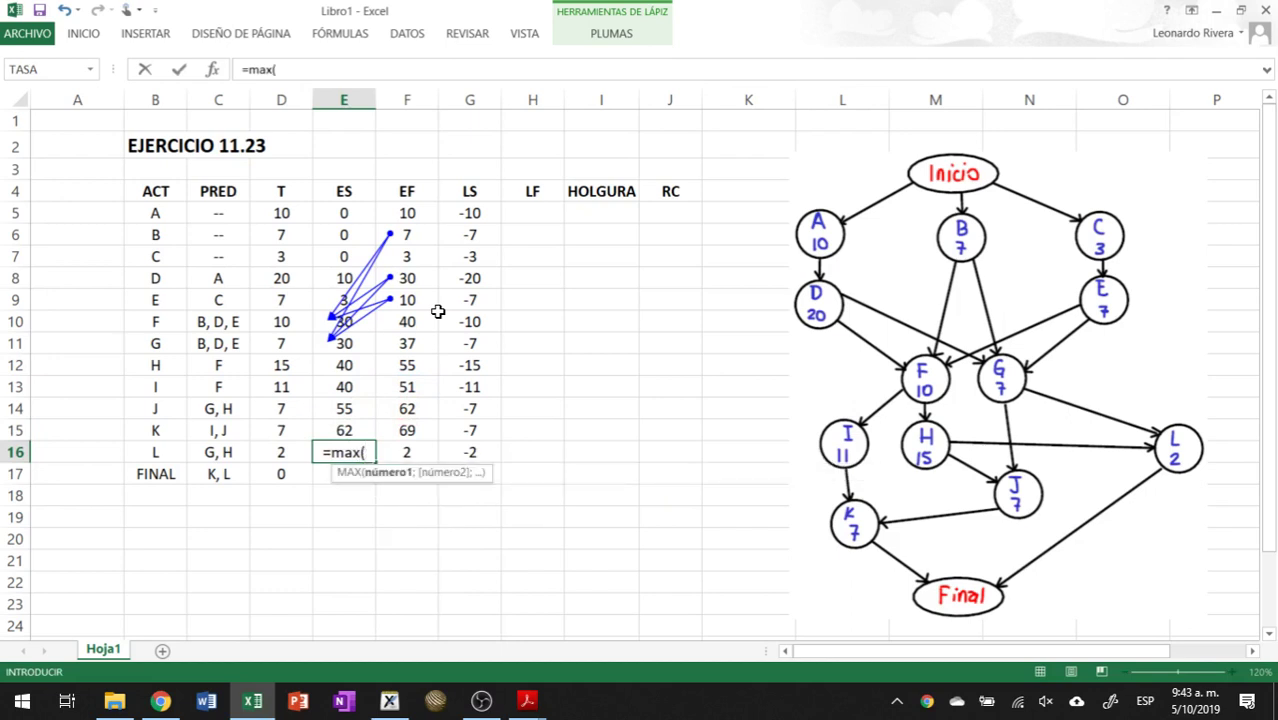
pyautogui.press('Up')
pyautogui.press('Up')
pyautogui.press('Up')
pyautogui.press('Up')
pyautogui.press('Up')
pyautogui.press('Right')
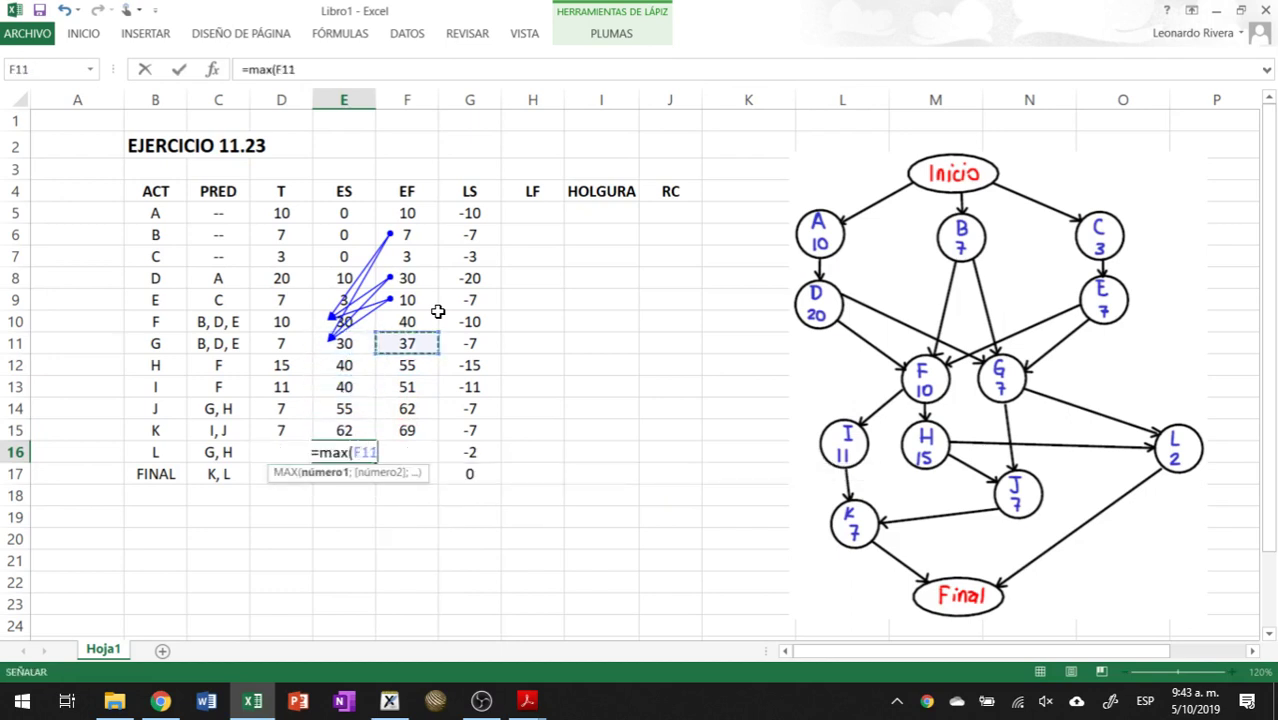
pyautogui.write(';')
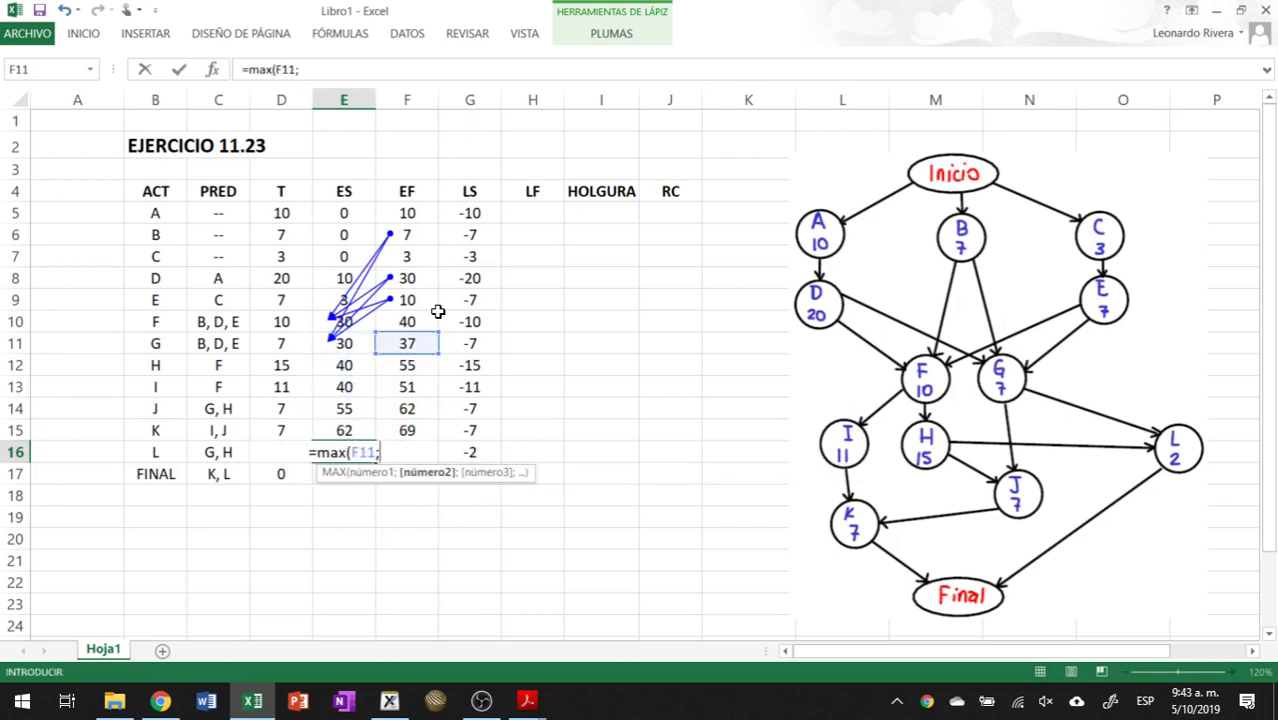
pyautogui.press('Right')
pyautogui.press('Up')
pyautogui.press('Up')
pyautogui.press('Up')
pyautogui.press('Up')
pyautogui.press('Up')
pyautogui.press('Down')
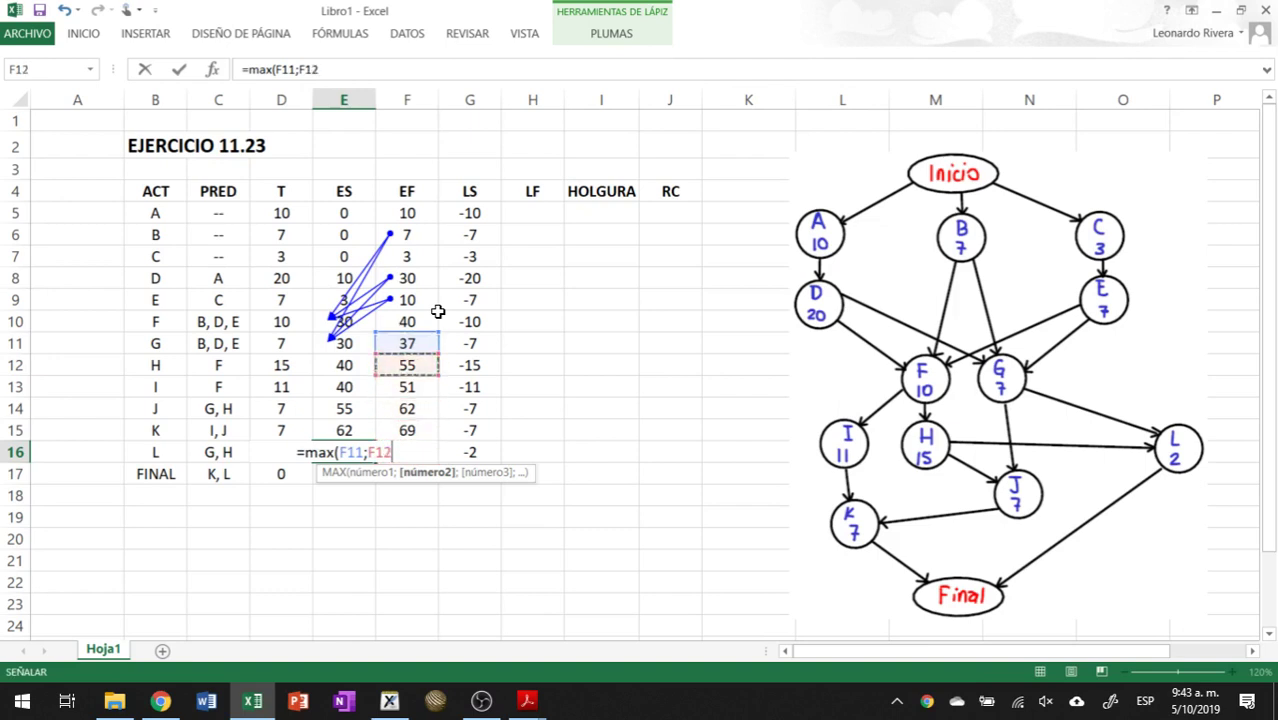
pyautogui.write(')')
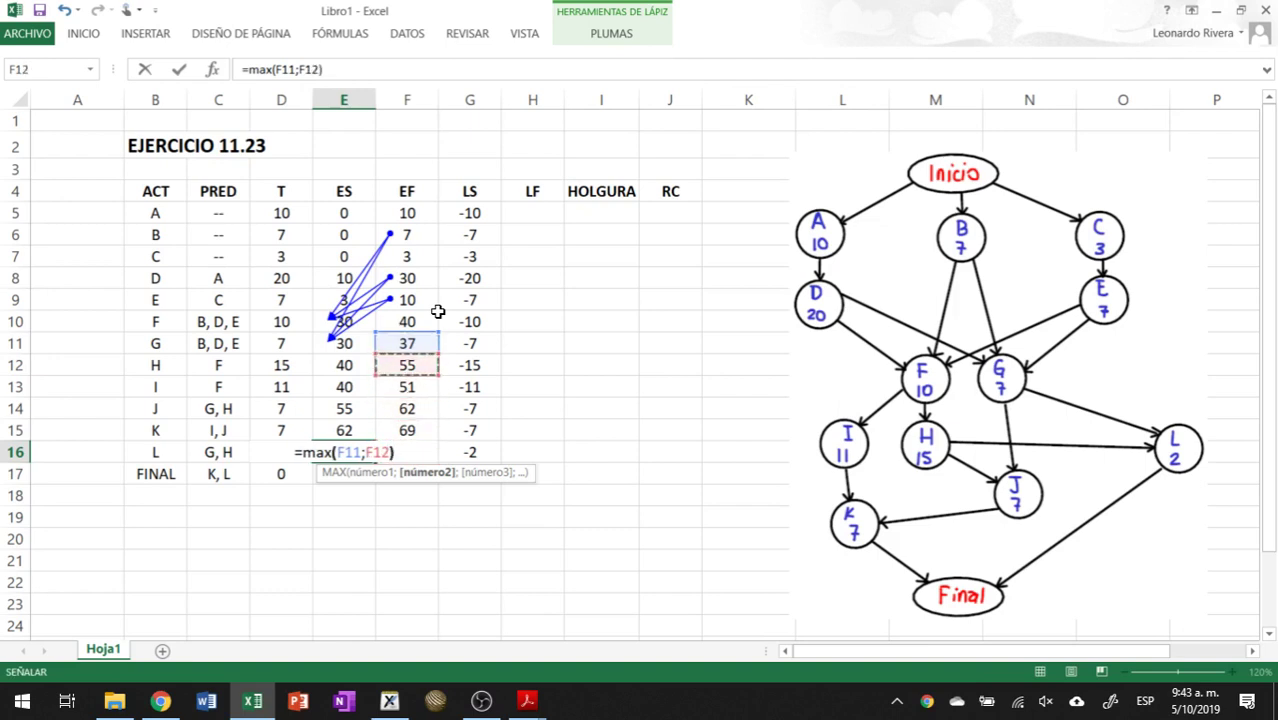
pyautogui.press('Return')
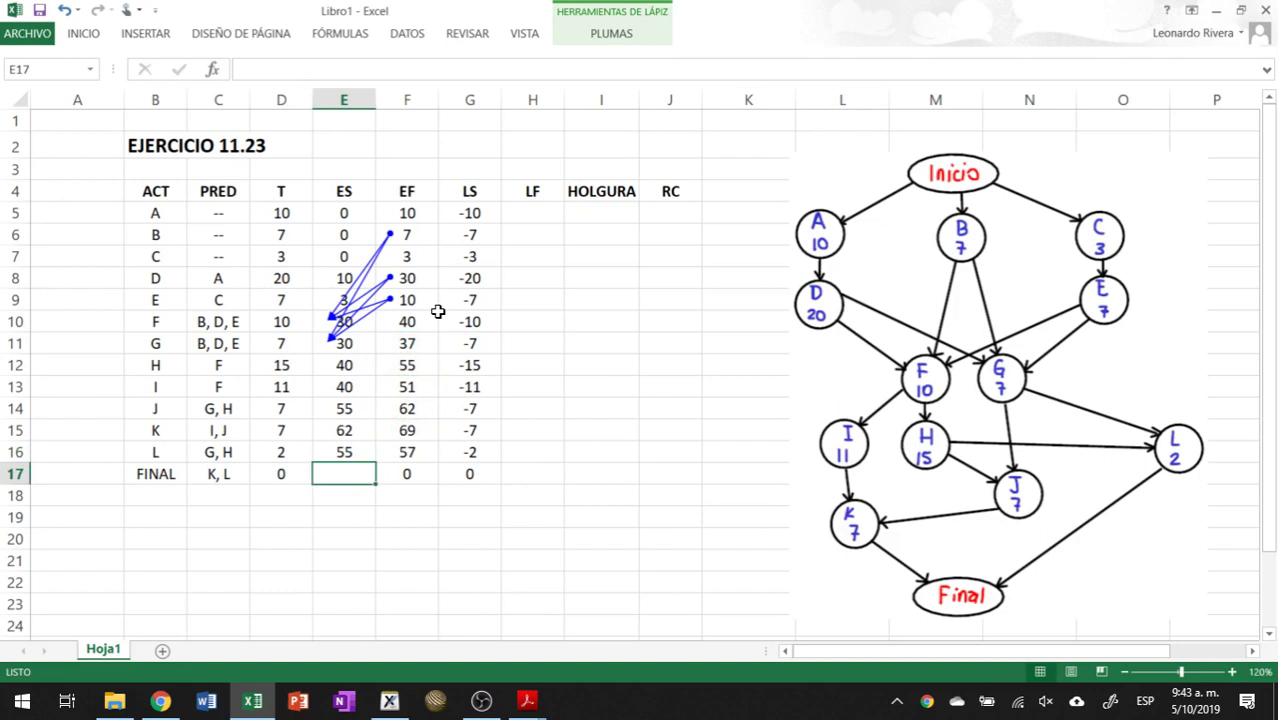
# Step: Enter =MAX(F15;F16) as FINAL's early start in E17, giving 69
pyautogui.write('=max')
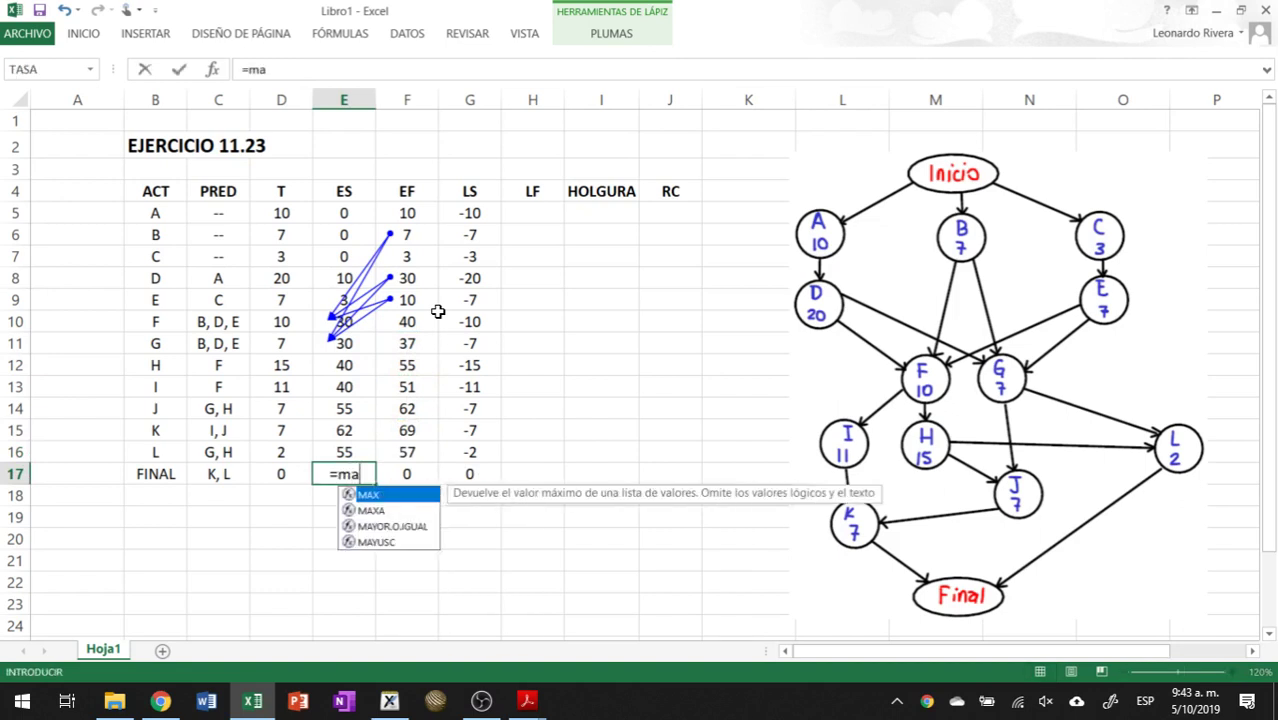
pyautogui.write('(')
pyautogui.press('Up')
pyautogui.press('Up')
pyautogui.press('Right')
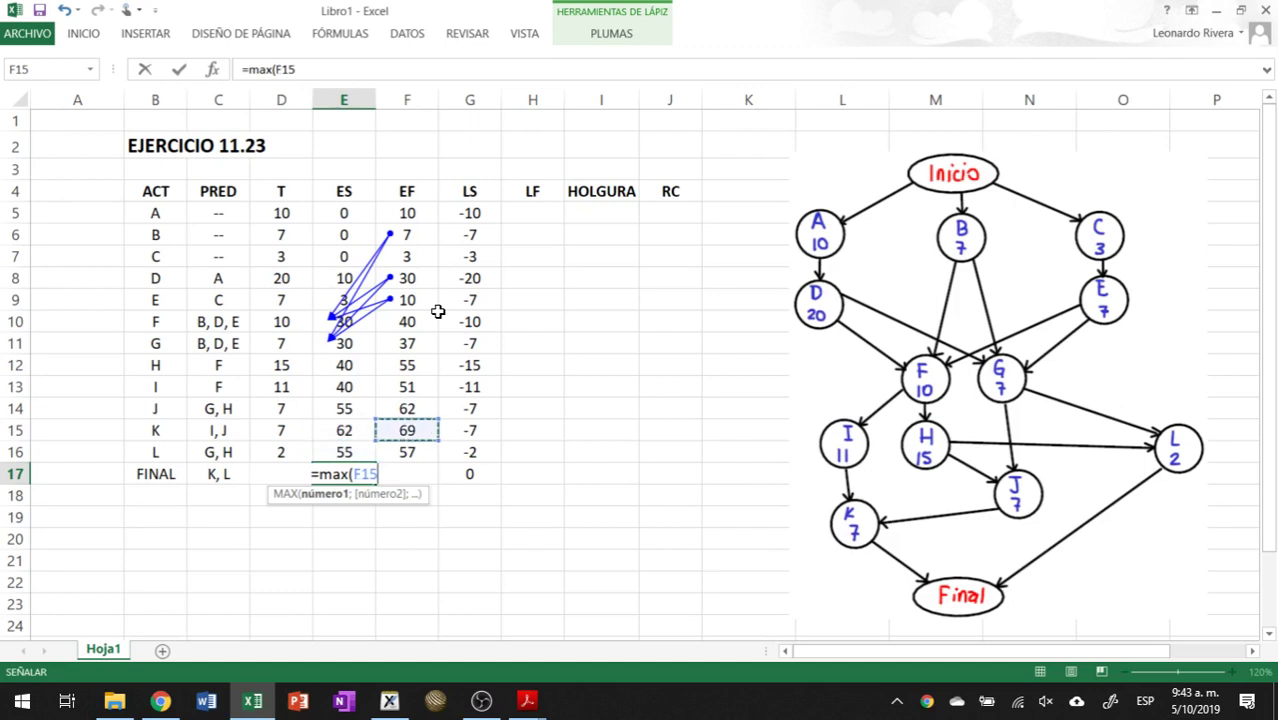
pyautogui.write(';')
pyautogui.press('Up')
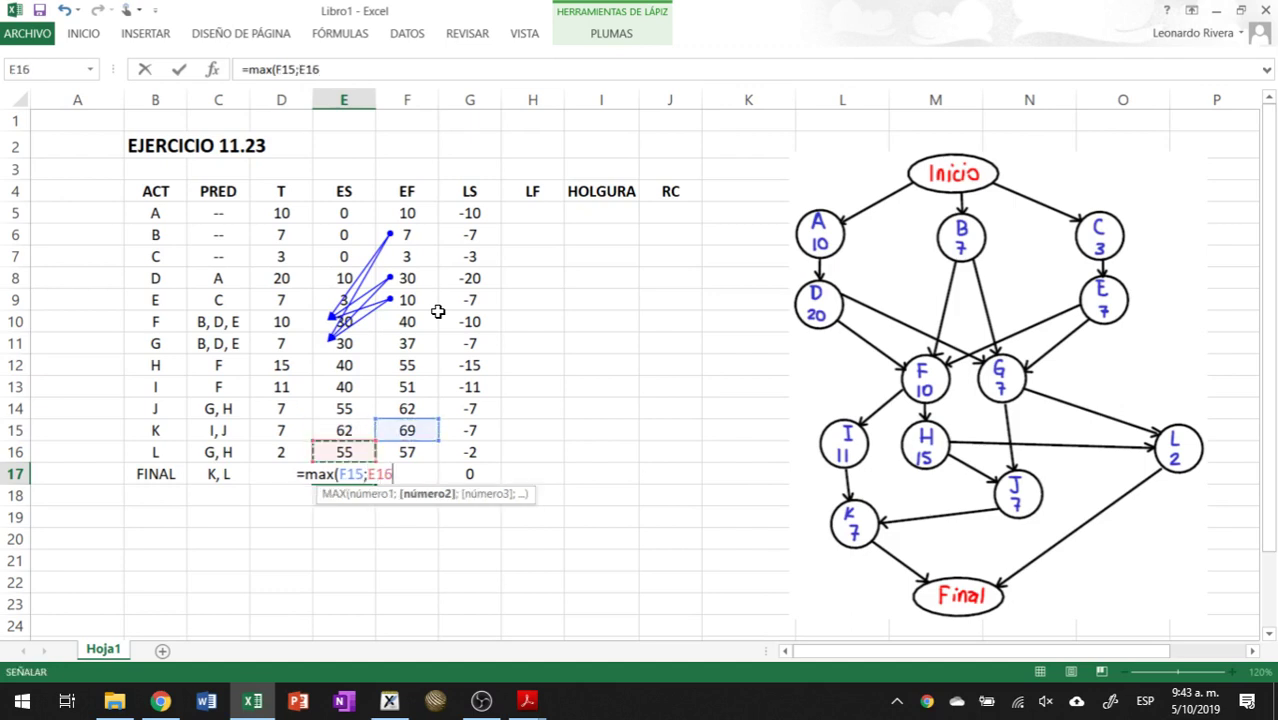
pyautogui.press('Right')
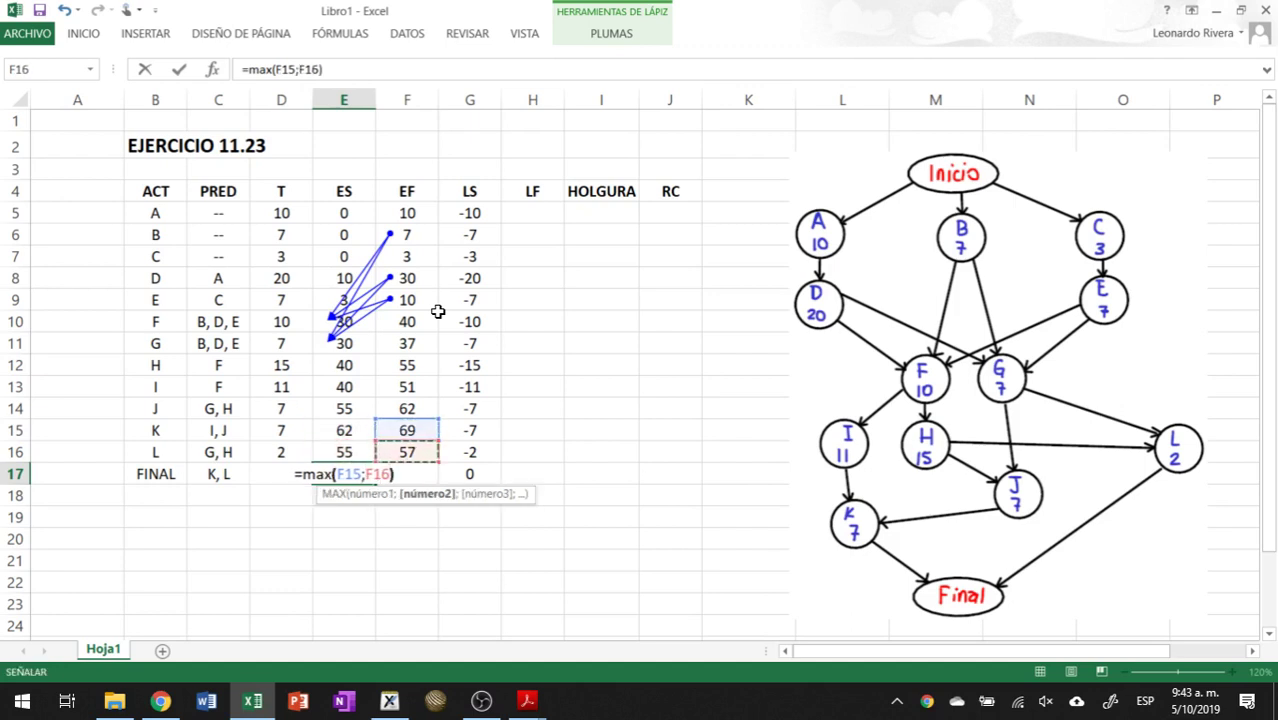
pyautogui.press('Return')
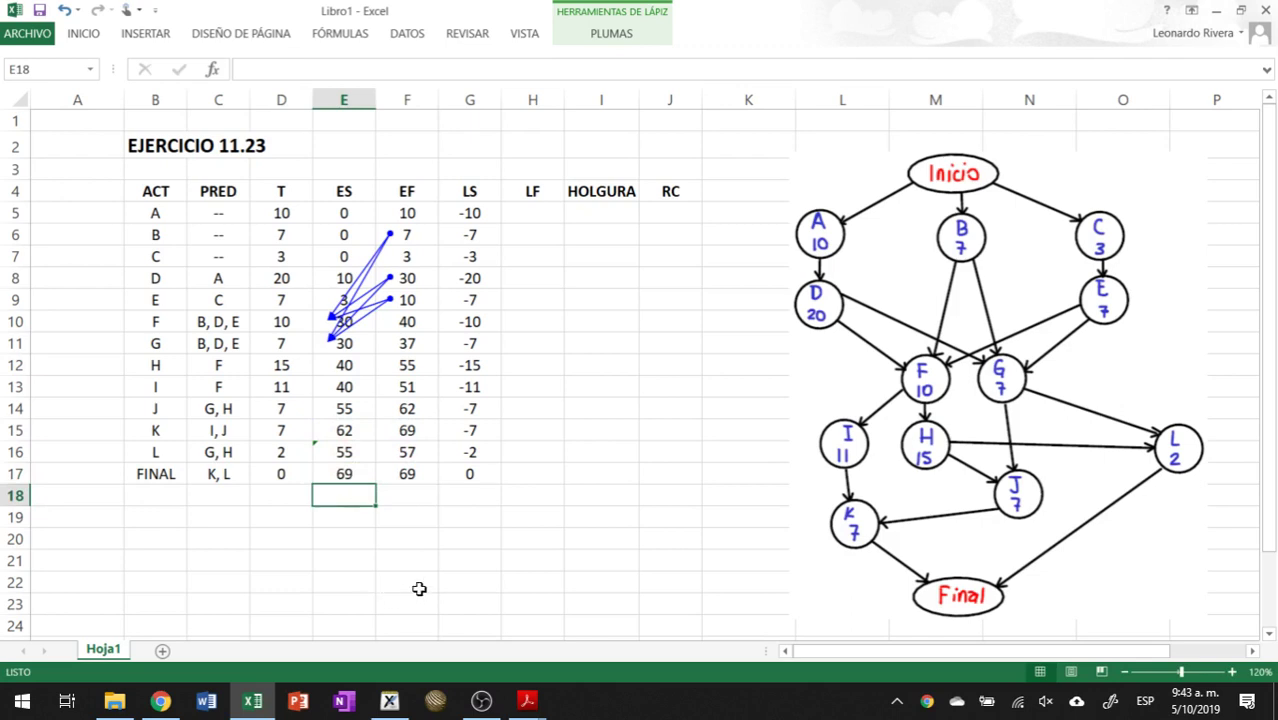
# Step: Remove all precedent arrows from the sheet with Quitar flechas
pyautogui.click(340, 33)
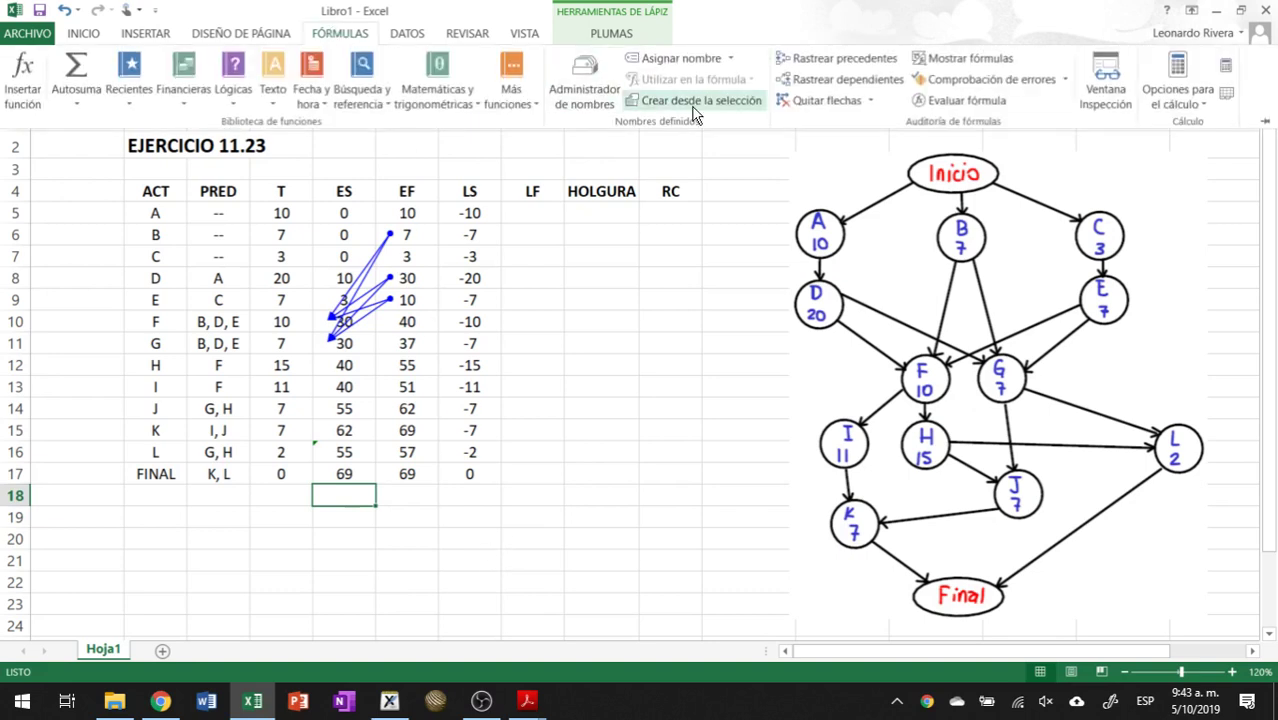
pyautogui.click(845, 99)
pyautogui.click(497, 559)
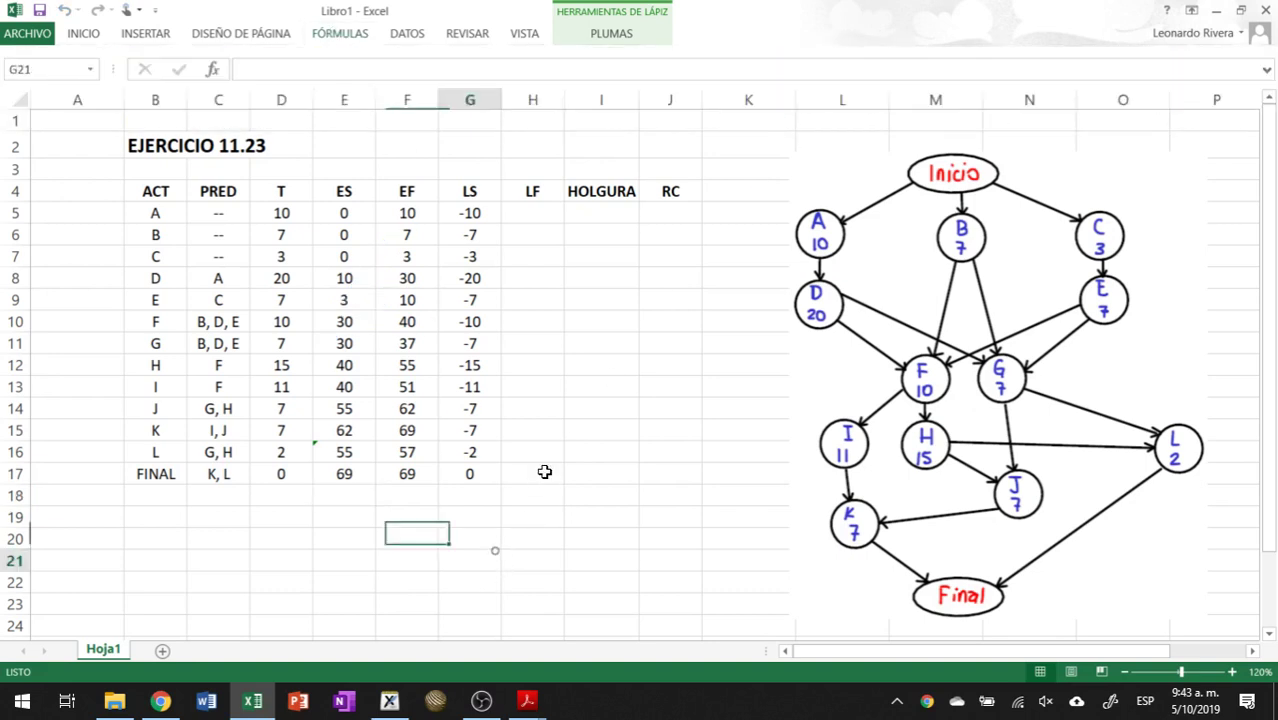
pyautogui.click(540, 472)
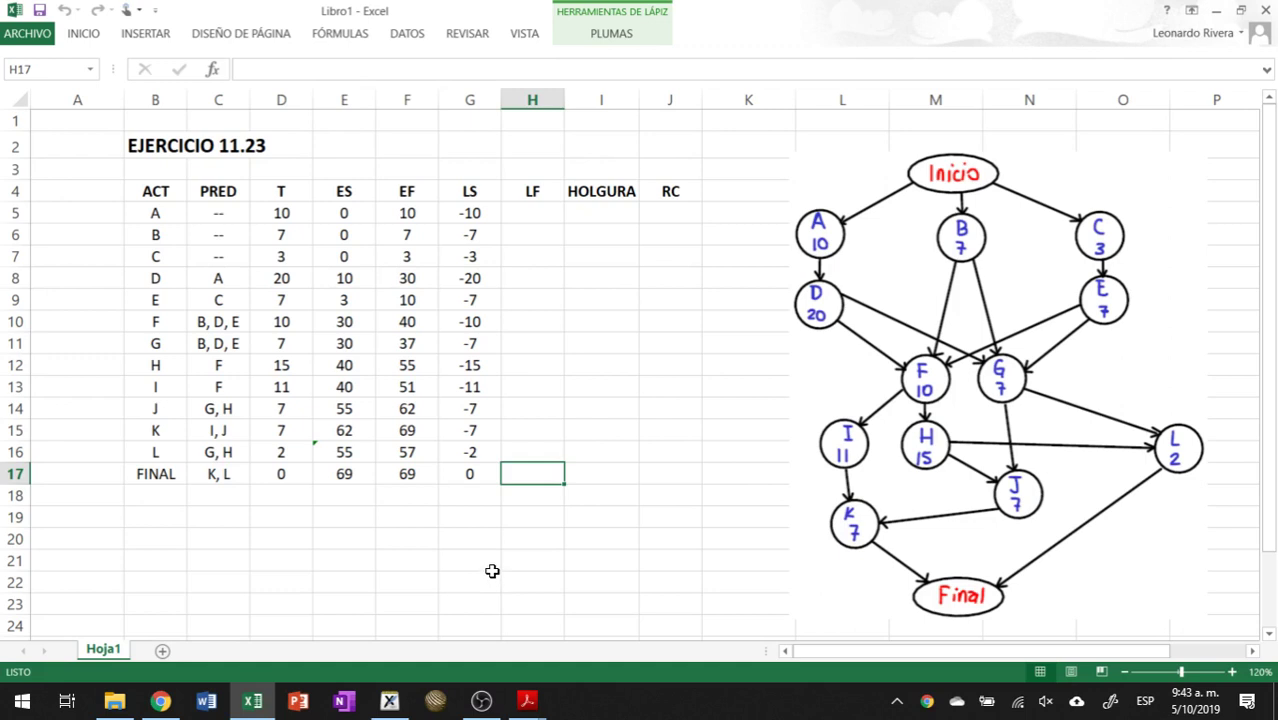
# Step: Set FINAL's LF in H17 to =F17 and L's LF in H16 to =G17, both 69
pyautogui.write('=')
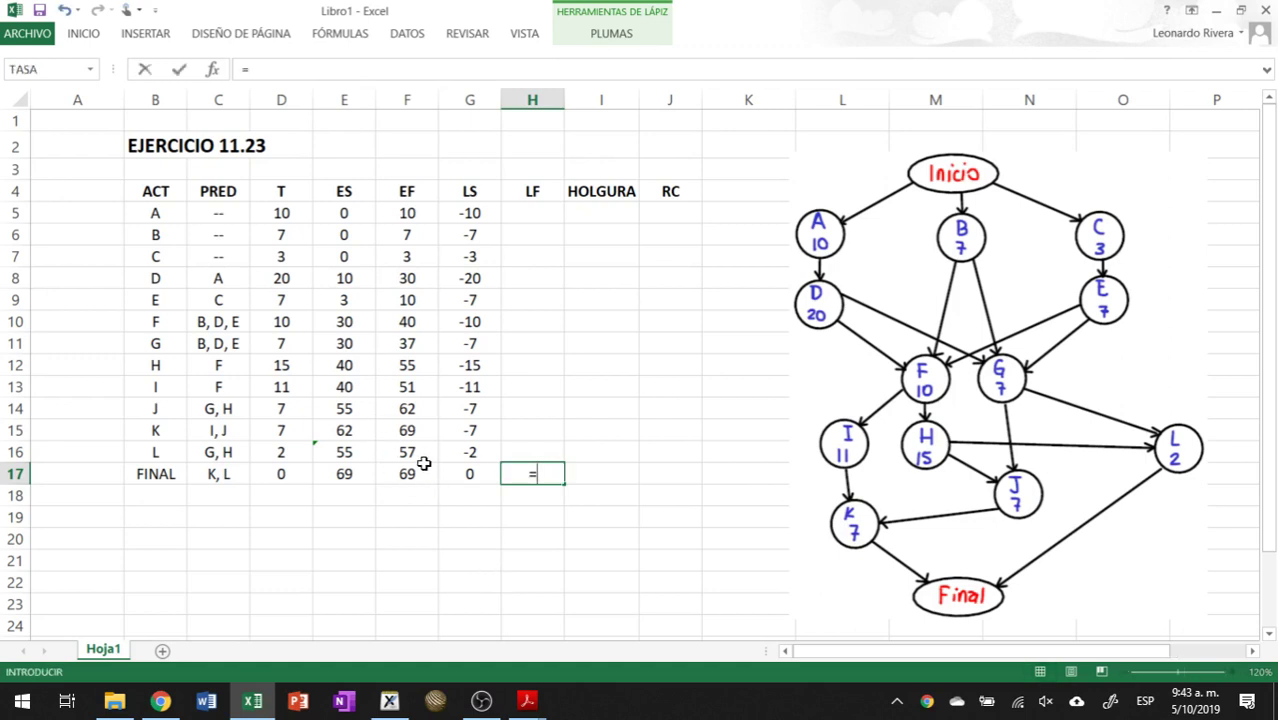
pyautogui.click(410, 472)
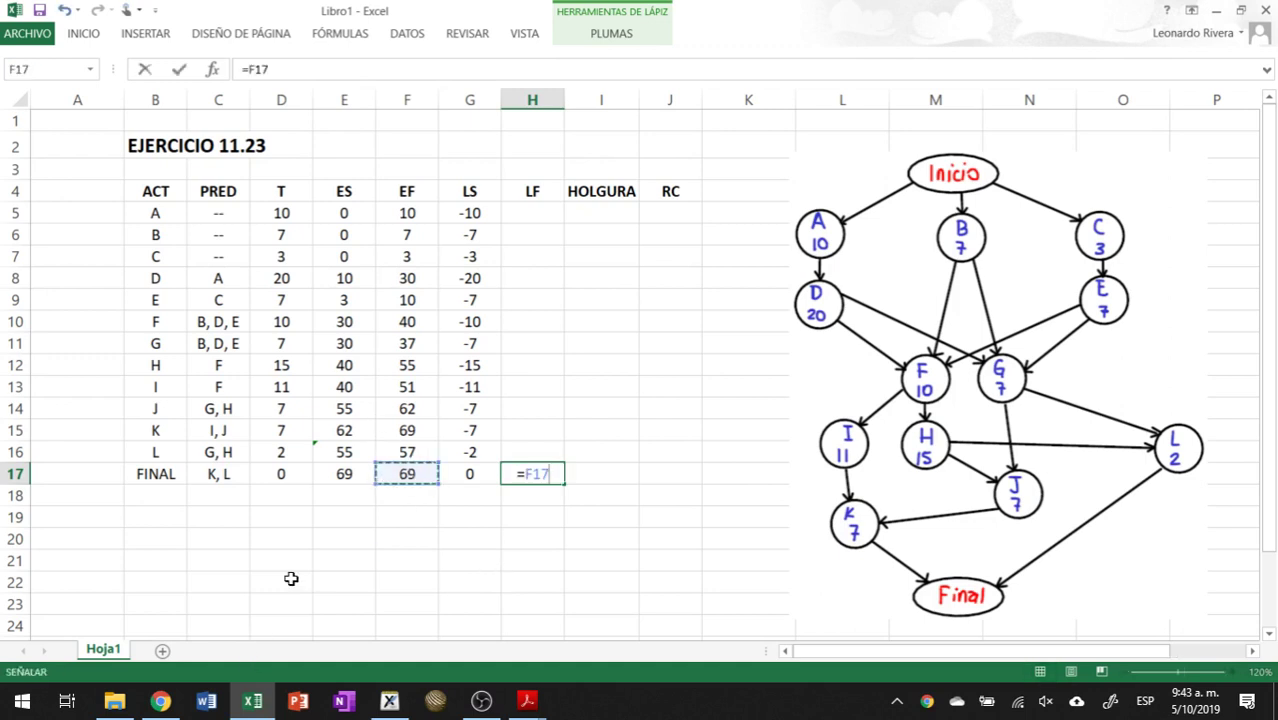
pyautogui.press('Return')
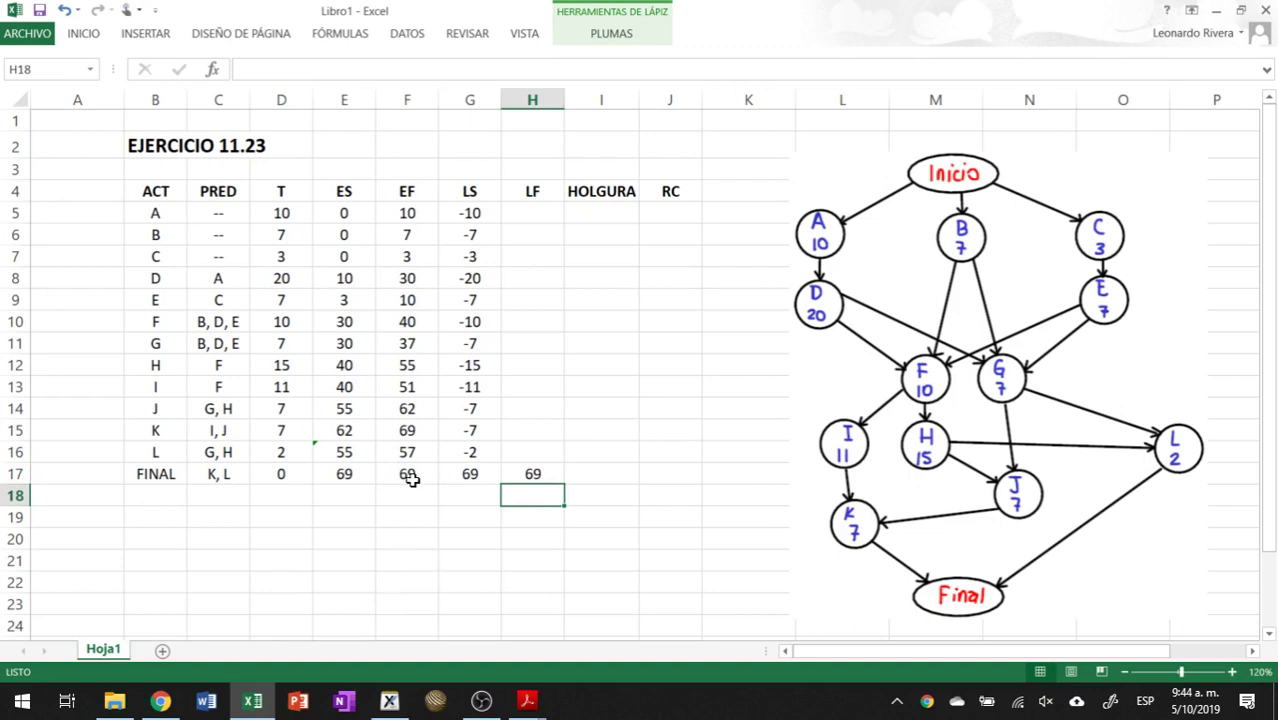
pyautogui.click(176, 457)
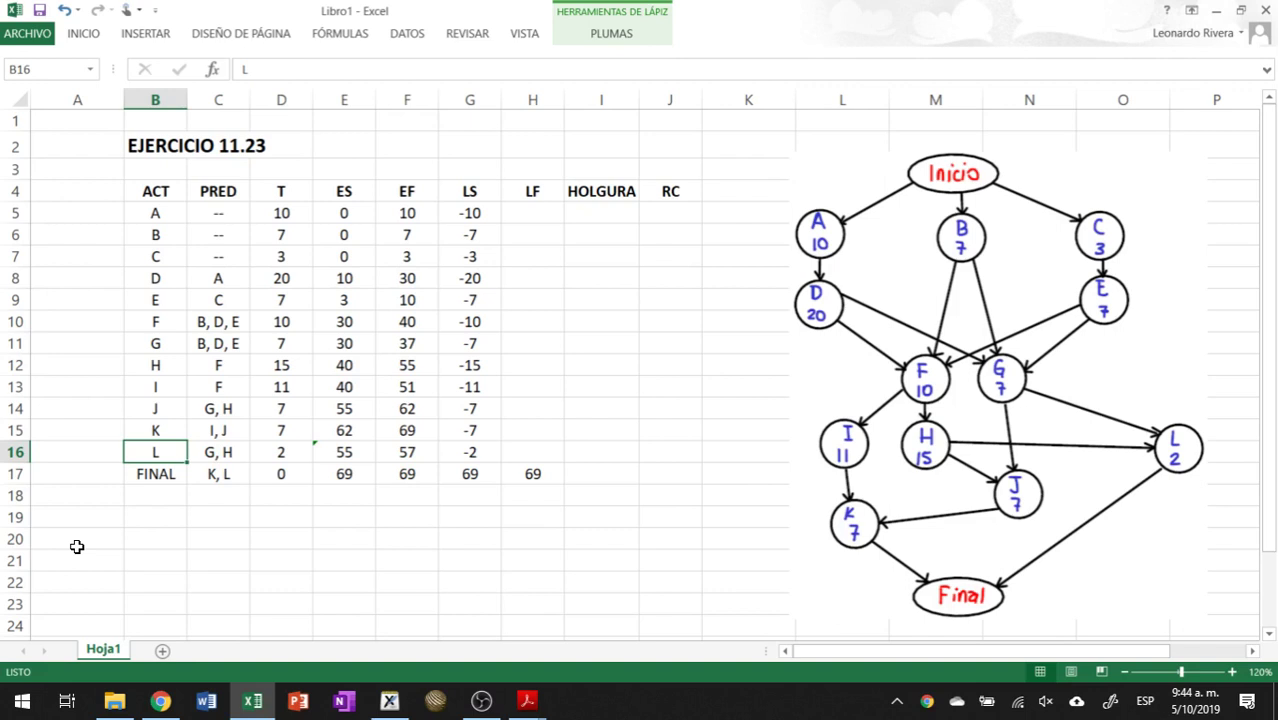
pyautogui.click(538, 454)
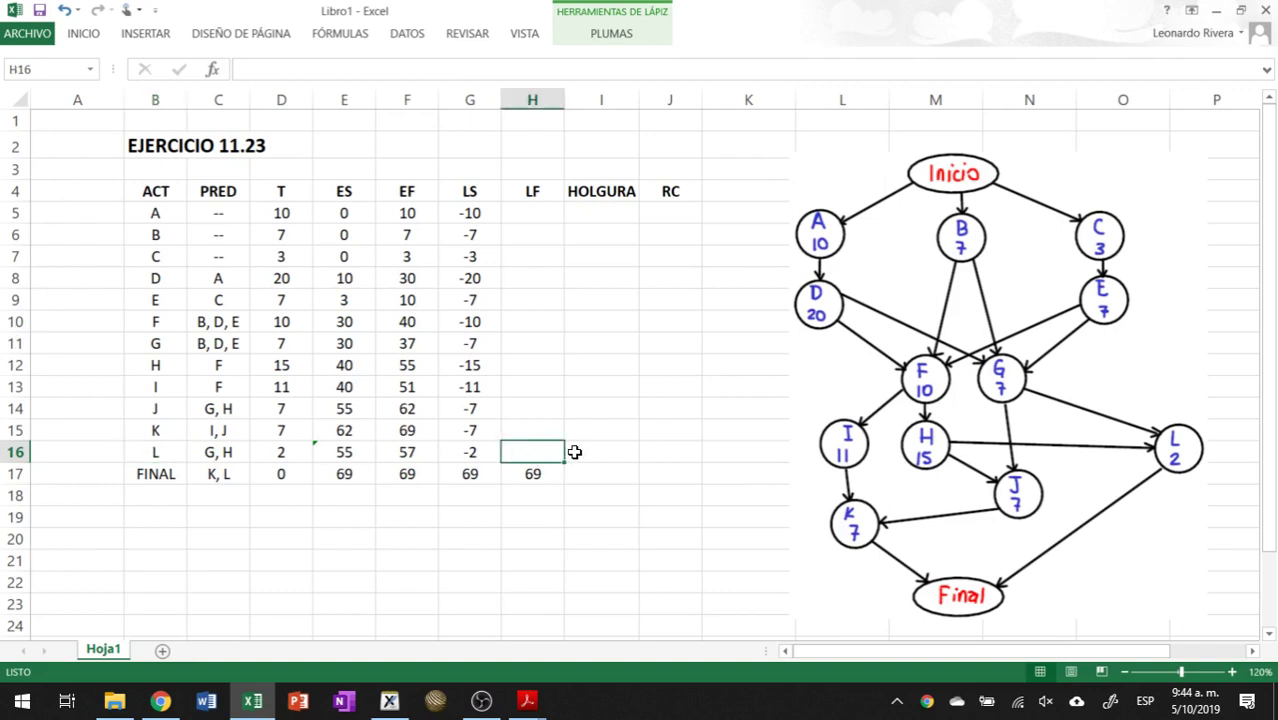
pyautogui.write('=')
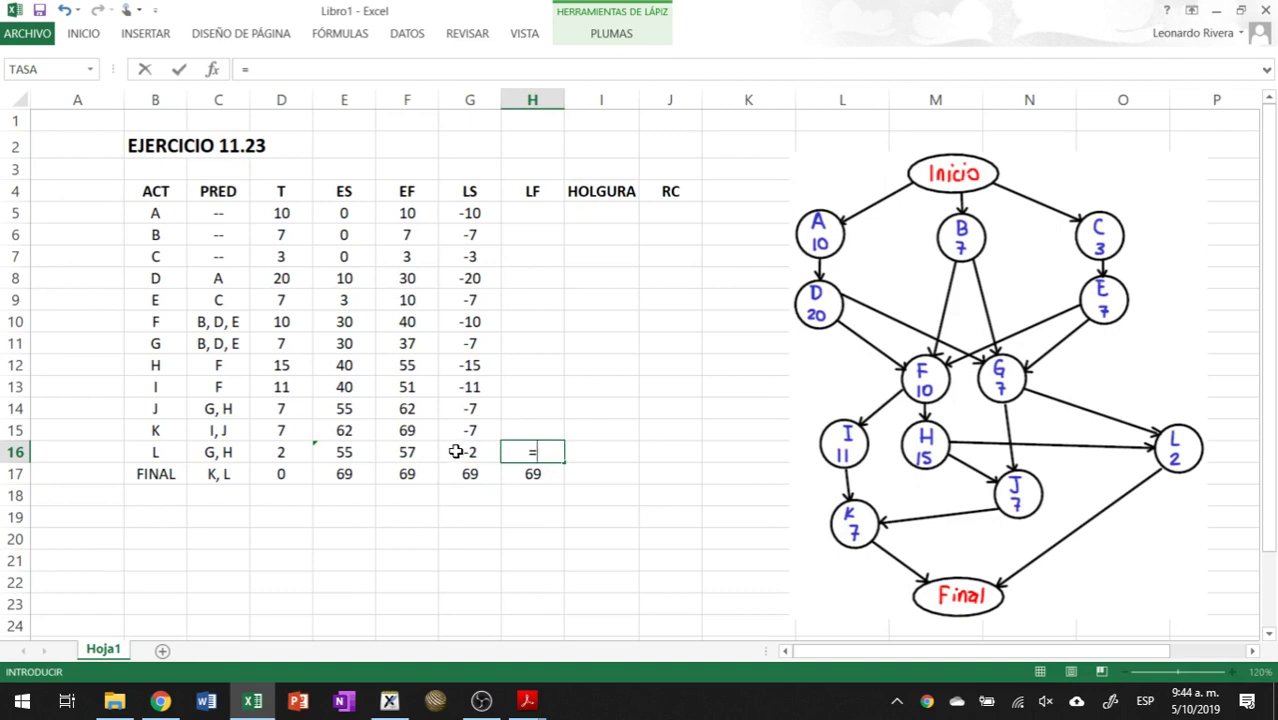
pyautogui.click(466, 475)
pyautogui.press('Return')
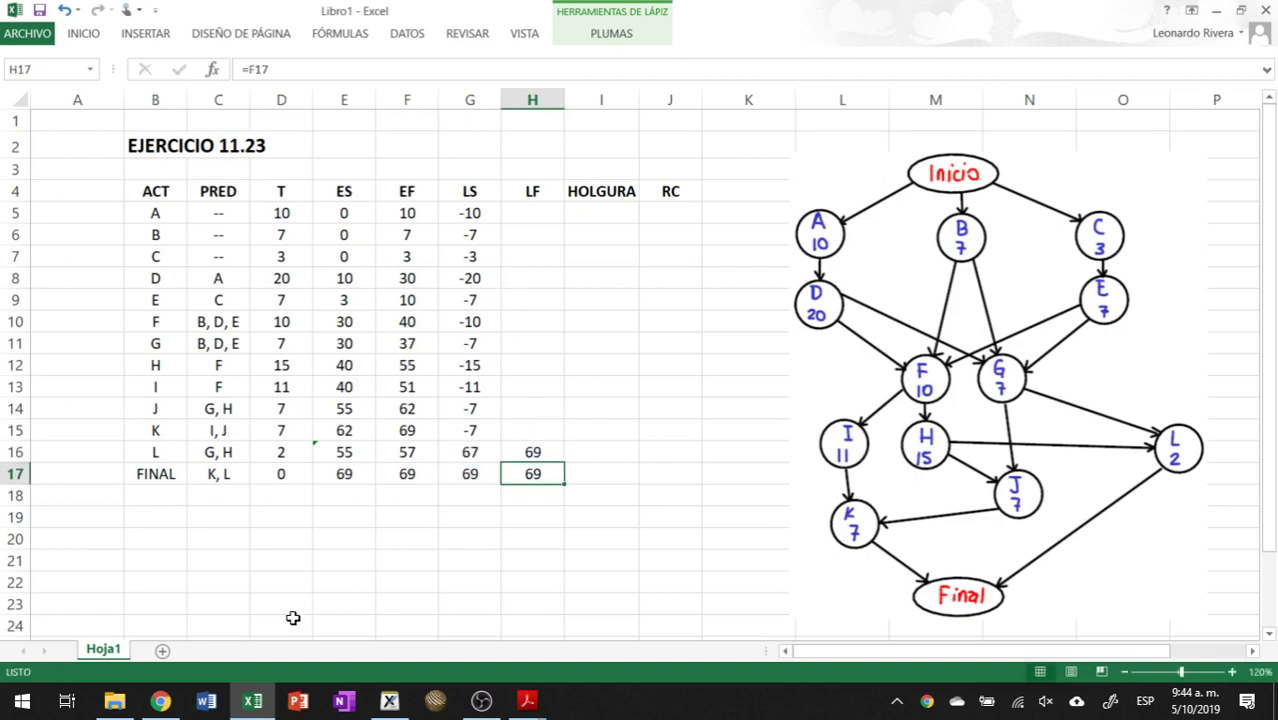
pyautogui.click(549, 452)
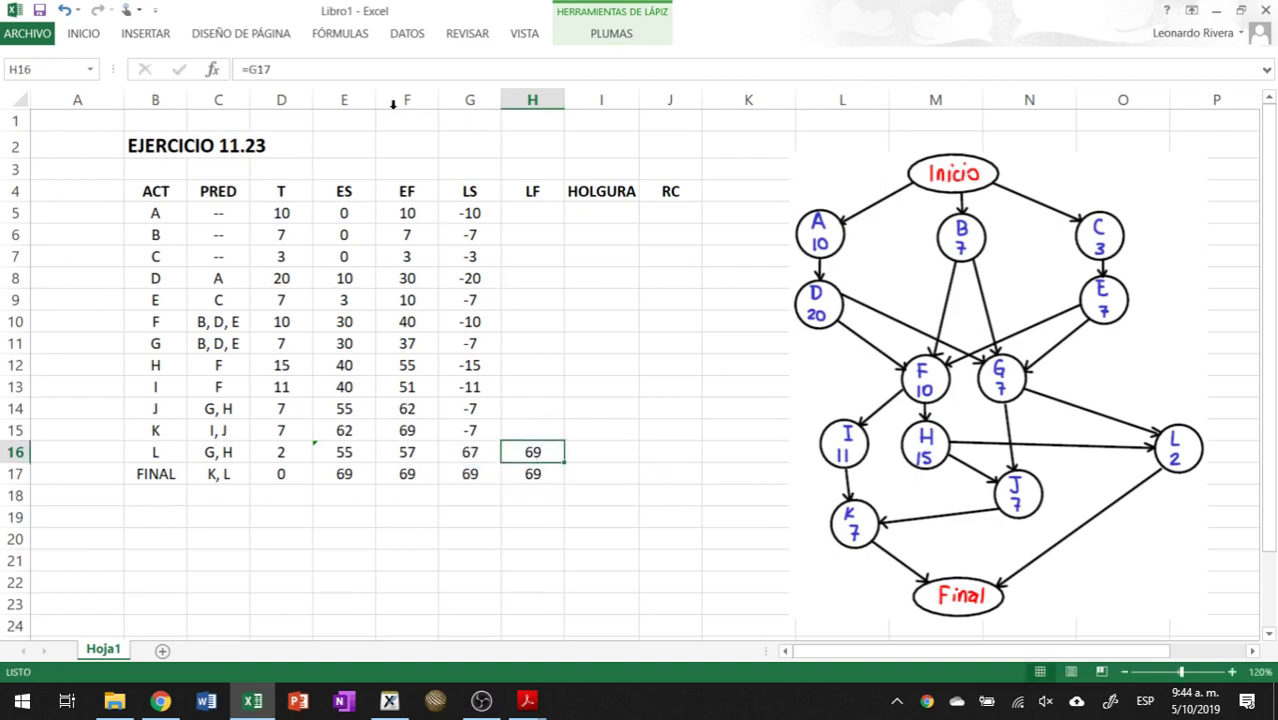
pyautogui.click(340, 35)
pyautogui.click(795, 58)
# Step: Set K's LF in H15 to =G17 (69), accepting Excel's correction, and trace it
pyautogui.click(553, 426)
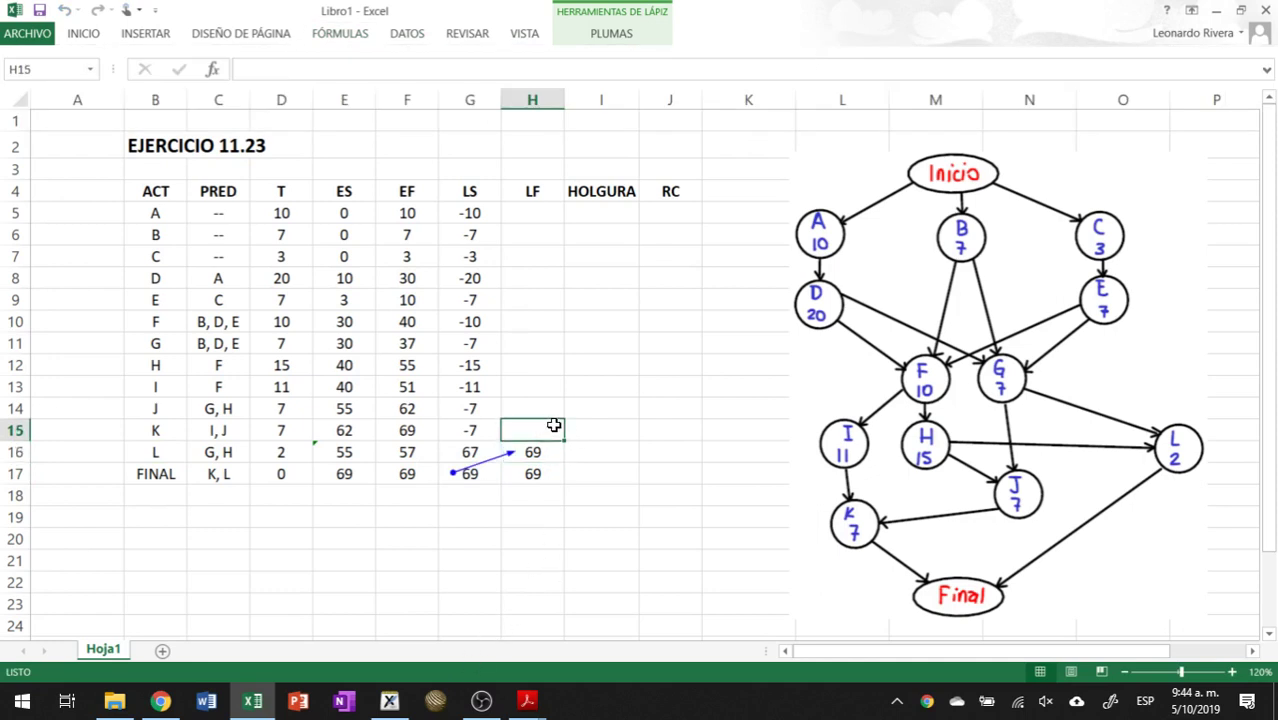
pyautogui.write('=')
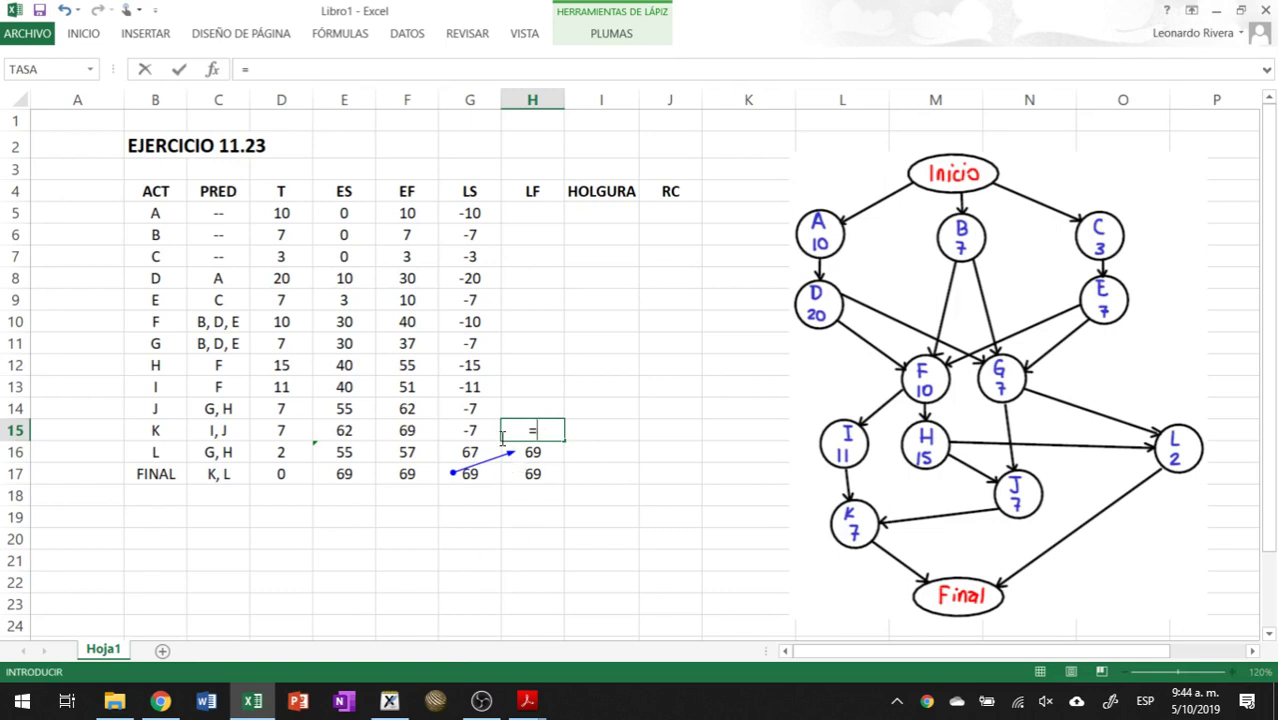
pyautogui.click(493, 475)
pyautogui.write(')')
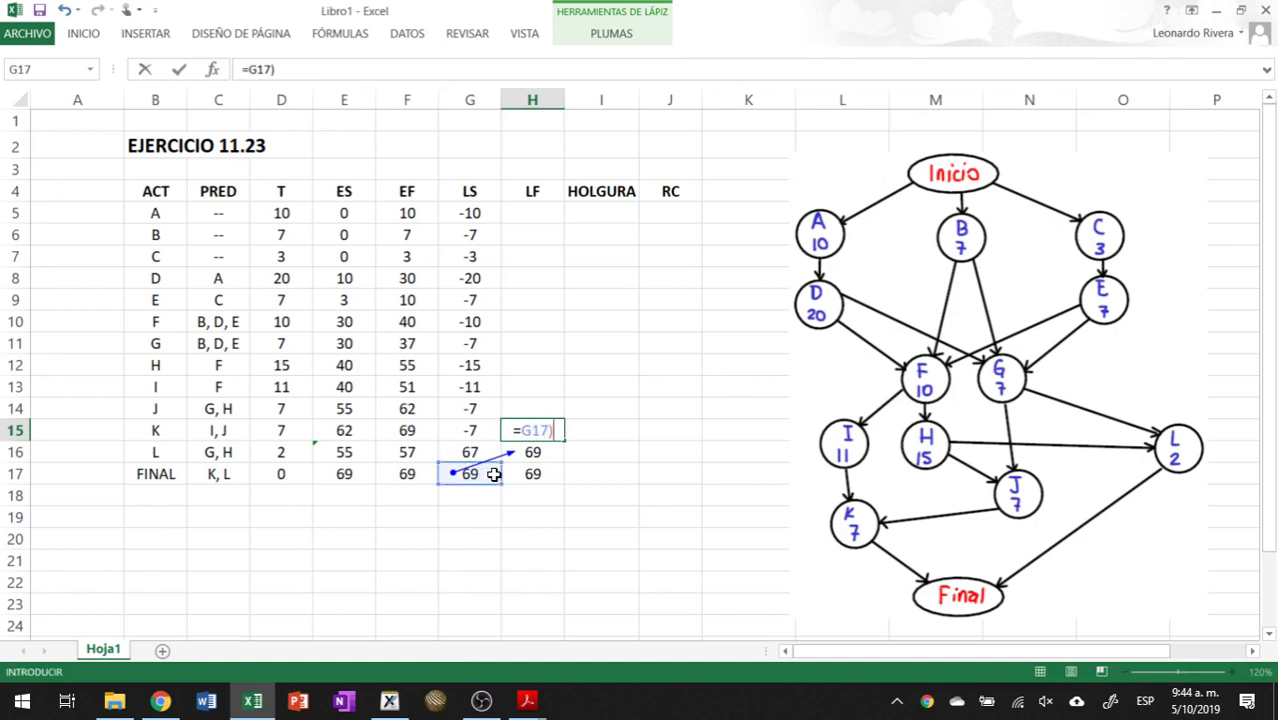
pyautogui.press('Return')
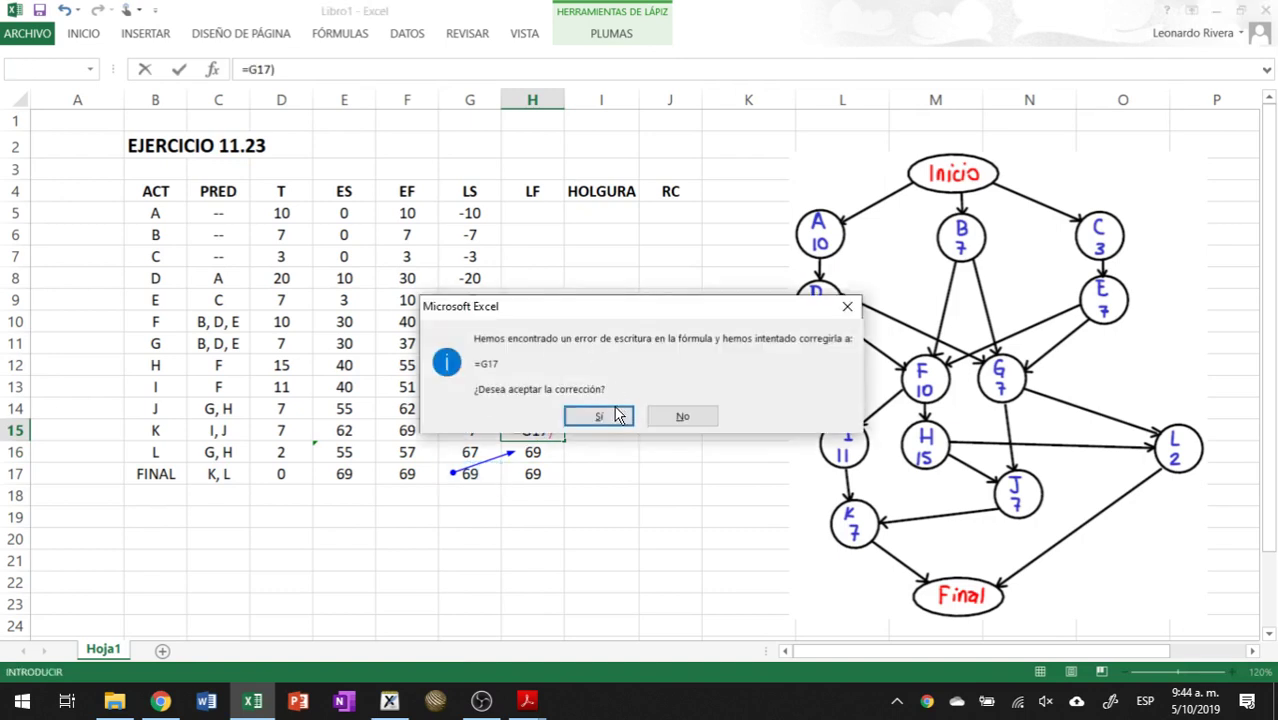
pyautogui.click(605, 421)
pyautogui.click(550, 433)
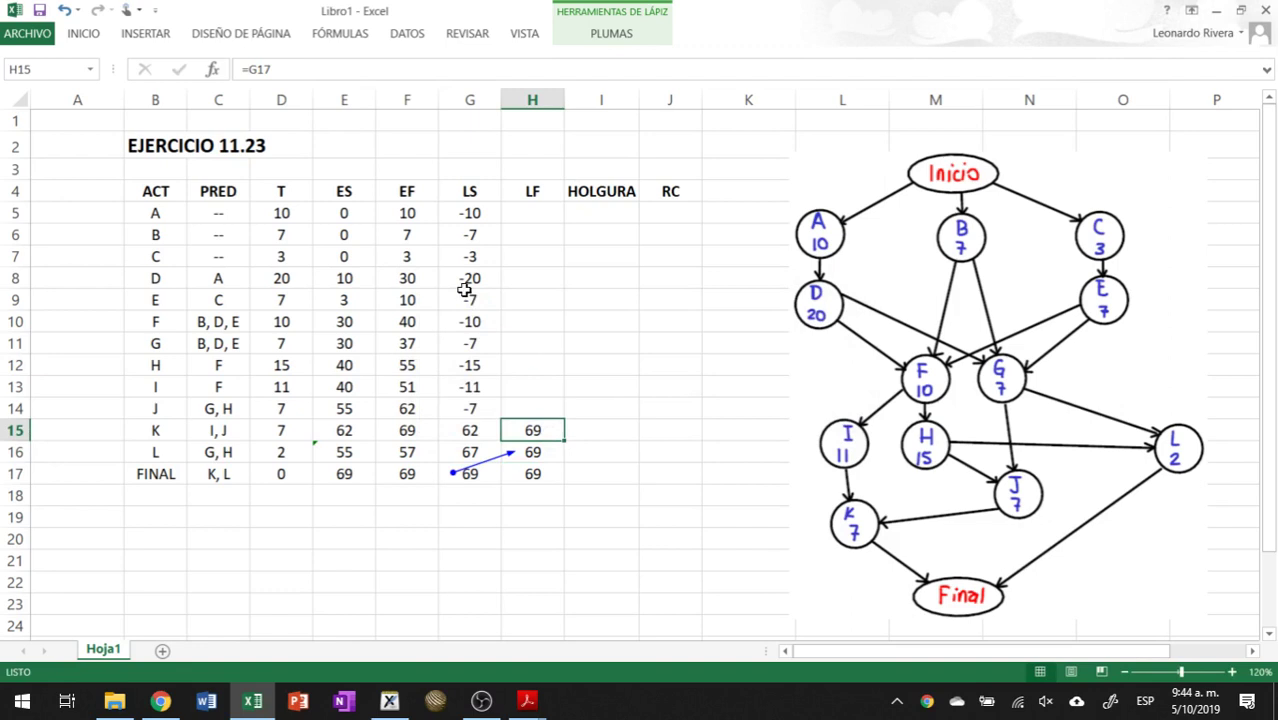
pyautogui.click(345, 33)
pyautogui.click(810, 88)
# Step: Set J's LF in H14 to =G15, giving 62
pyautogui.click(542, 411)
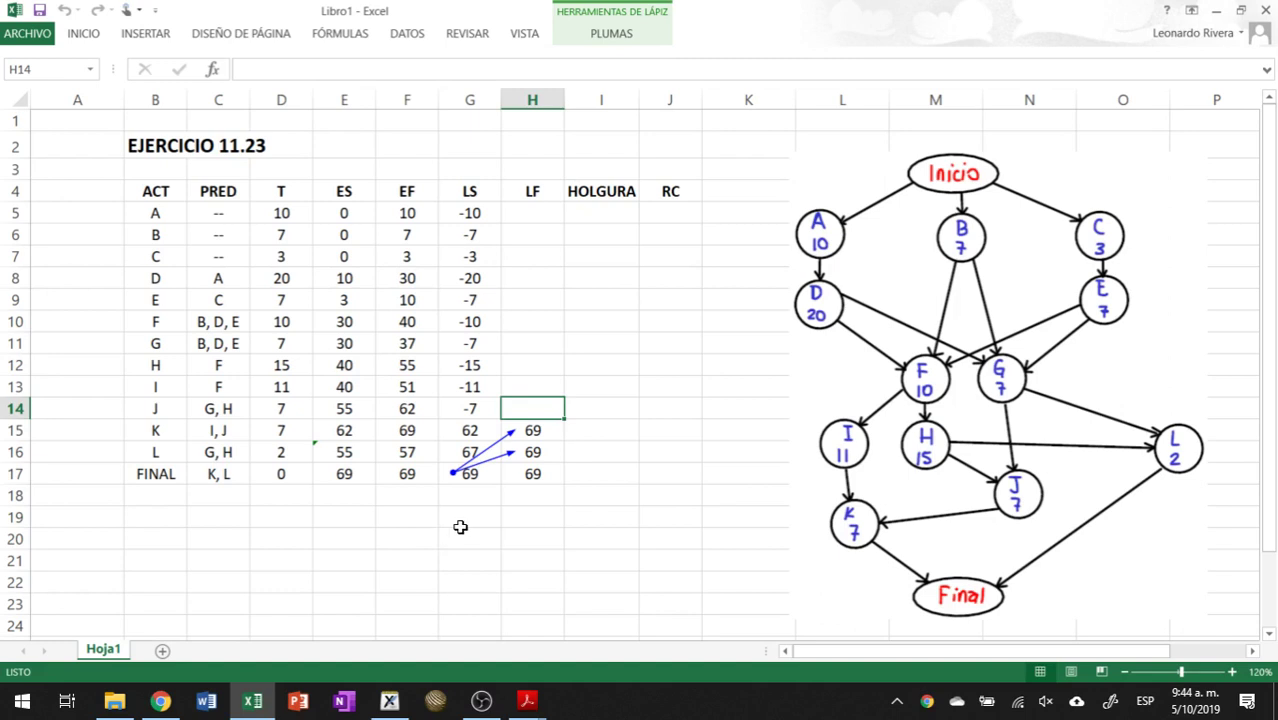
pyautogui.write('=')
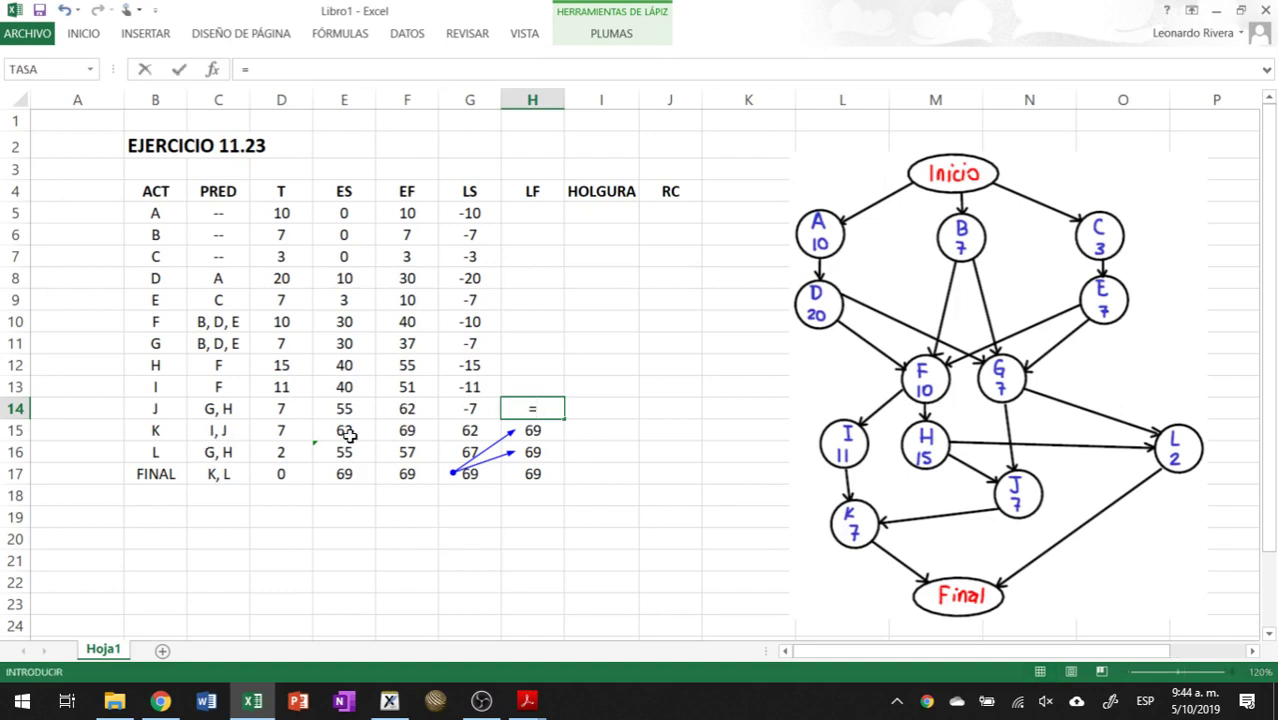
pyautogui.click(468, 432)
pyautogui.press('Return')
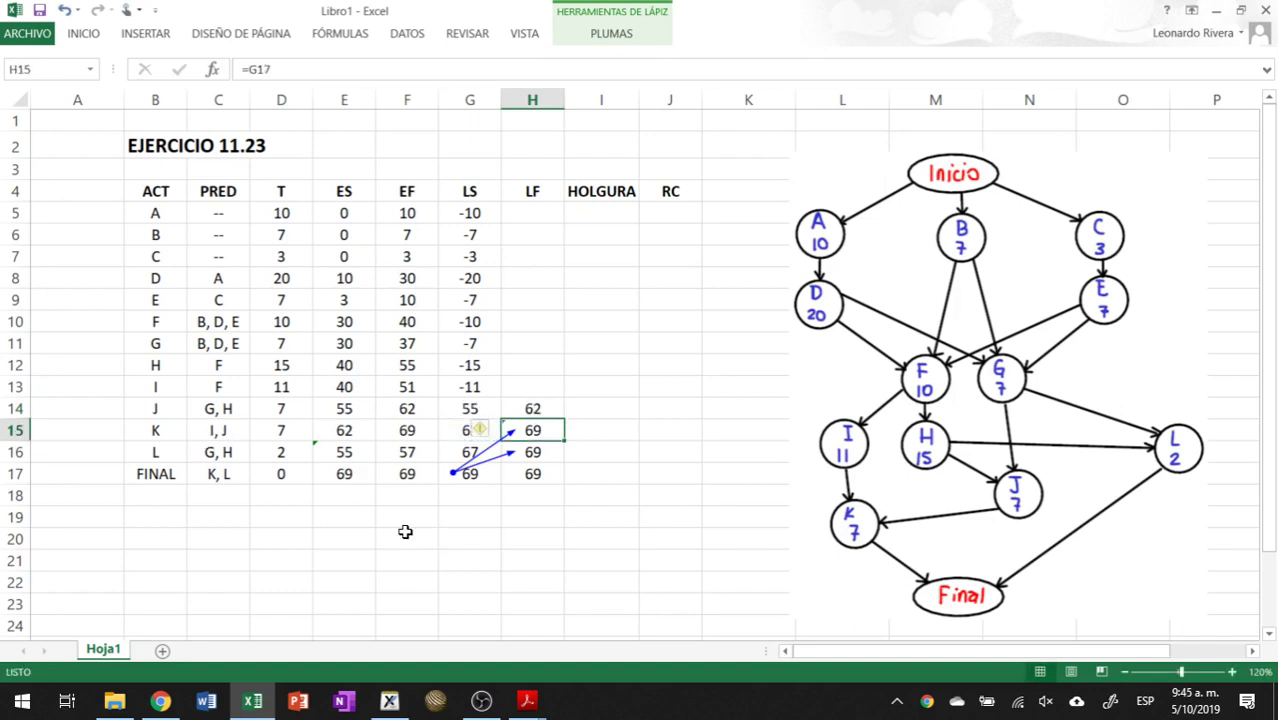
pyautogui.click(553, 410)
# Step: Set I's LF in H13 to =G15, giving 62 and LS 51
pyautogui.click(536, 385)
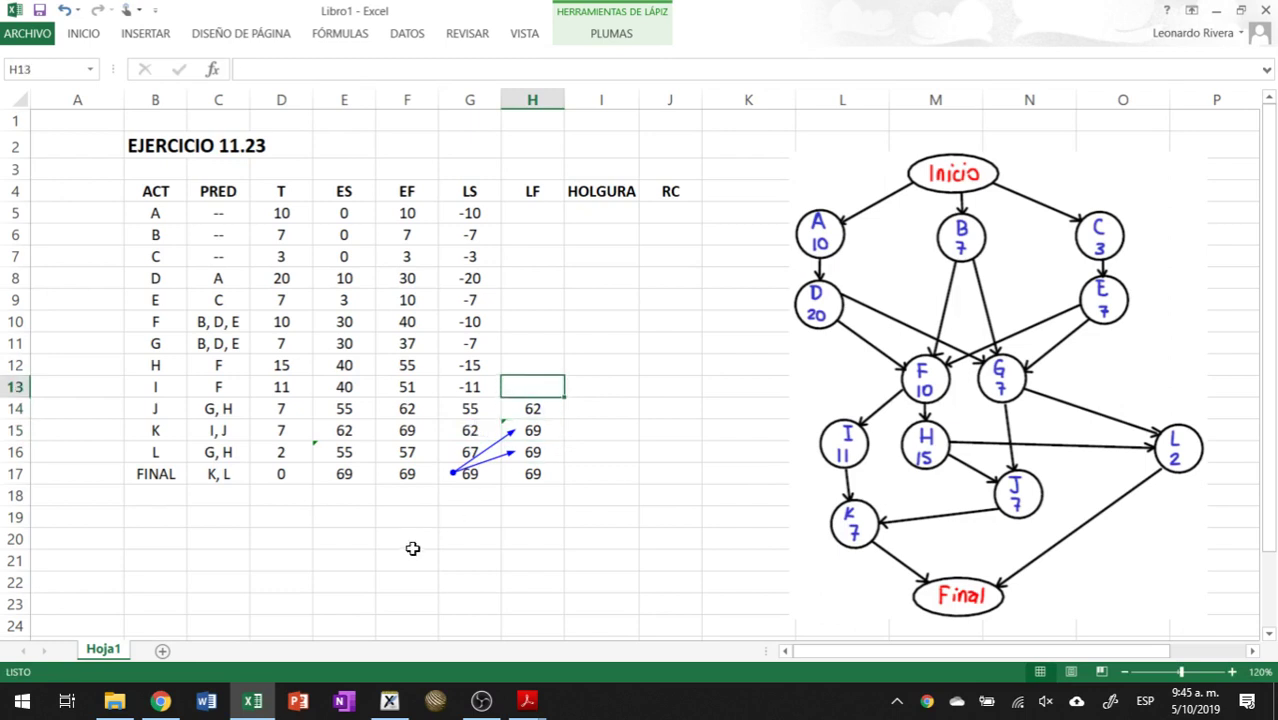
pyautogui.click(152, 387)
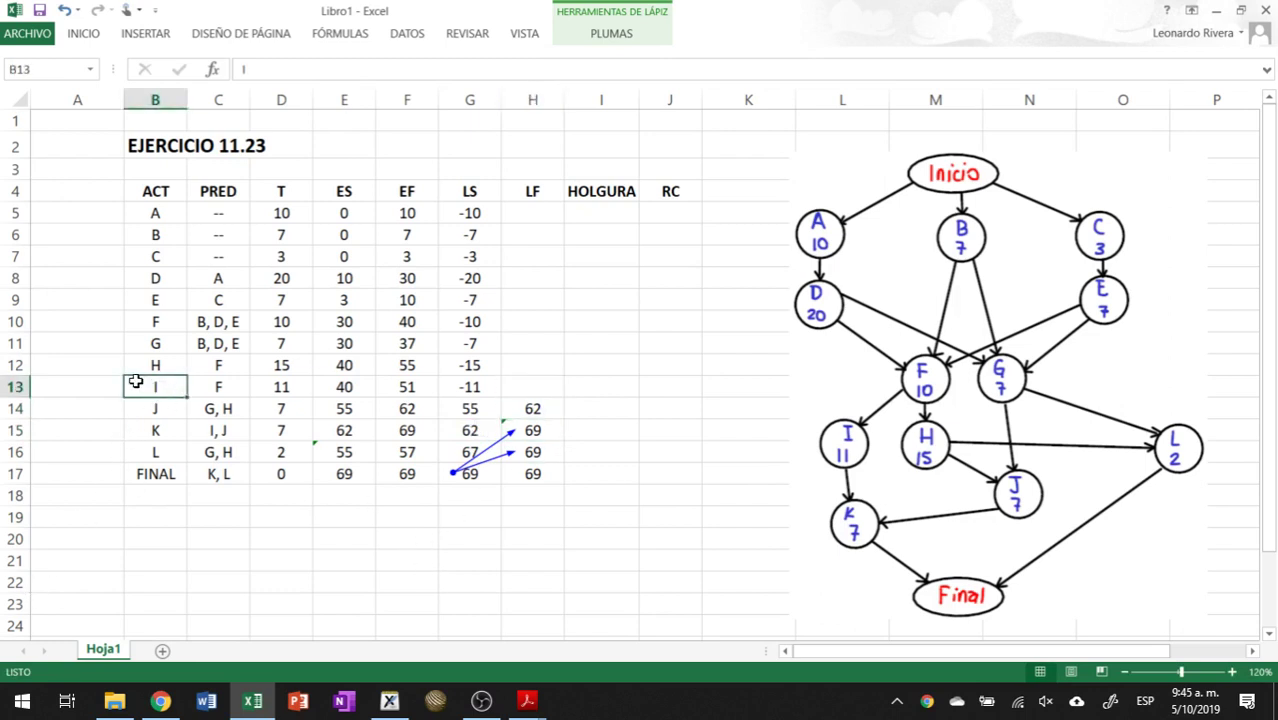
pyautogui.click(516, 388)
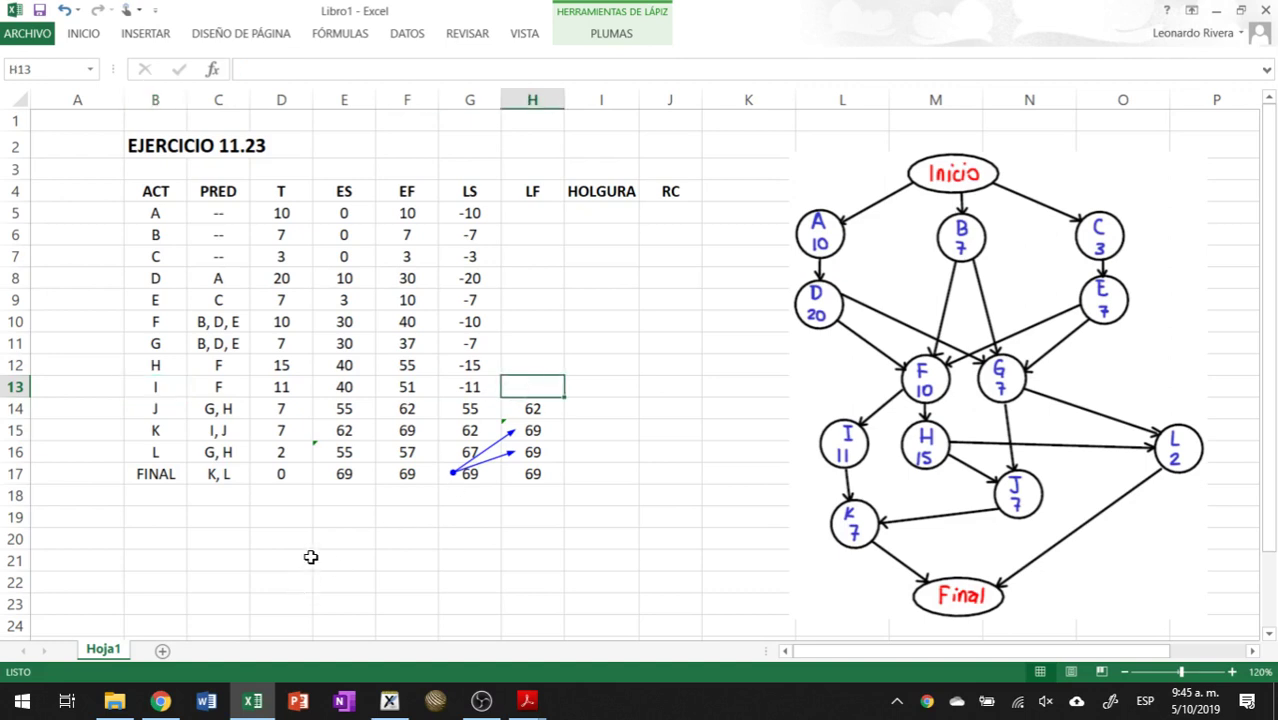
pyautogui.write('=')
pyautogui.click(470, 430)
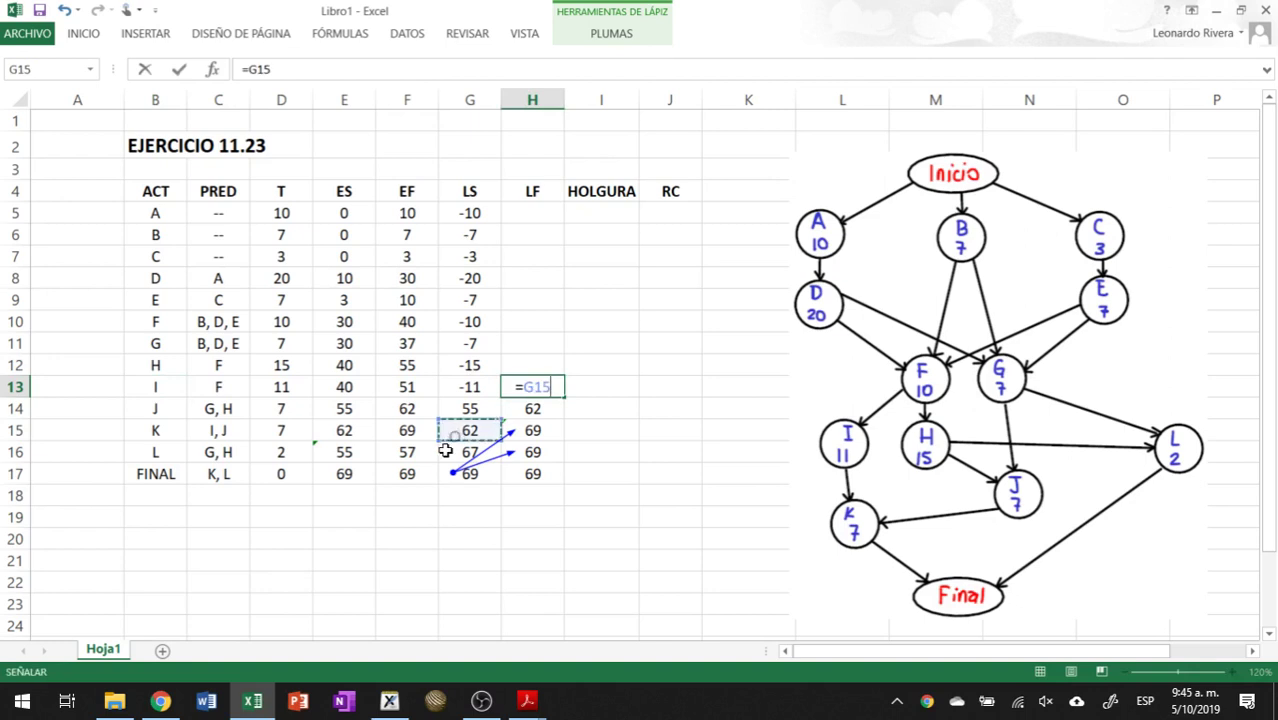
pyautogui.press('Return')
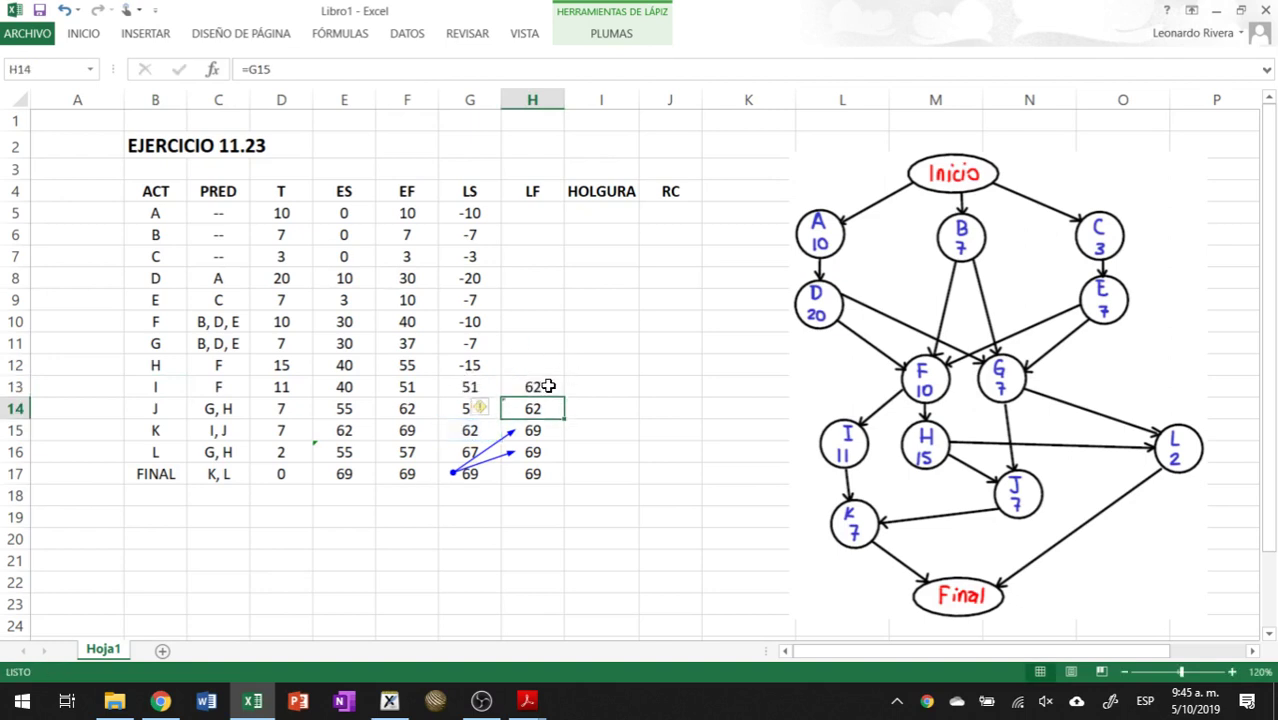
pyautogui.click(535, 386)
pyautogui.click(340, 33)
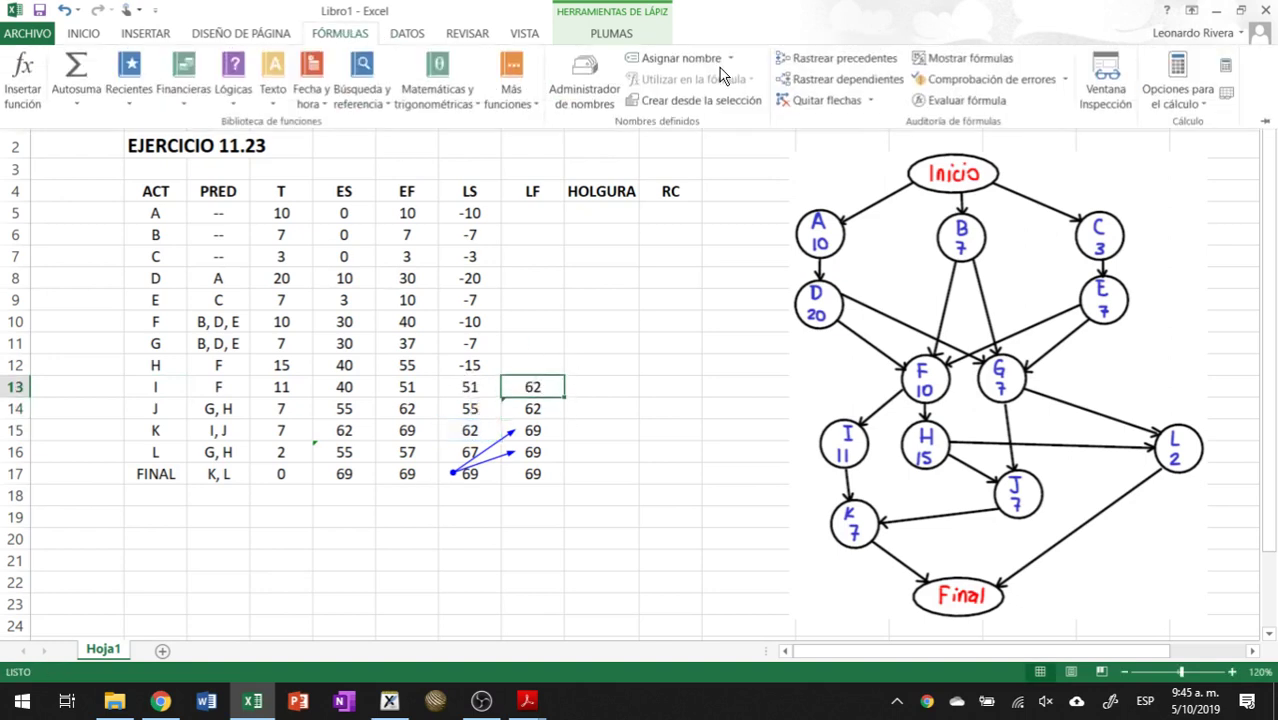
# Step: Trace H13's precedent to K's LS in G15, then review J's and L's LS formulas in G14 and G16
pyautogui.click(832, 58)
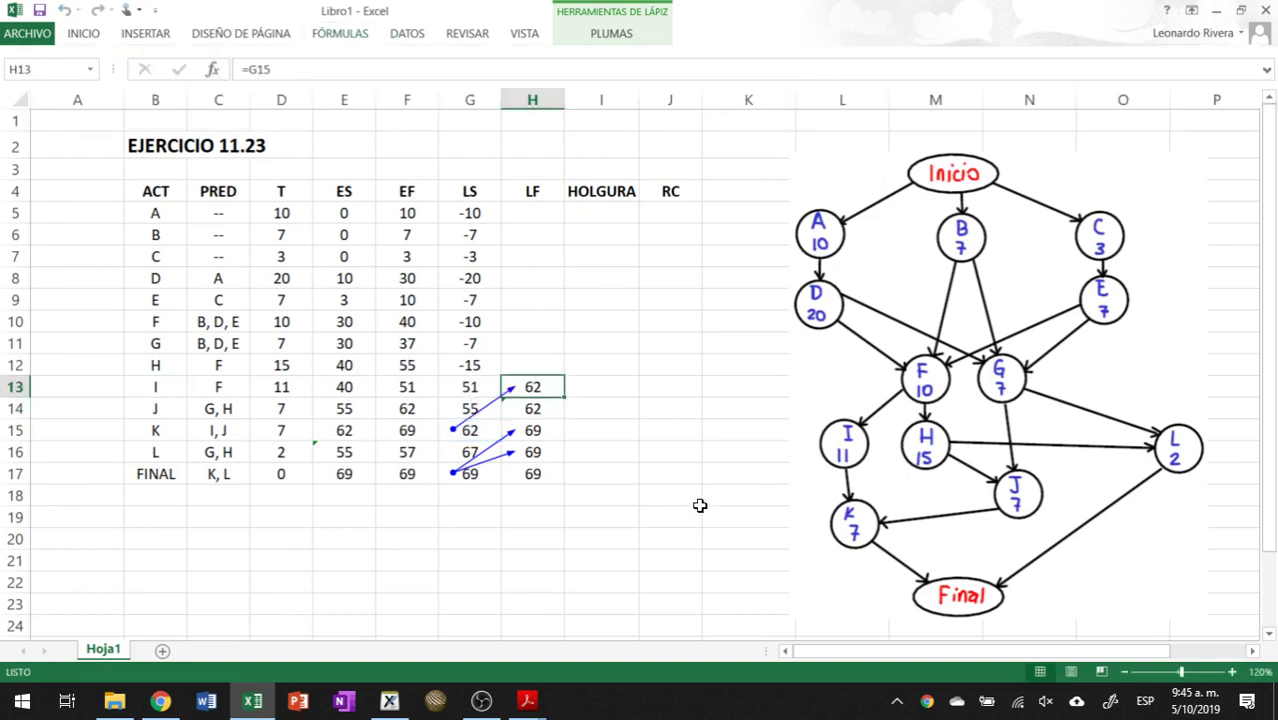
pyautogui.click(532, 360)
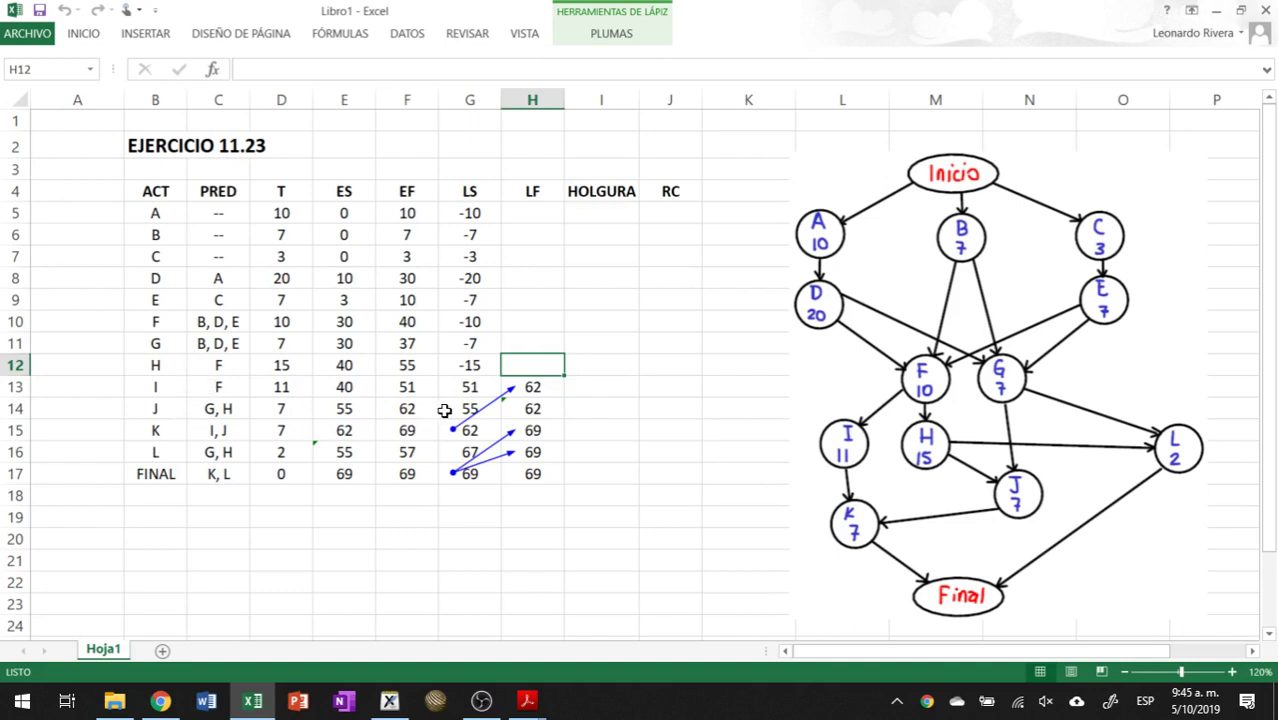
pyautogui.click(454, 411)
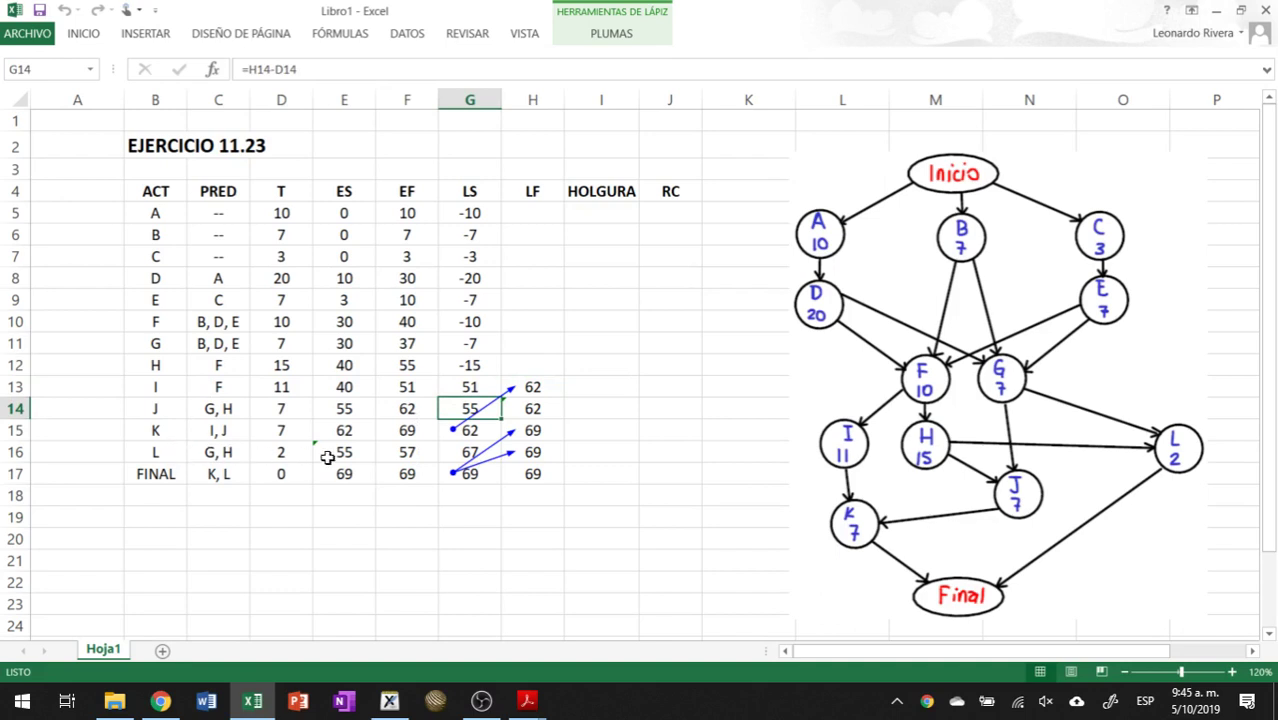
pyautogui.click(452, 453)
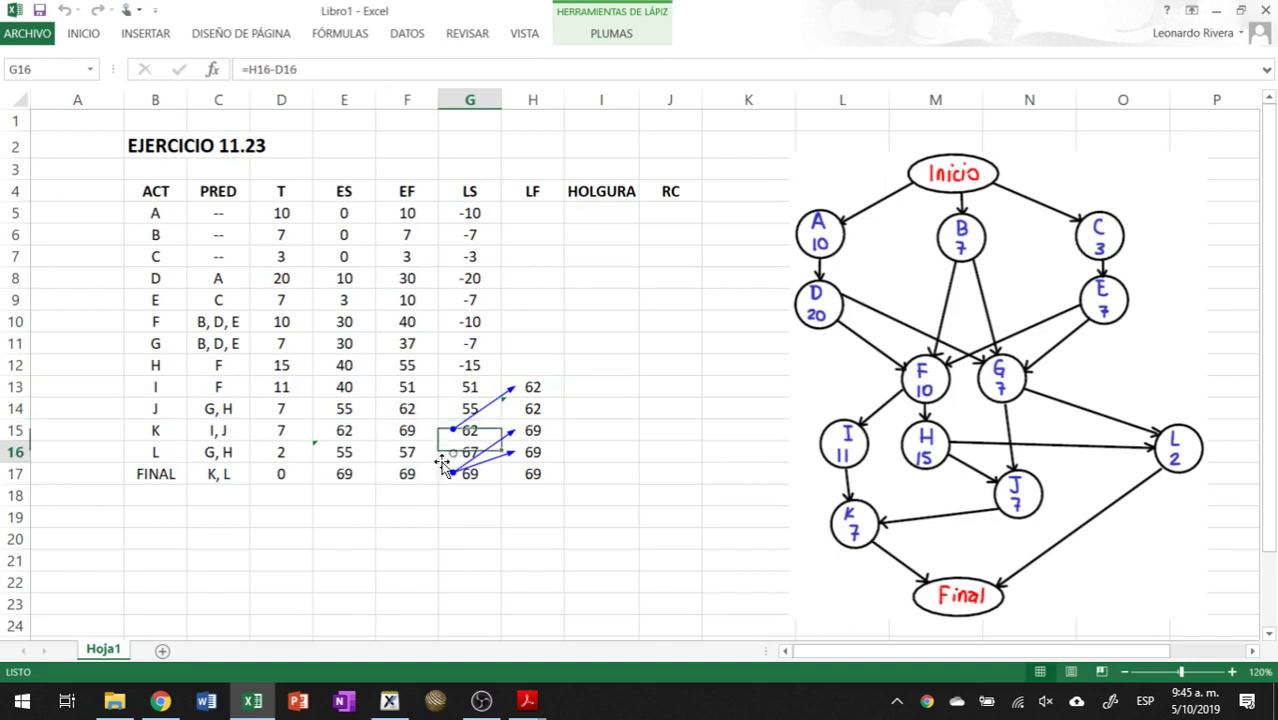
pyautogui.click(462, 408)
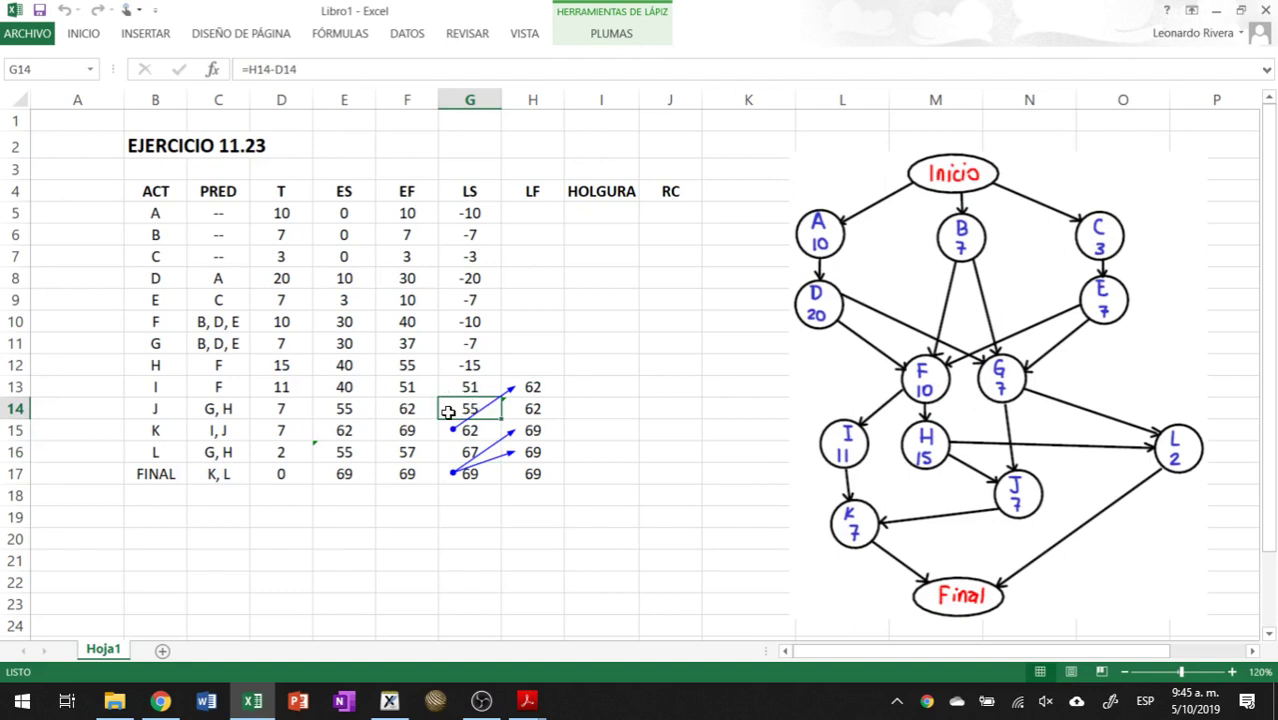
pyautogui.click(524, 371)
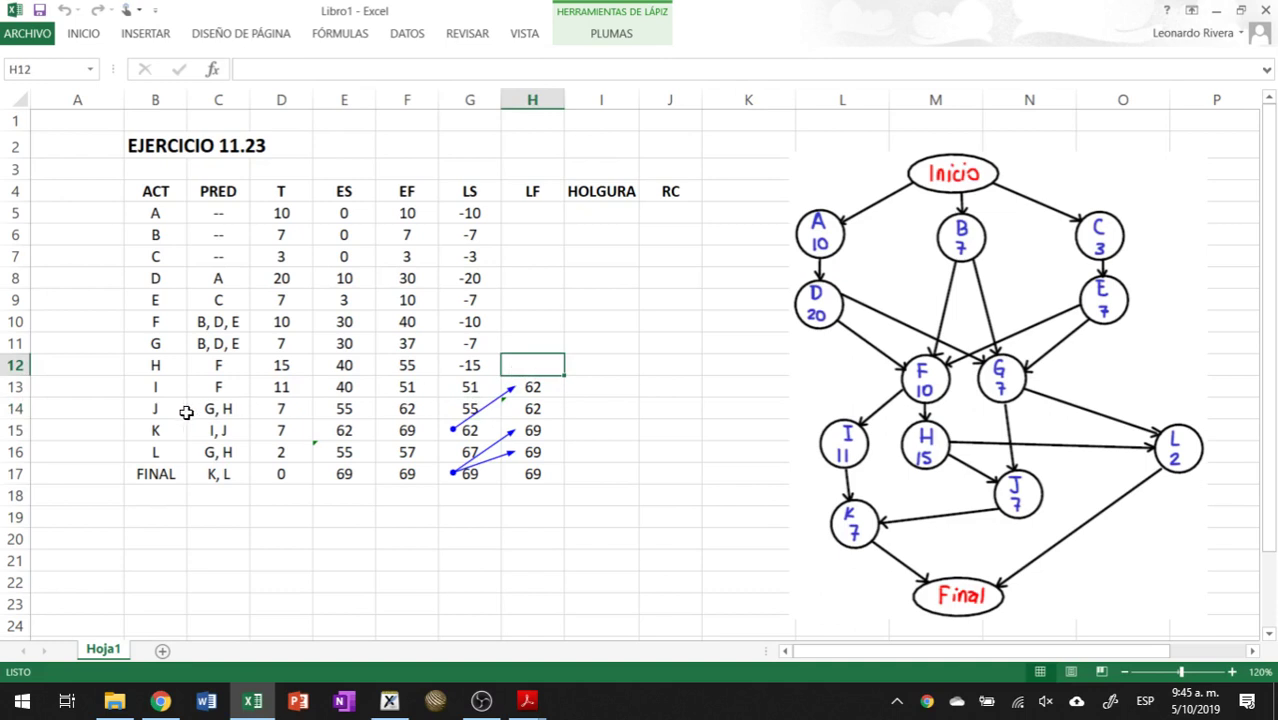
# Step: Set H's LF in H12 to =MIN(G14;G16), giving 55, and trace its precedents
pyautogui.write('=')
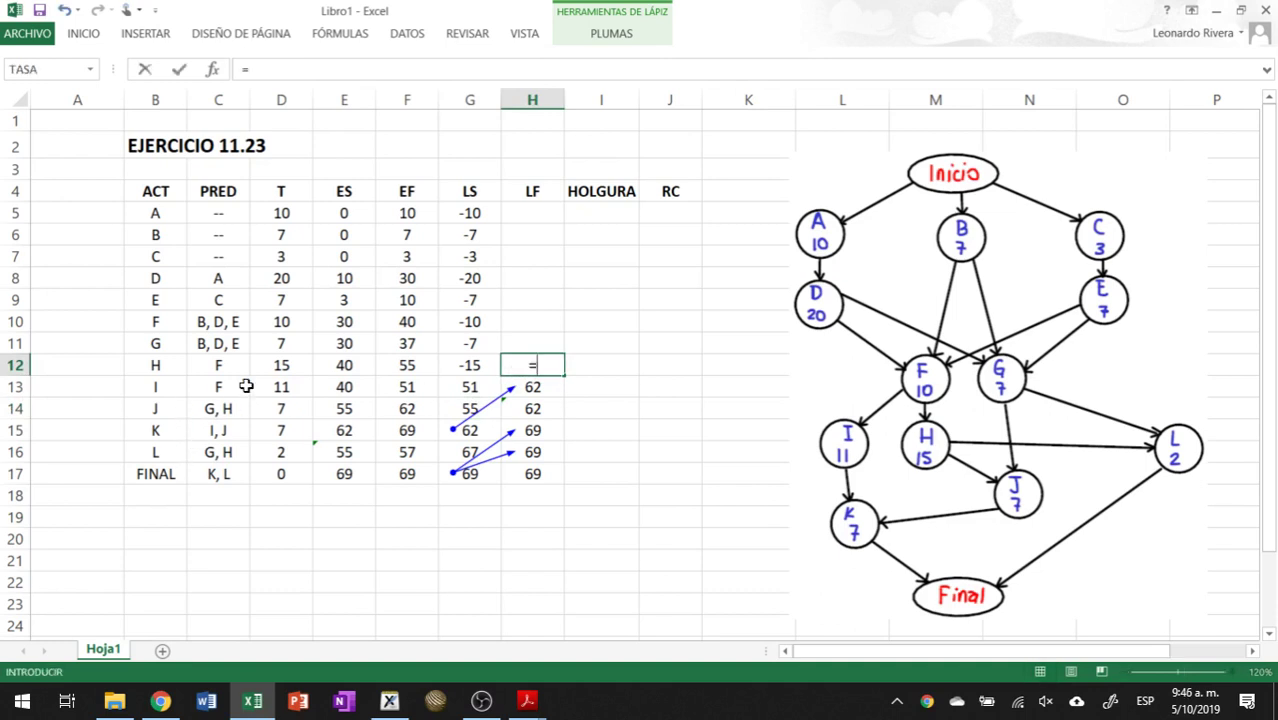
pyautogui.write('min(')
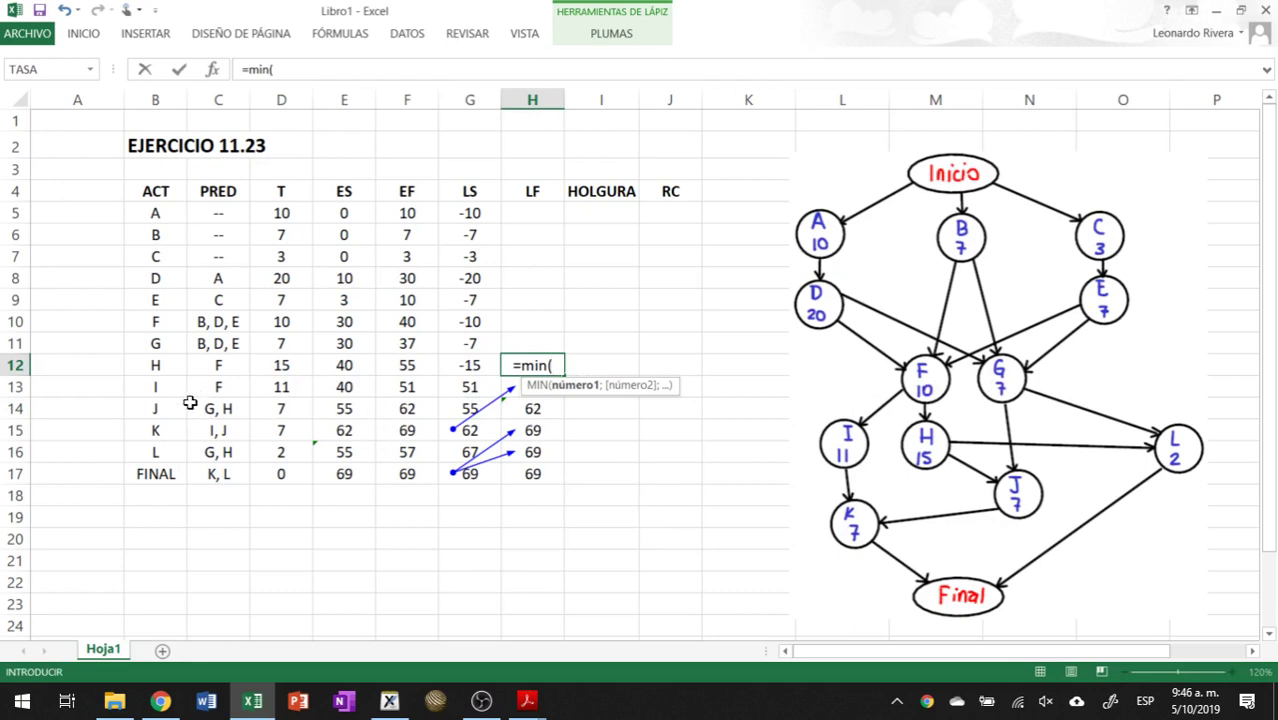
pyautogui.click(452, 407)
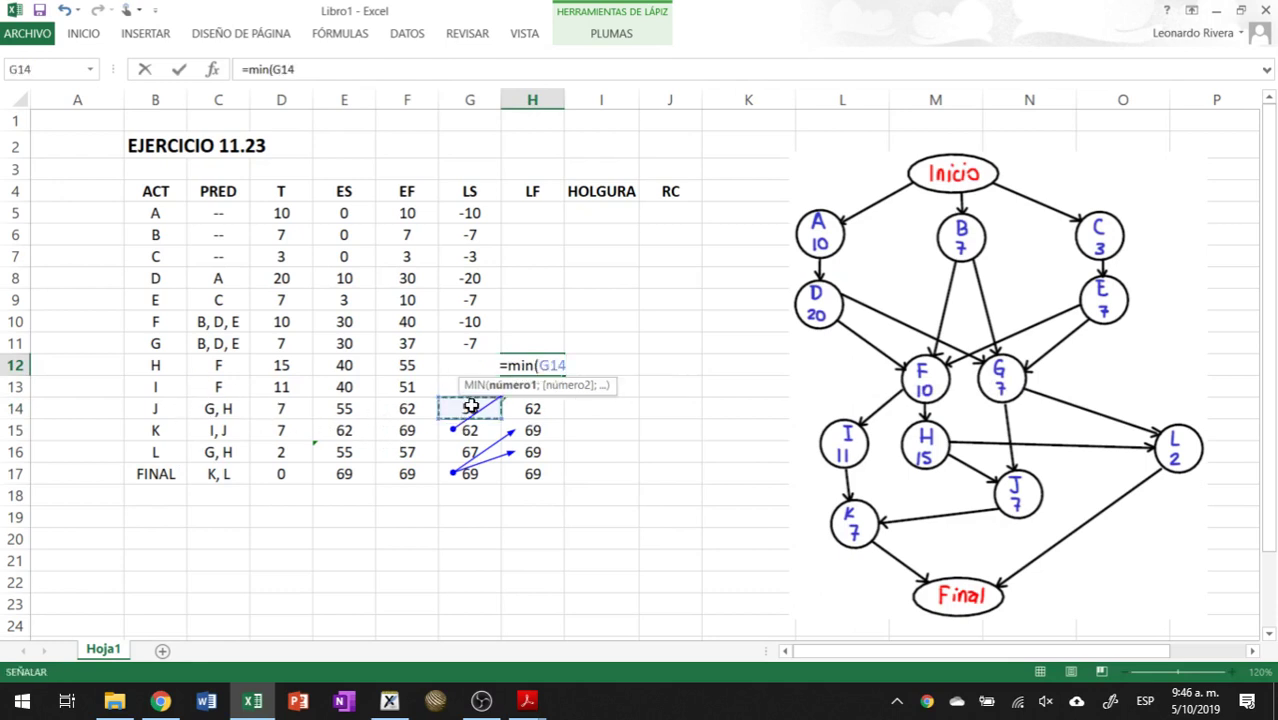
pyautogui.write(';')
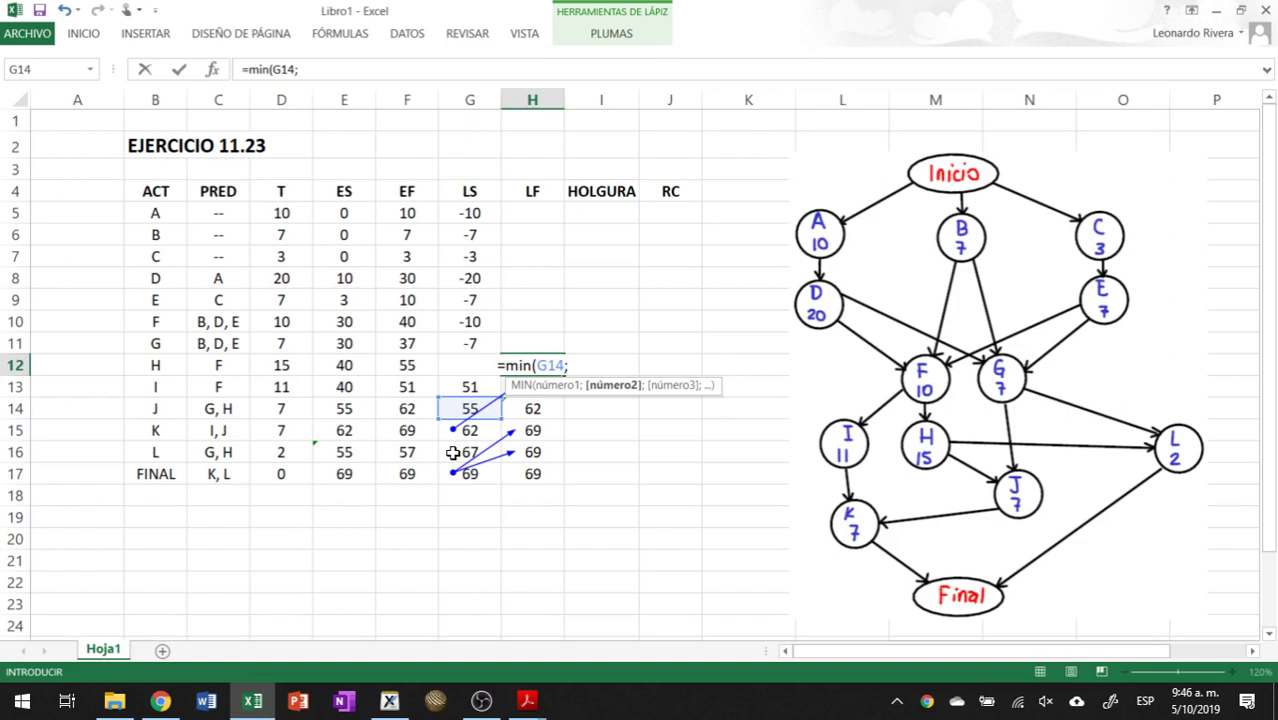
pyautogui.click(453, 452)
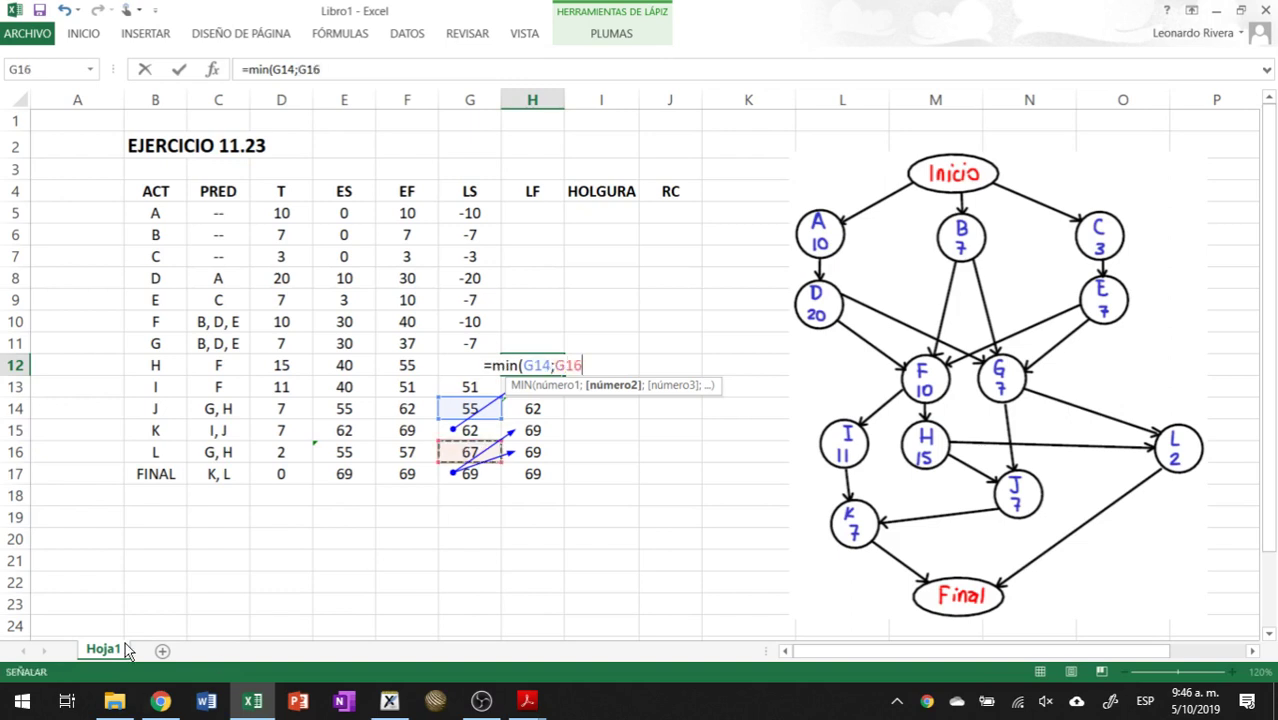
pyautogui.write(')')
pyautogui.press('Return')
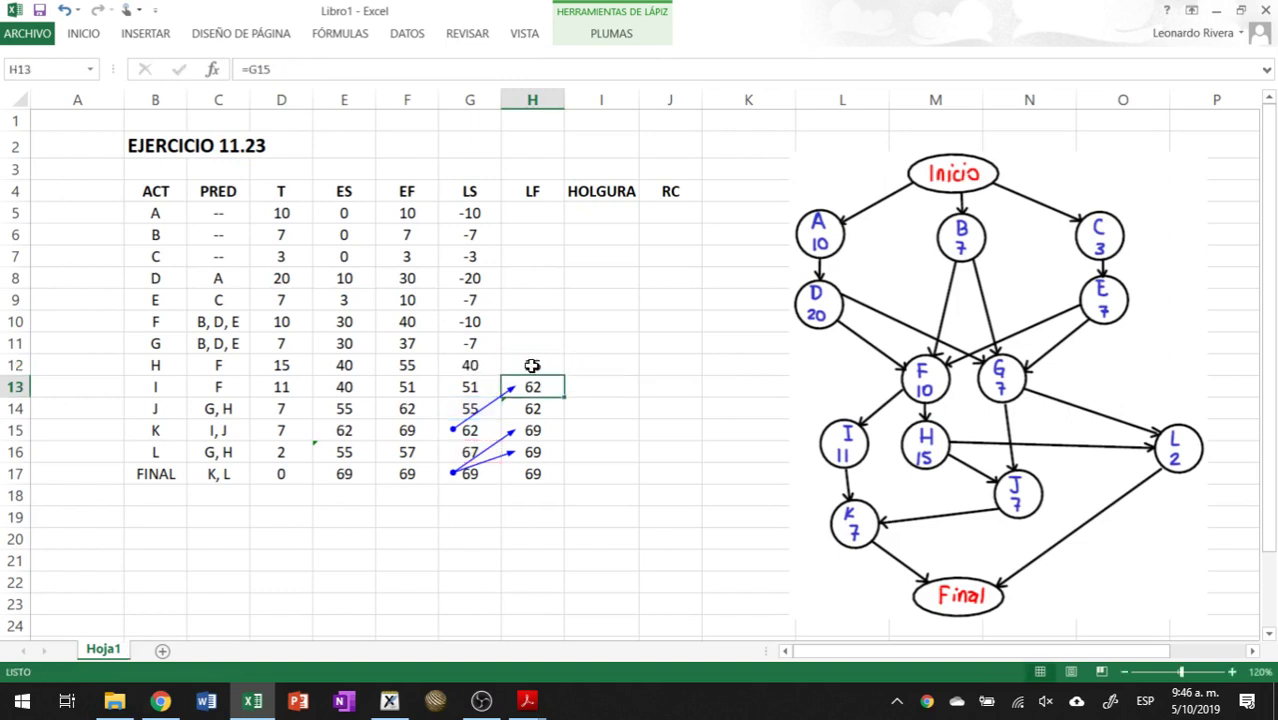
pyautogui.click(531, 365)
pyautogui.click(372, 44)
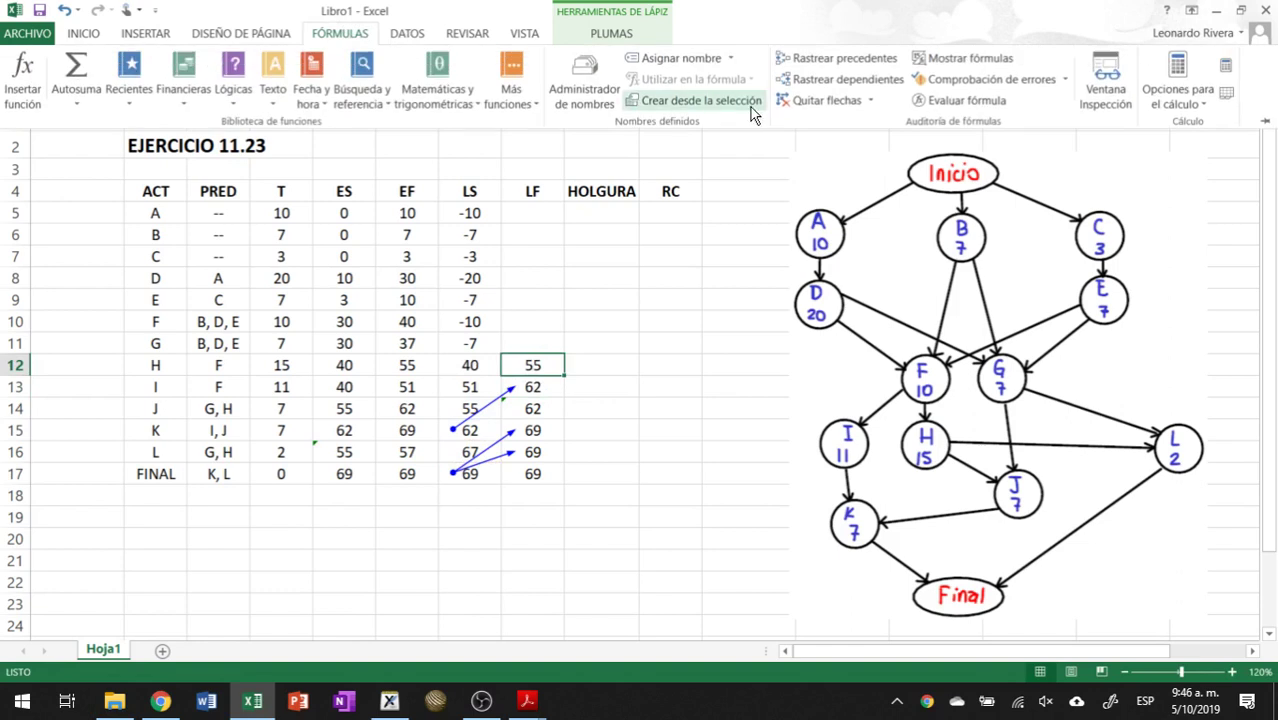
pyautogui.click(810, 100)
pyautogui.click(830, 57)
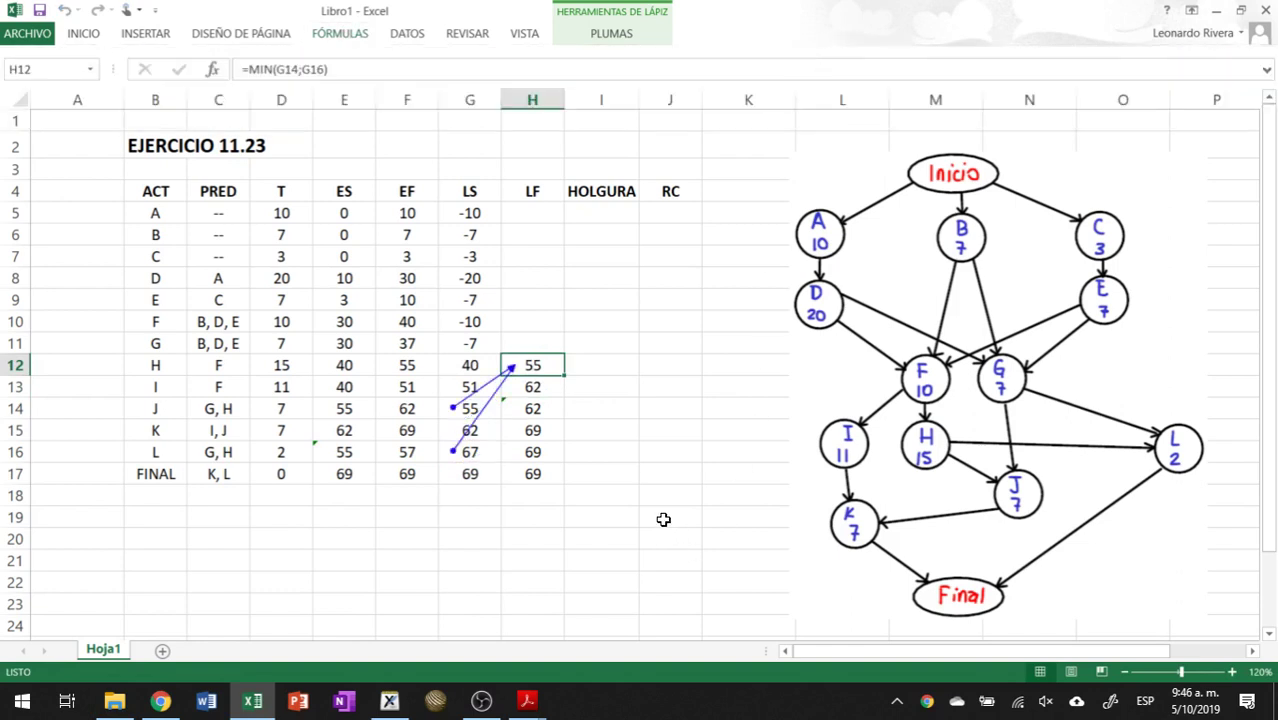
# Step: Set G's LF in H11 to =MIN(G14;G16), giving 55 and LS 48
pyautogui.click(549, 345)
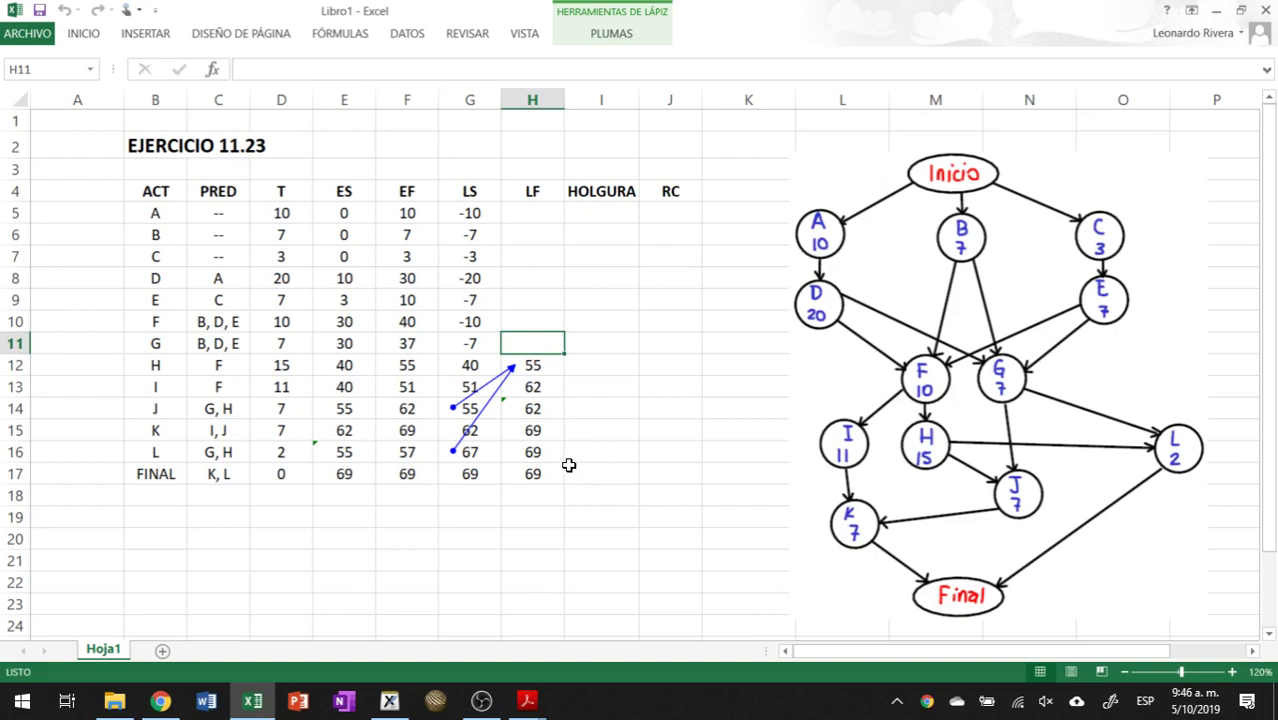
pyautogui.write('=')
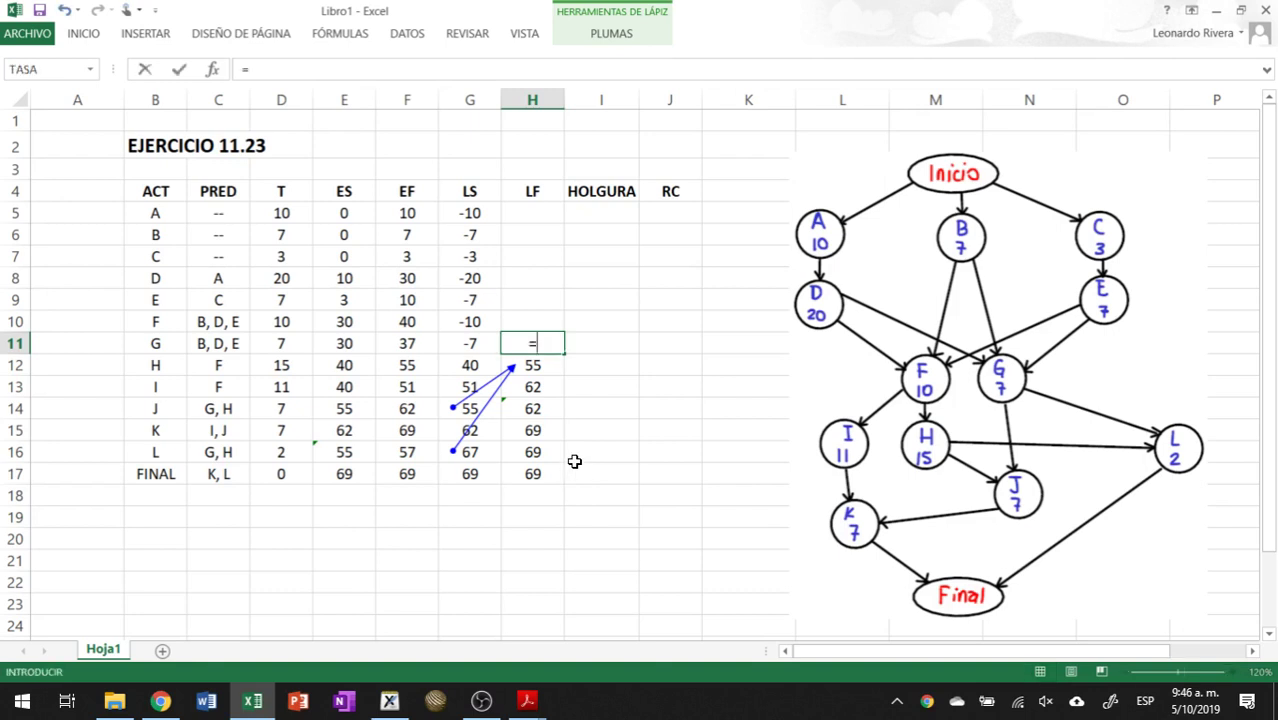
pyautogui.write('min(')
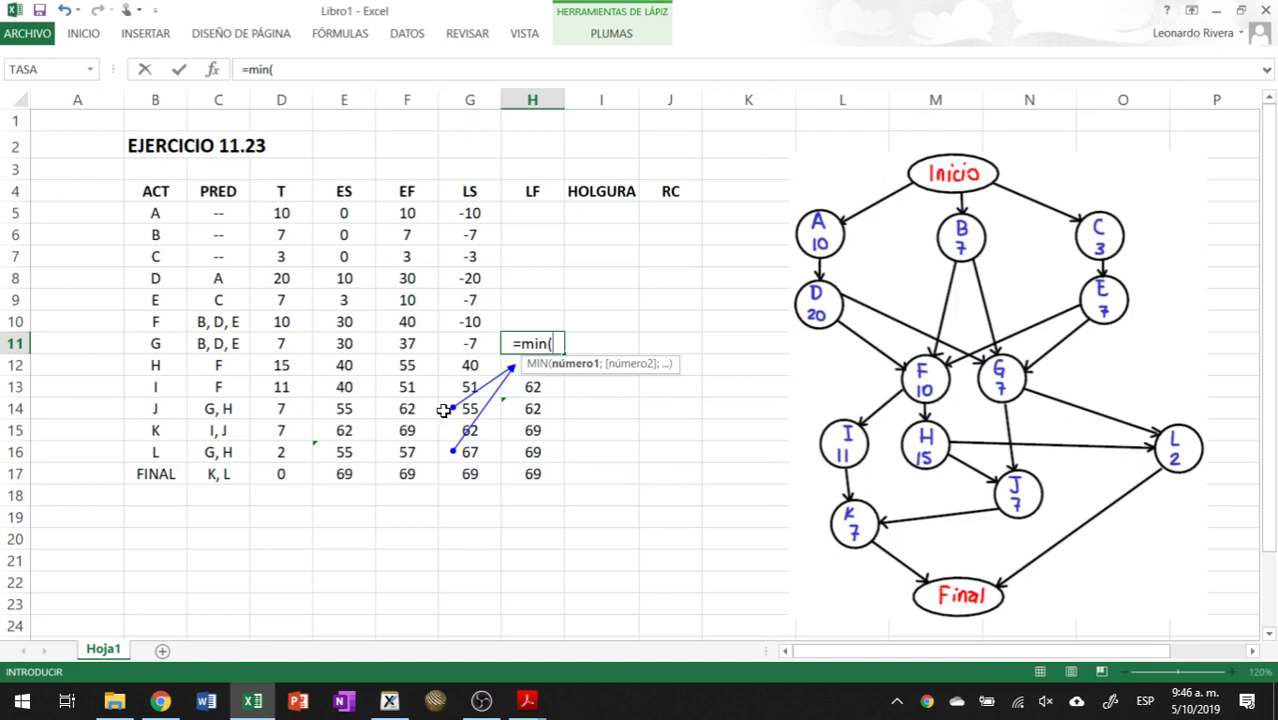
pyautogui.click(474, 406)
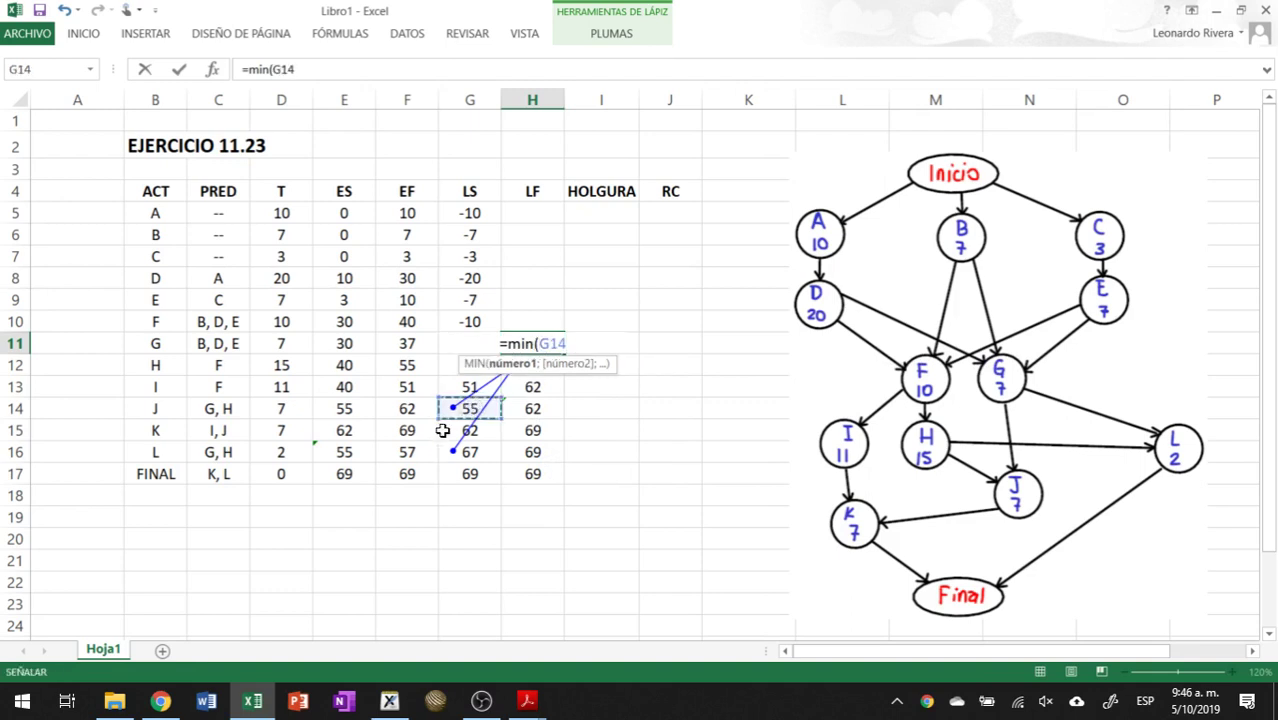
pyautogui.write(';')
pyautogui.click(487, 457)
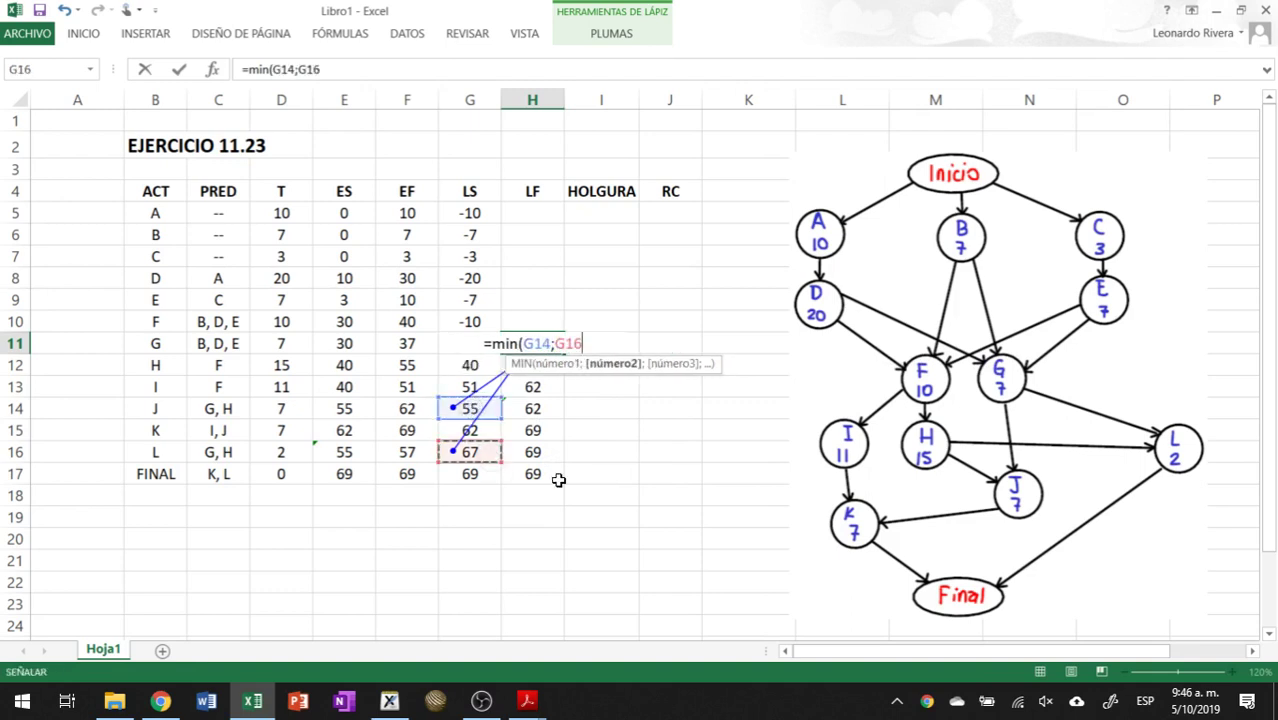
pyautogui.press('Return')
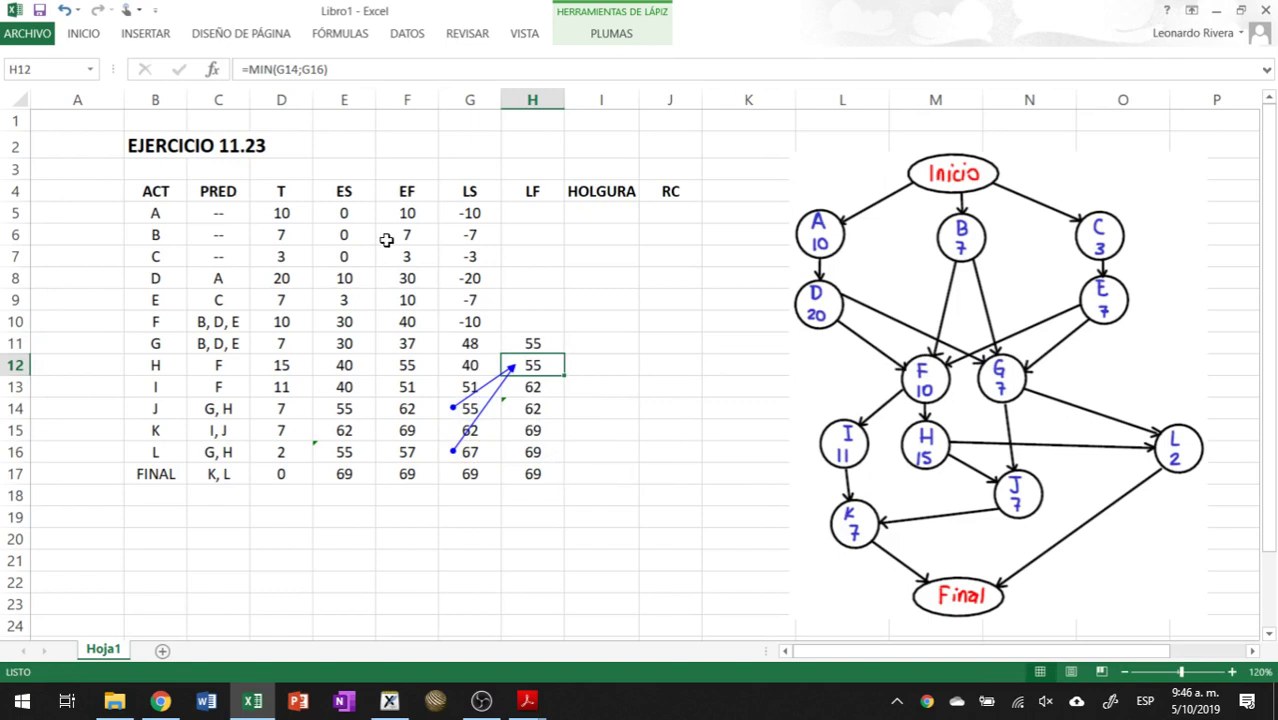
pyautogui.click(542, 322)
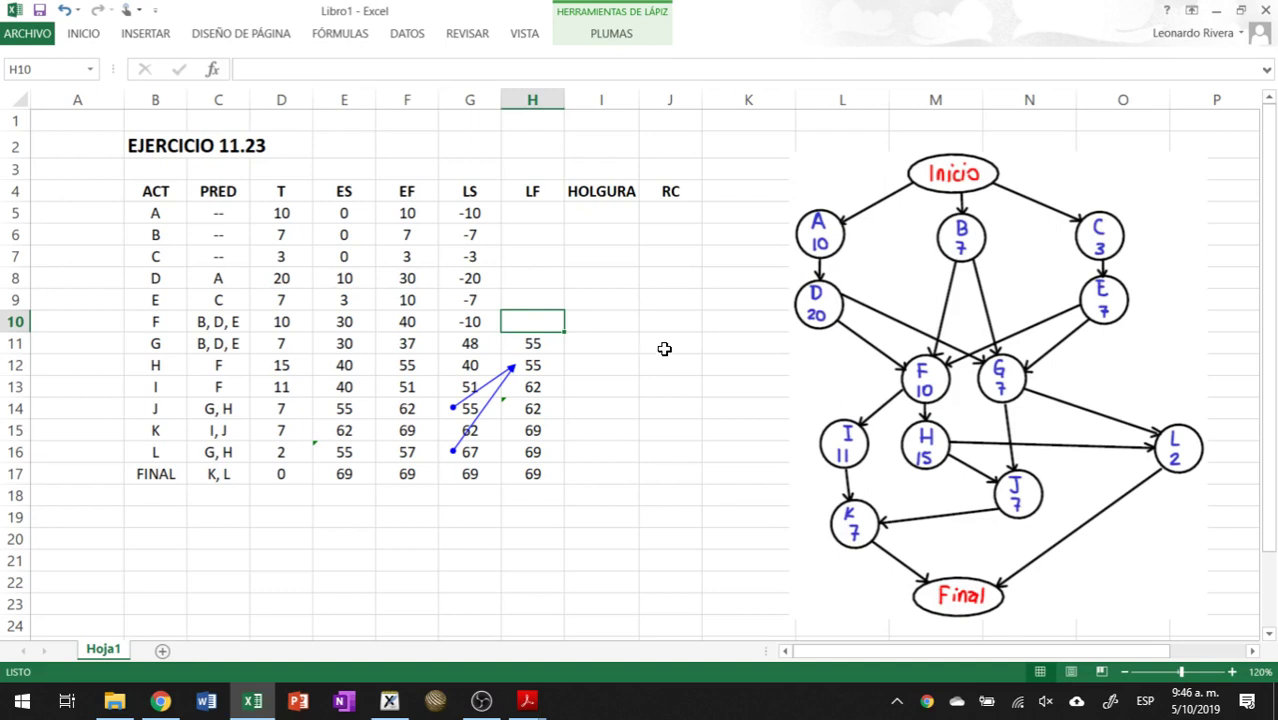
# Step: Set activity F's late finish in H10 to =MIN of H's and I's late starts
pyautogui.write('=min(')
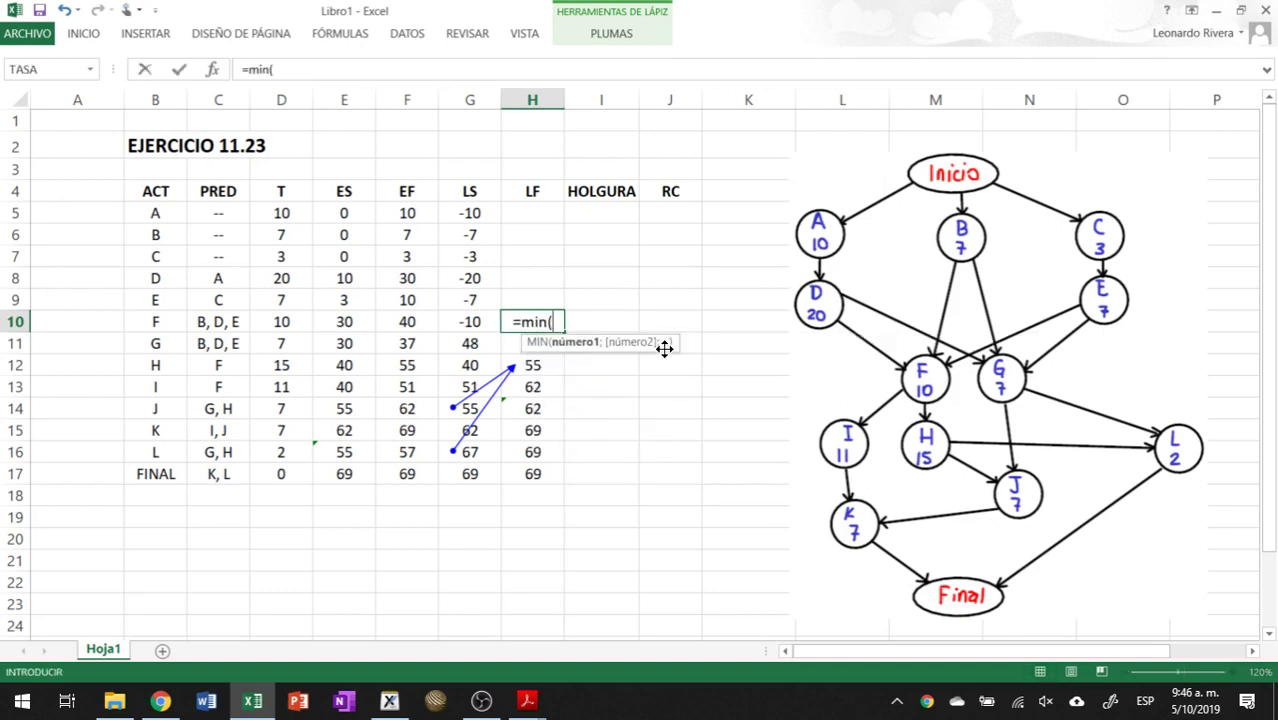
pyautogui.click(460, 366)
pyautogui.write(';')
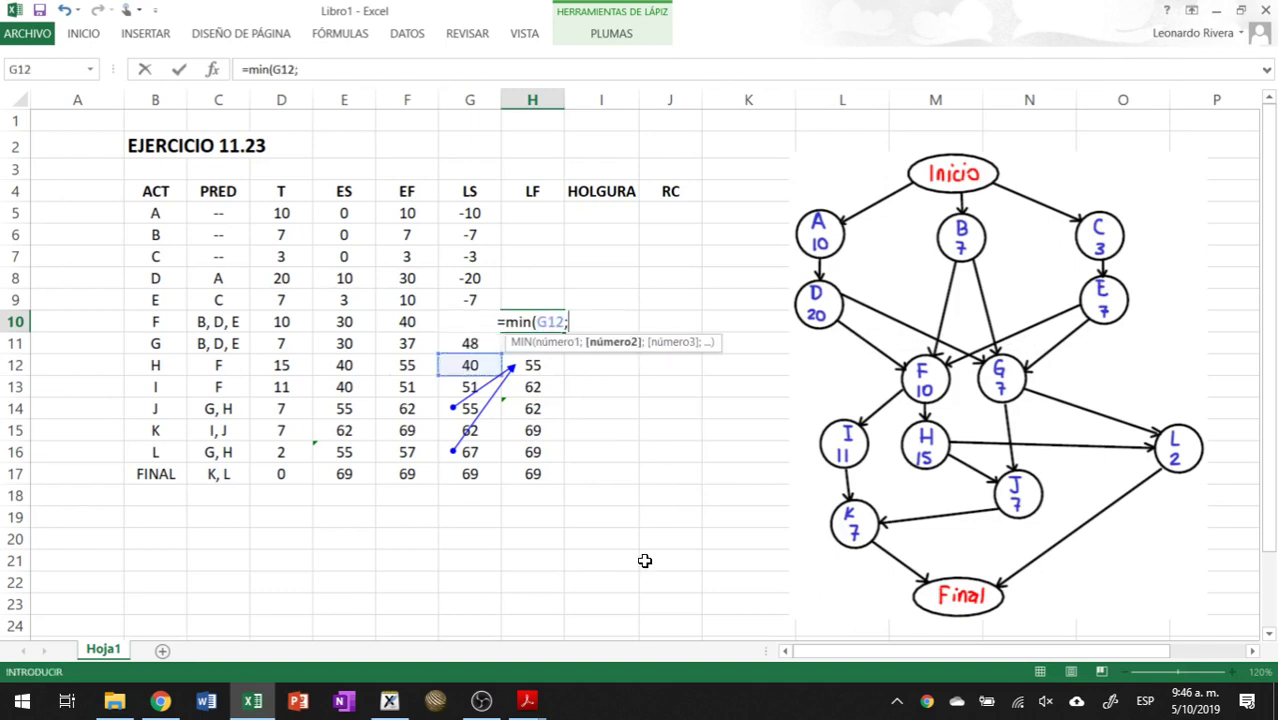
pyautogui.click(460, 387)
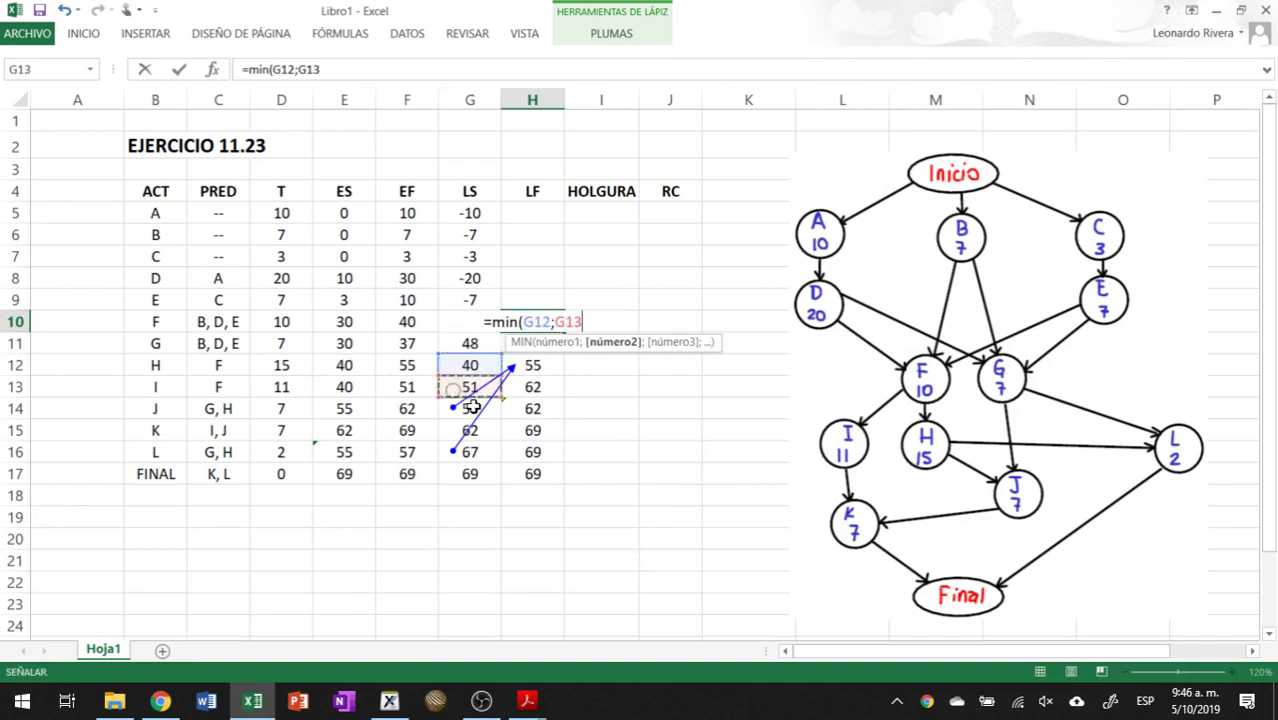
pyautogui.write(')')
pyautogui.press('Return')
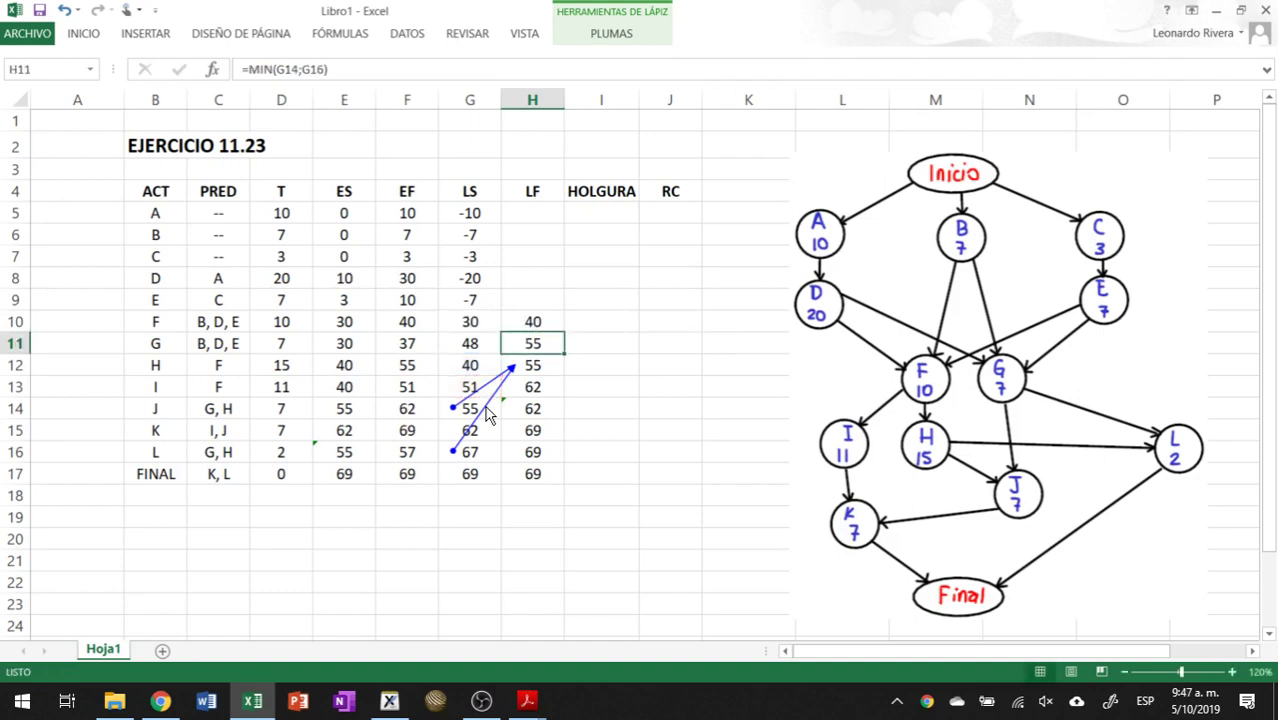
pyautogui.press('Up')
pyautogui.press('Up')
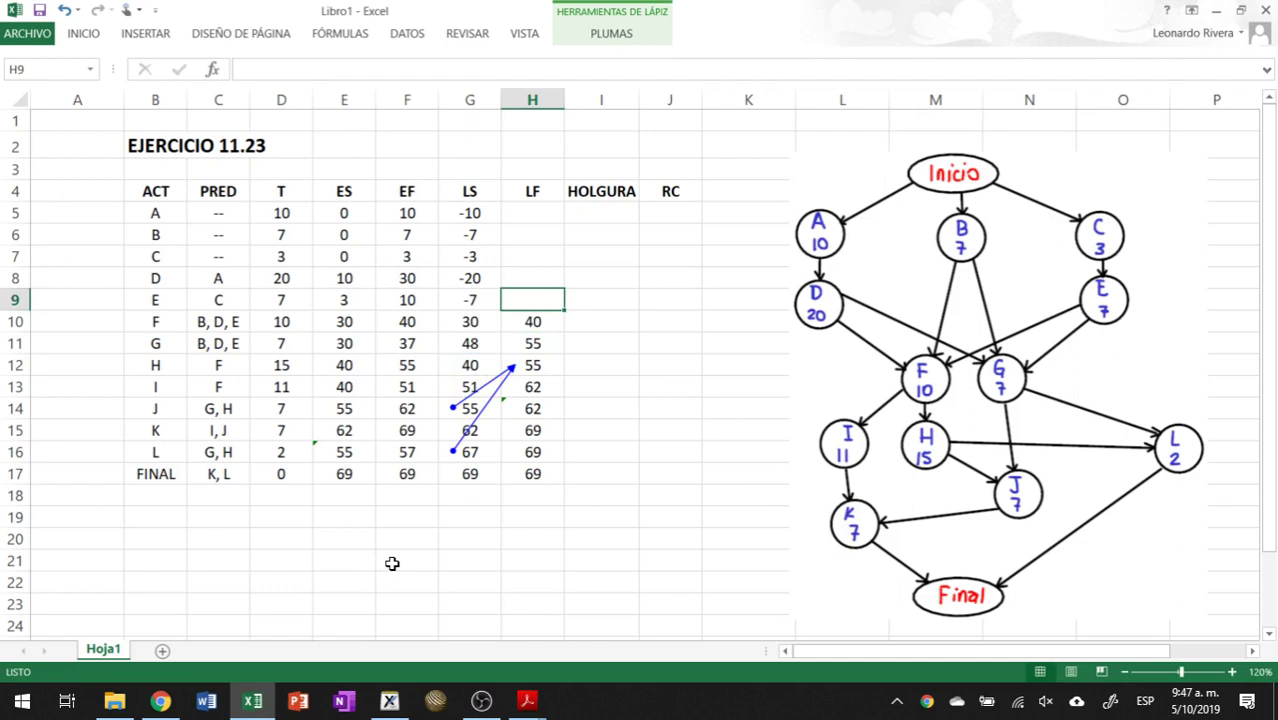
# Step: Set the late finish of activities E and D to =MIN of F's and G's late starts
pyautogui.write('=')
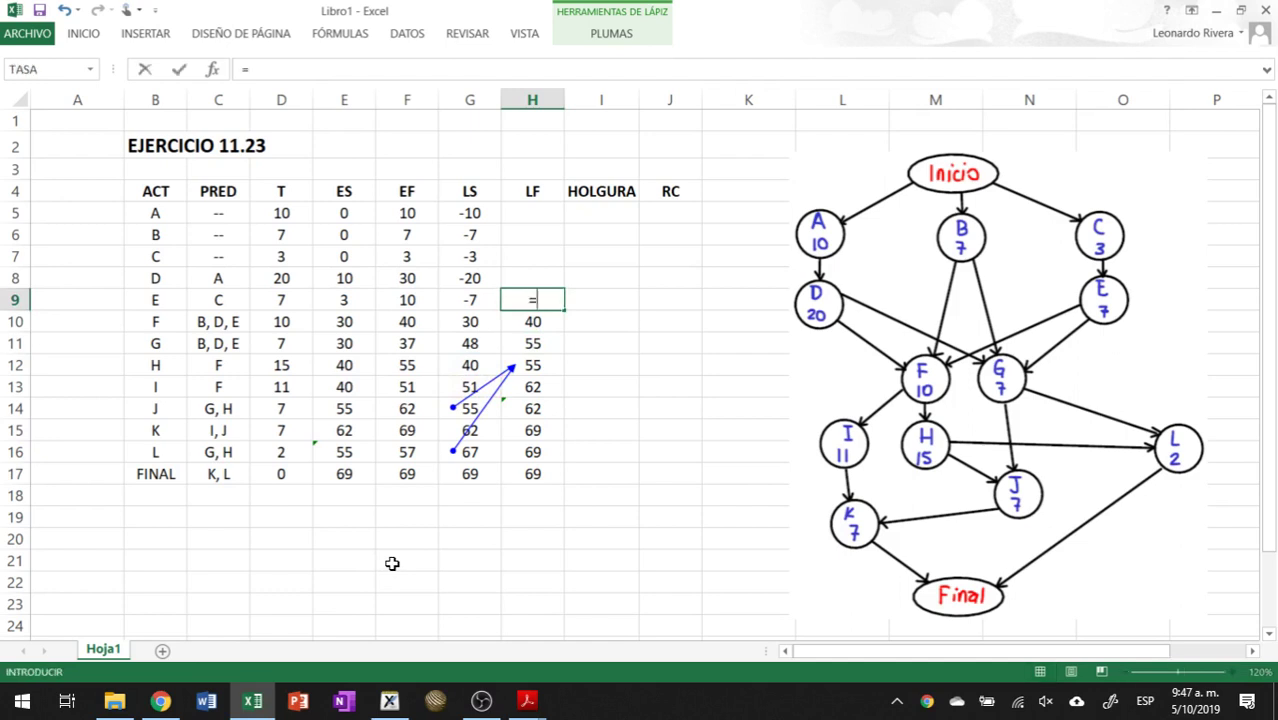
pyautogui.write('min(')
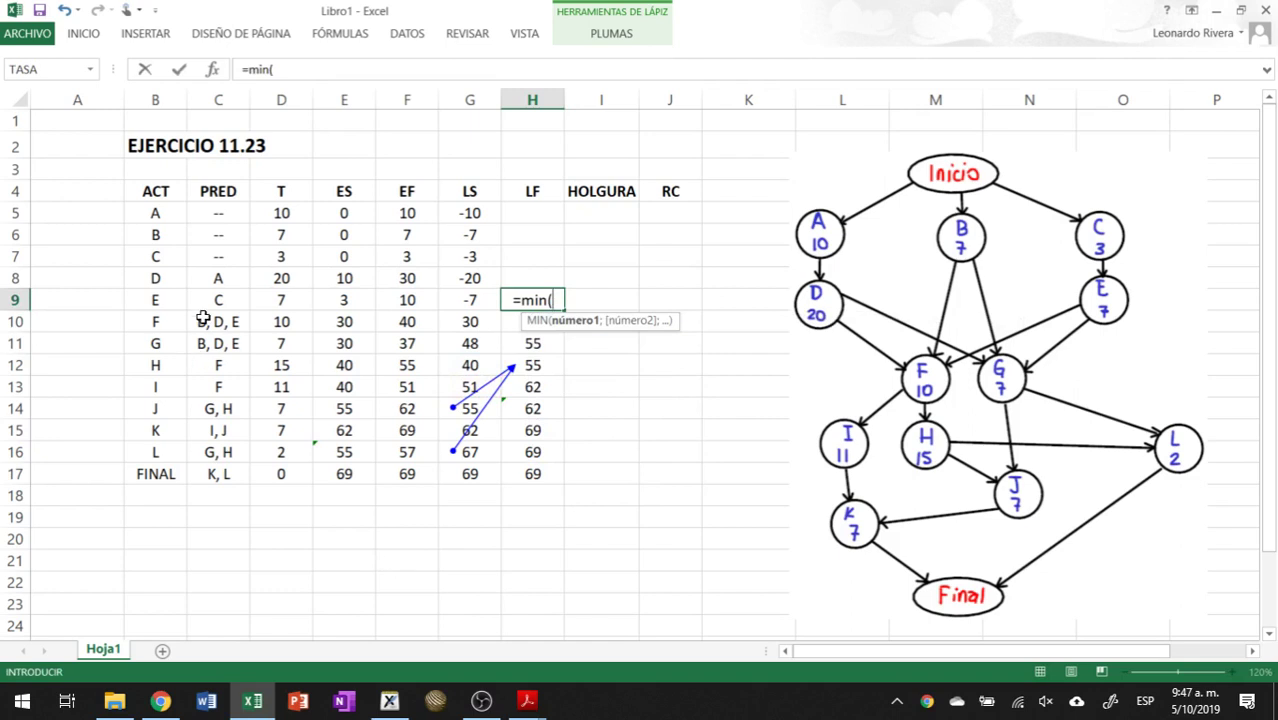
pyautogui.click(465, 321)
pyautogui.write(';')
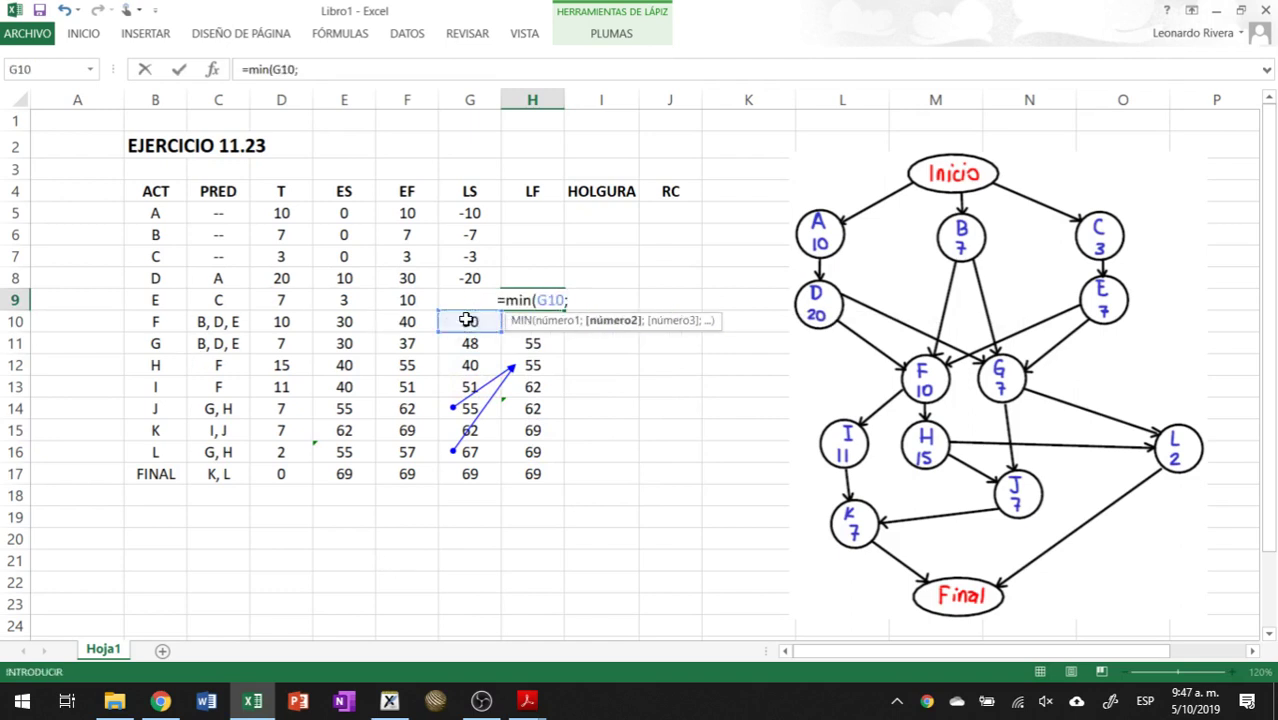
pyautogui.click(467, 344)
pyautogui.write(')')
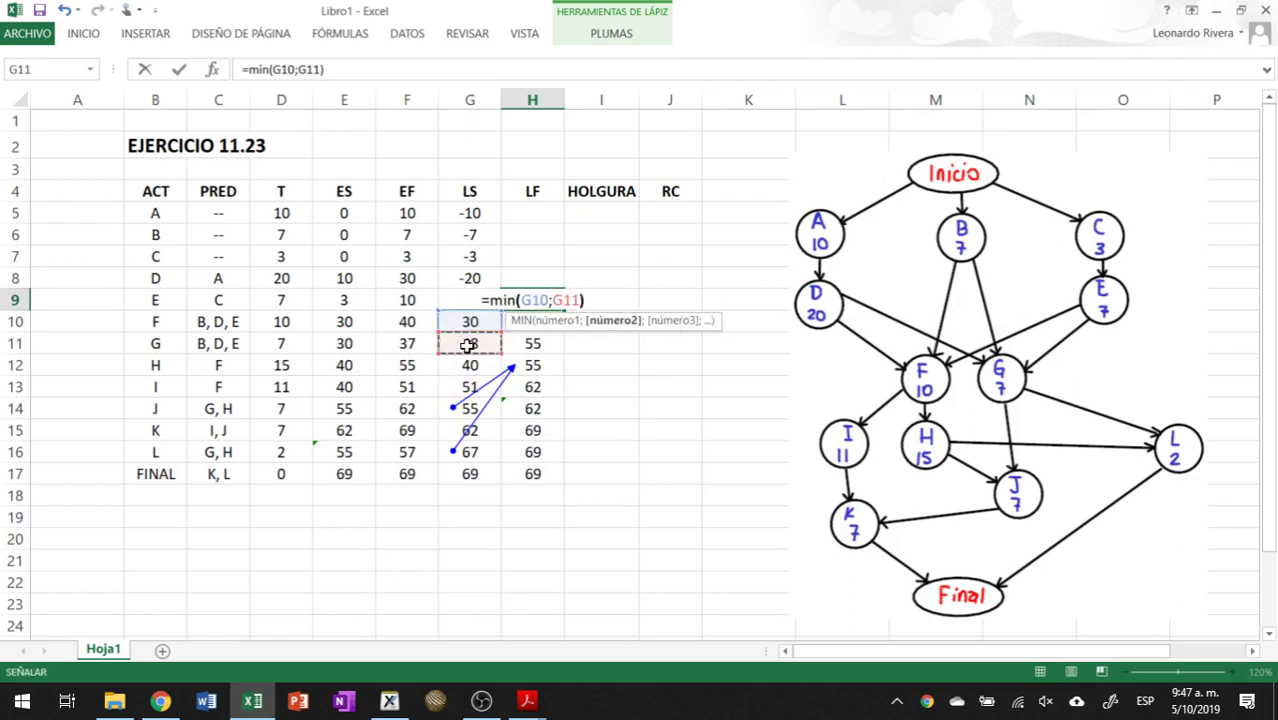
pyautogui.press('Return')
pyautogui.press('Up')
pyautogui.press('Up')
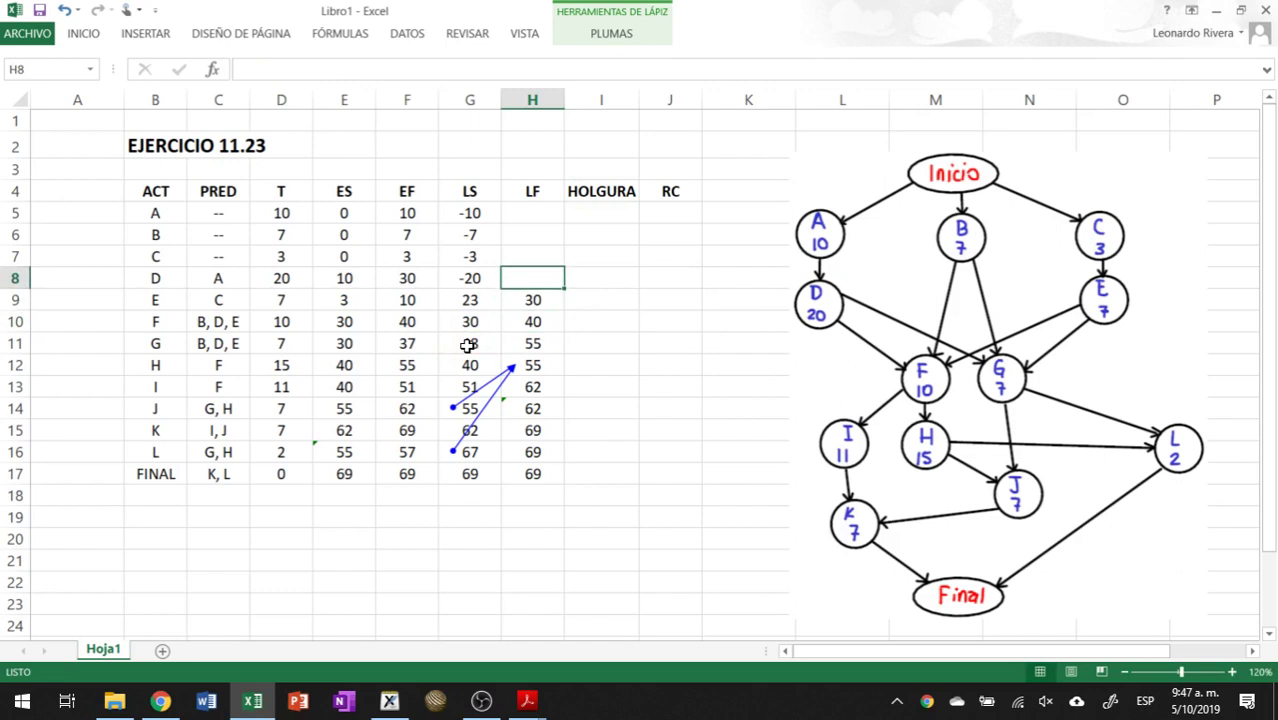
pyautogui.write('=')
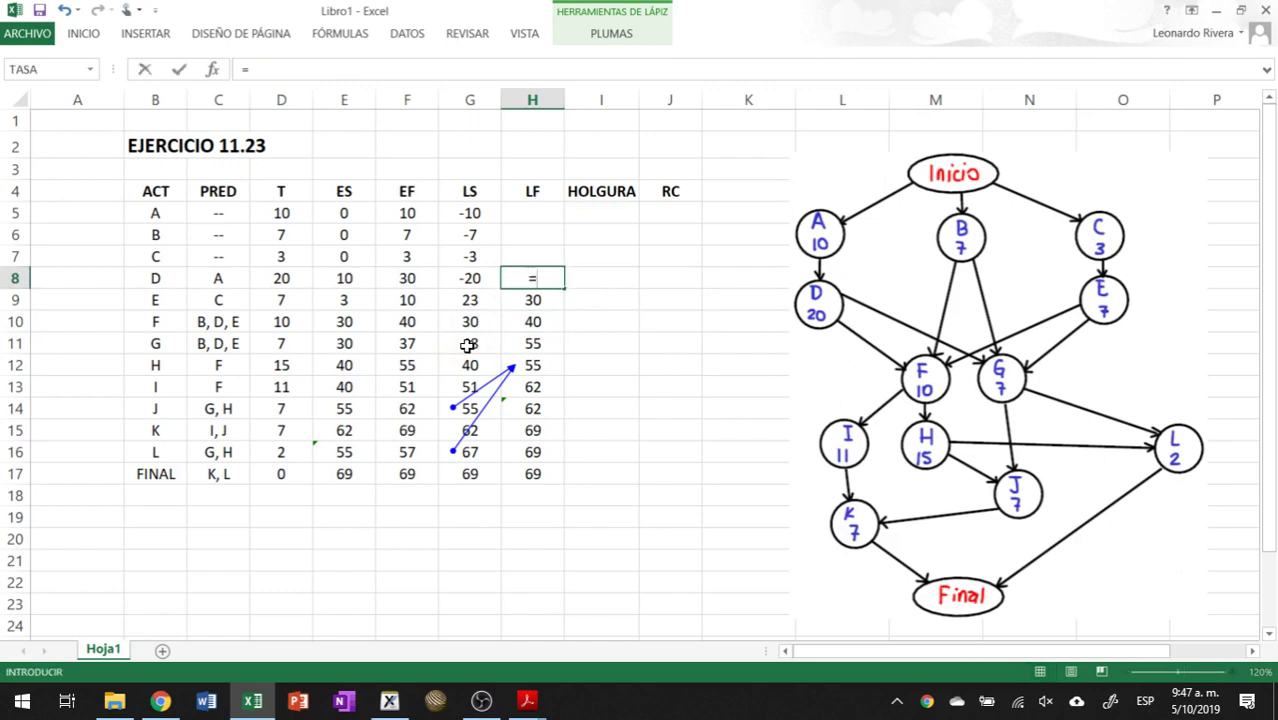
pyautogui.write('min(')
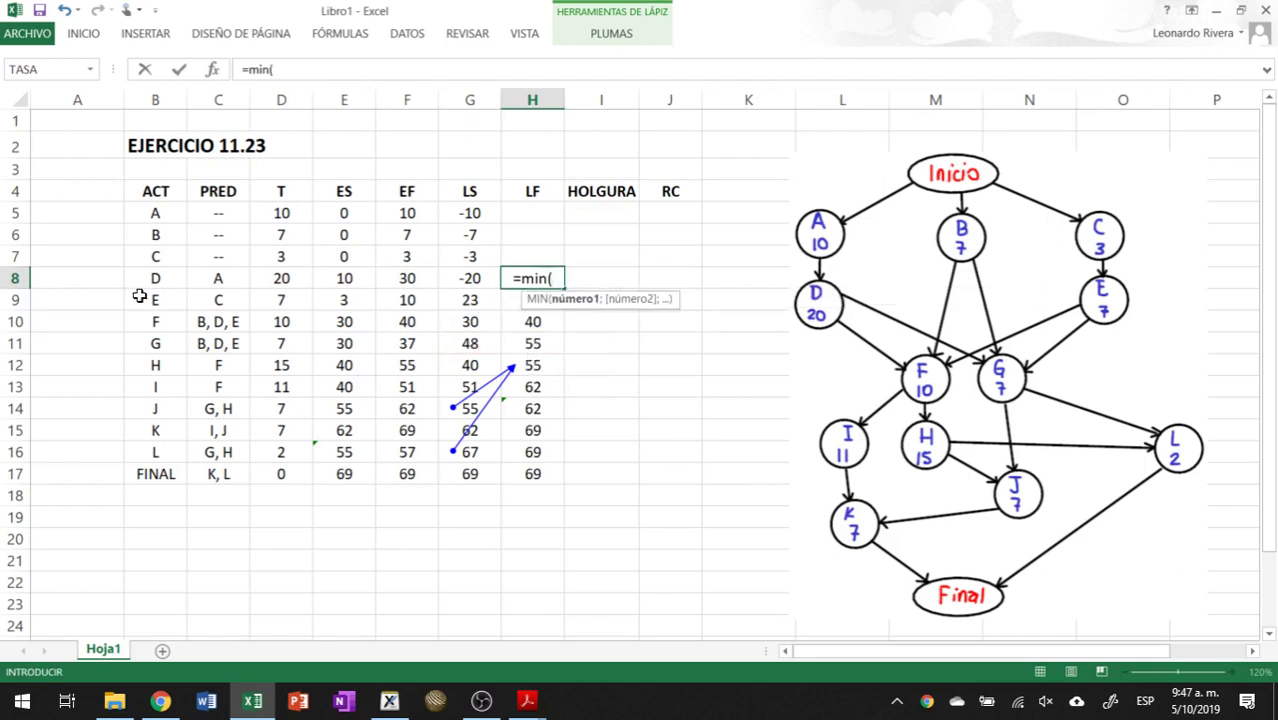
pyautogui.click(455, 318)
pyautogui.write(';')
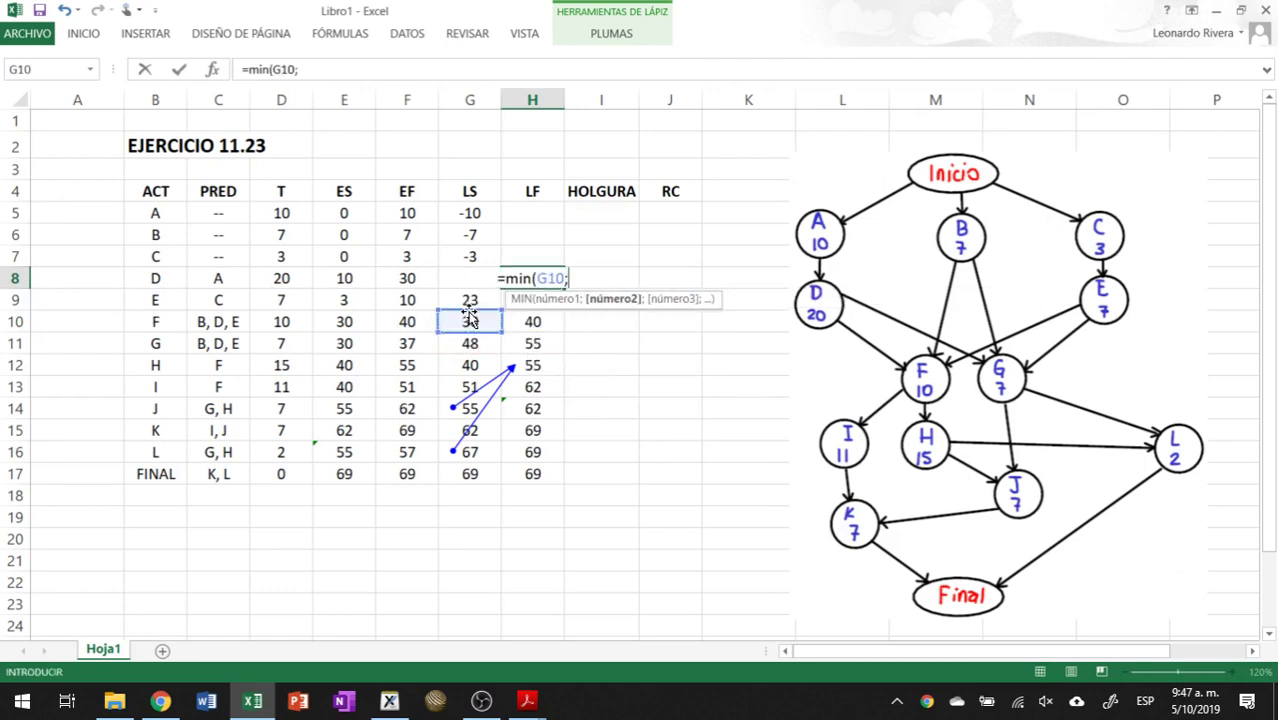
pyautogui.click(460, 341)
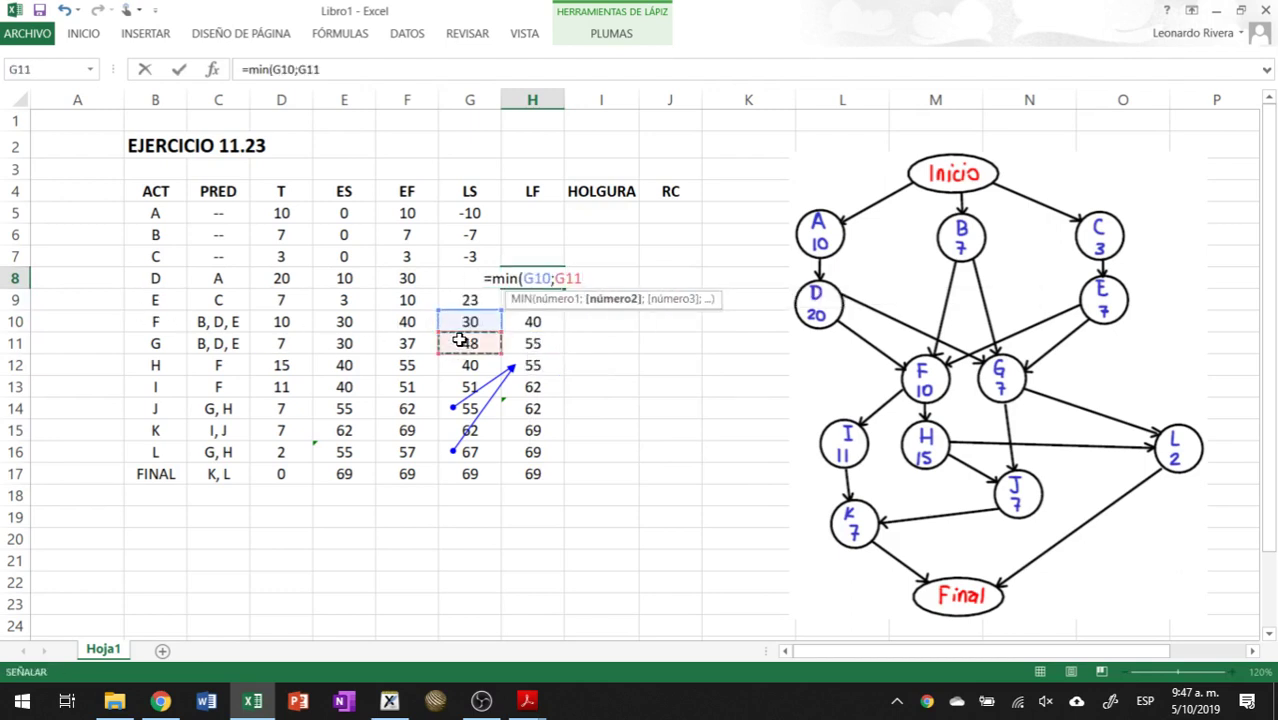
pyautogui.write(')')
pyautogui.press('Return')
pyautogui.press('Up')
pyautogui.press('Up')
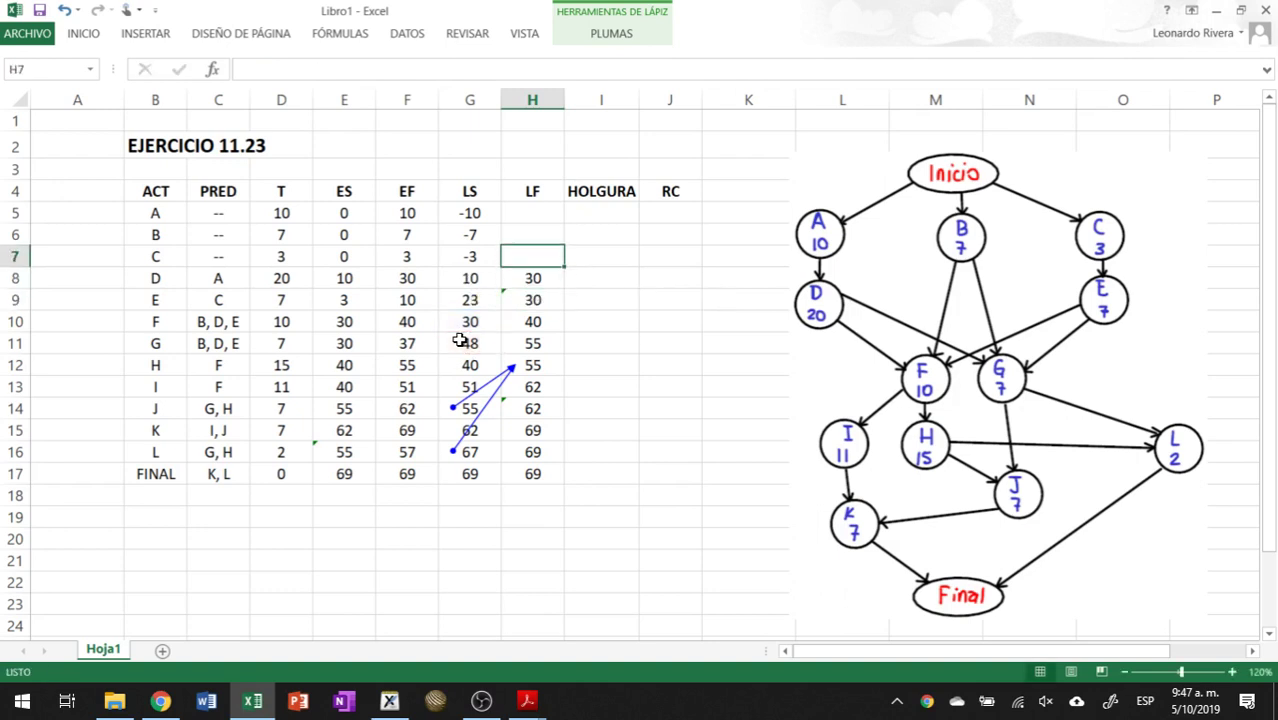
# Step: Set C's late finish to E's late start and B's late finish to =MIN of F's late start
pyautogui.write('=')
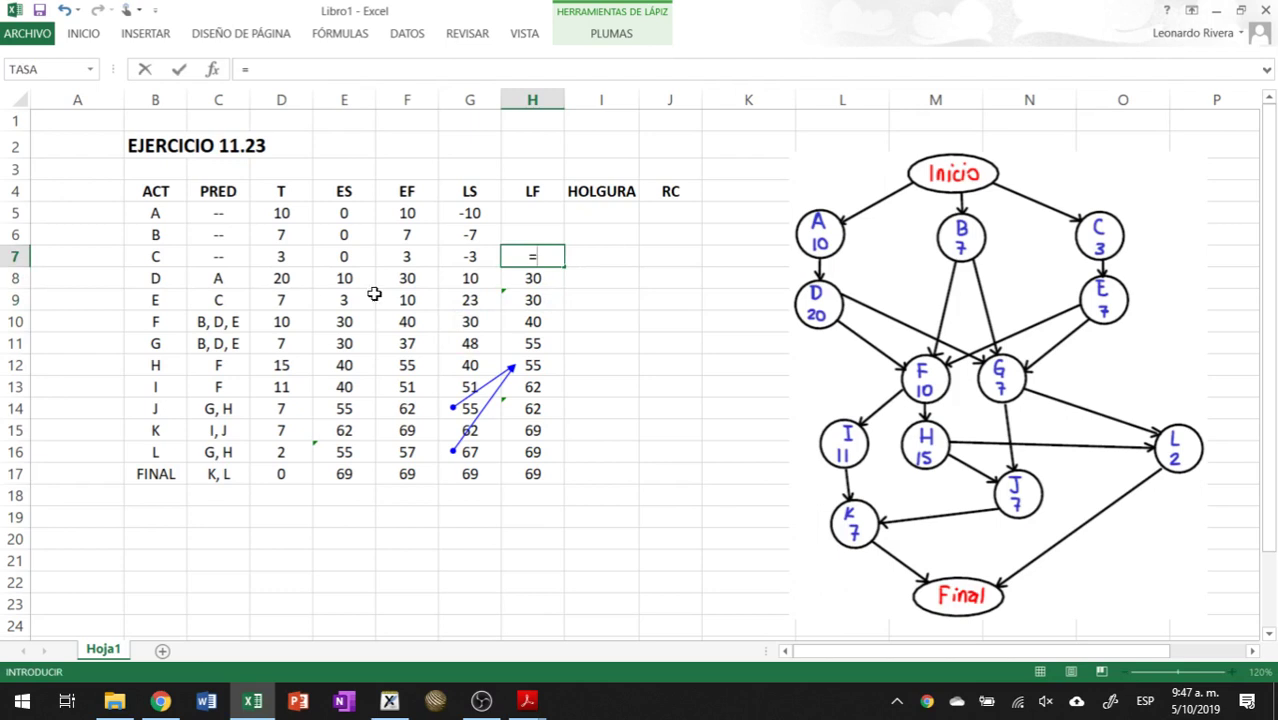
pyautogui.click(466, 300)
pyautogui.press('Return')
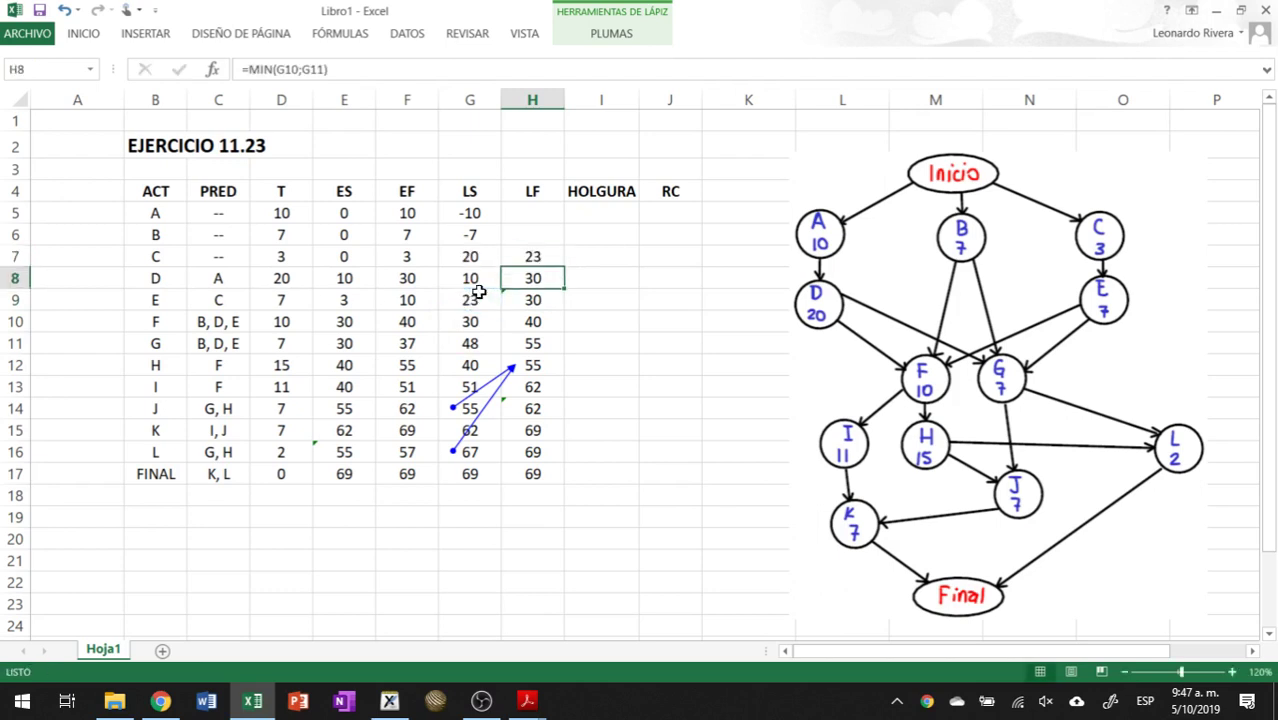
pyautogui.press('Up')
pyautogui.press('Up')
pyautogui.press('Up')
pyautogui.write('=')
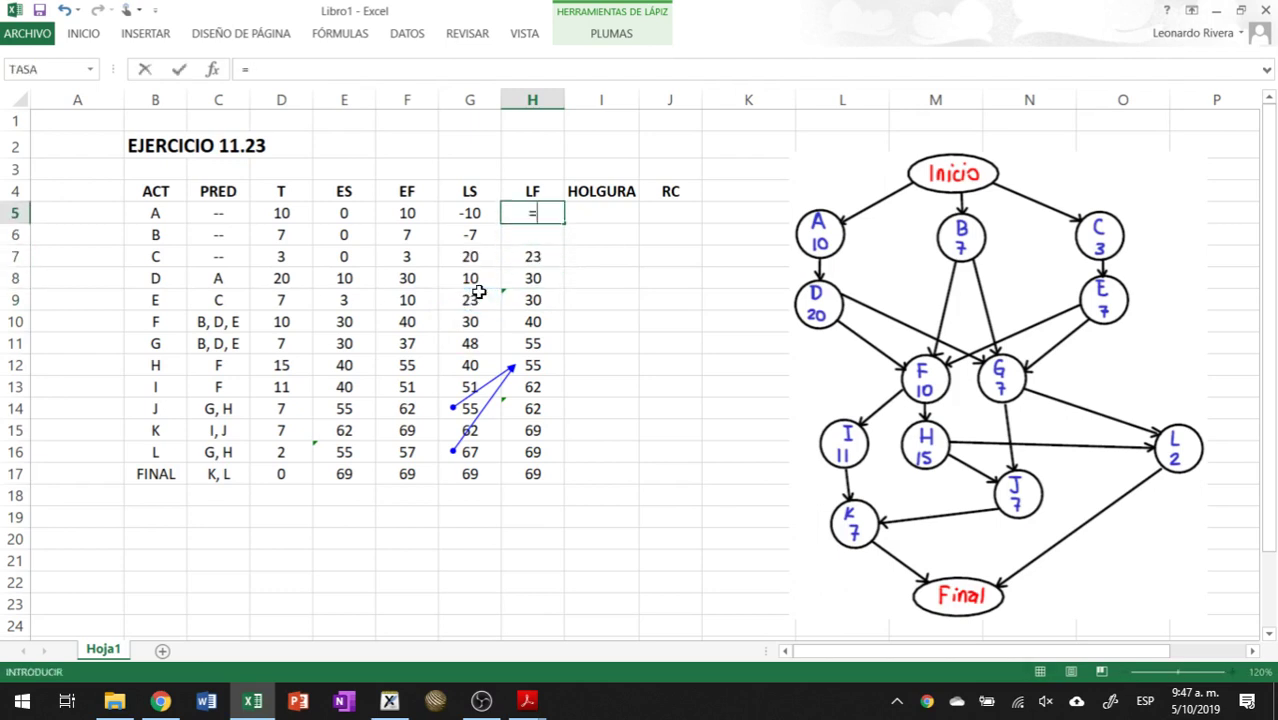
pyautogui.press('BackSpace')
pyautogui.press('Return')
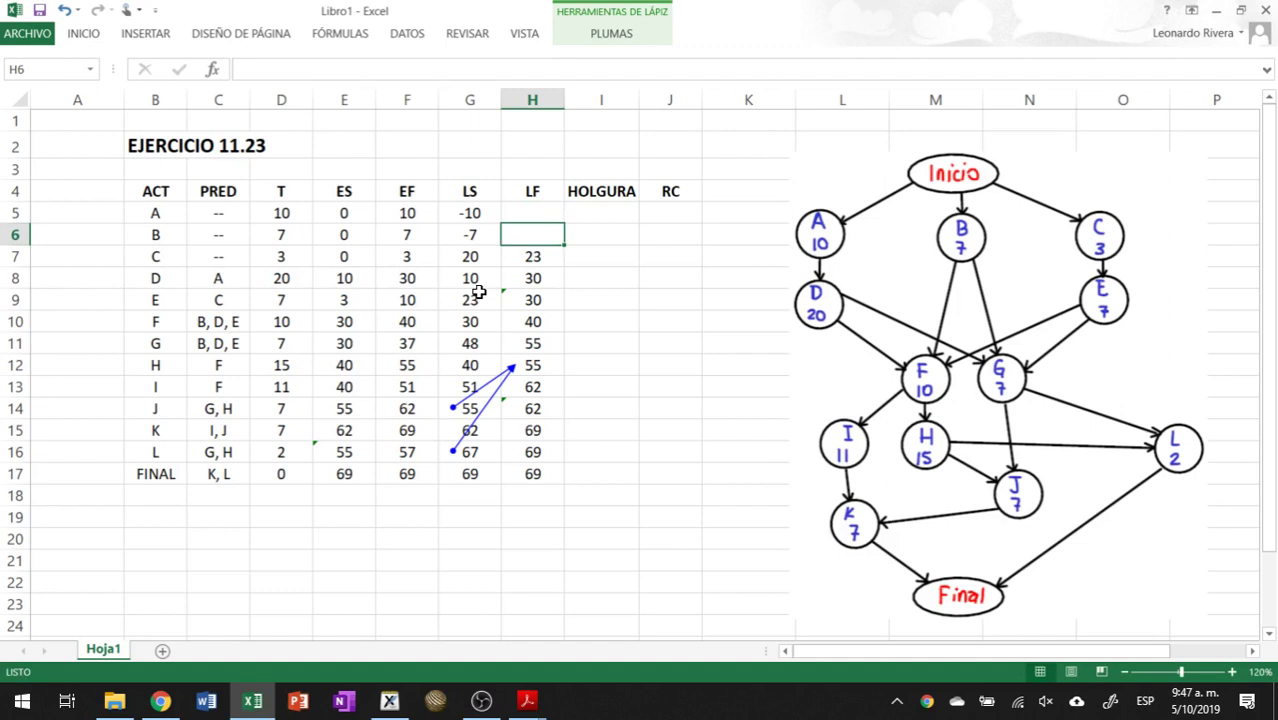
pyautogui.write('=')
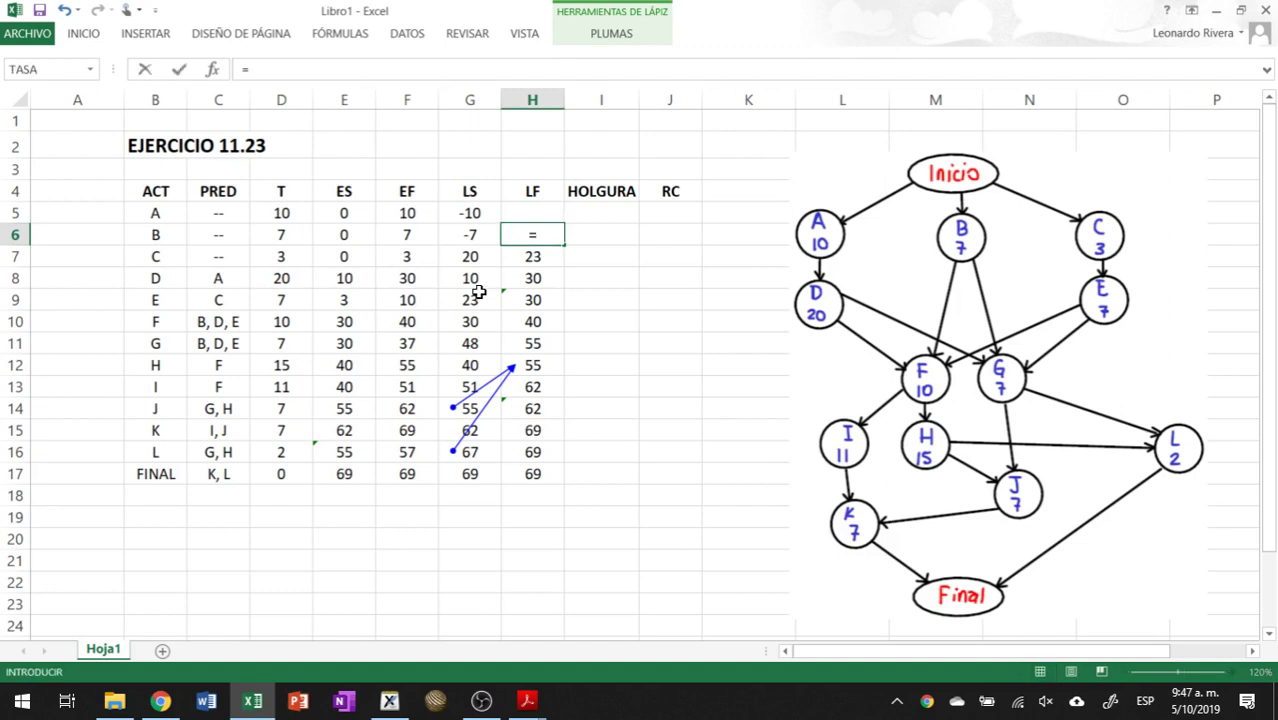
pyautogui.write('m')
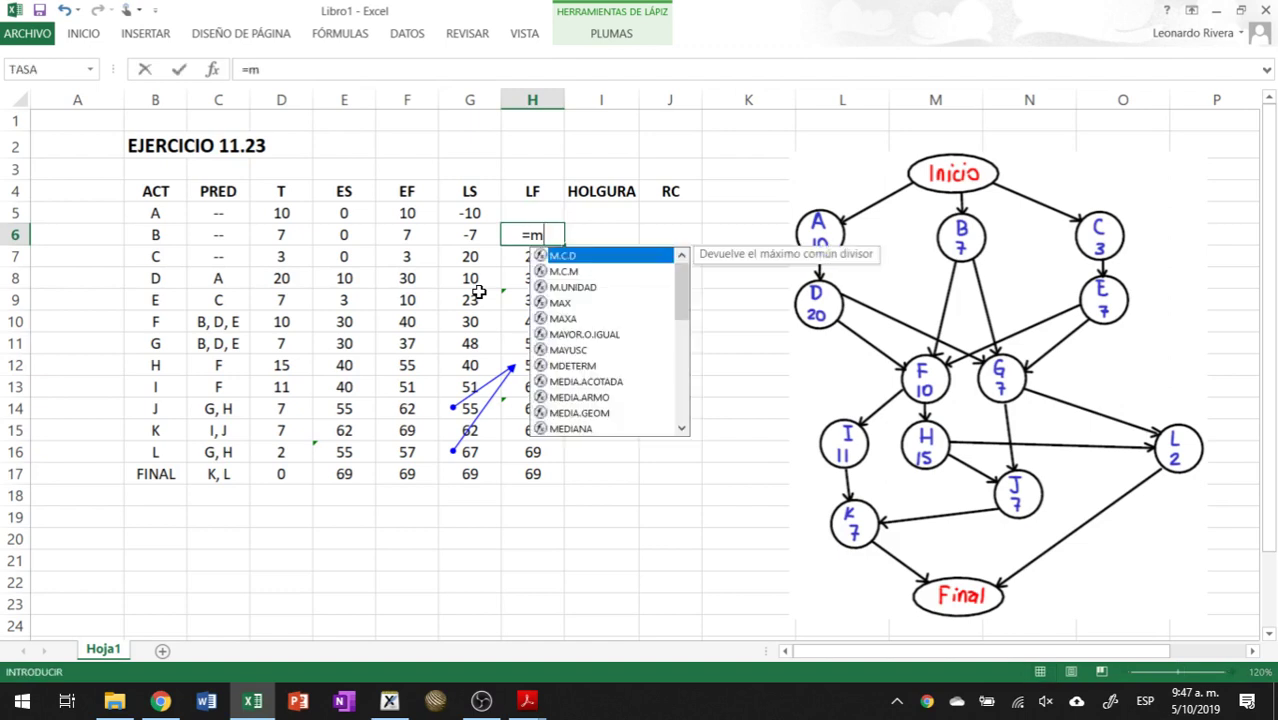
pyautogui.write('i')
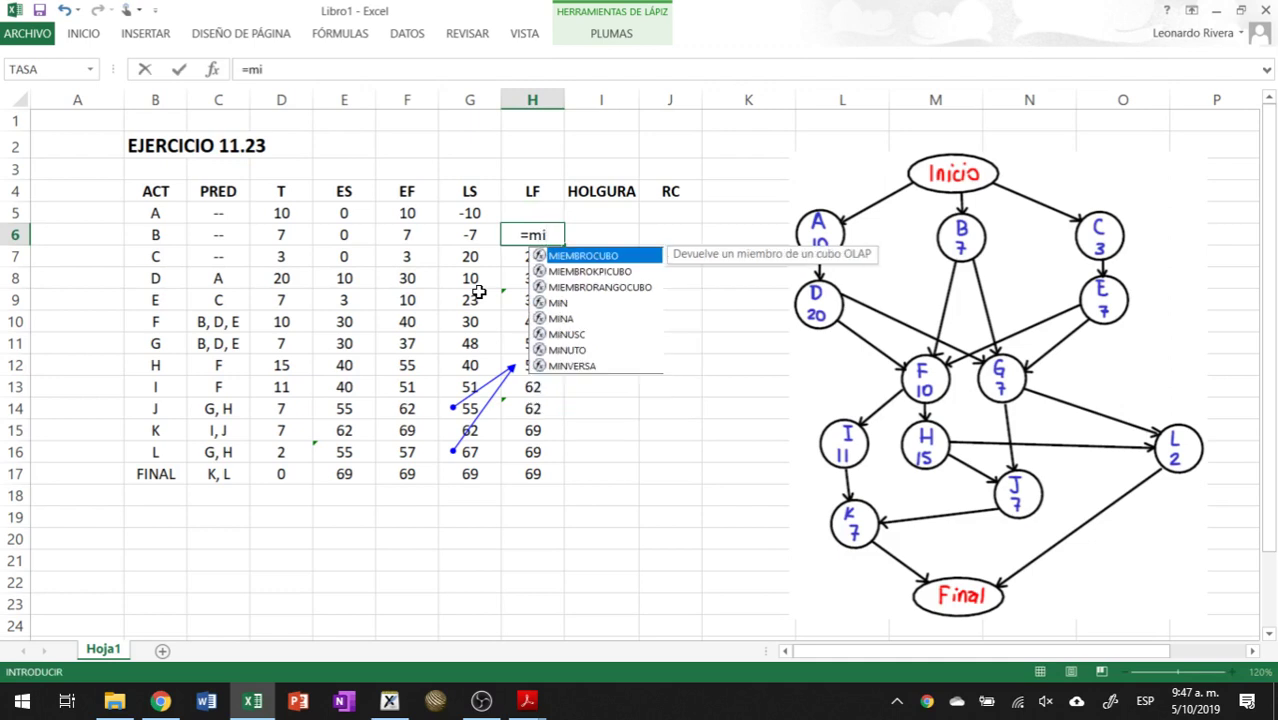
pyautogui.write('n(')
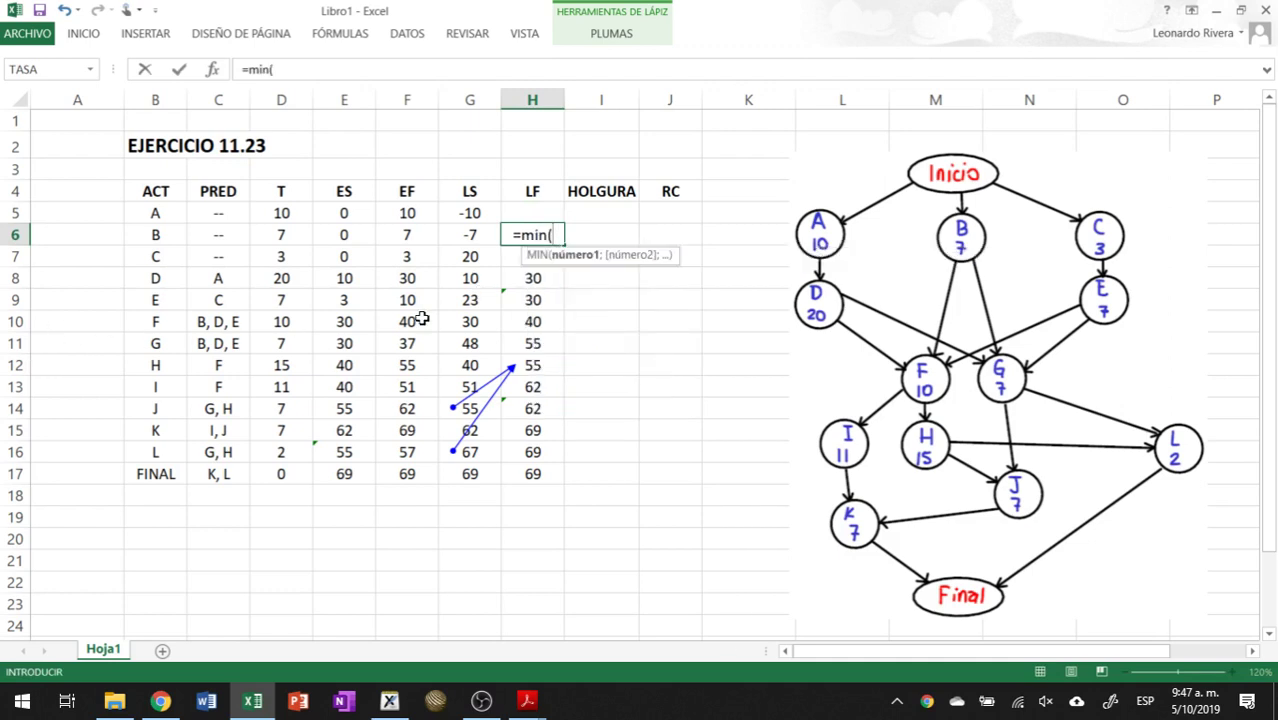
pyautogui.click(490, 332)
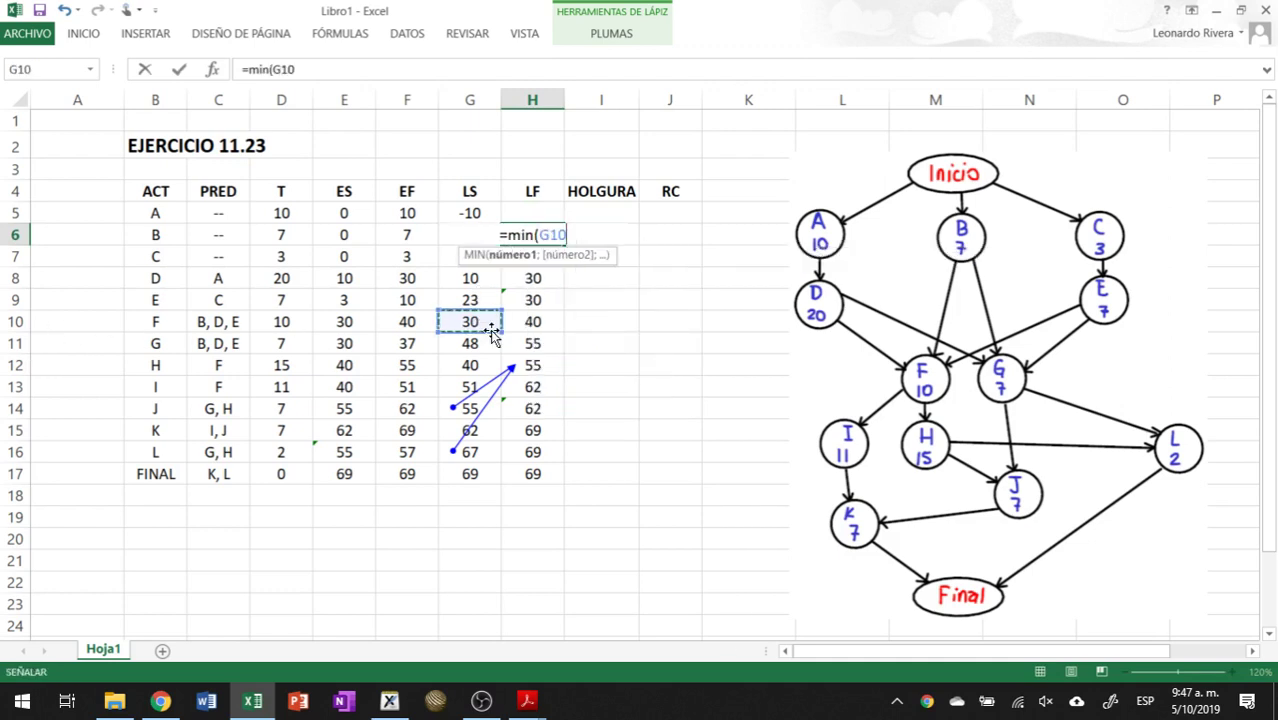
pyautogui.write(';')
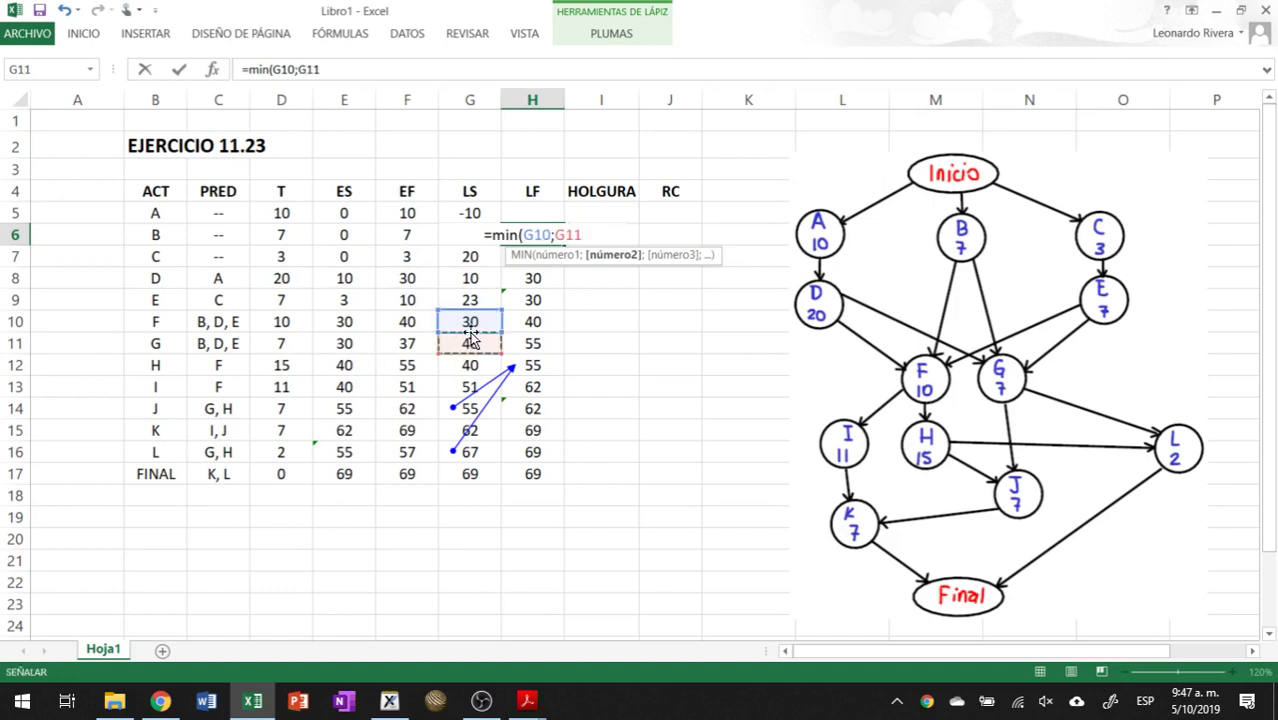
pyautogui.write(')')
pyautogui.press('Return')
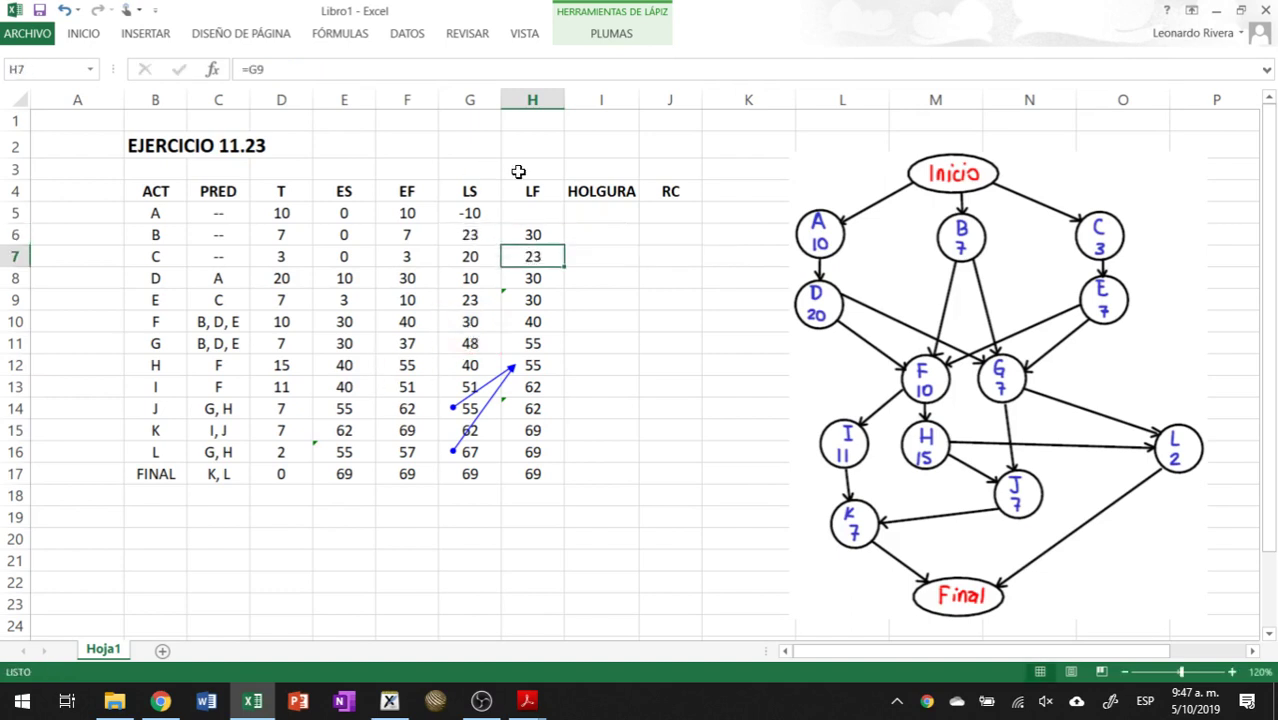
# Step: Set A's late finish in H5 to =G8, D's late start, giving A an LF of 10
pyautogui.click(531, 211)
pyautogui.write('=')
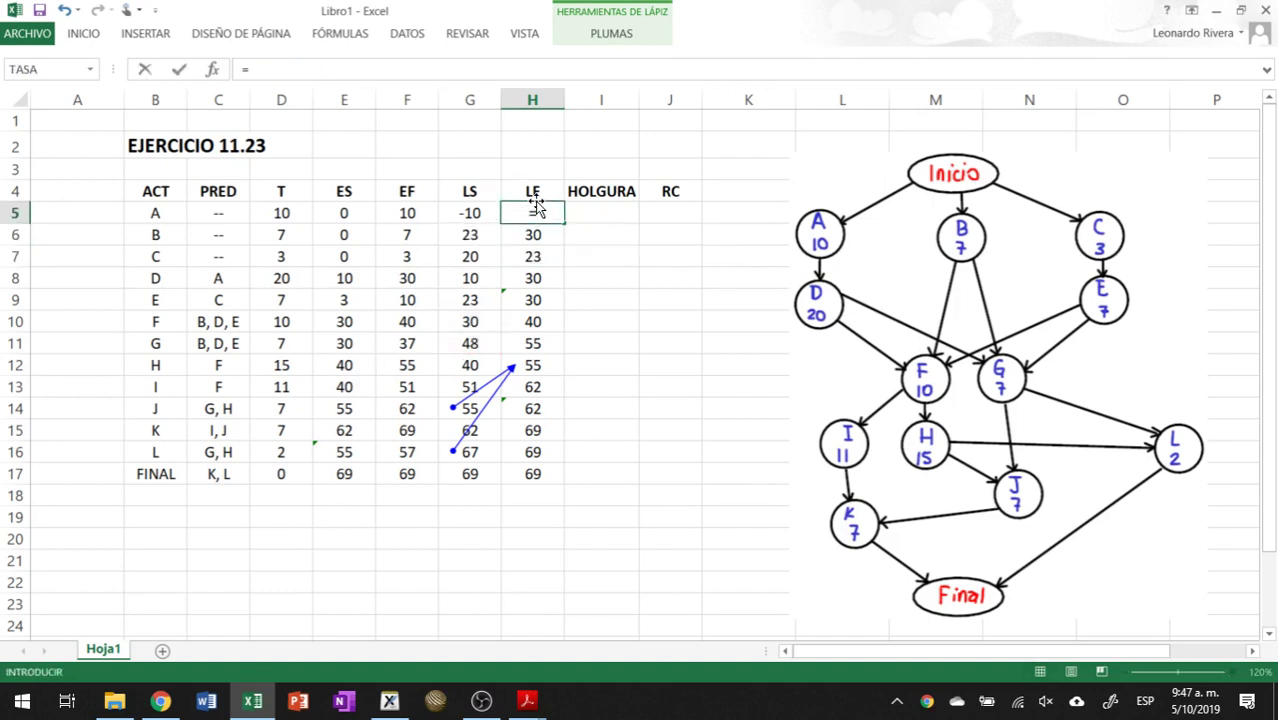
pyautogui.click(474, 277)
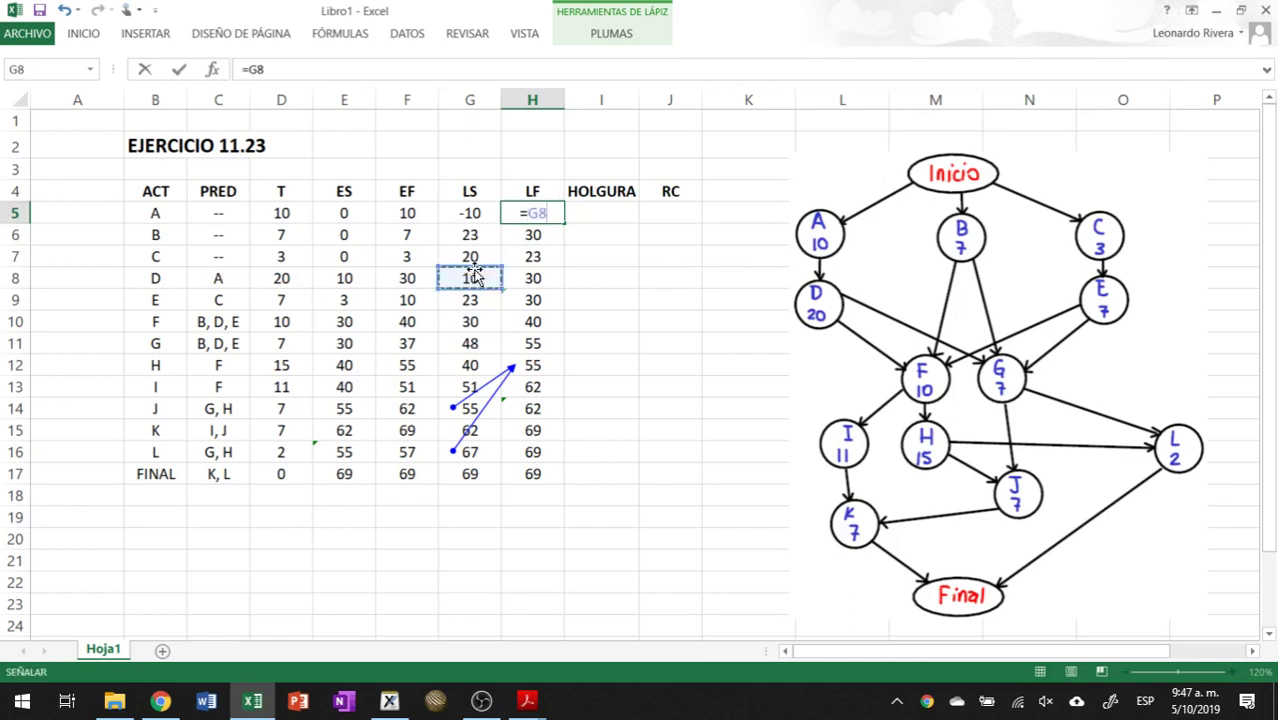
pyautogui.press('Return')
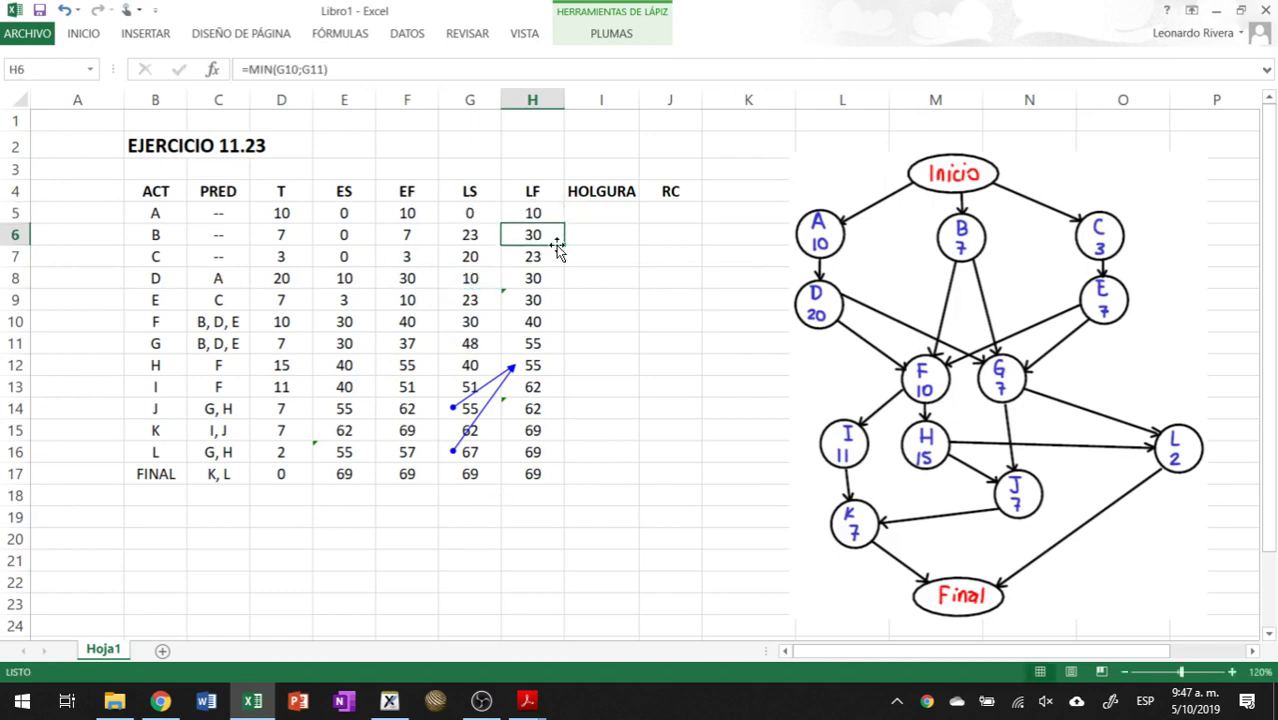
pyautogui.click(594, 215)
# Step: Enter A's slack in I5 as late finish minus early finish, then copy it down to I17
pyautogui.write('=')
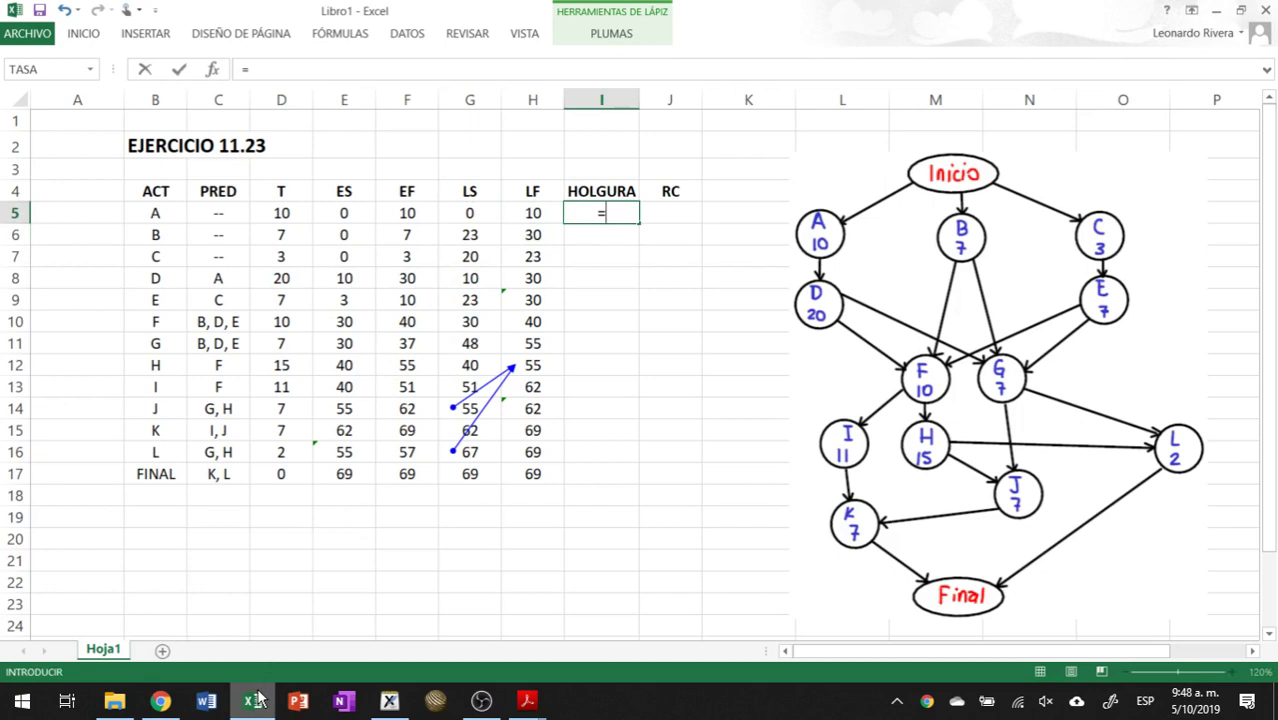
pyautogui.press('Left')
pyautogui.press('Left')
pyautogui.press('Right')
pyautogui.write('-')
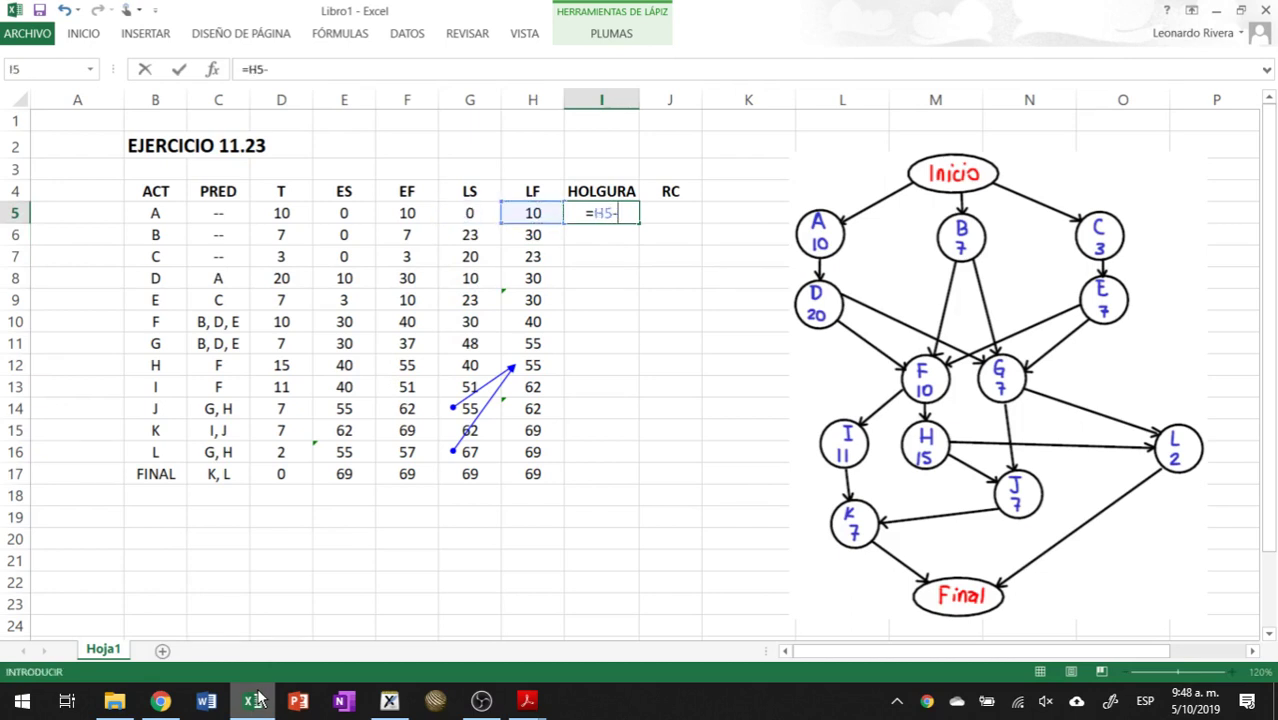
pyautogui.press('Left')
pyautogui.press('Left')
pyautogui.press('Return')
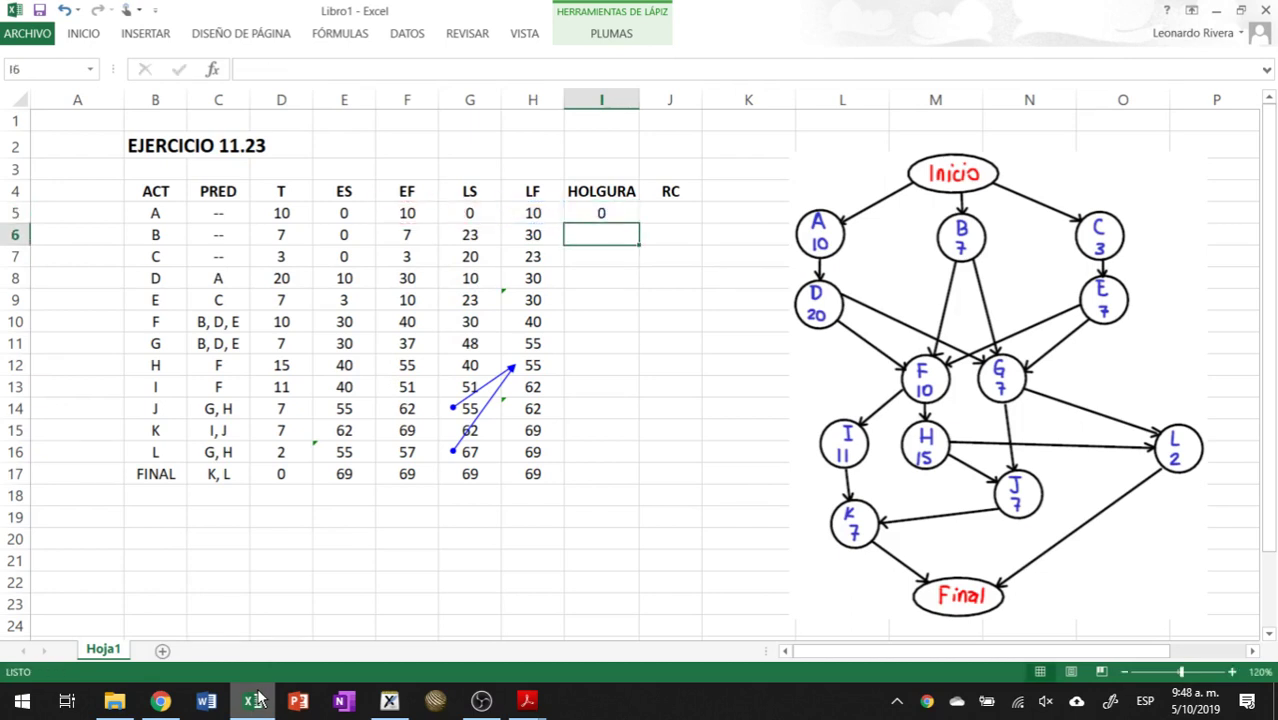
pyautogui.press('Up')
pyautogui.hotkey('ctrl', 'c')
pyautogui.hotkey('shift', 'Down')
pyautogui.hotkey('shift', 'Down')
pyautogui.hotkey('shift', 'Down')
pyautogui.hotkey('shift', 'Down')
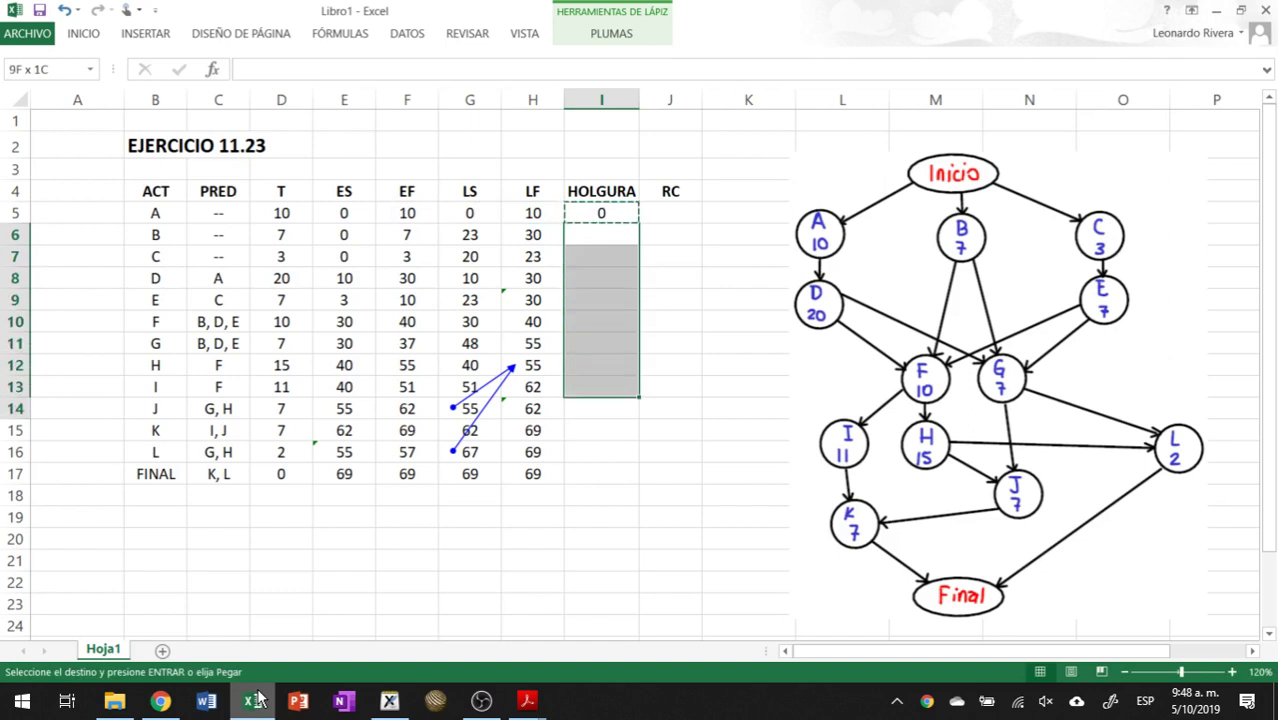
pyautogui.hotkey('shift', 'Down')
pyautogui.hotkey('shift', 'Down')
pyautogui.hotkey('shift', 'Down')
pyautogui.hotkey('ctrl', 'v')
pyautogui.press('Right')
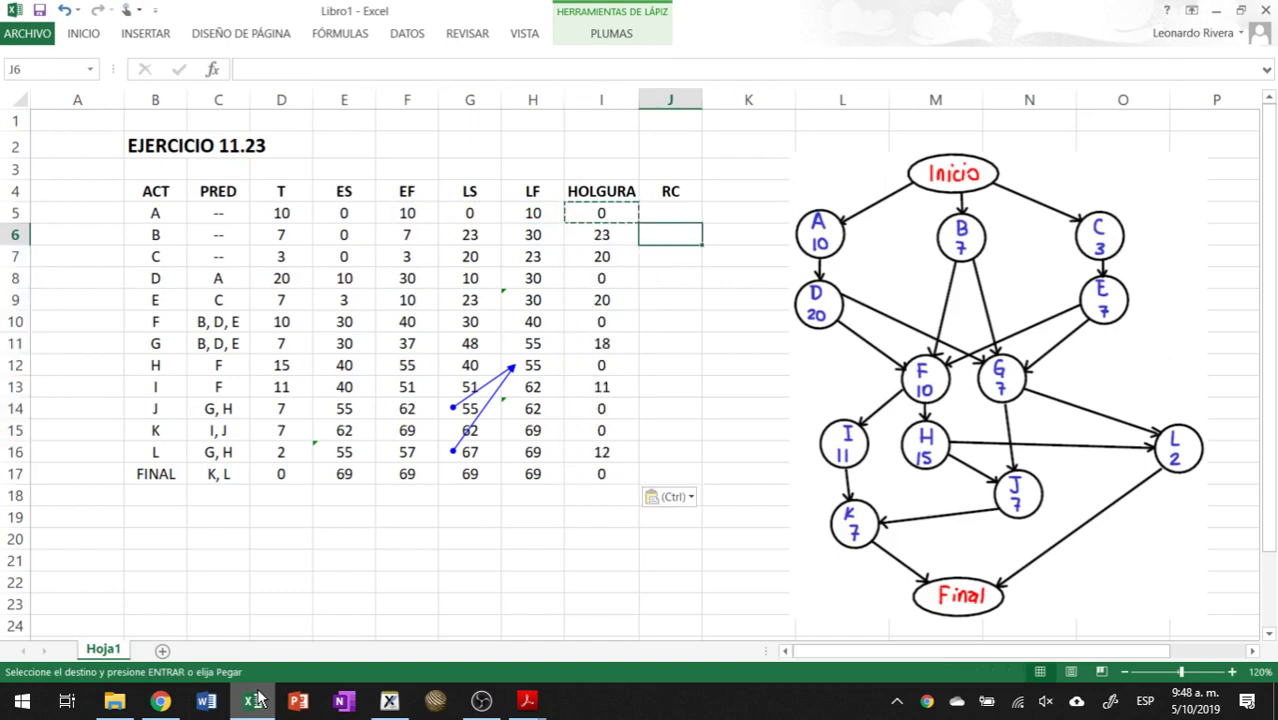
pyautogui.press('Up')
# Step: Enter =SI(I5=0;"RC";"") in J5 and copy it into J6:J17
pyautogui.write('=')
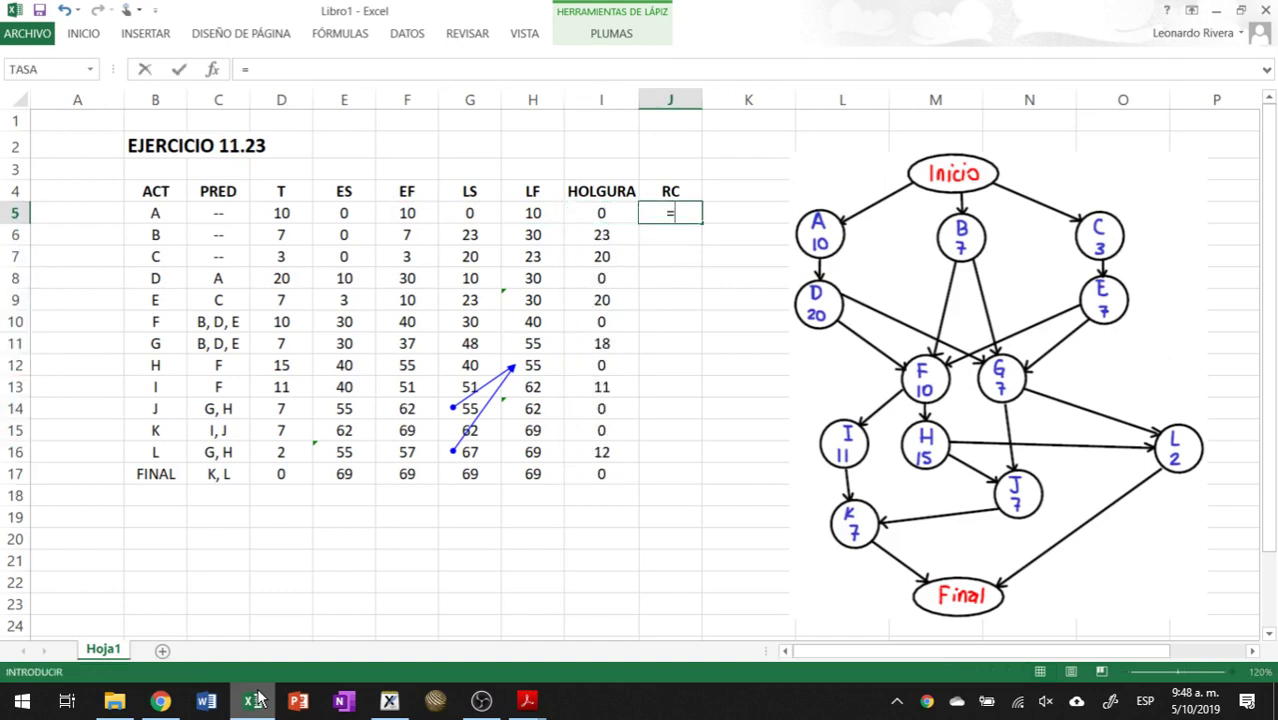
pyautogui.write('si(')
pyautogui.press('Left')
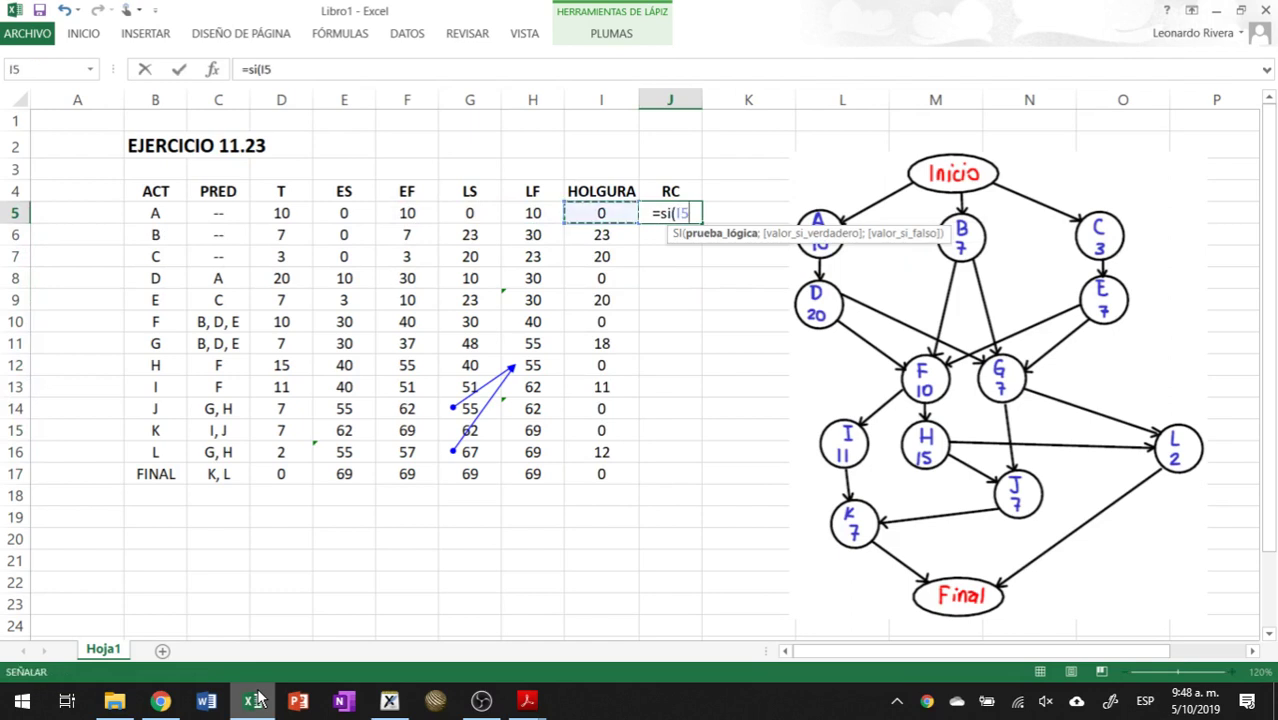
pyautogui.write('=0')
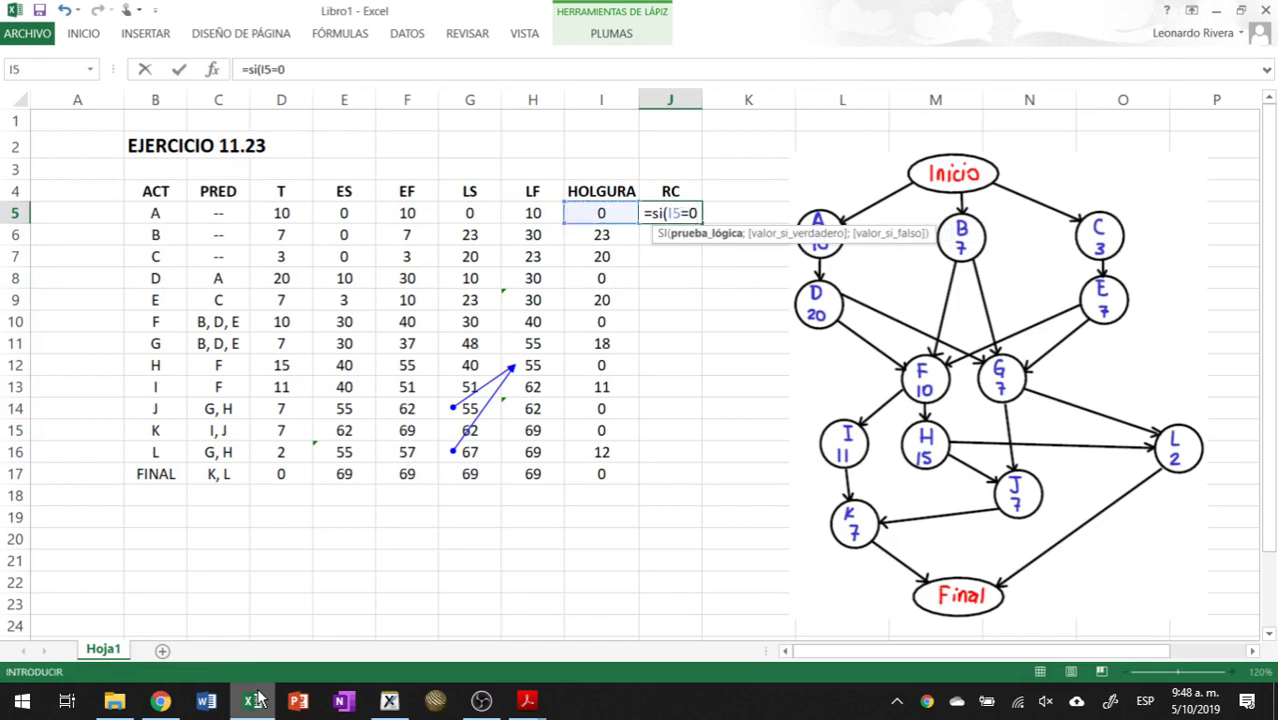
pyautogui.write(';"RC')
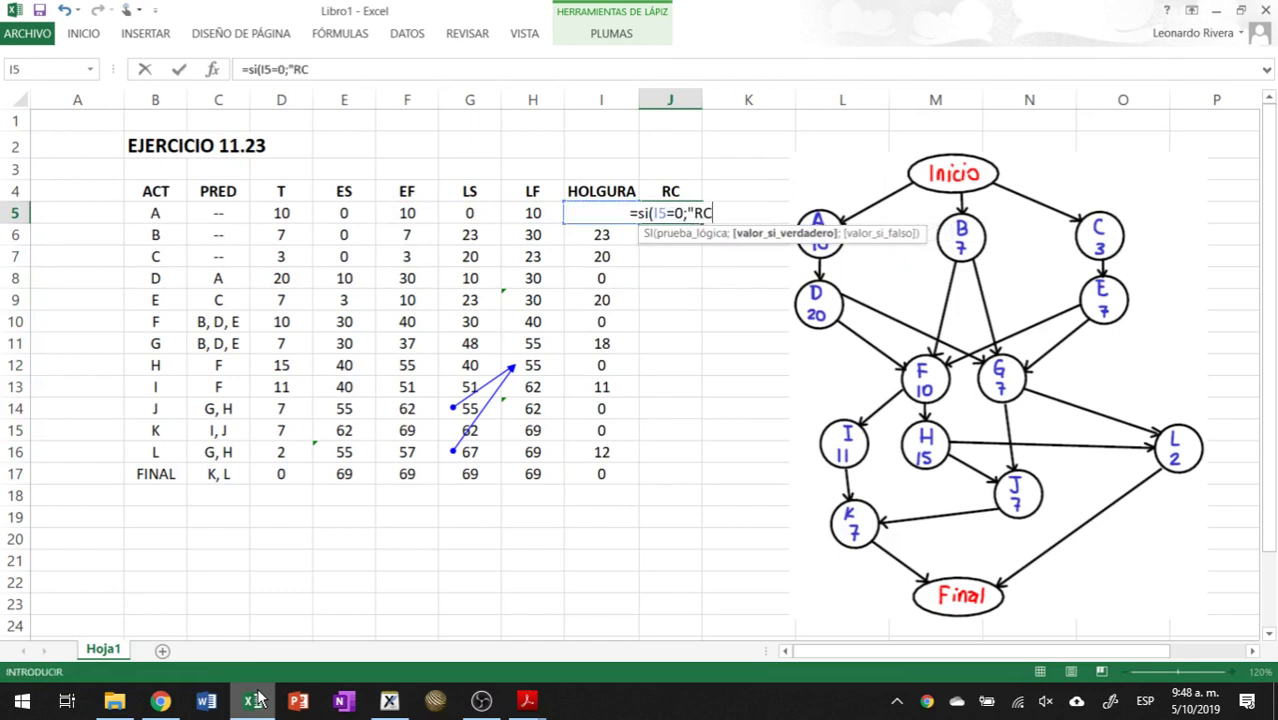
pyautogui.write('"')
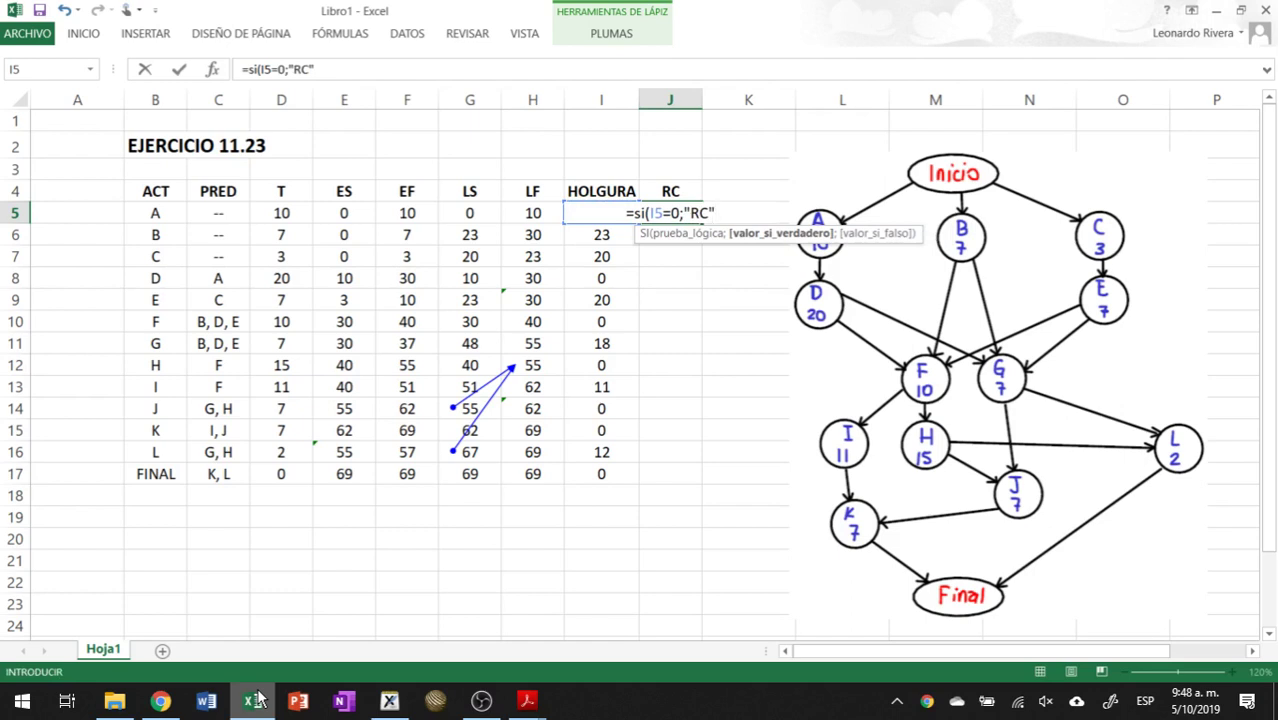
pyautogui.write(';"")')
pyautogui.press('Return')
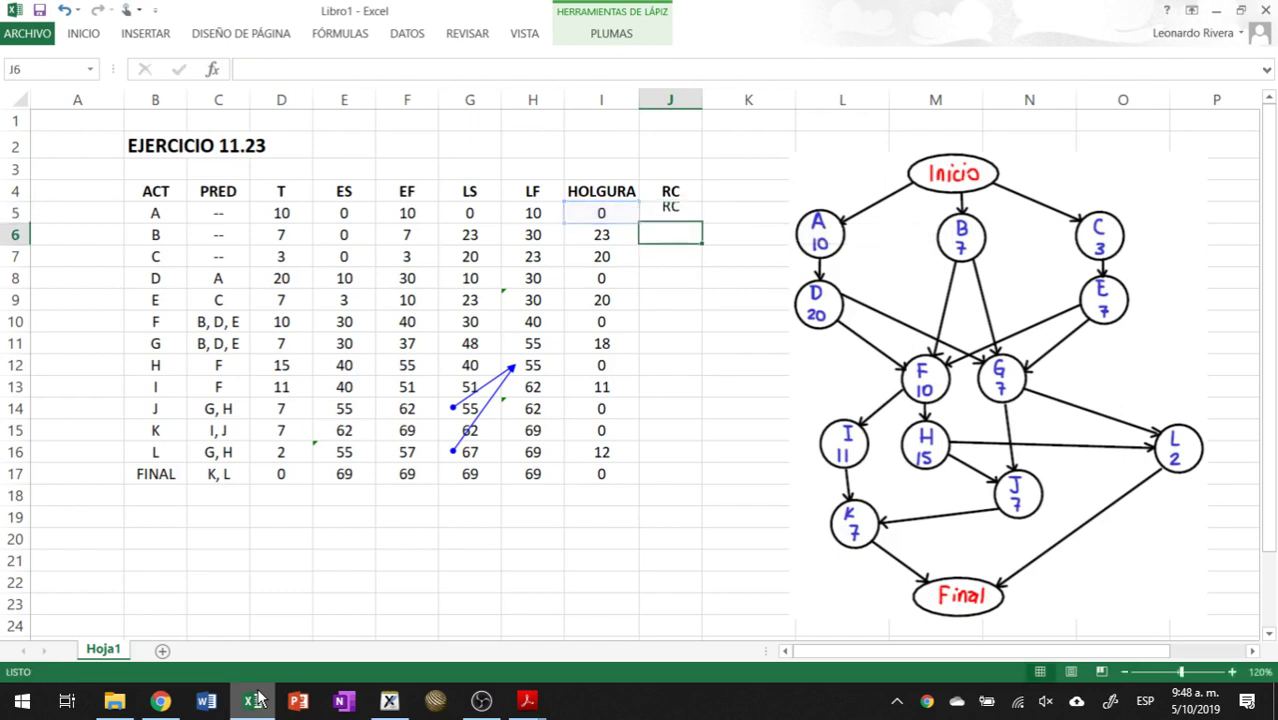
pyautogui.press('Up')
pyautogui.hotkey('ctrl', 'c')
pyautogui.press('Down')
pyautogui.hotkey('shift', 'Down')
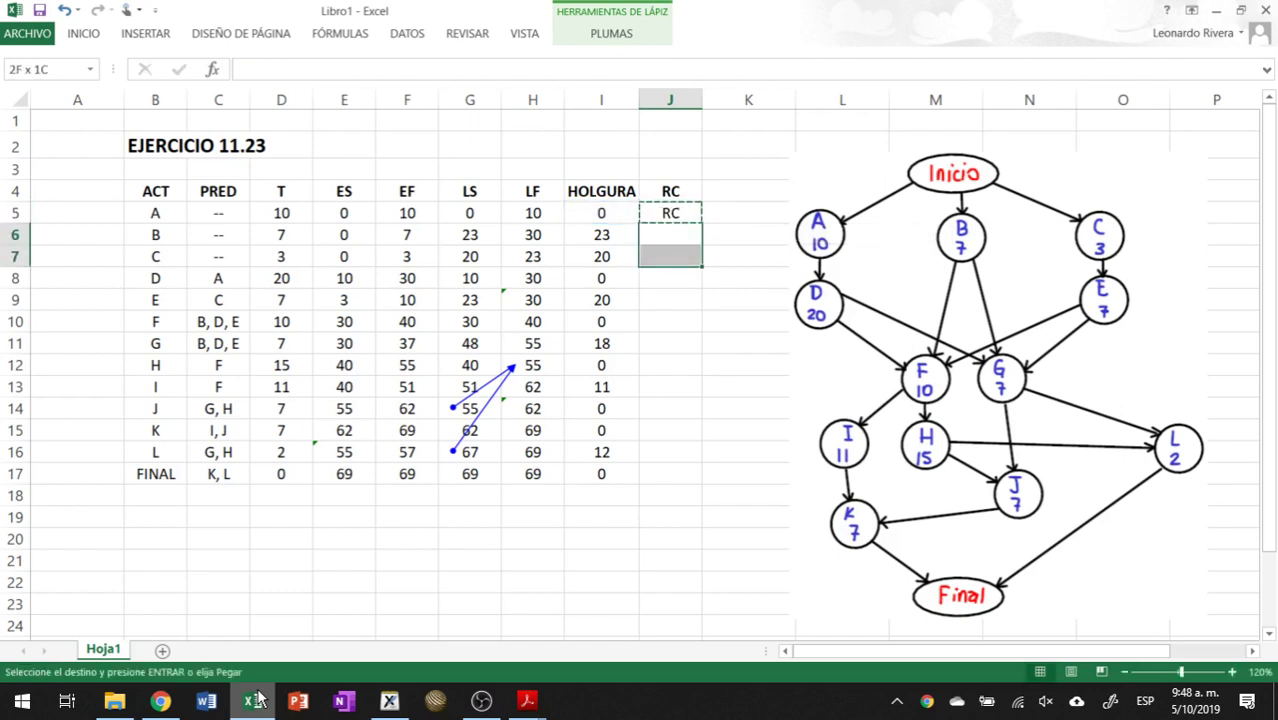
pyautogui.hotkey('shift', 'Down')
pyautogui.hotkey('shift', 'Down')
pyautogui.hotkey('shift', 'Down')
pyautogui.hotkey('shift', 'Down')
pyautogui.hotkey('shift', 'Down')
pyautogui.hotkey('shift', 'Down')
pyautogui.hotkey('shift', 'Up')
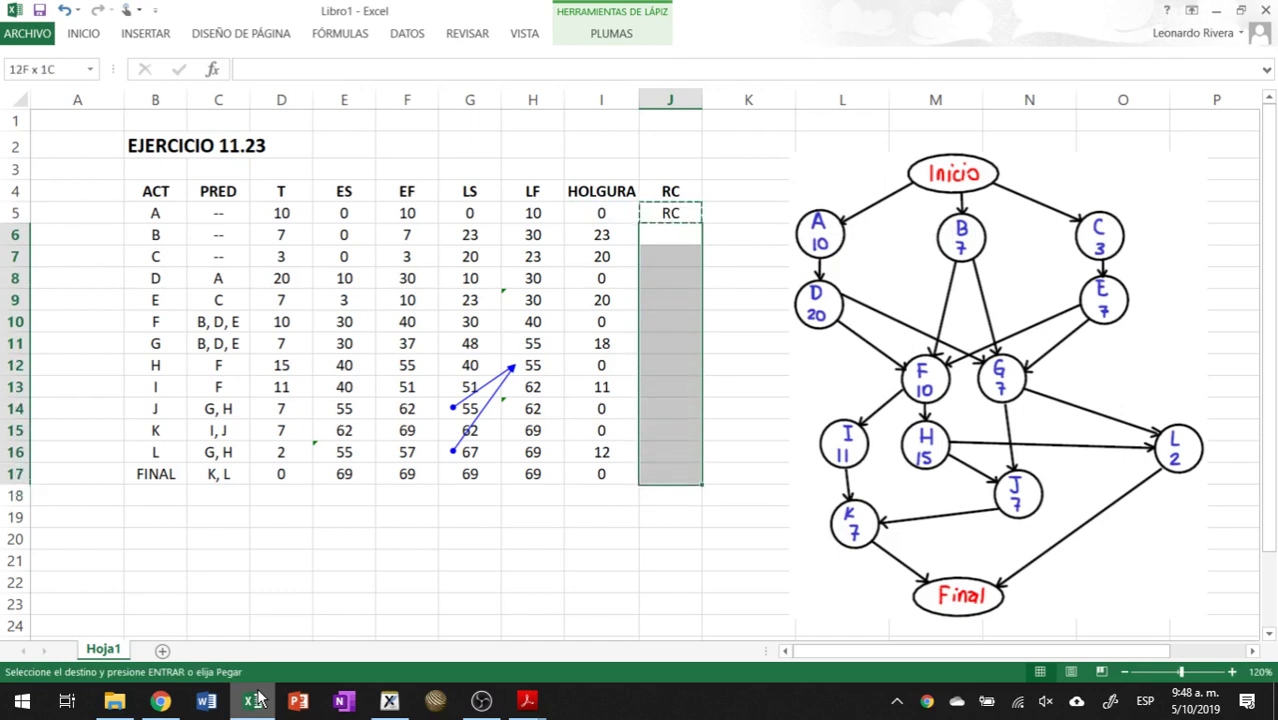
pyautogui.hotkey('ctrl', 'v')
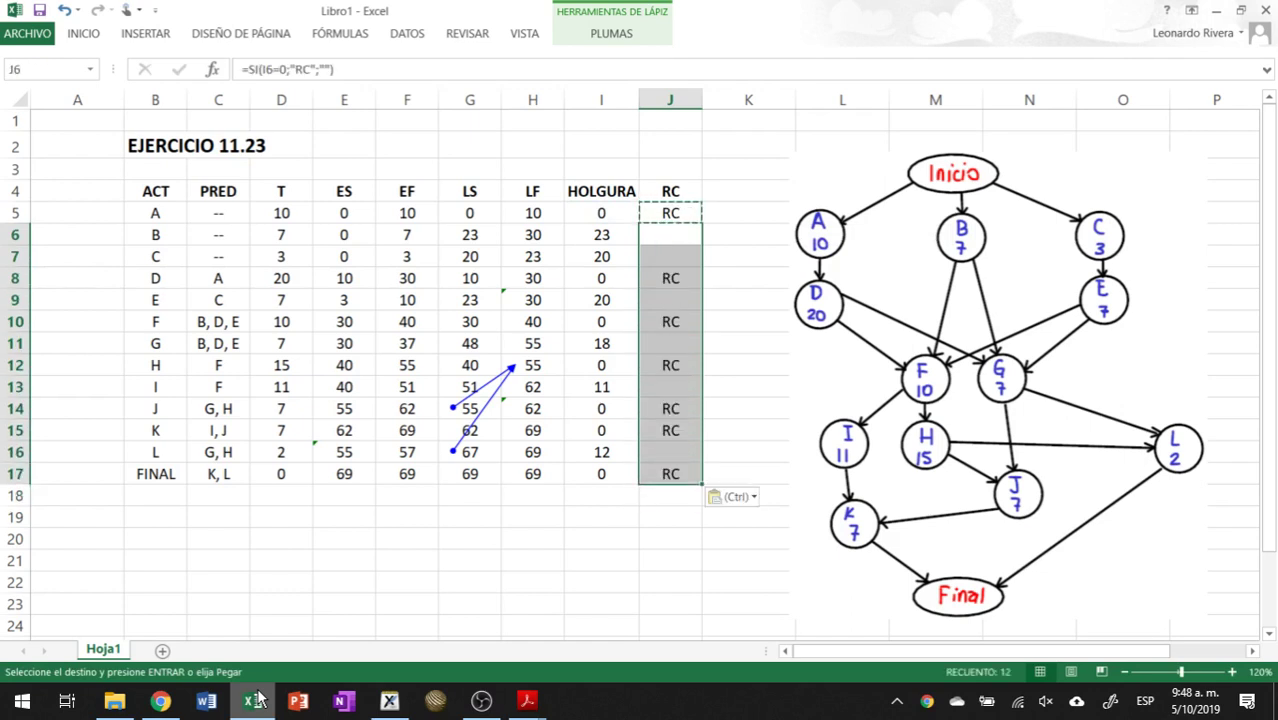
pyautogui.click(648, 558)
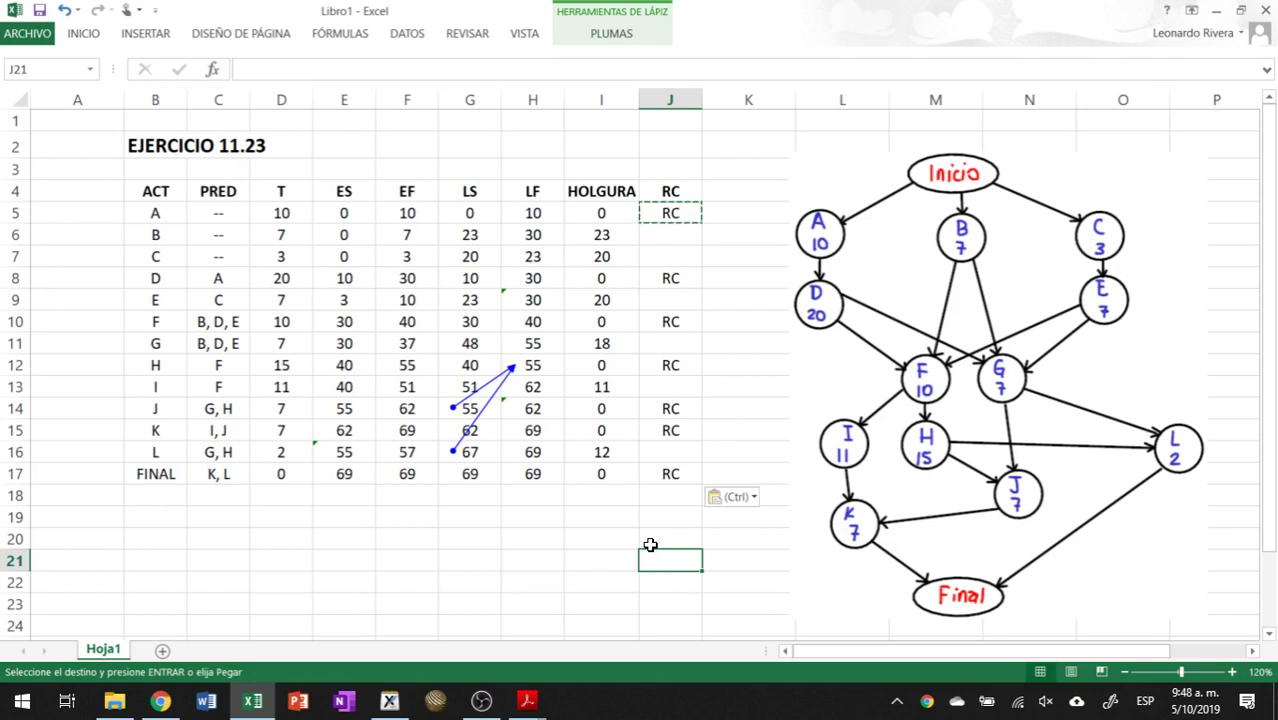
# Step: Trace the links Inicio, A, D, F, H, J, K, Final on the network diagram with the yellow highlighter pen
pyautogui.click(612, 34)
pyautogui.click(477, 64)
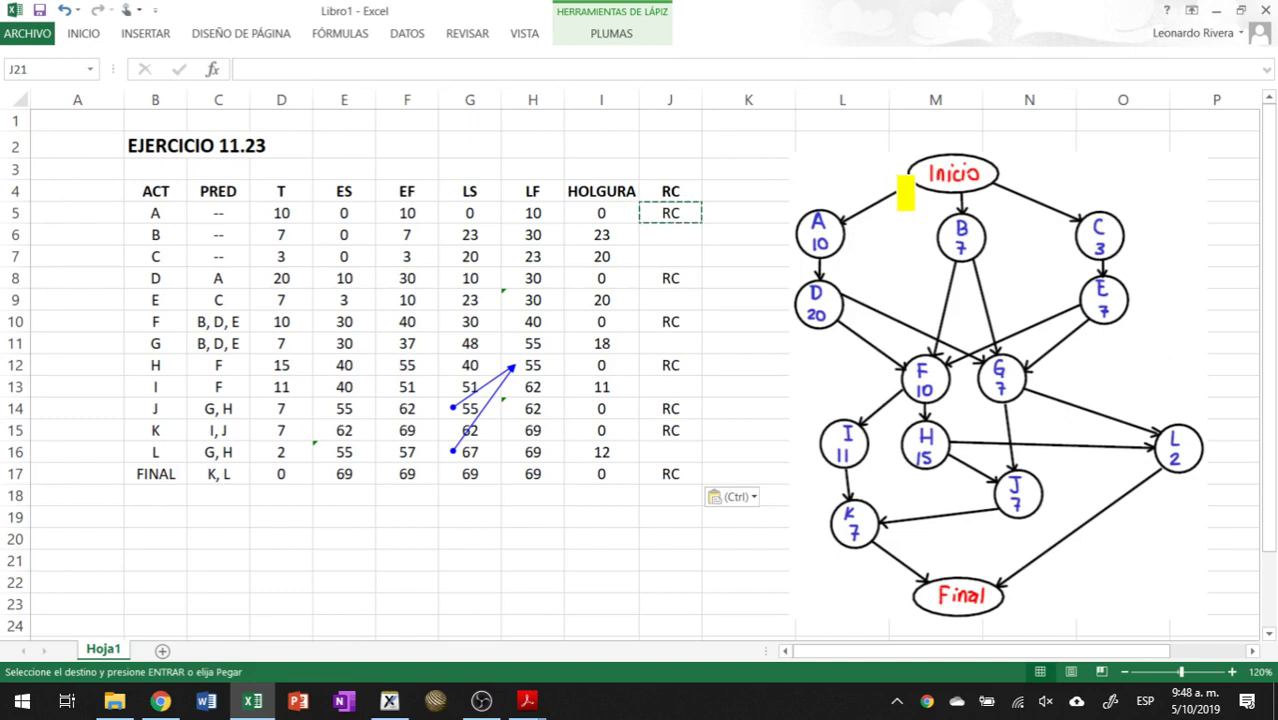
pyautogui.moveTo(908, 190)
pyautogui.mouseDown()
pyautogui.moveTo(820, 230)
pyautogui.moveTo(815, 320)
pyautogui.mouseUp()
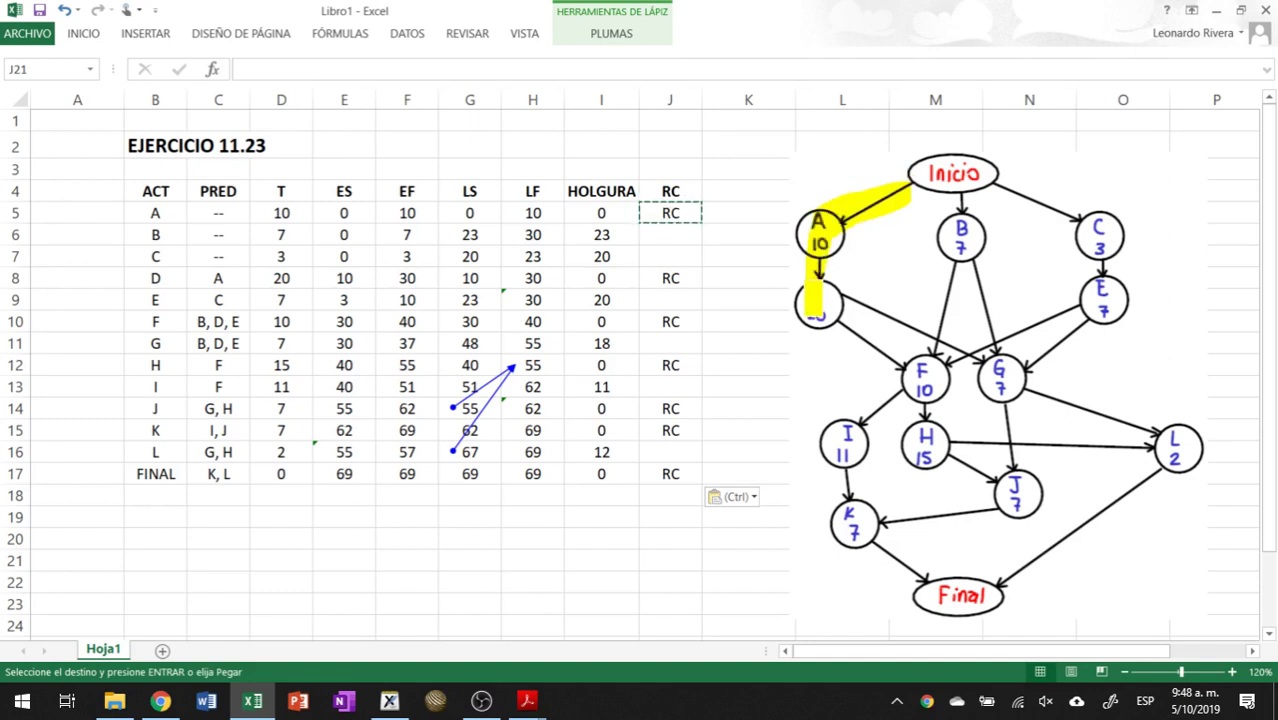
pyautogui.moveTo(960, 325); pyautogui.dragTo(960, 355)
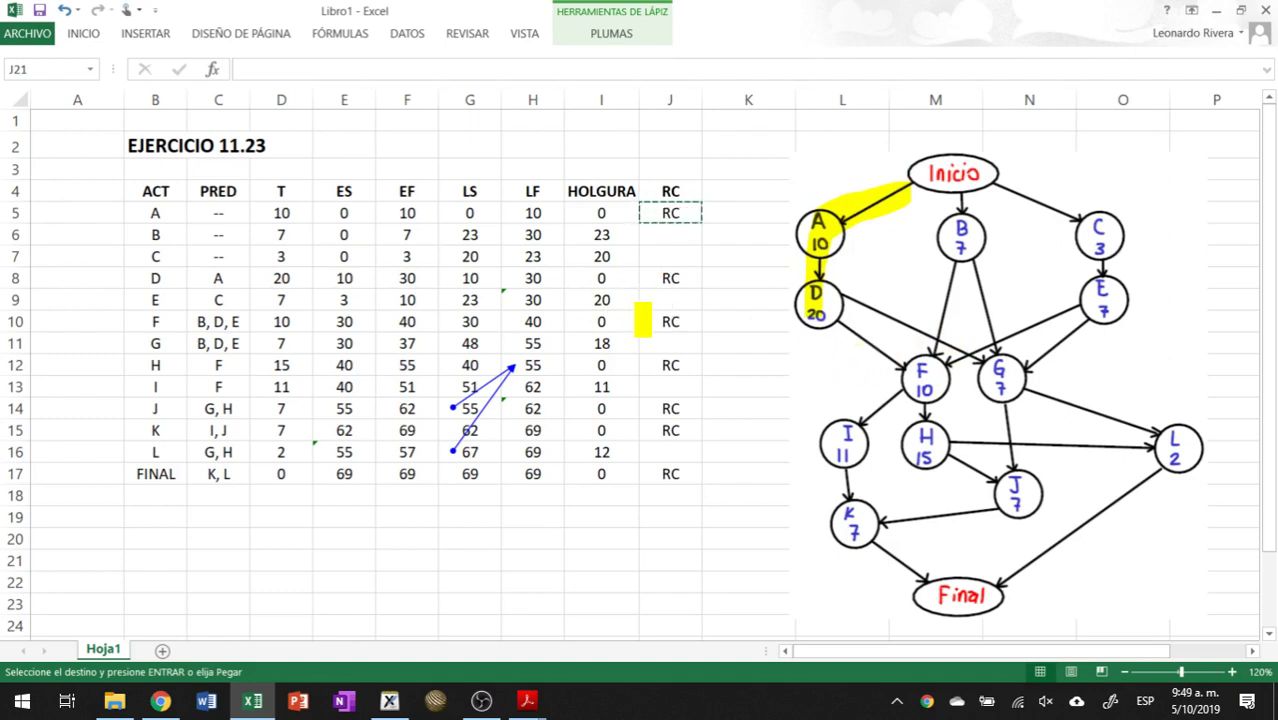
pyautogui.moveTo(820, 318)
pyautogui.mouseDown()
pyautogui.moveTo(925, 378)
pyautogui.moveTo(921, 445)
pyautogui.mouseUp()
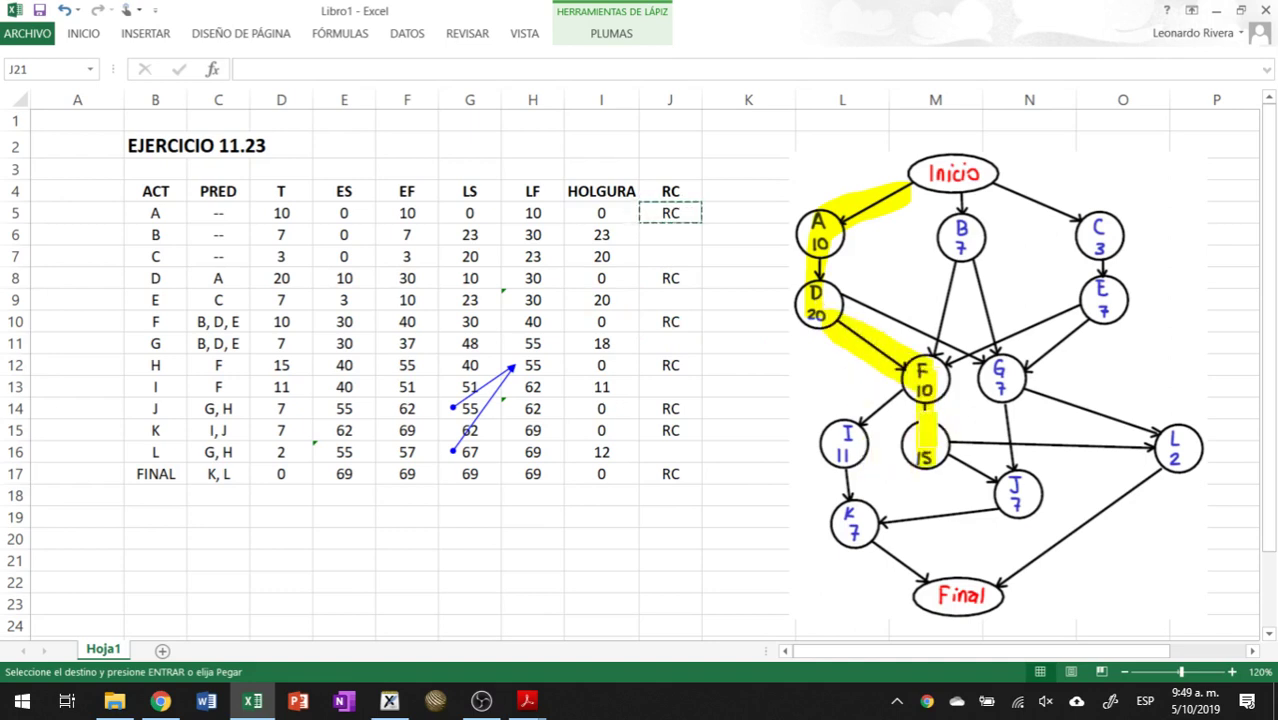
pyautogui.moveTo(940, 450)
pyautogui.mouseDown()
pyautogui.moveTo(958, 478)
pyautogui.moveTo(1020, 500)
pyautogui.mouseUp()
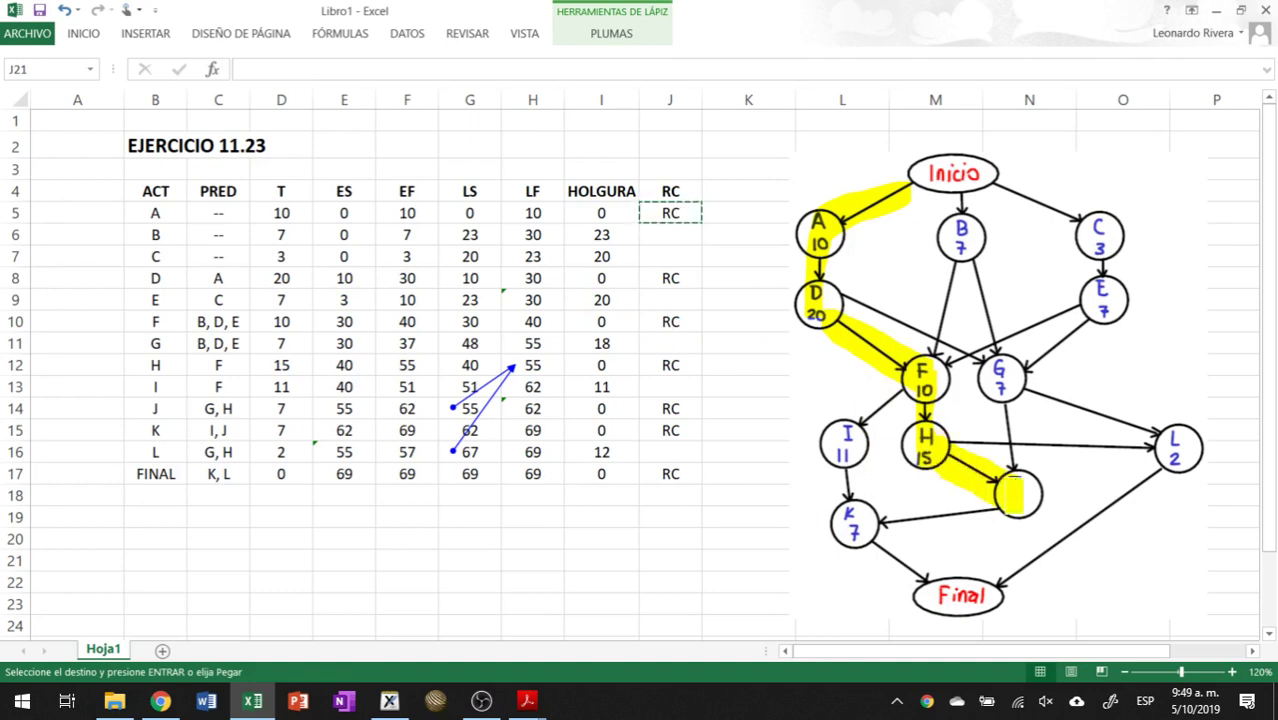
pyautogui.moveTo(850, 518); pyautogui.dragTo(1018, 512)
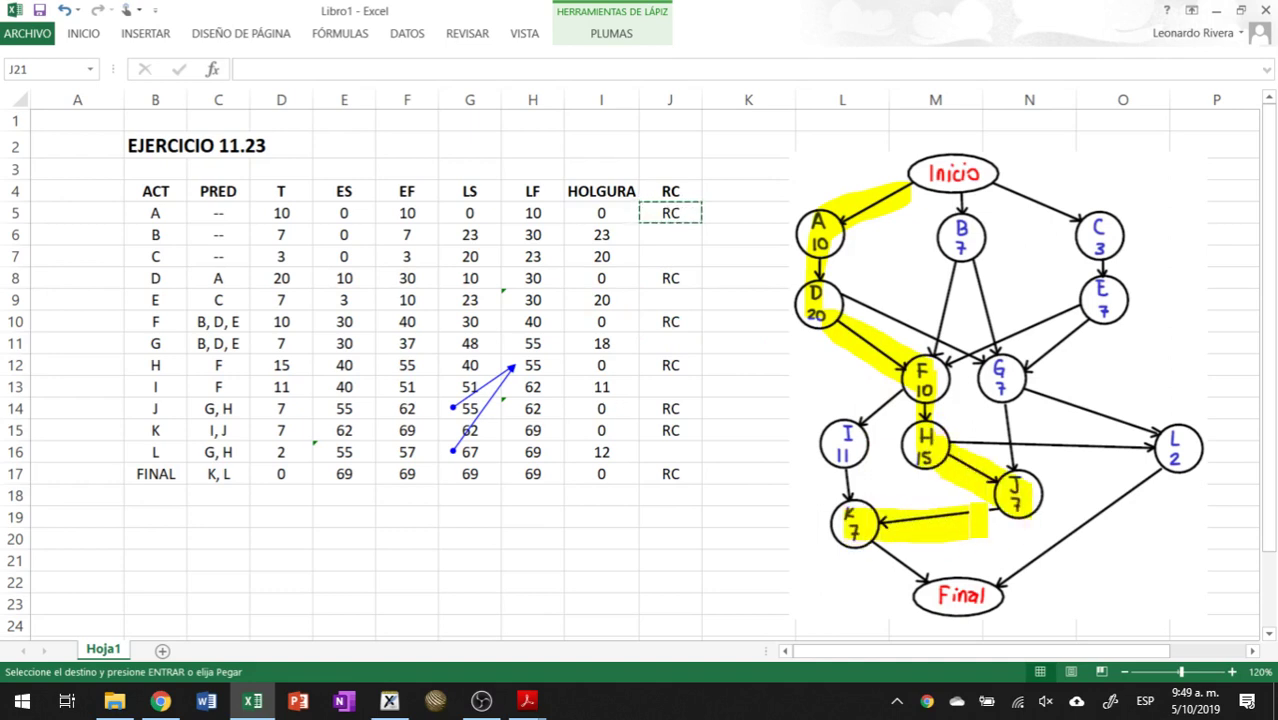
pyautogui.moveTo(850, 518)
pyautogui.mouseDown()
pyautogui.moveTo(921, 580)
pyautogui.moveTo(942, 582)
pyautogui.mouseUp()
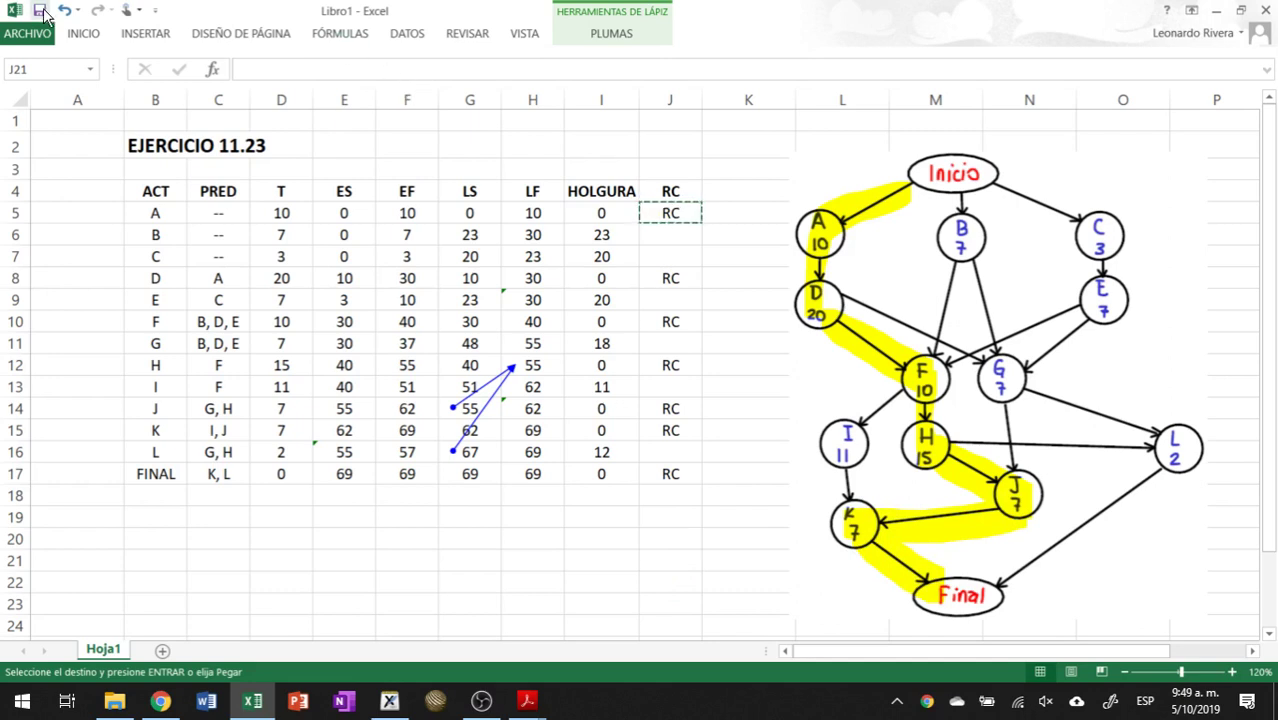
# Step: Save the workbook in the Ejercicios folder, changing Ejercicio-11-18.xlsx to Ejercicio-11-24.xlsx
pyautogui.click(40, 11)
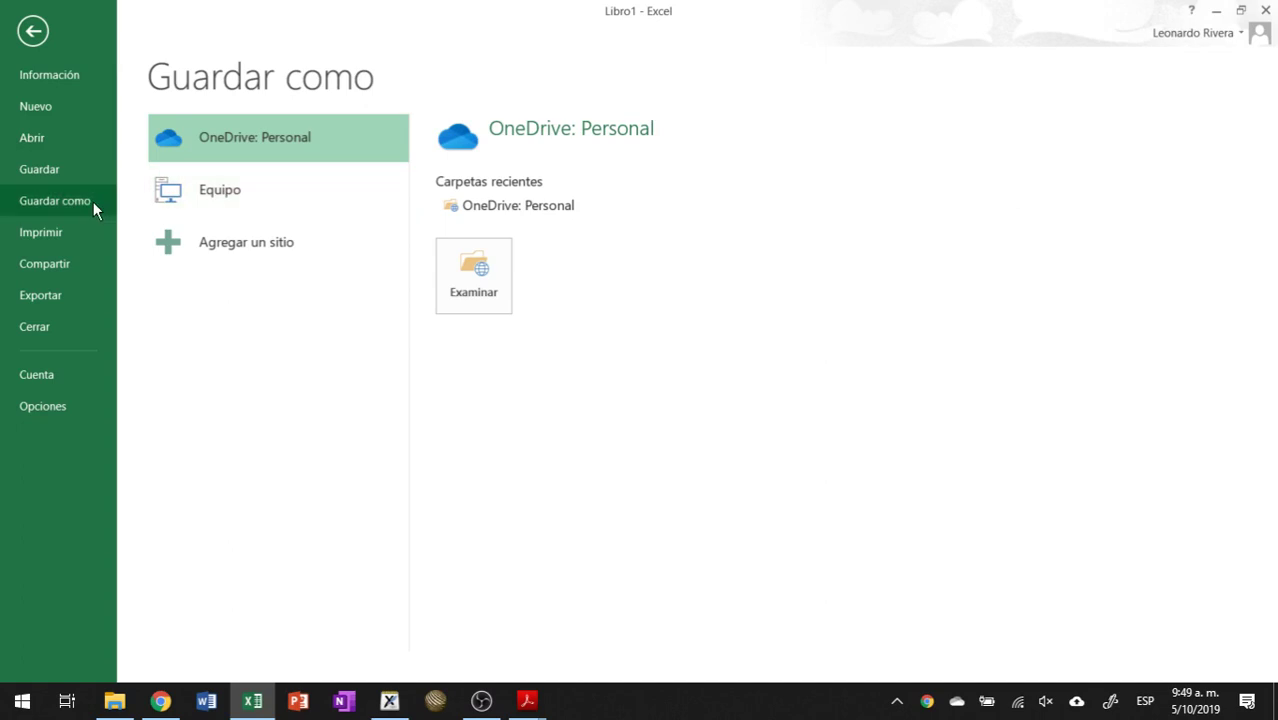
pyautogui.click(223, 200)
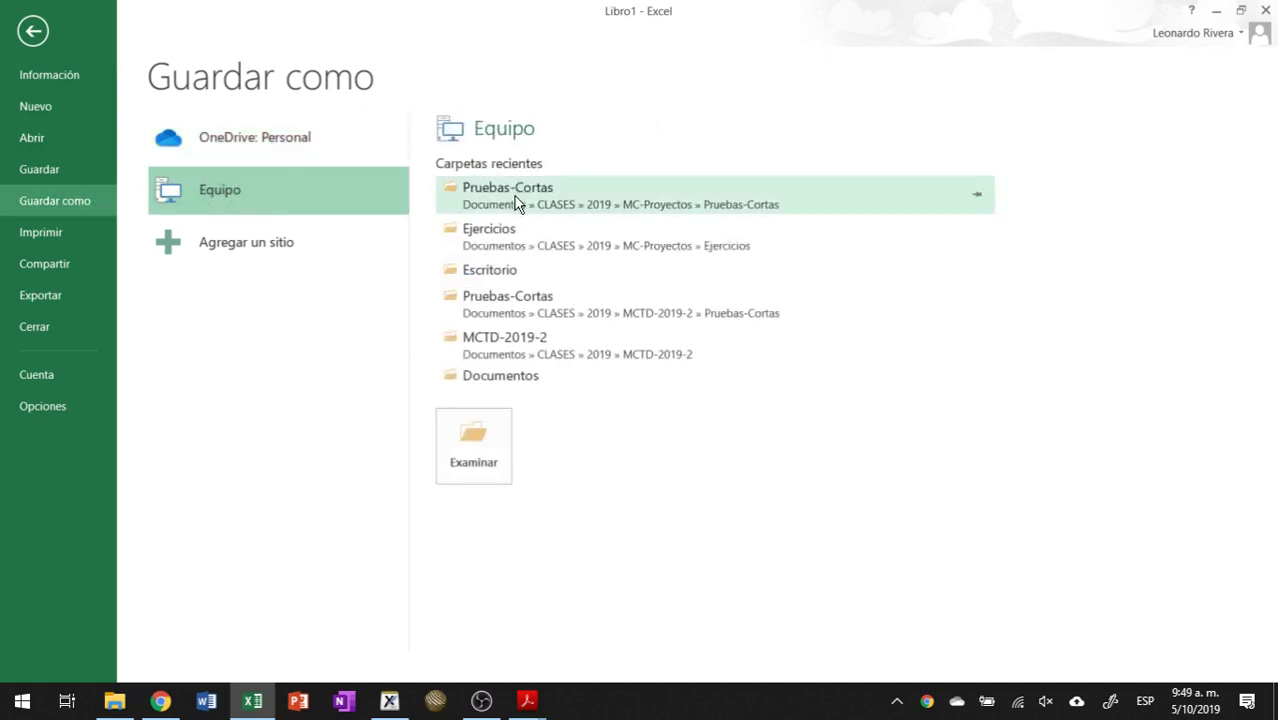
pyautogui.click(497, 240)
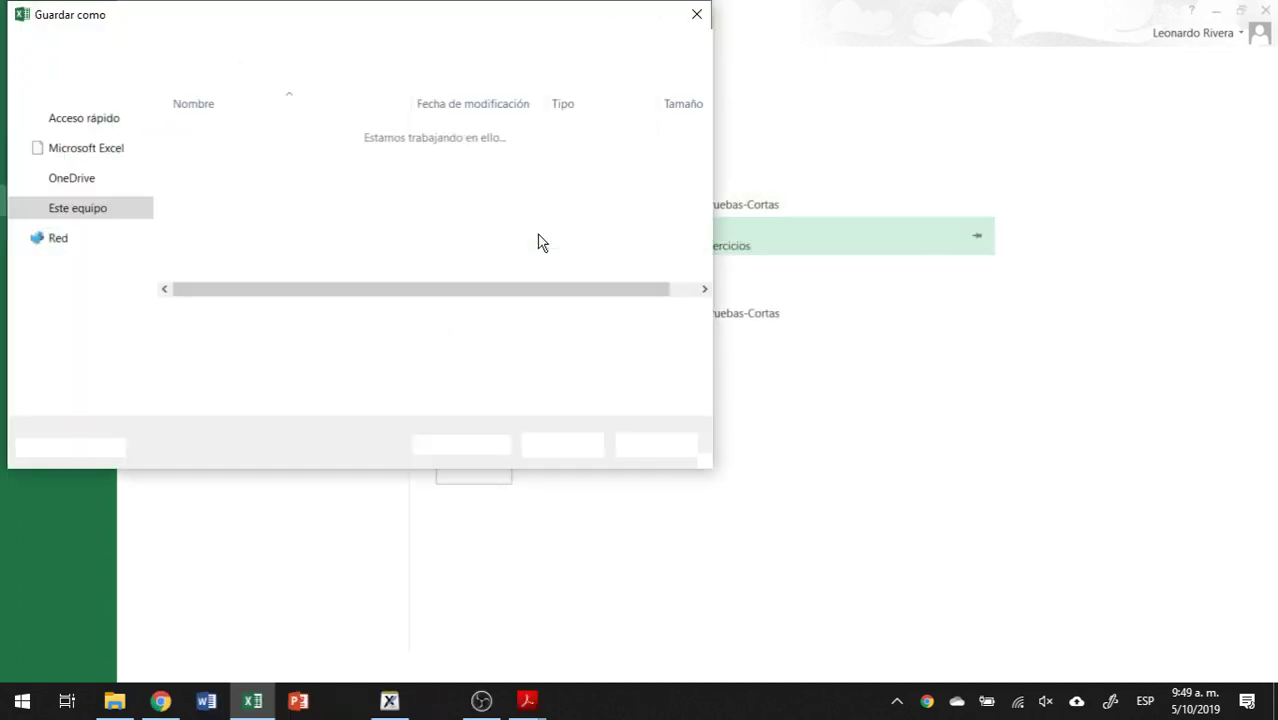
pyautogui.click(222, 174)
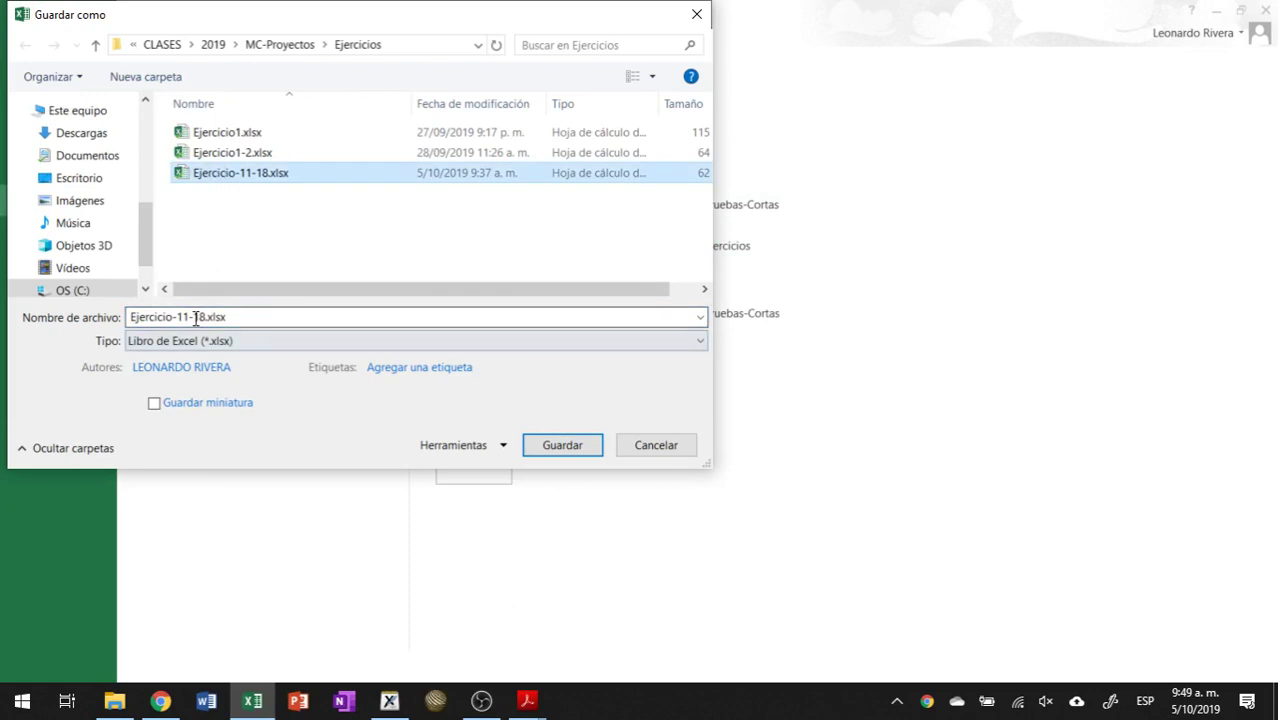
pyautogui.doubleClick(198, 317)
pyautogui.press('Home')
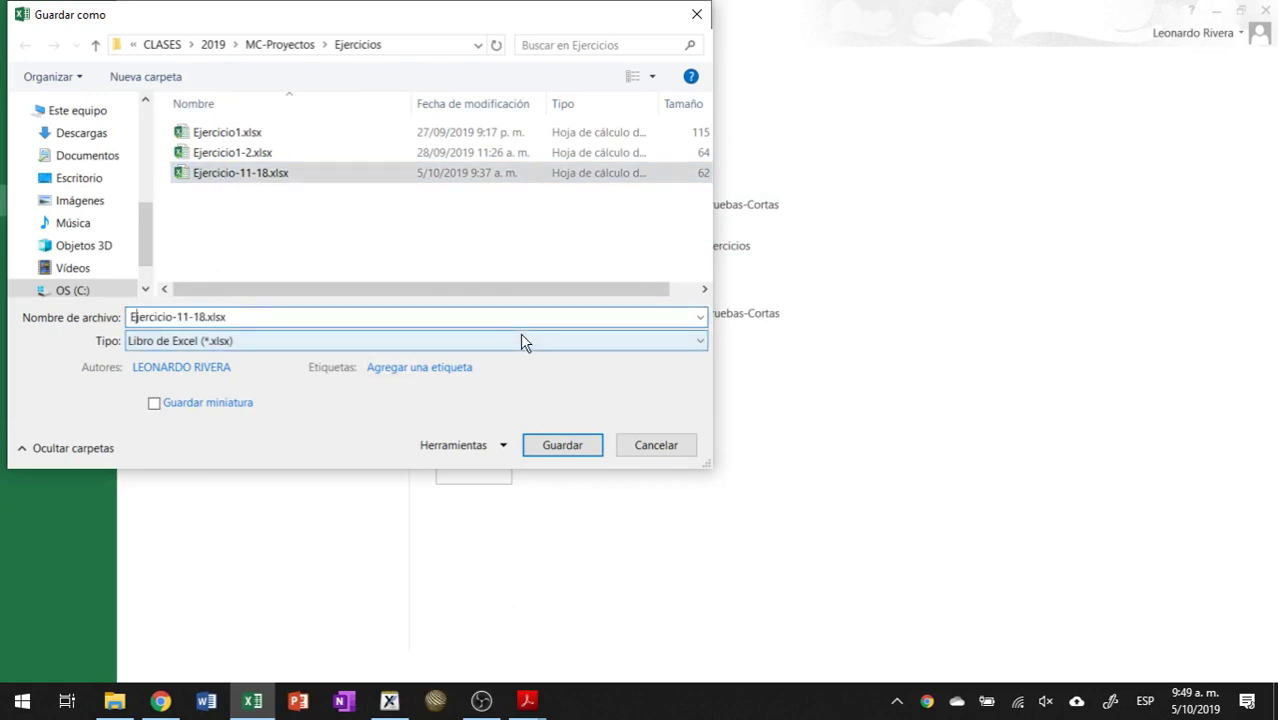
pyautogui.press('Right')
pyautogui.press('Right')
pyautogui.press('Right')
pyautogui.hotkey('shift', 'Right')
pyautogui.hotkey('shift', 'Right')
pyautogui.write('24')
pyautogui.press('Return')
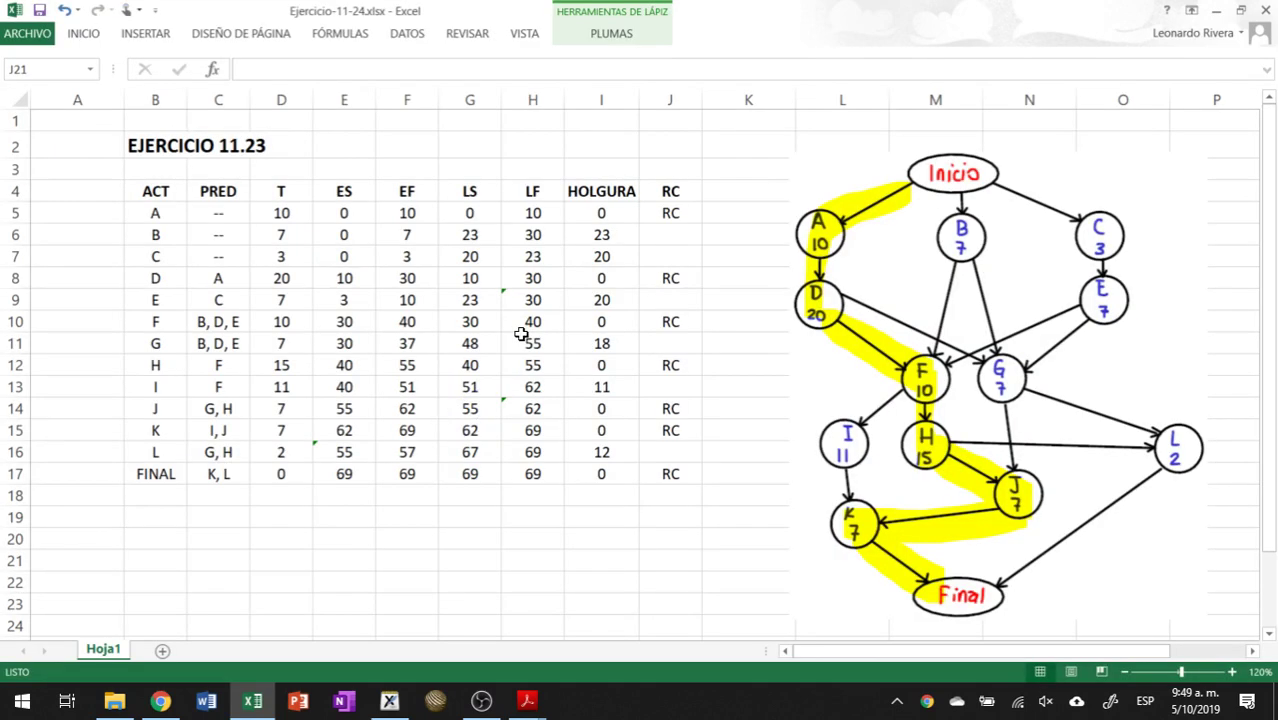